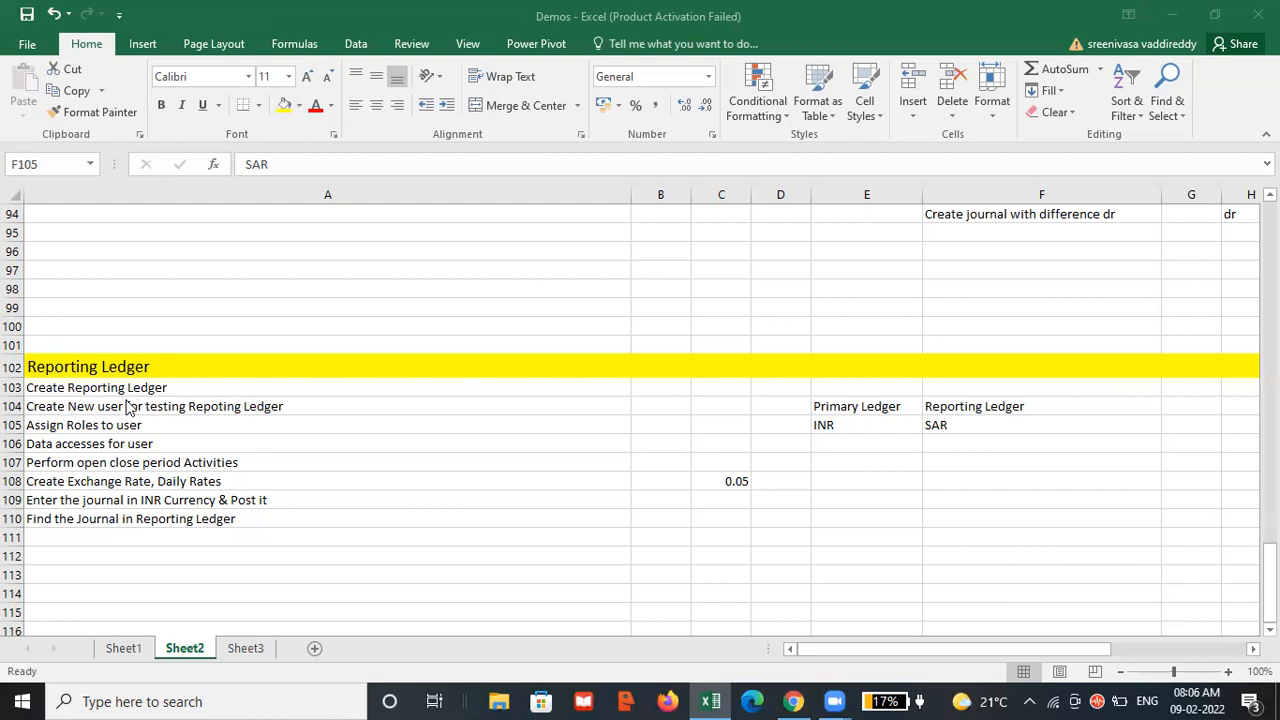
# Switch to Chrome and sign in to Oracle Applications Cloud with the user ID and account password, declining to save the password.
pyautogui.click(793, 701)
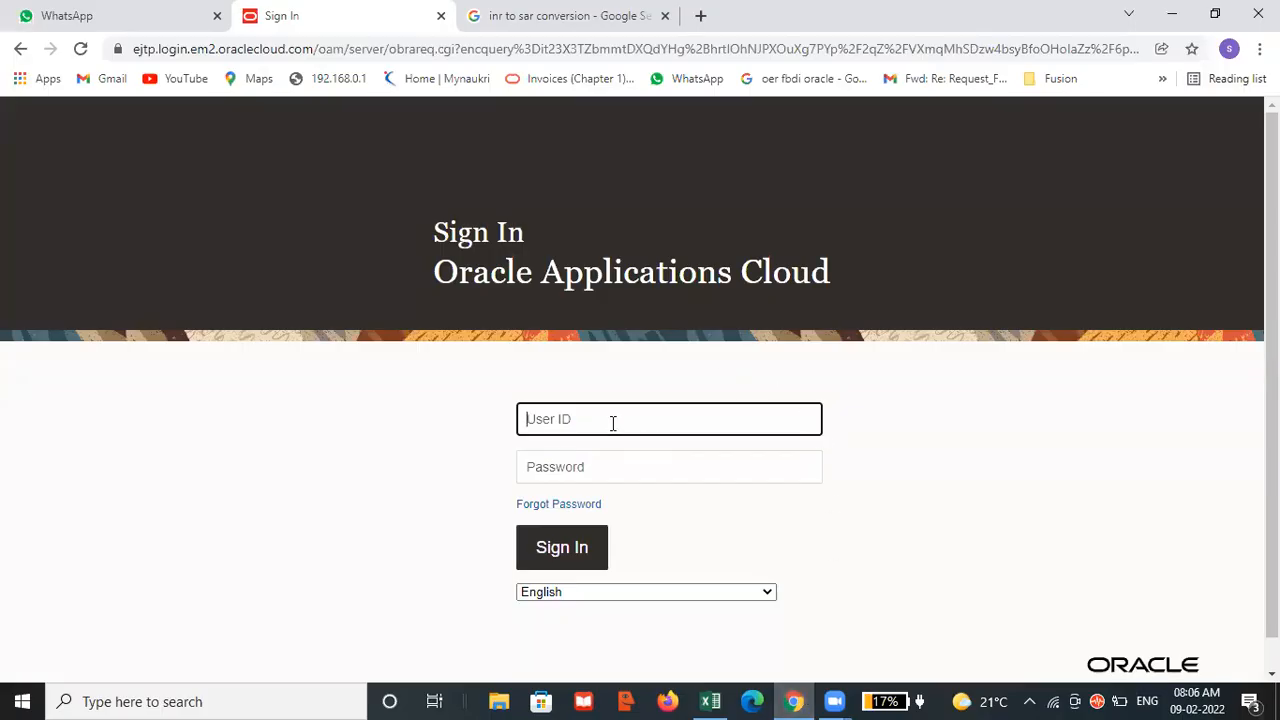
pyautogui.write('gap')
pyautogui.press('Tab')
pyautogui.write('•')
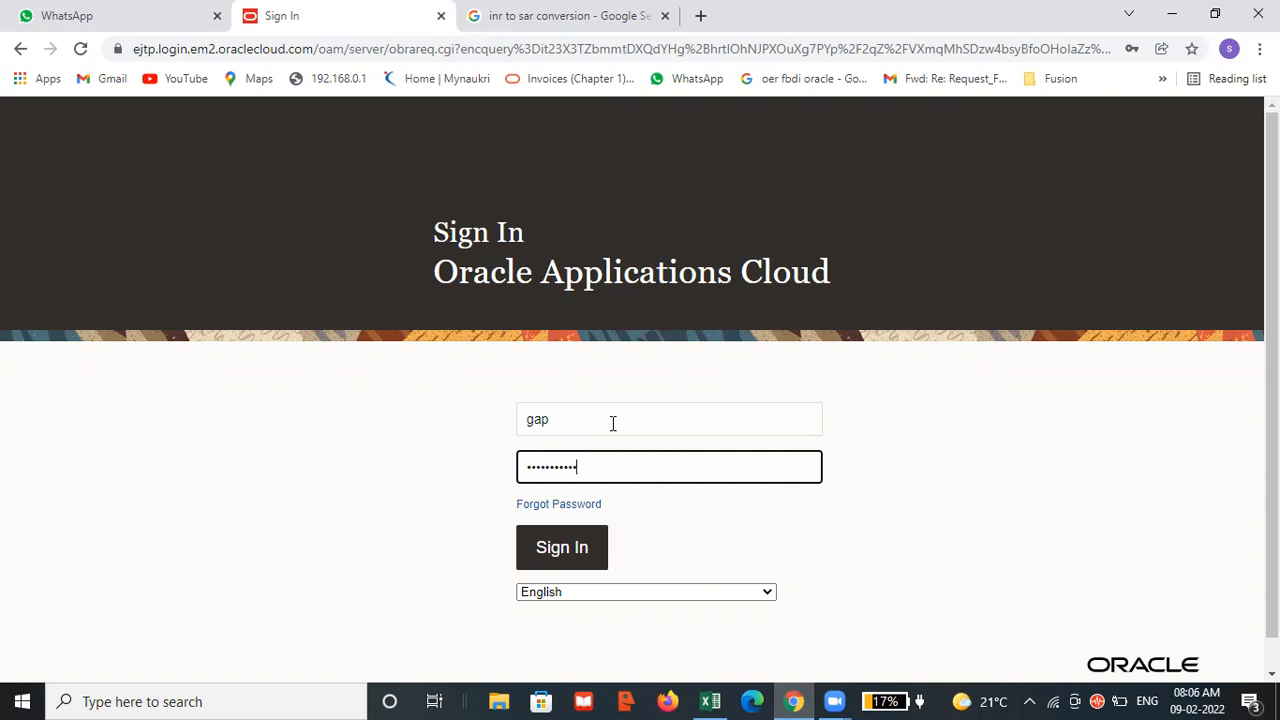
pyautogui.click(555, 547)
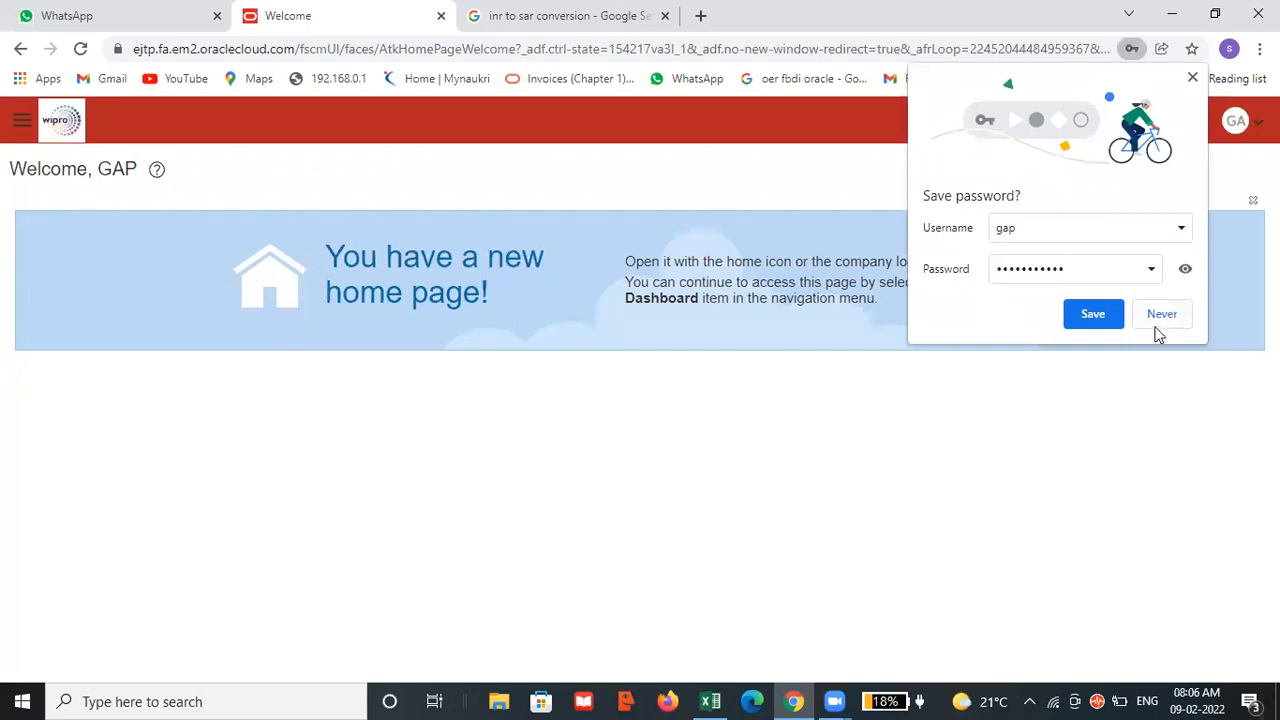
pyautogui.click(1160, 322)
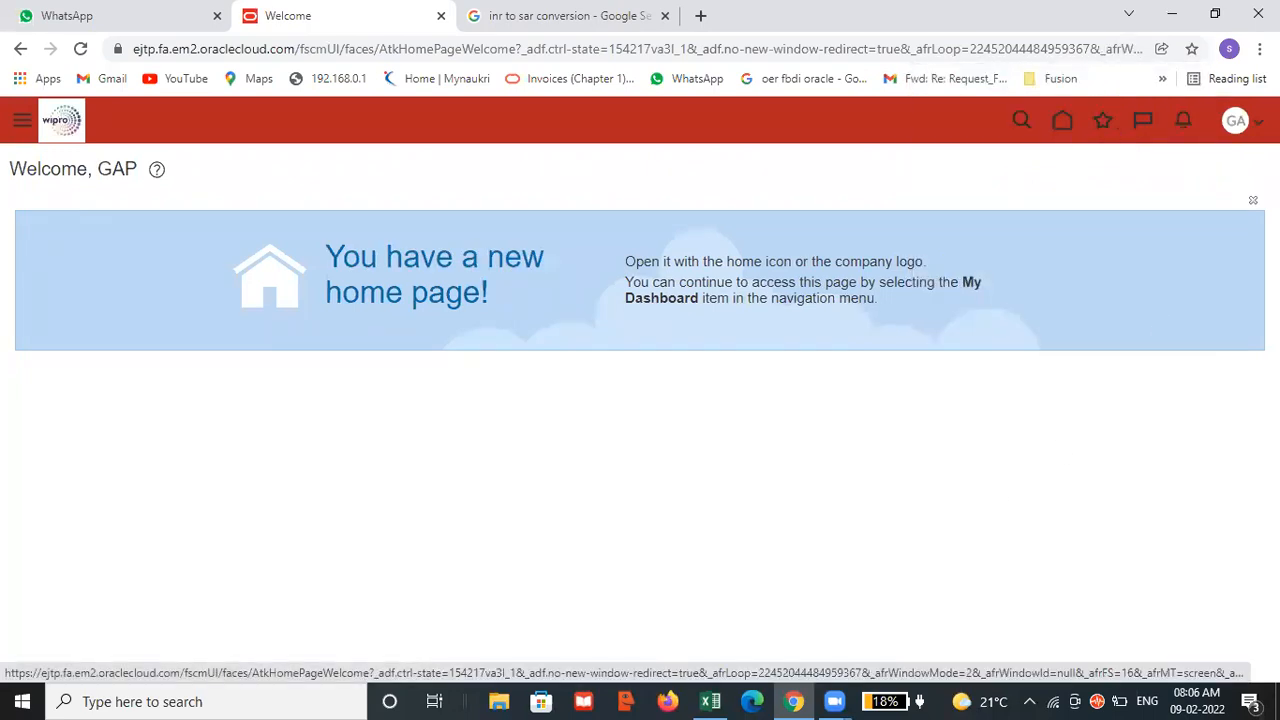
# Open Setup and Maintenance and switch the setup offering to Financials.
pyautogui.click(1236, 120)
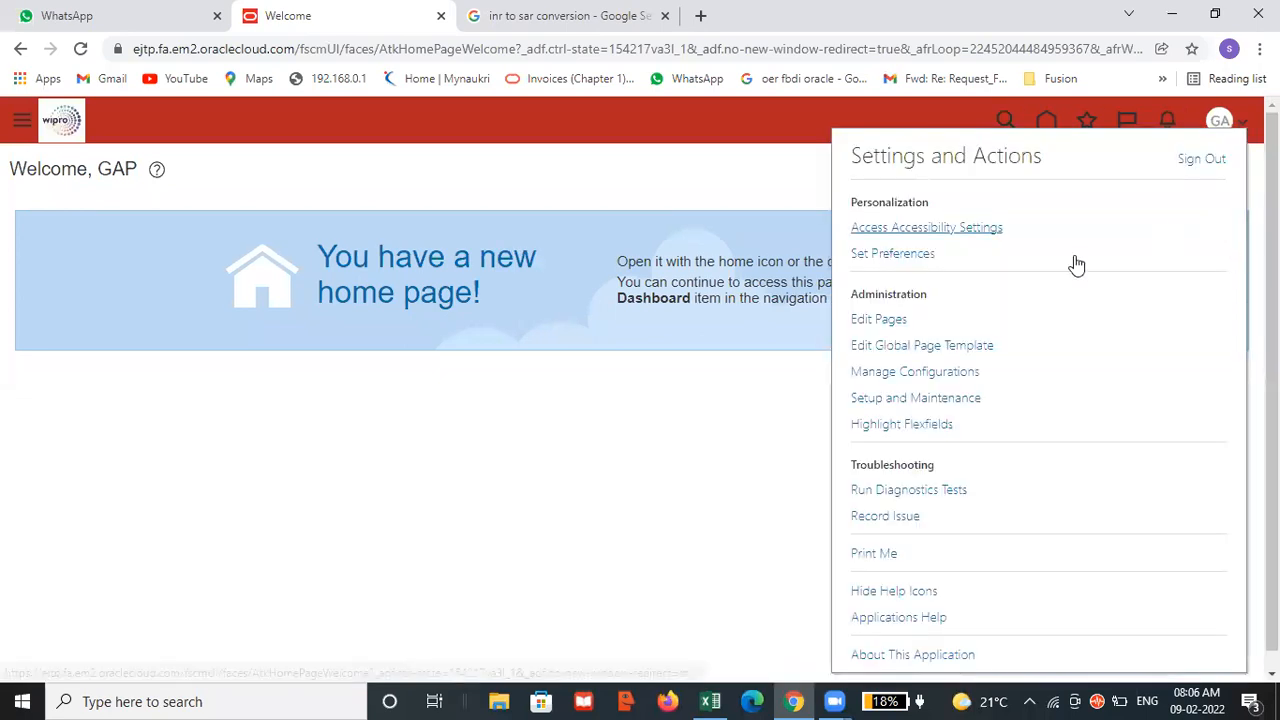
pyautogui.click(941, 397)
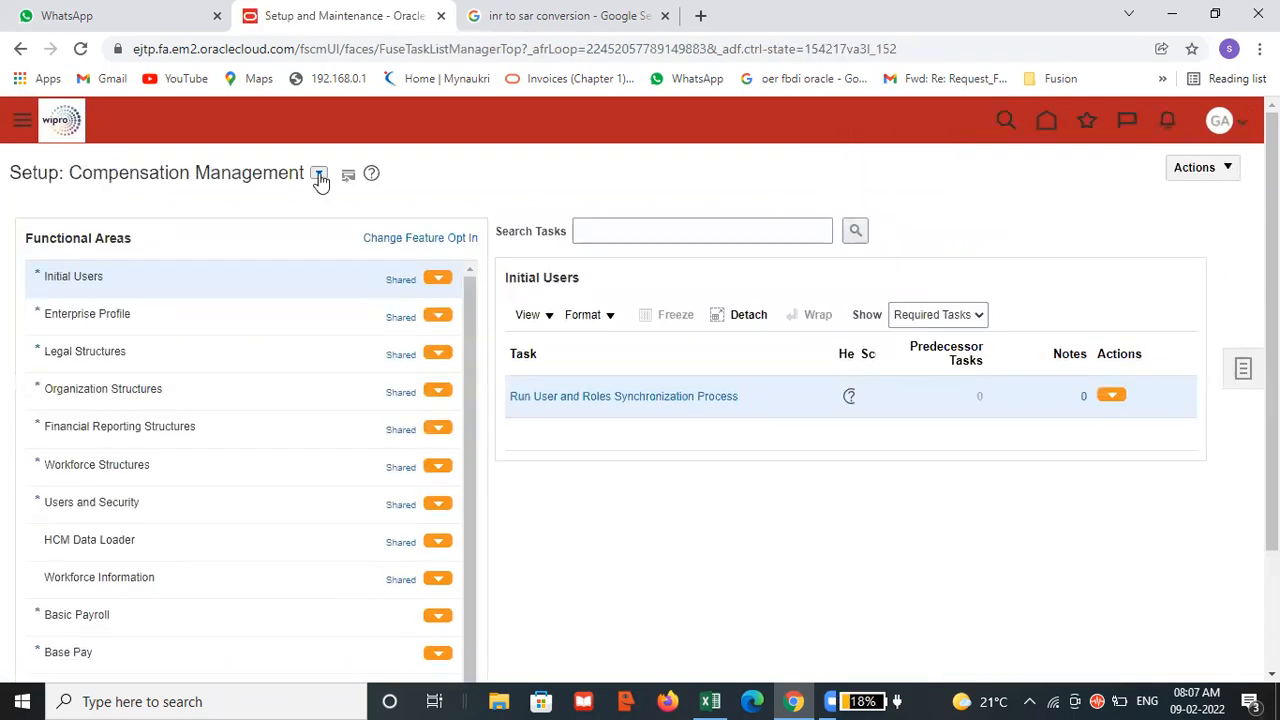
pyautogui.click(318, 173)
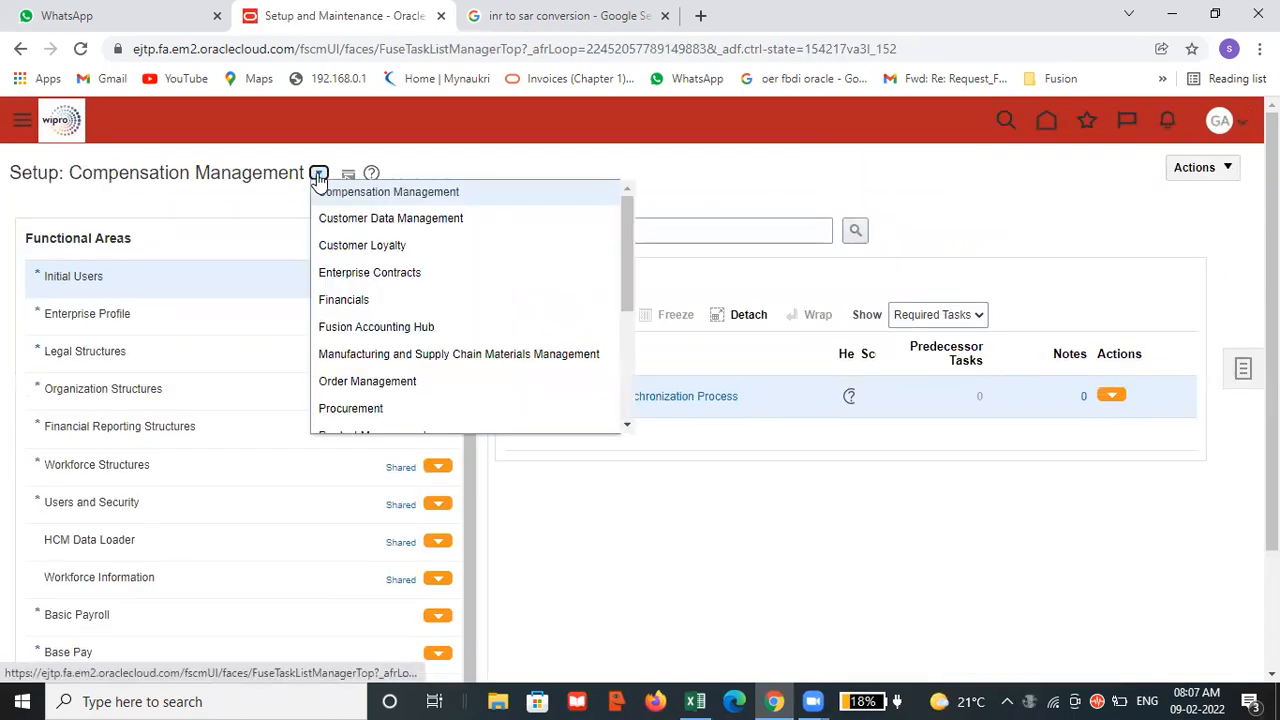
pyautogui.click(338, 303)
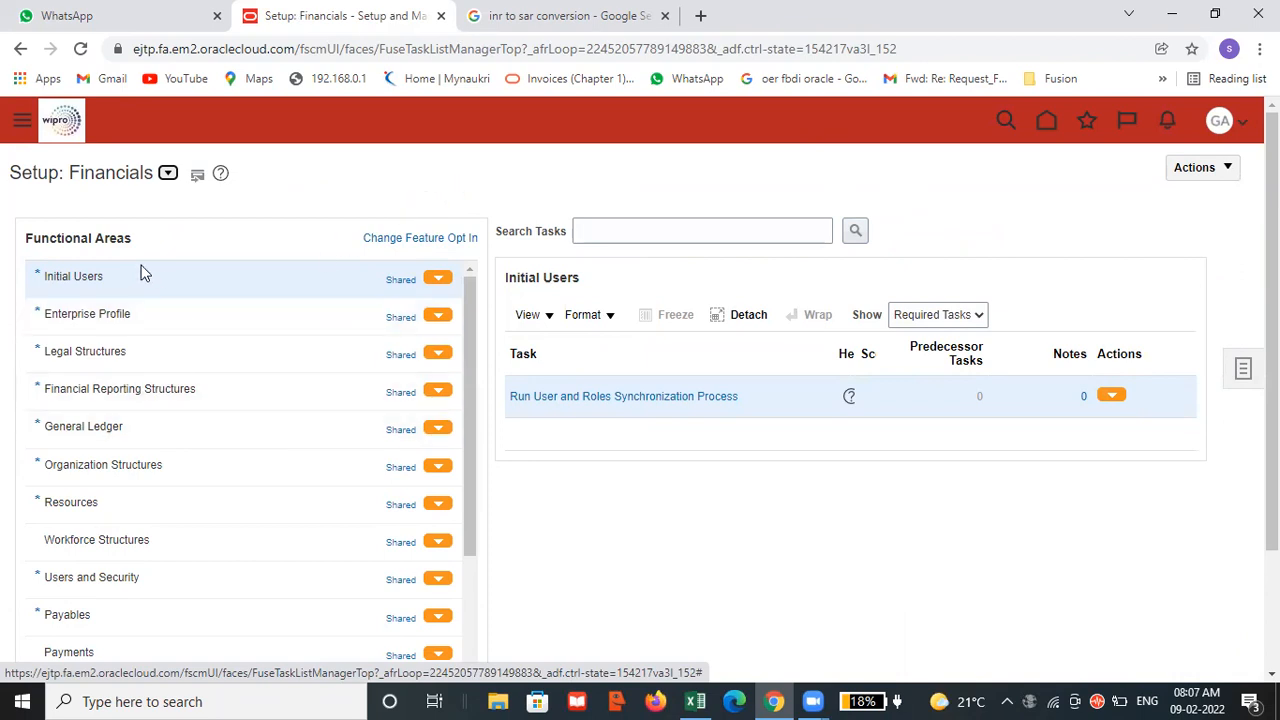
# Show all tasks of the General Ledger functional area.
pyautogui.click(165, 428)
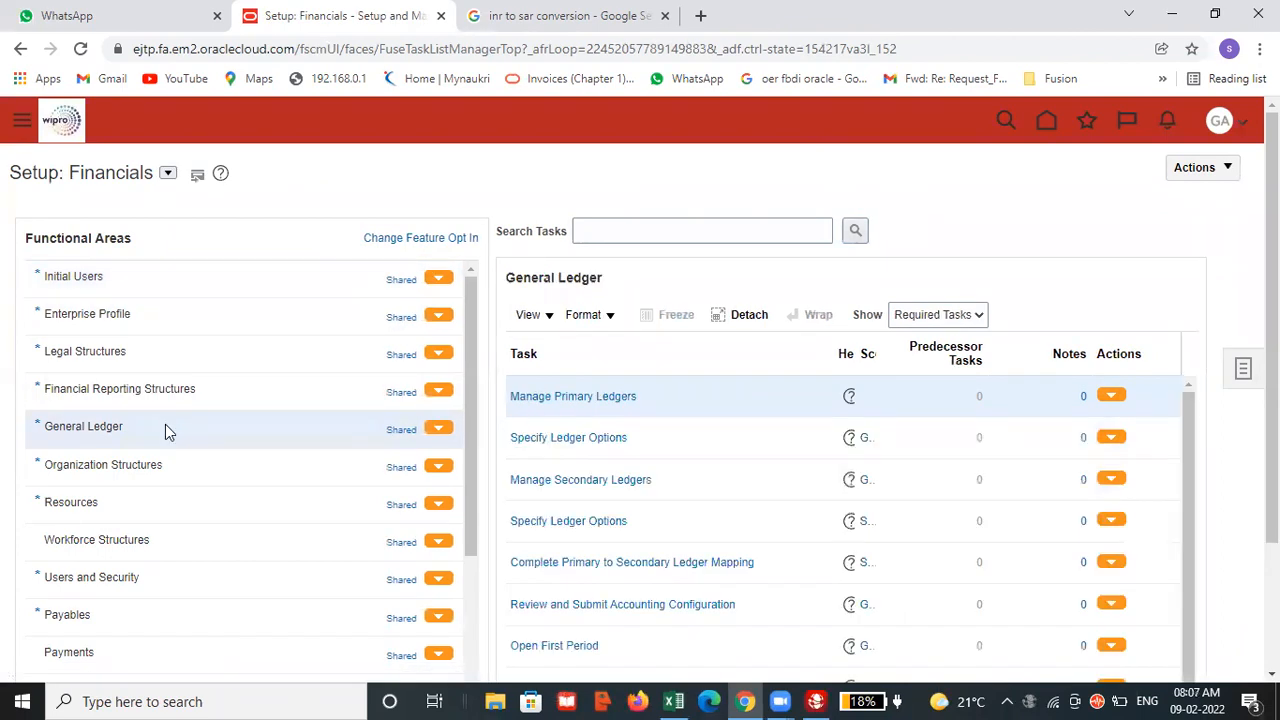
pyautogui.click(935, 318)
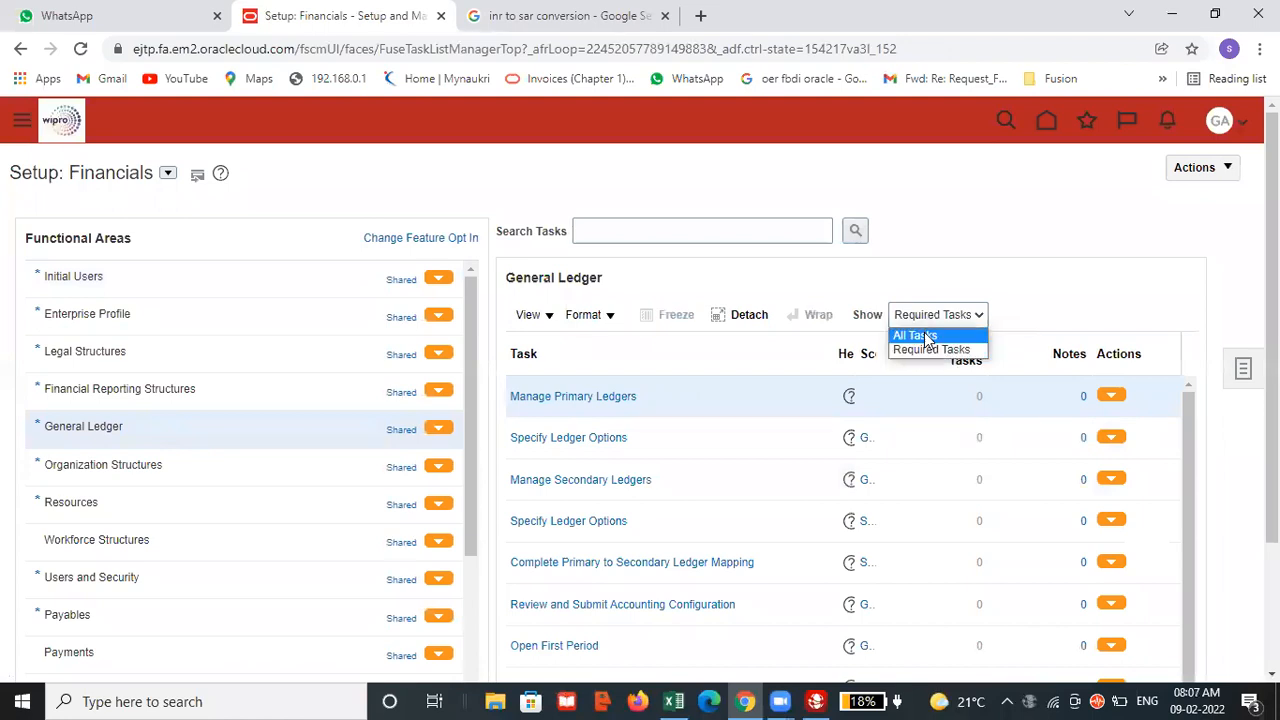
pyautogui.click(922, 333)
pyautogui.scroll(-1, 800, 410)
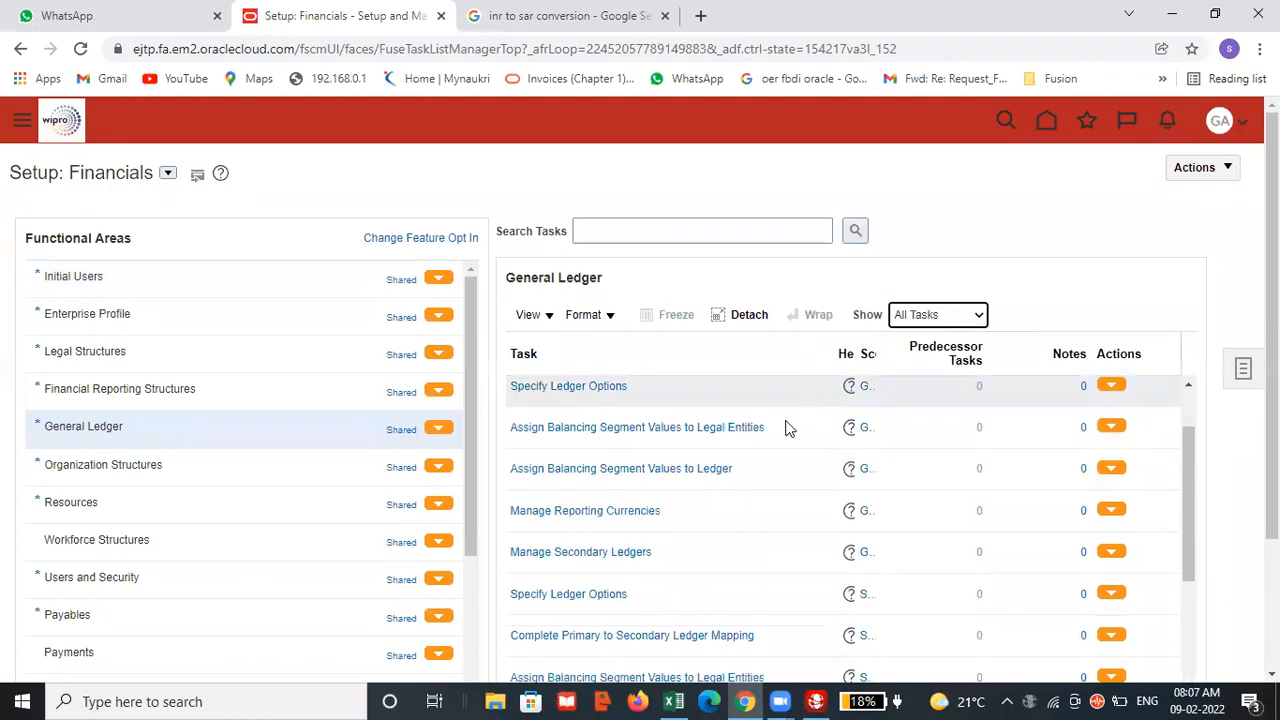
pyautogui.scroll(-1, 679, 524)
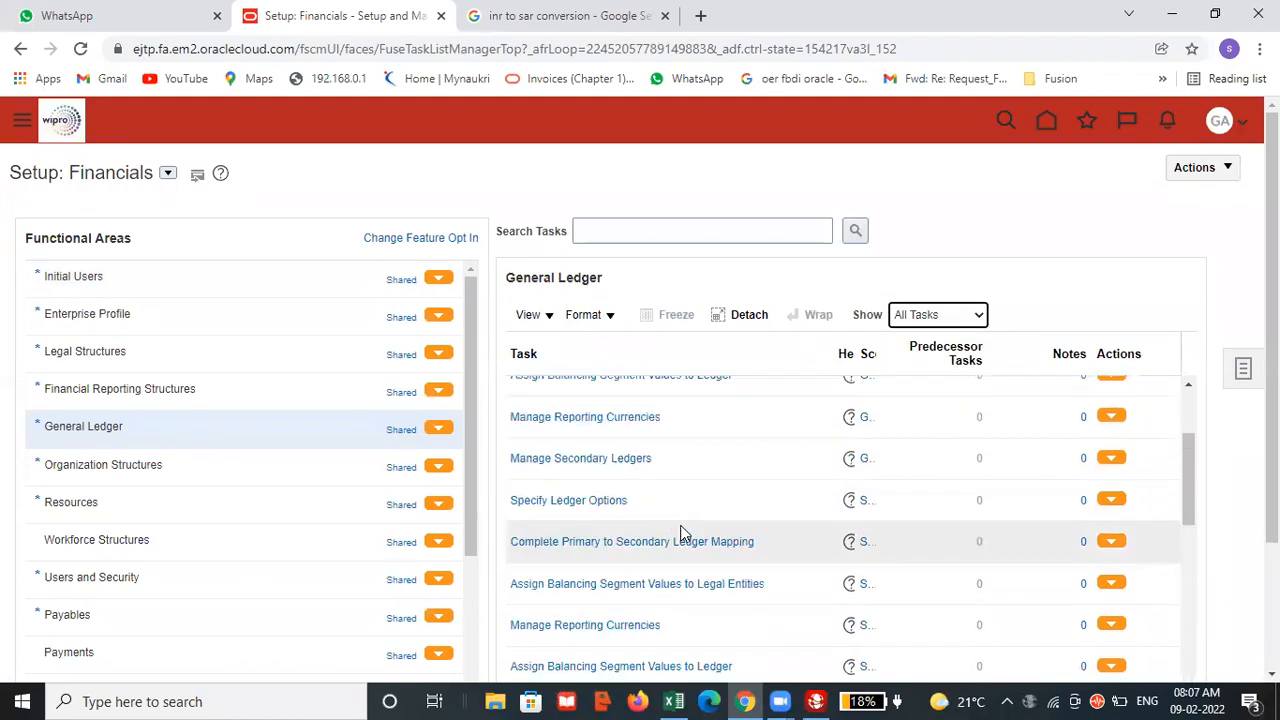
pyautogui.click(615, 630)
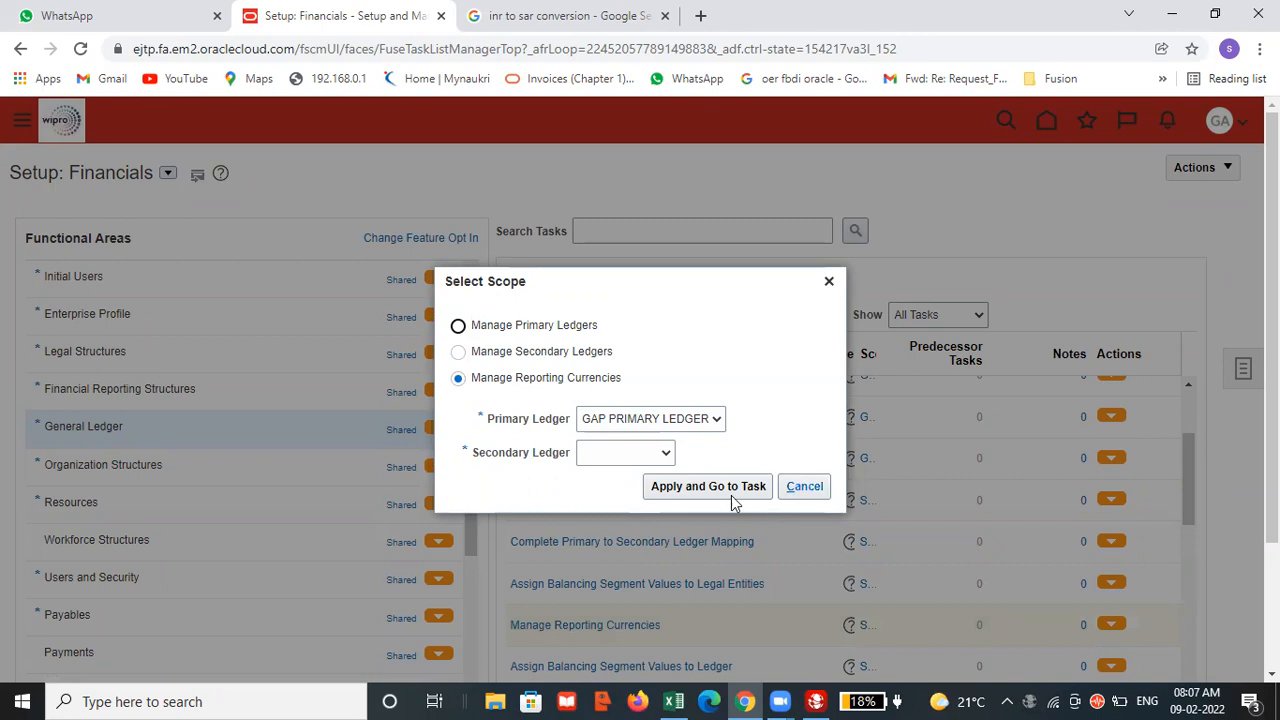
pyautogui.click(651, 452)
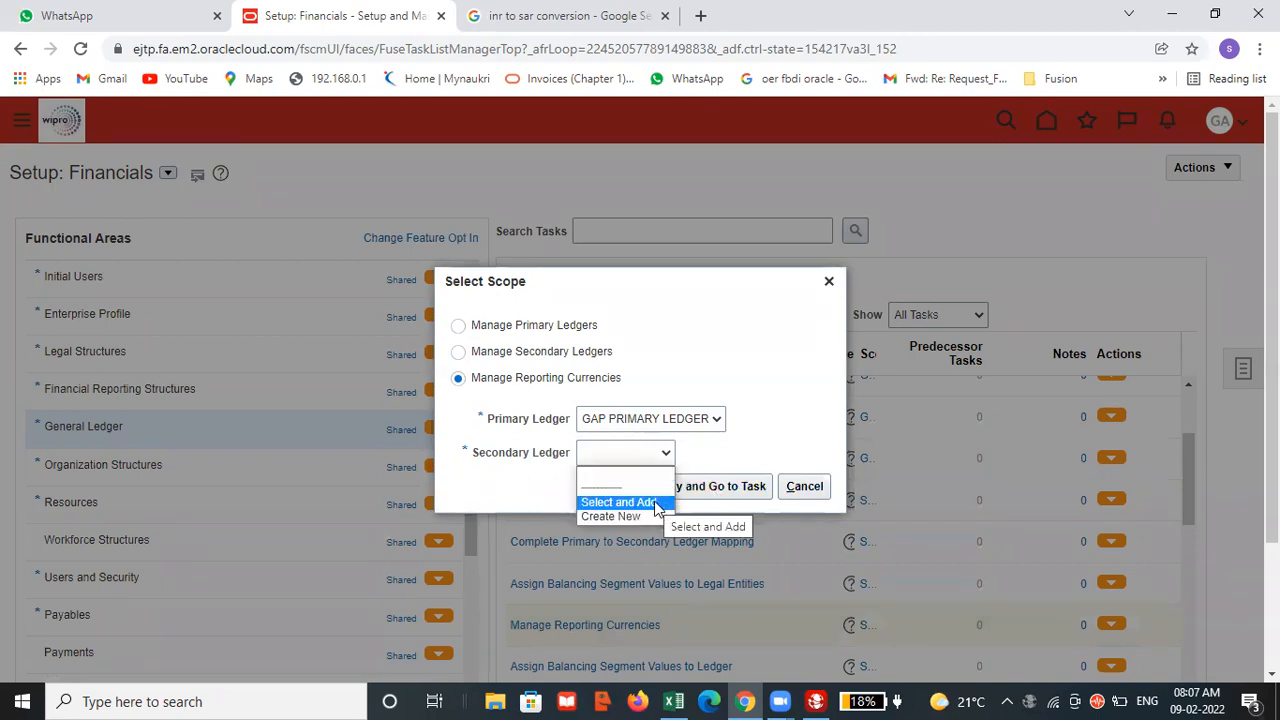
pyautogui.click(806, 489)
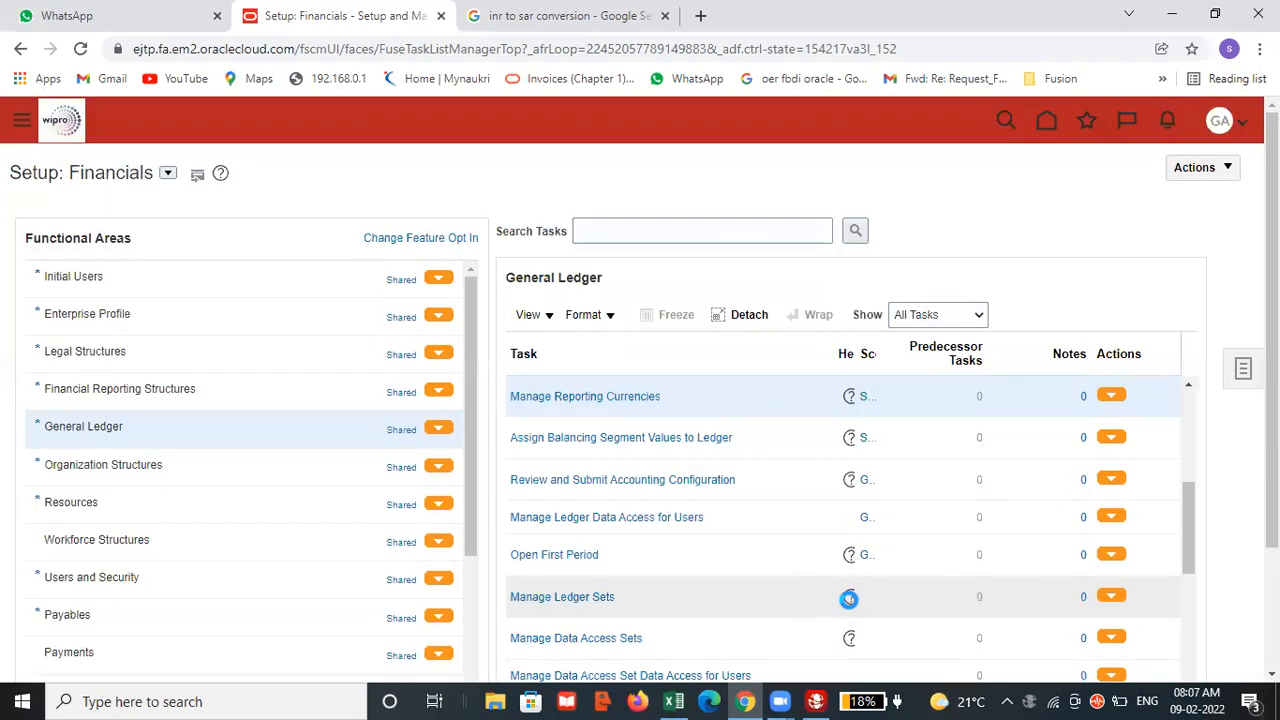
# Look through the General Ledger task list for tasks related to reporting currencies.
pyautogui.scroll(-3, 815, 505)
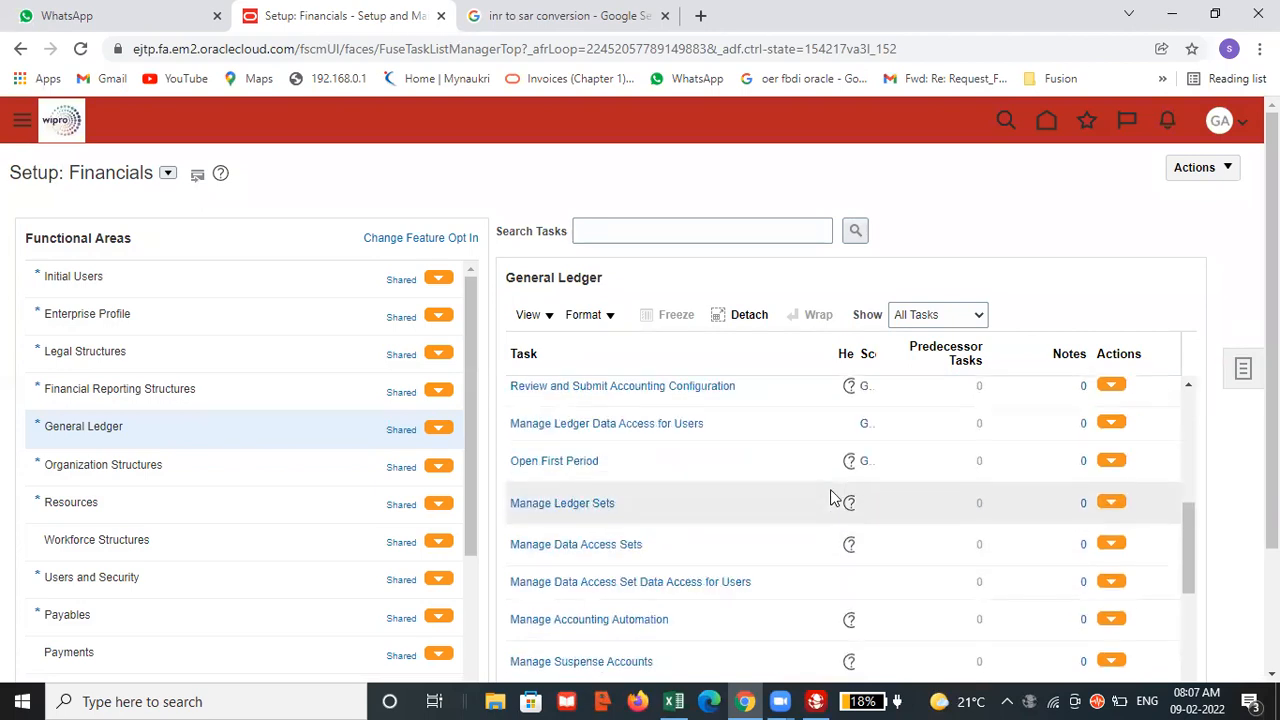
pyautogui.scroll(-3, 838, 495)
pyautogui.scroll(-12, 845, 500)
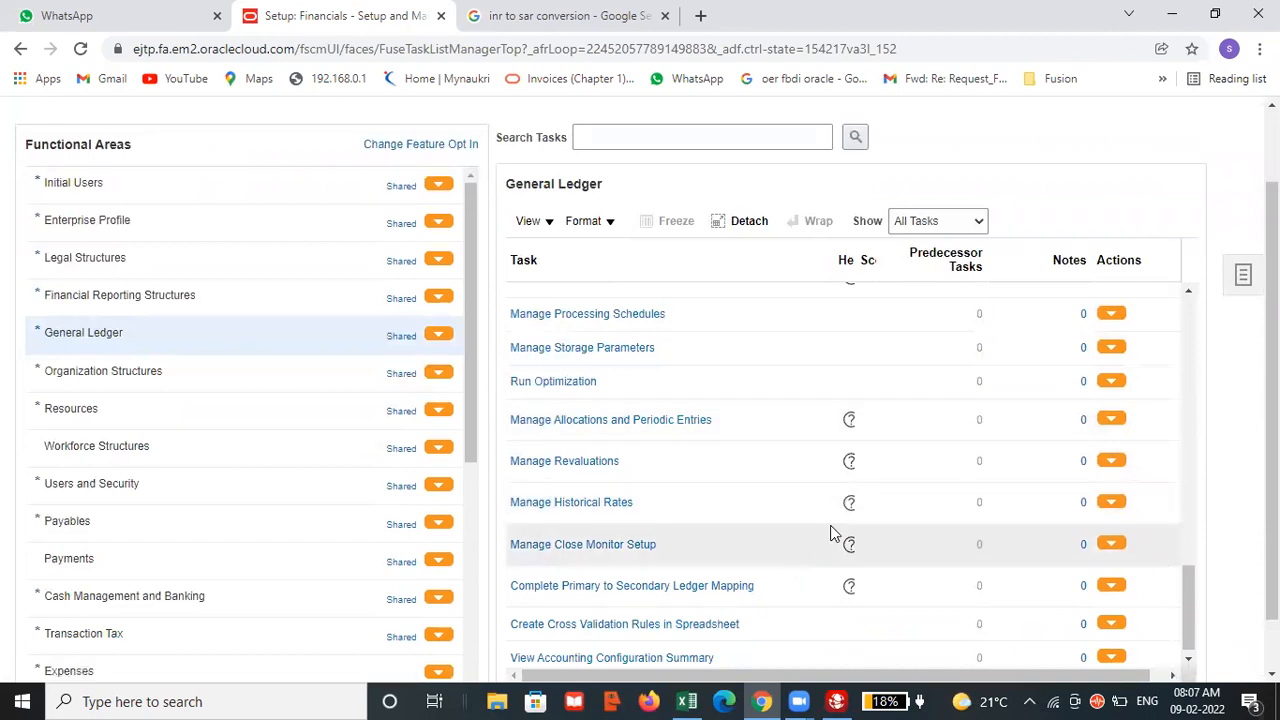
pyautogui.scroll(-2, 829, 530)
pyautogui.scroll(3, 825, 510)
pyautogui.scroll(5, 823, 470)
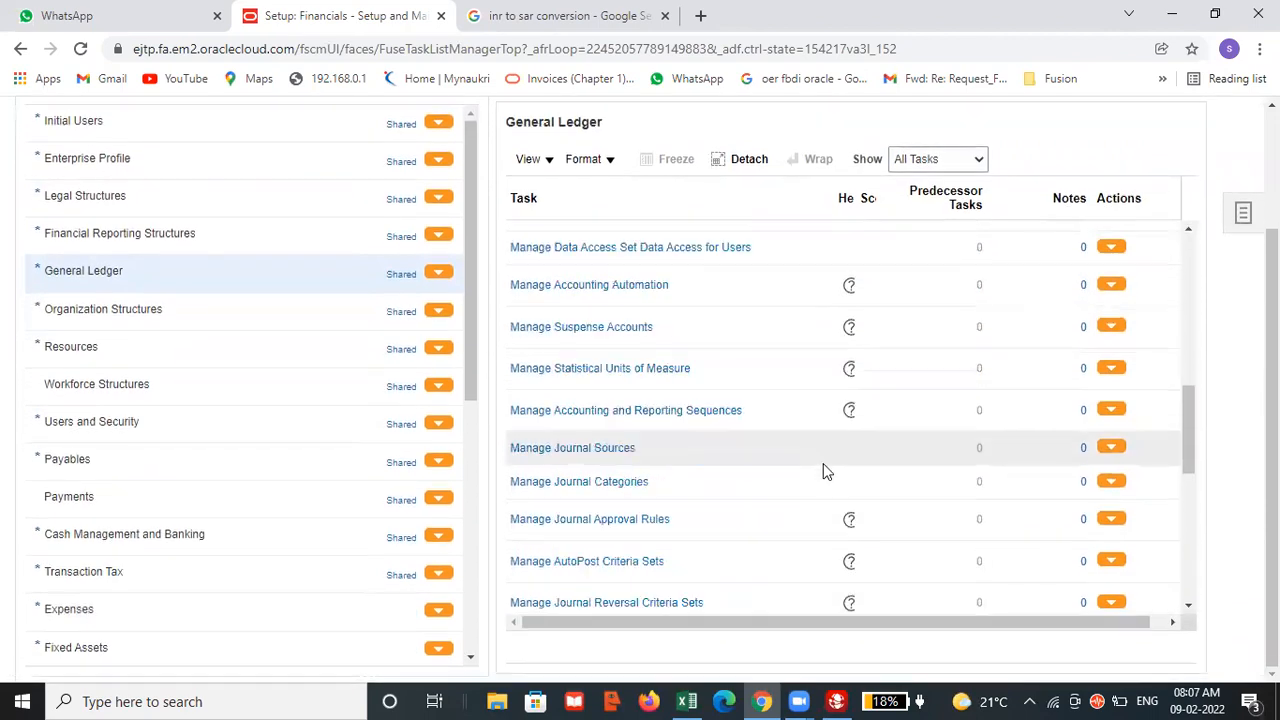
pyautogui.scroll(3, 853, 404)
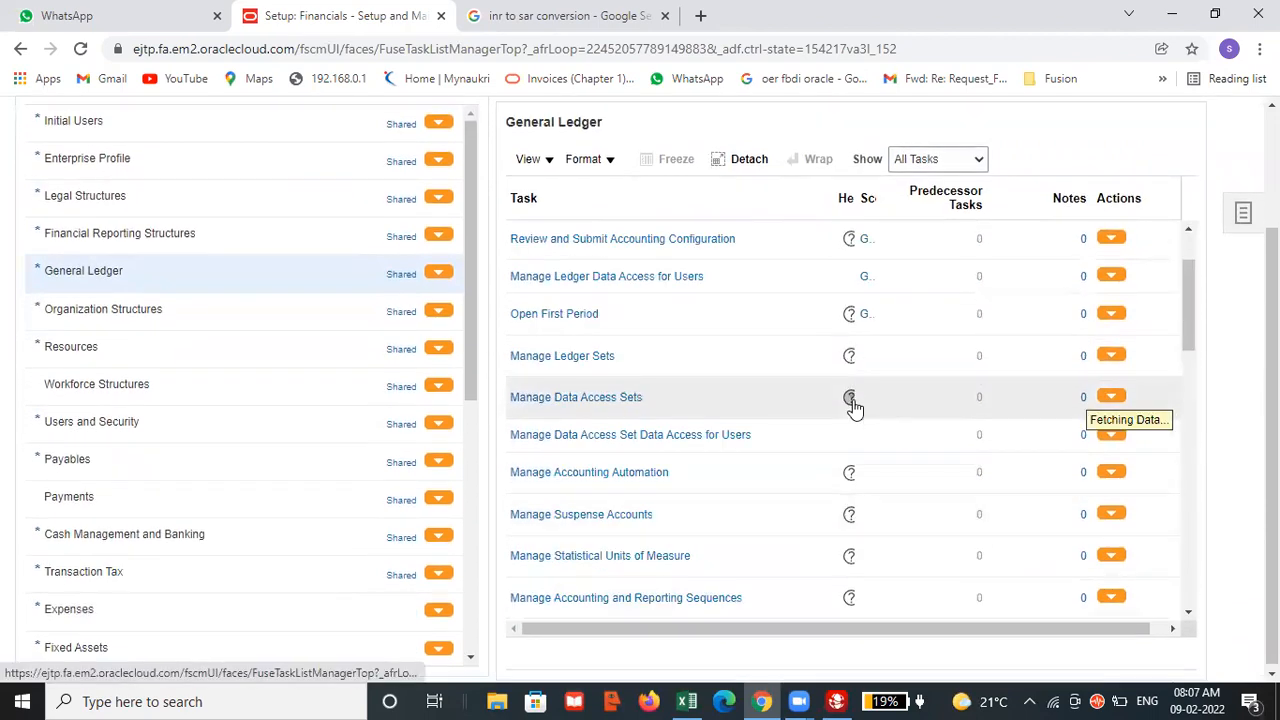
pyautogui.scroll(2, 853, 409)
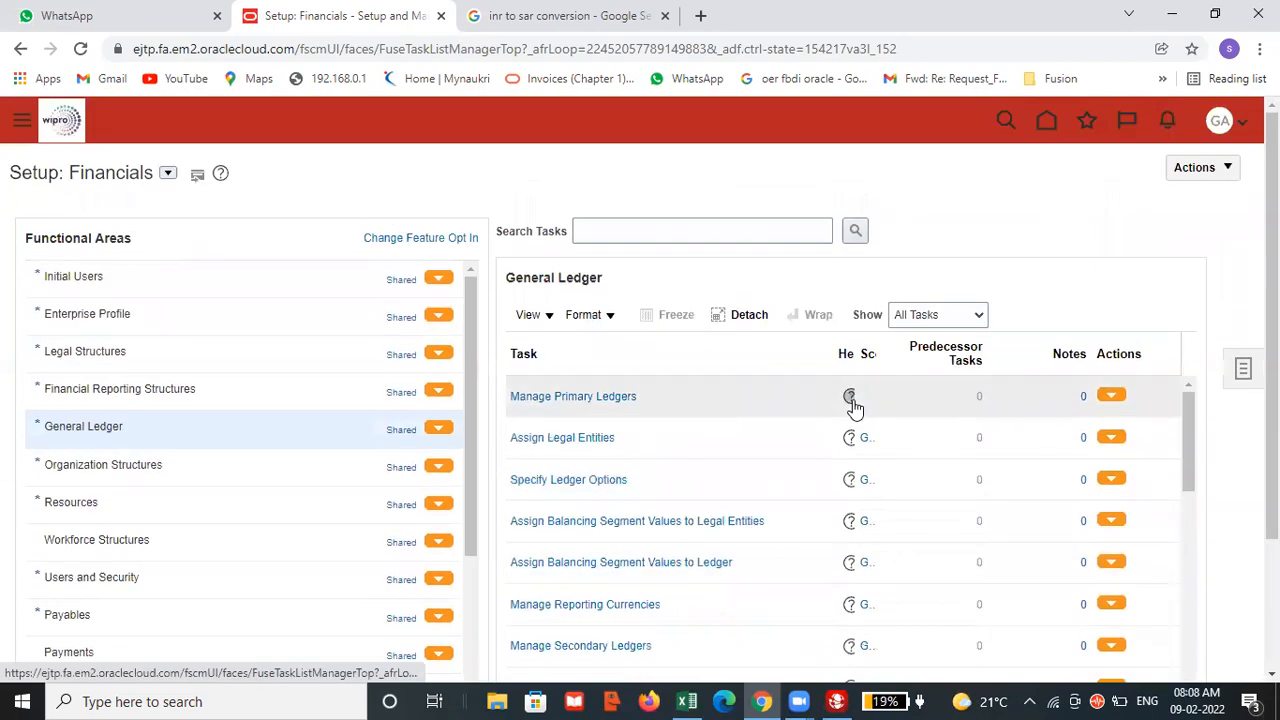
pyautogui.scroll(-3, 852, 425)
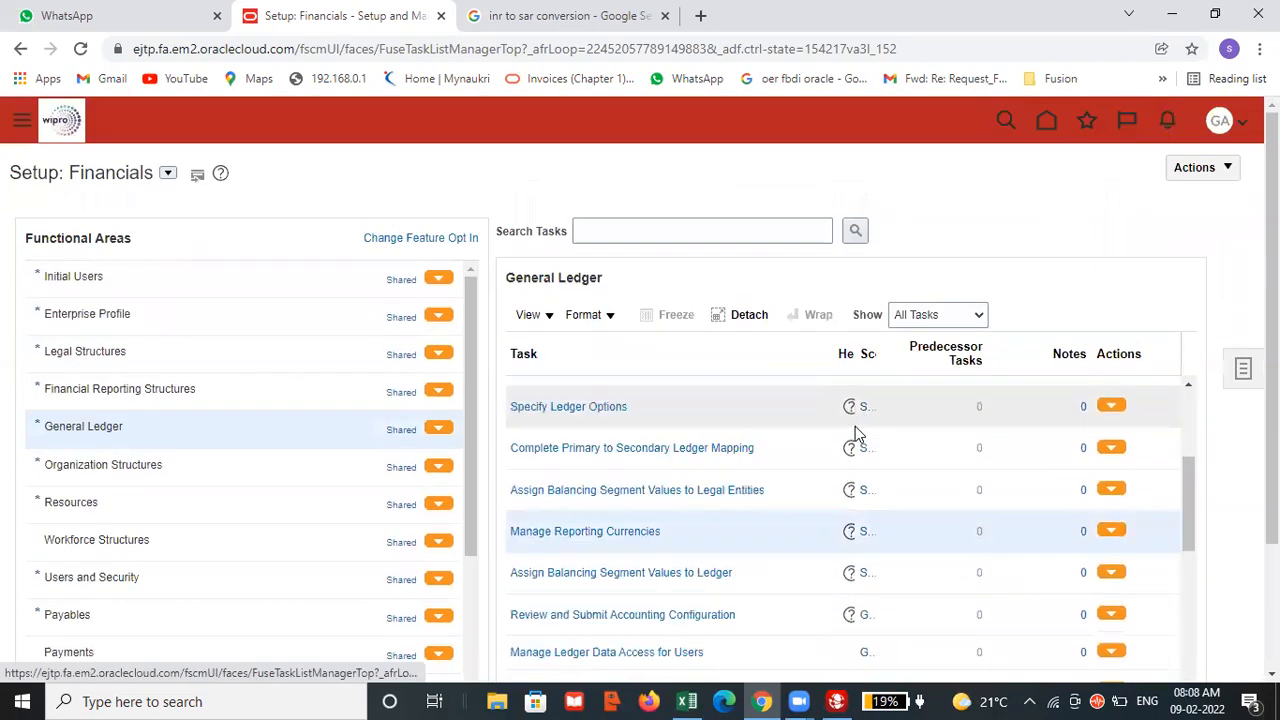
pyautogui.click(867, 531)
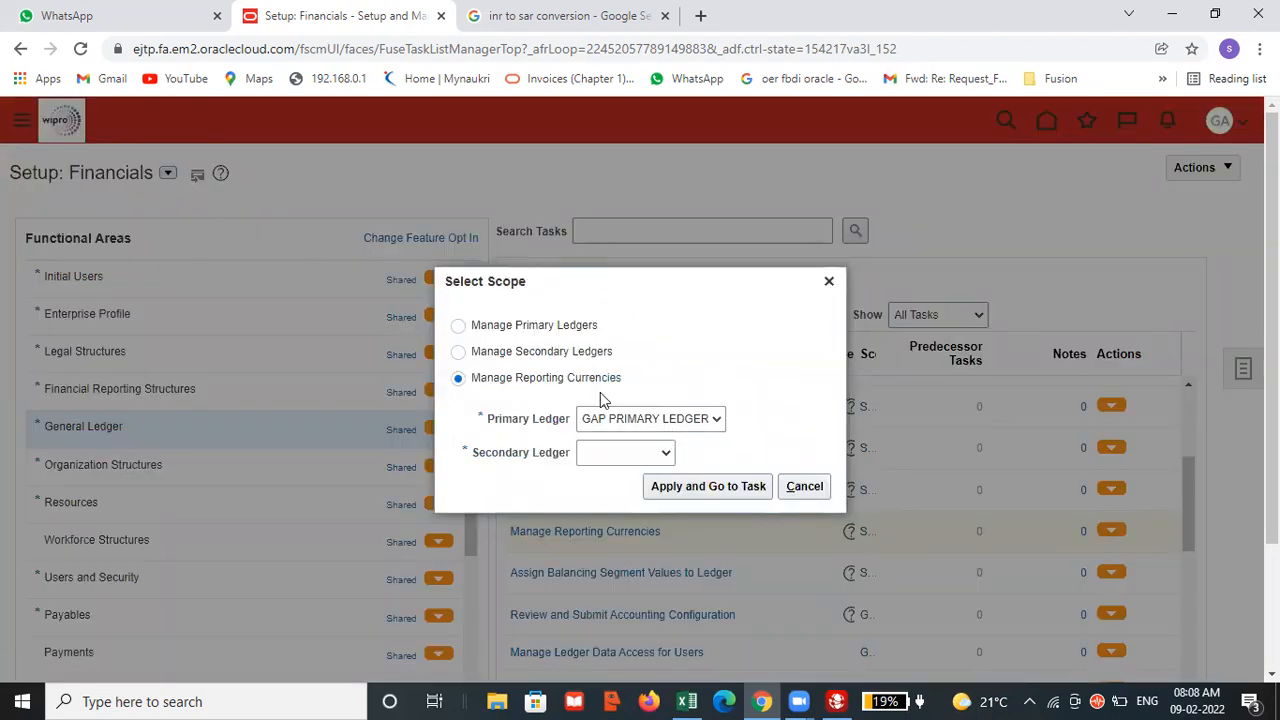
pyautogui.click(458, 327)
pyautogui.click(673, 490)
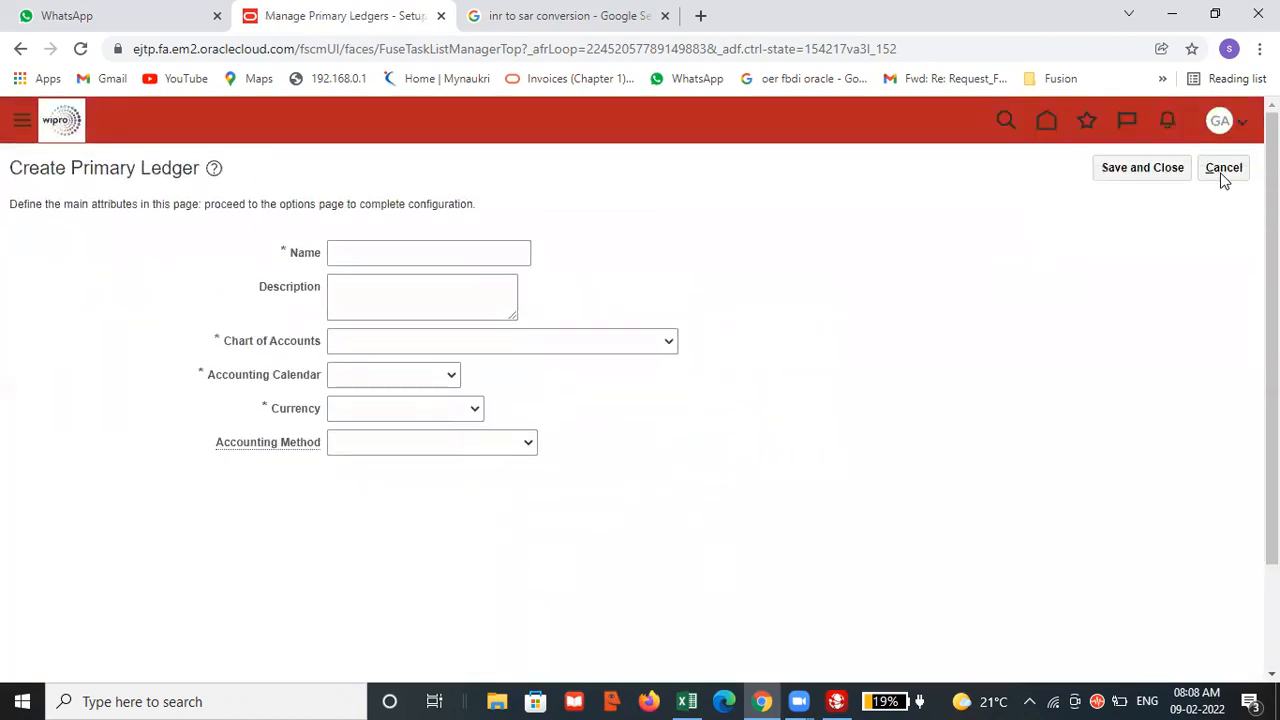
pyautogui.click(1222, 171)
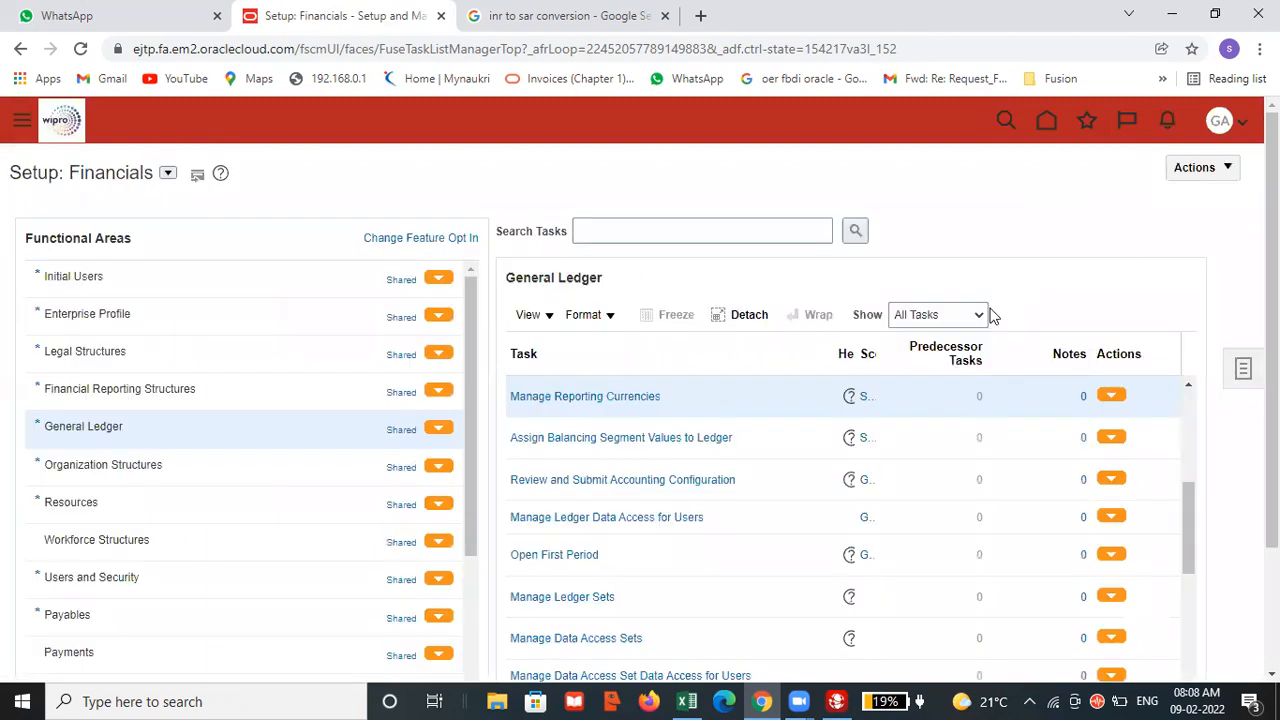
# Open the secondary-ledger Manage Reporting Currencies task for GAP PRIMARY LEDGER, with Select and Add as the secondary ledger scope.
pyautogui.scroll(-3, 820, 451)
pyautogui.scroll(-5, 666, 500)
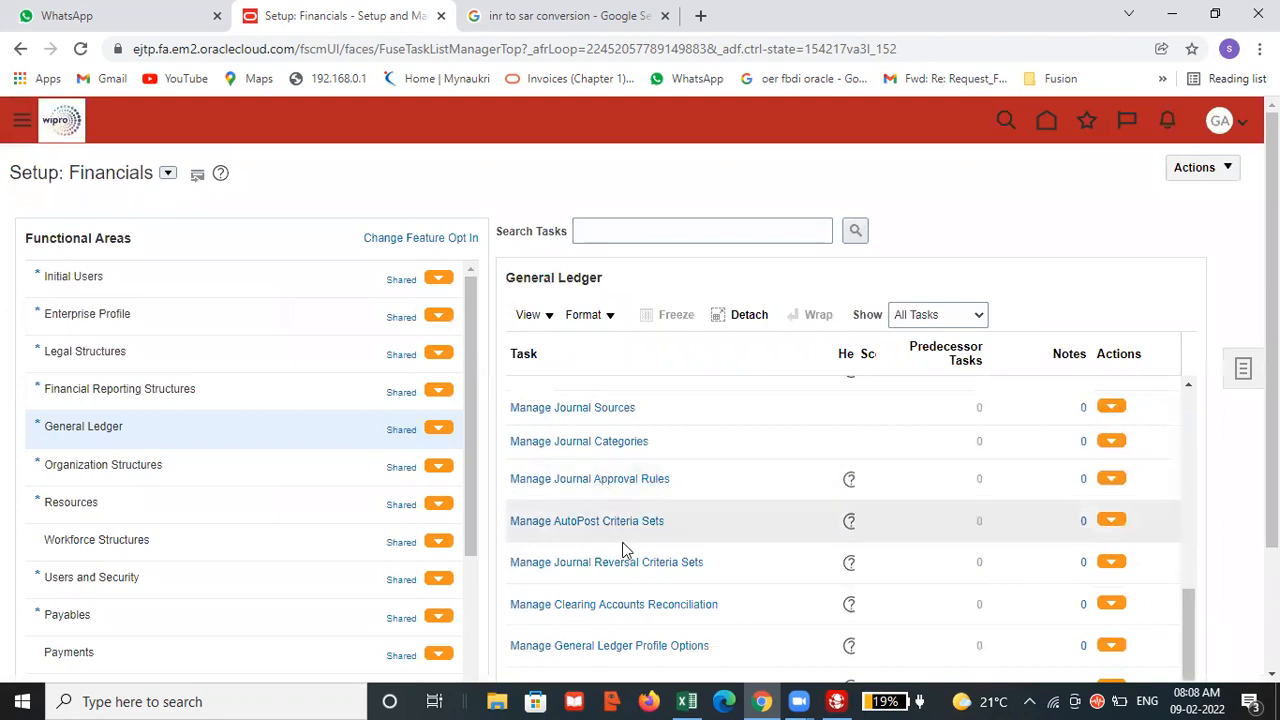
pyautogui.scroll(-8, 610, 500)
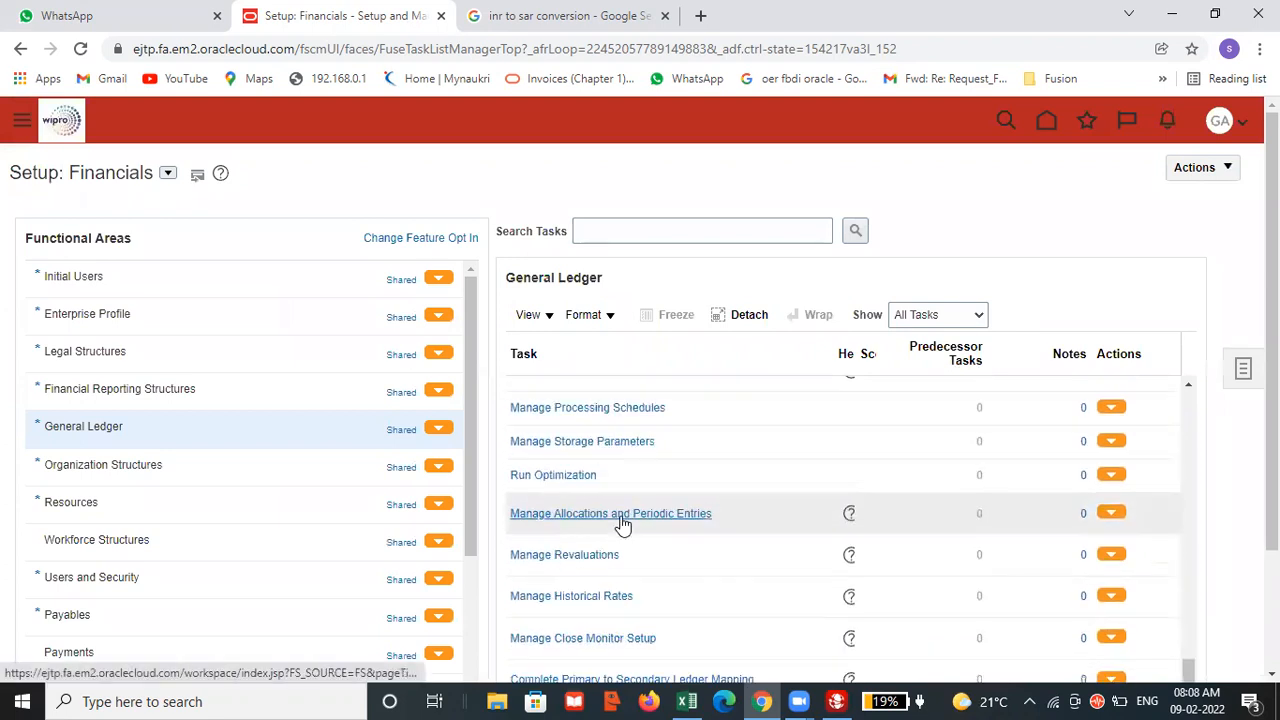
pyautogui.scroll(-2, 620, 500)
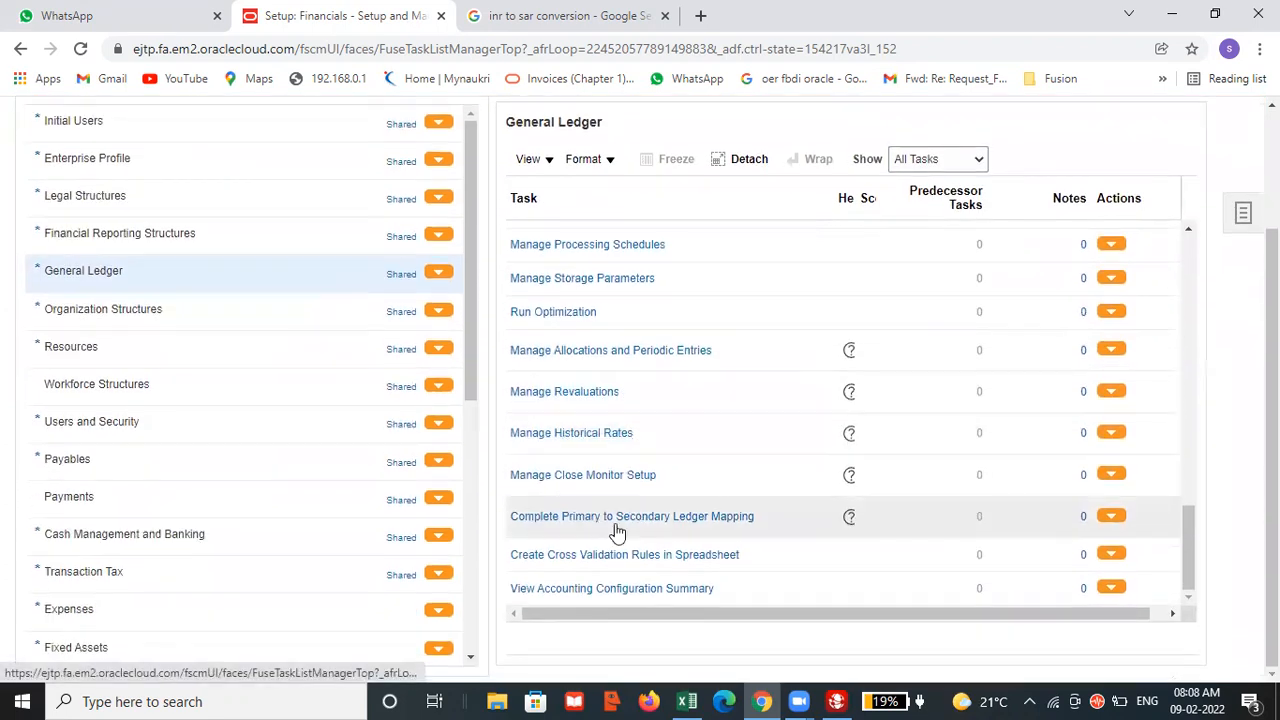
pyautogui.scroll(4, 594, 480)
pyautogui.scroll(6, 594, 474)
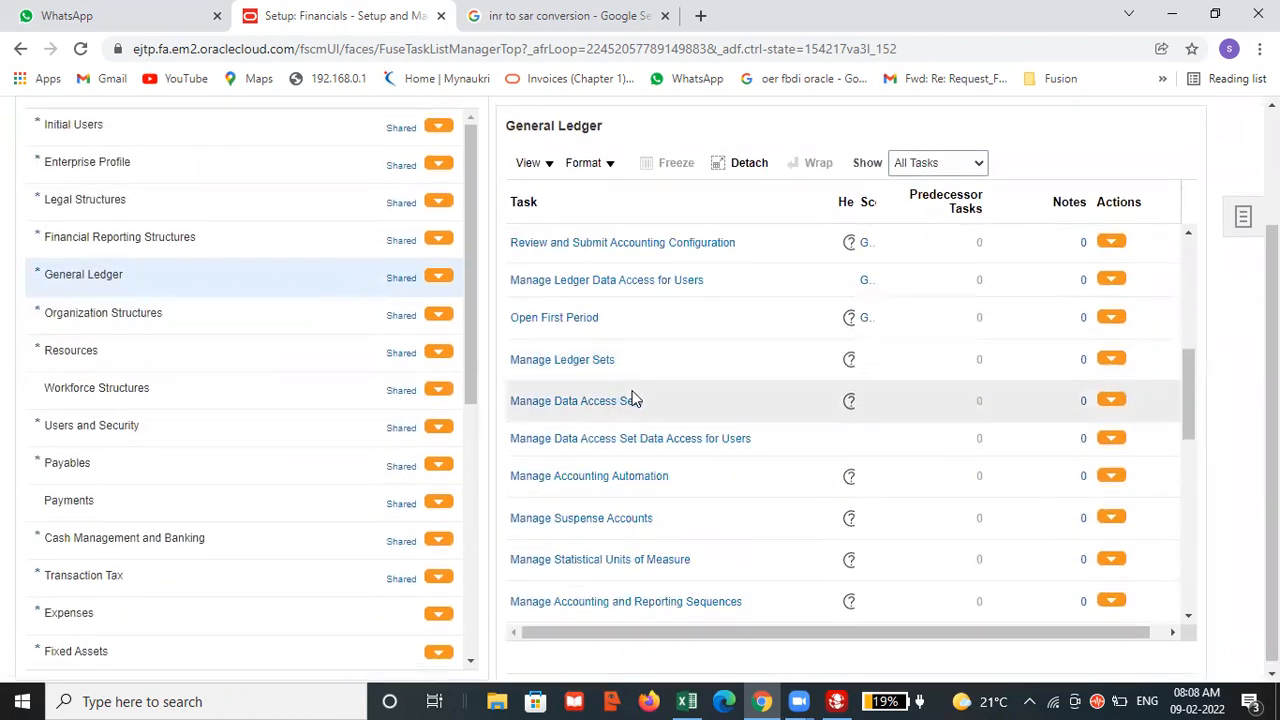
pyautogui.scroll(2, 635, 398)
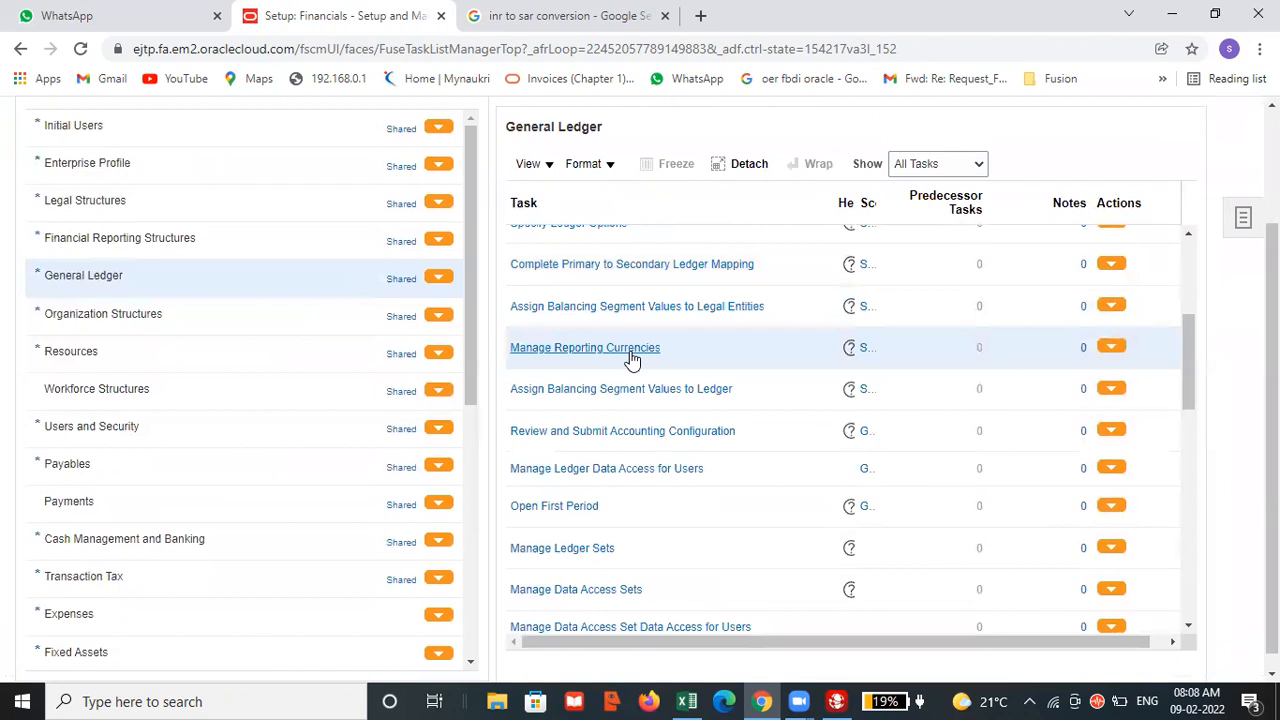
pyautogui.click(618, 346)
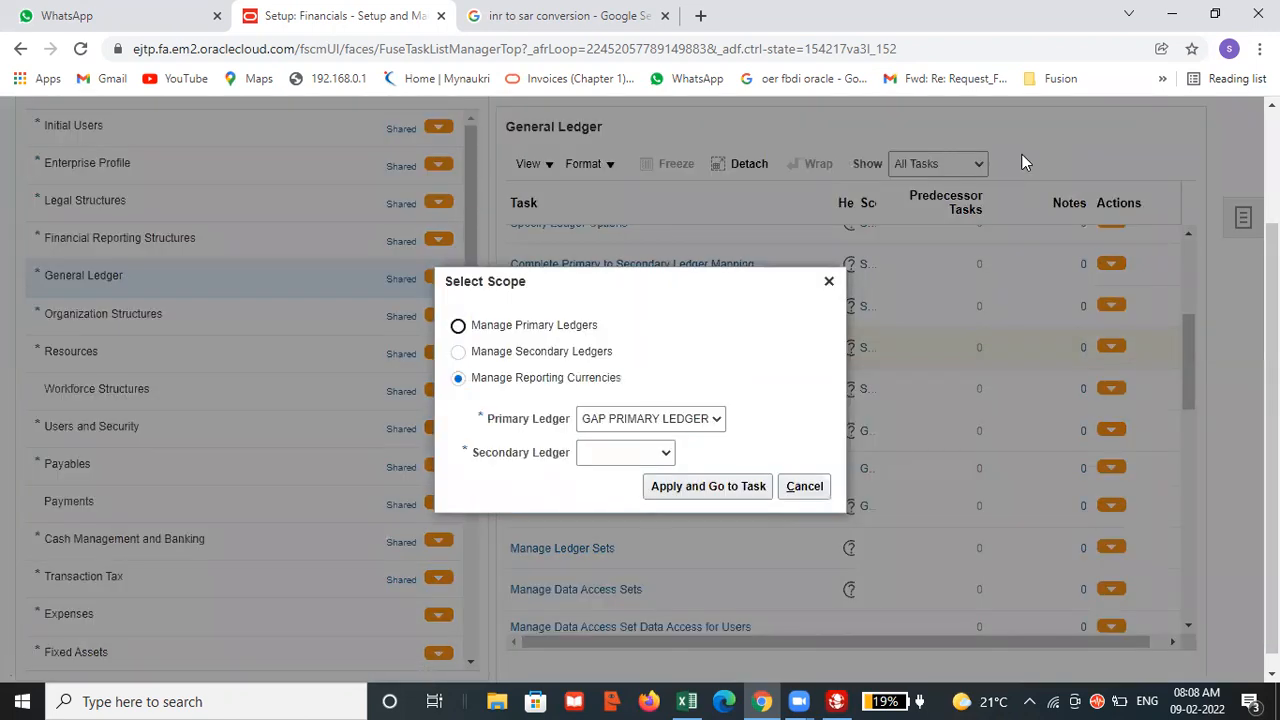
pyautogui.click(699, 488)
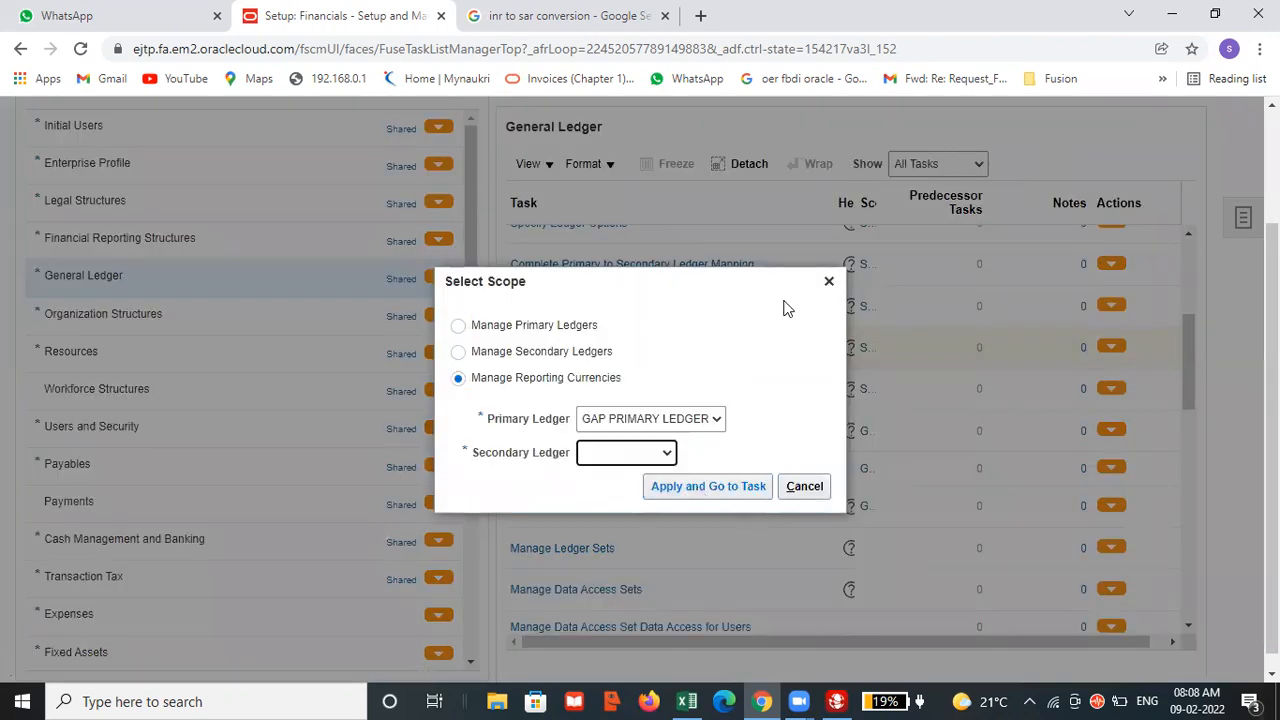
pyautogui.click(600, 452)
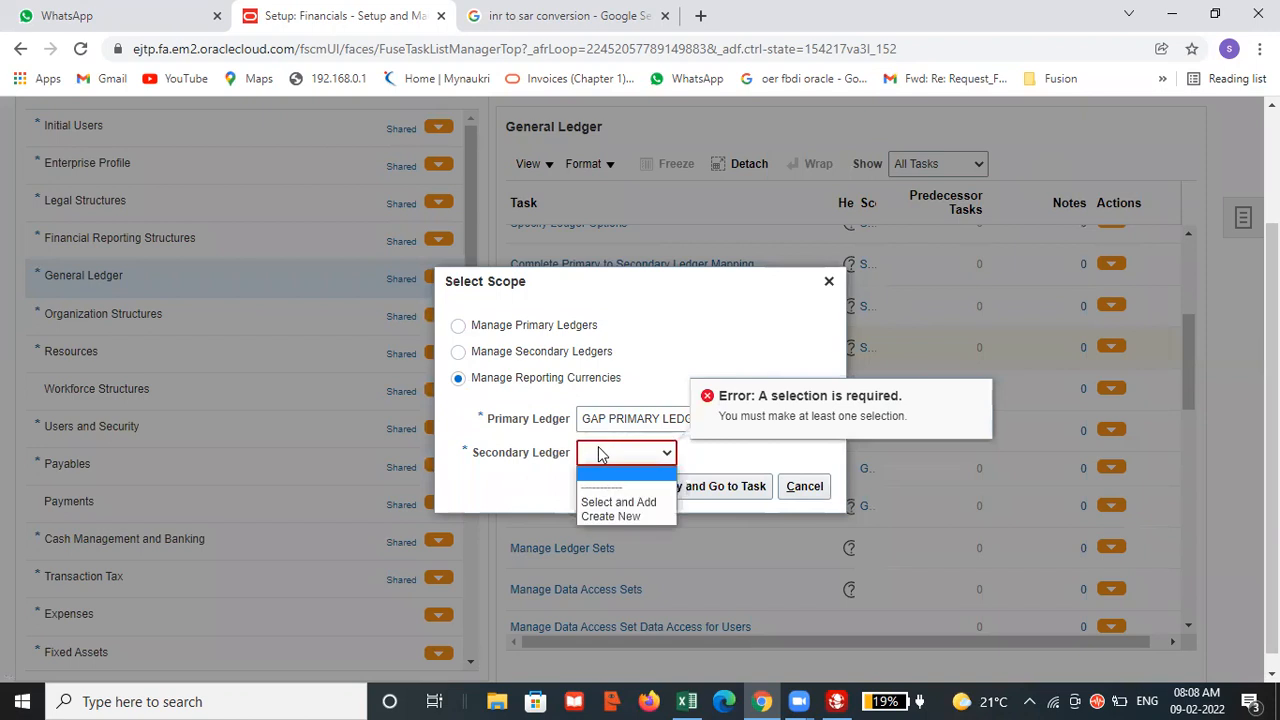
pyautogui.click(615, 506)
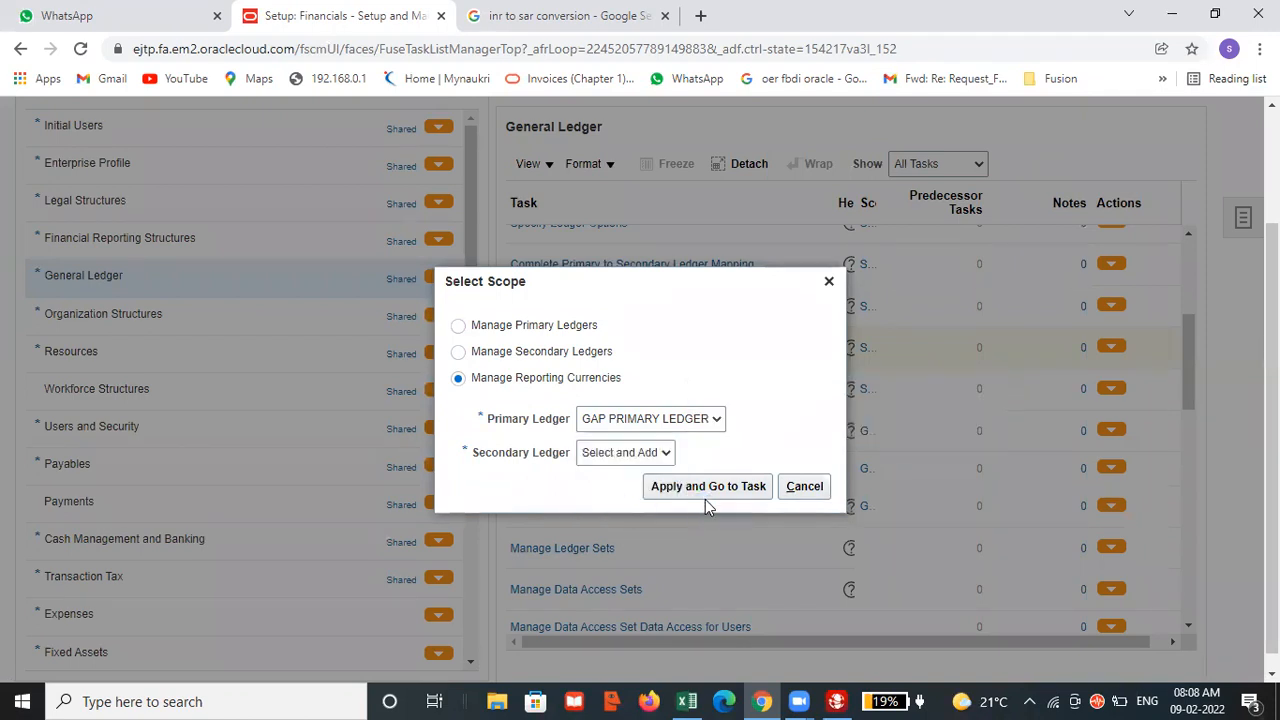
pyautogui.click(705, 488)
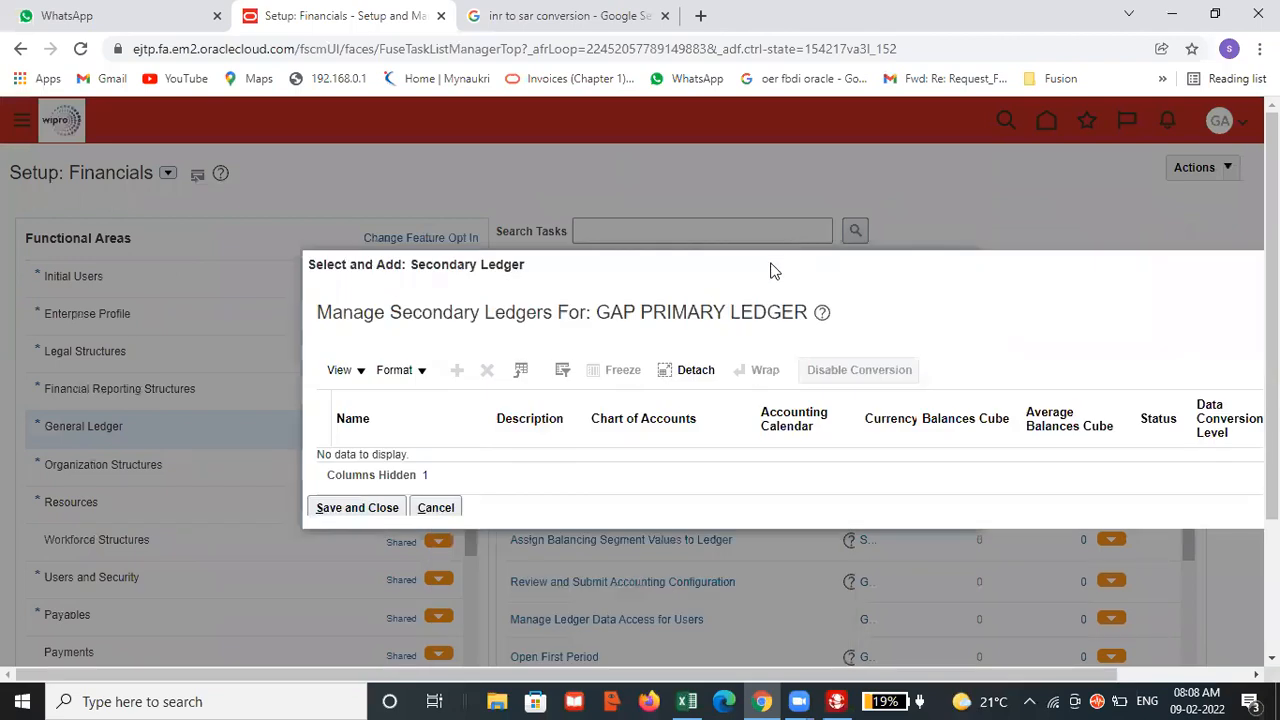
# Cancel the secondary ledger selection and look through the General Ledger tasks around Manage Reporting Currencies.
pyautogui.click(434, 510)
pyautogui.click(804, 486)
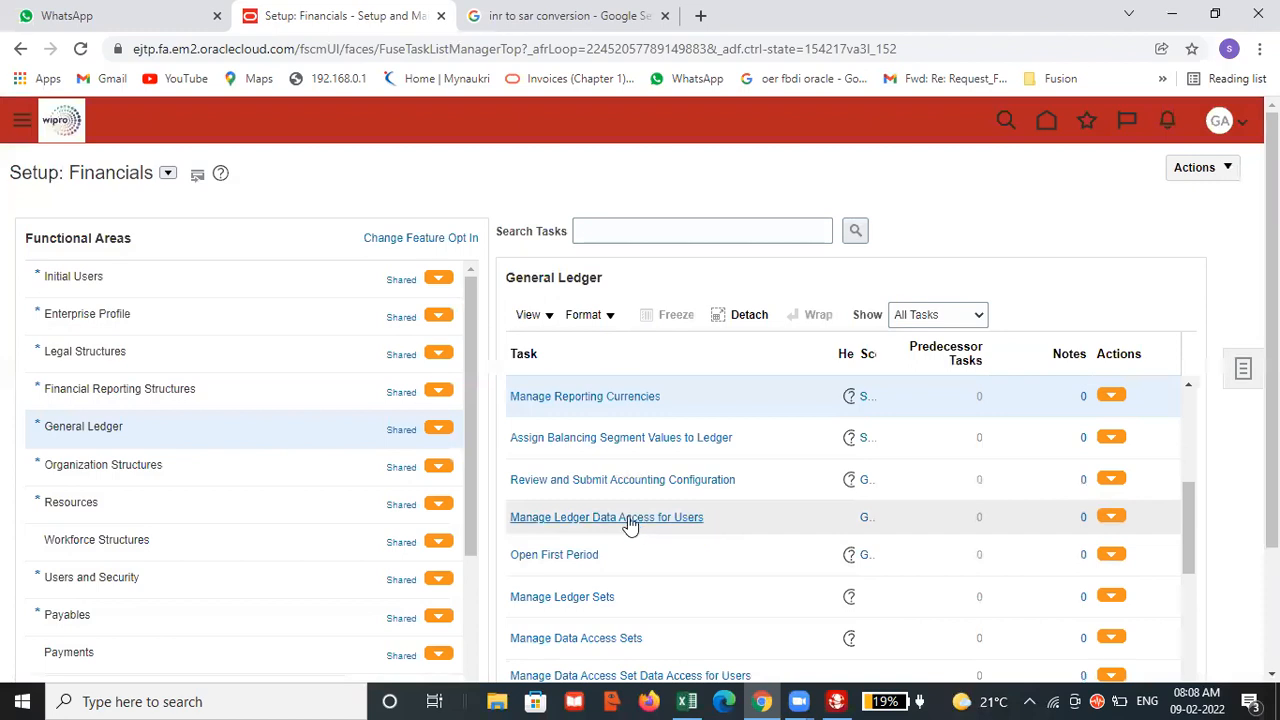
pyautogui.scroll(-2, 640, 460)
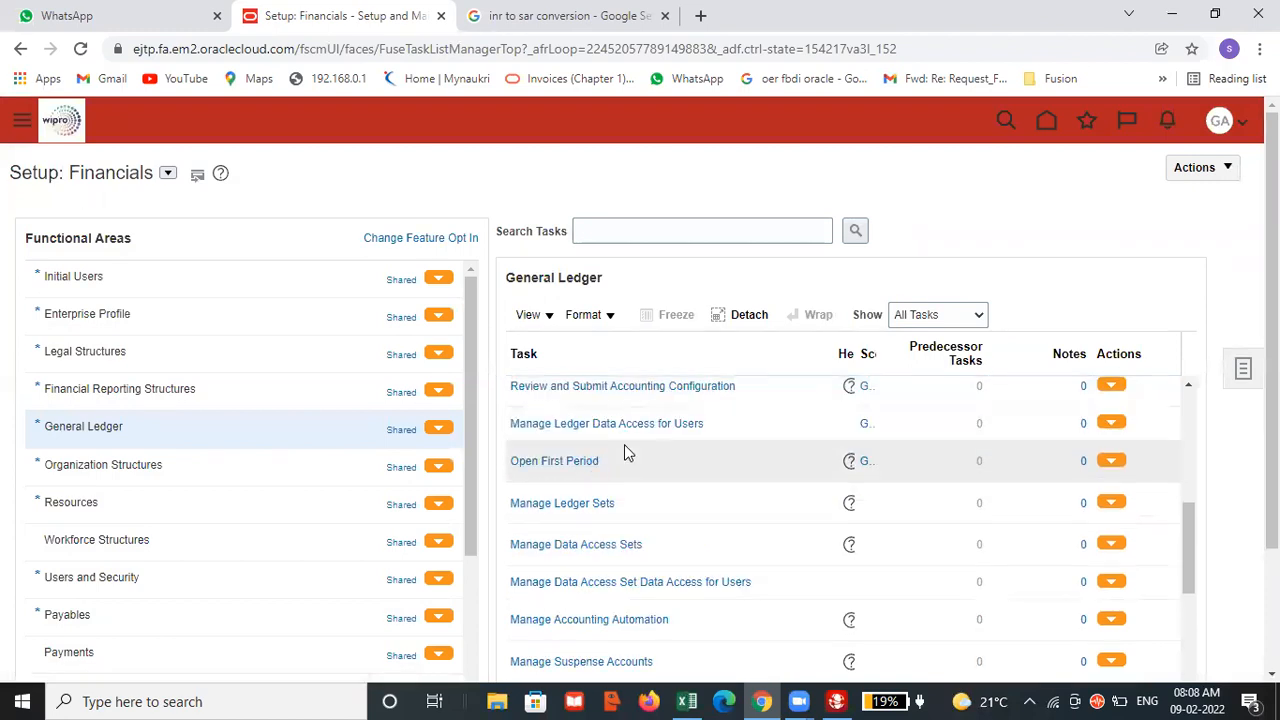
pyautogui.scroll(-2, 641, 536)
pyautogui.scroll(2, 645, 535)
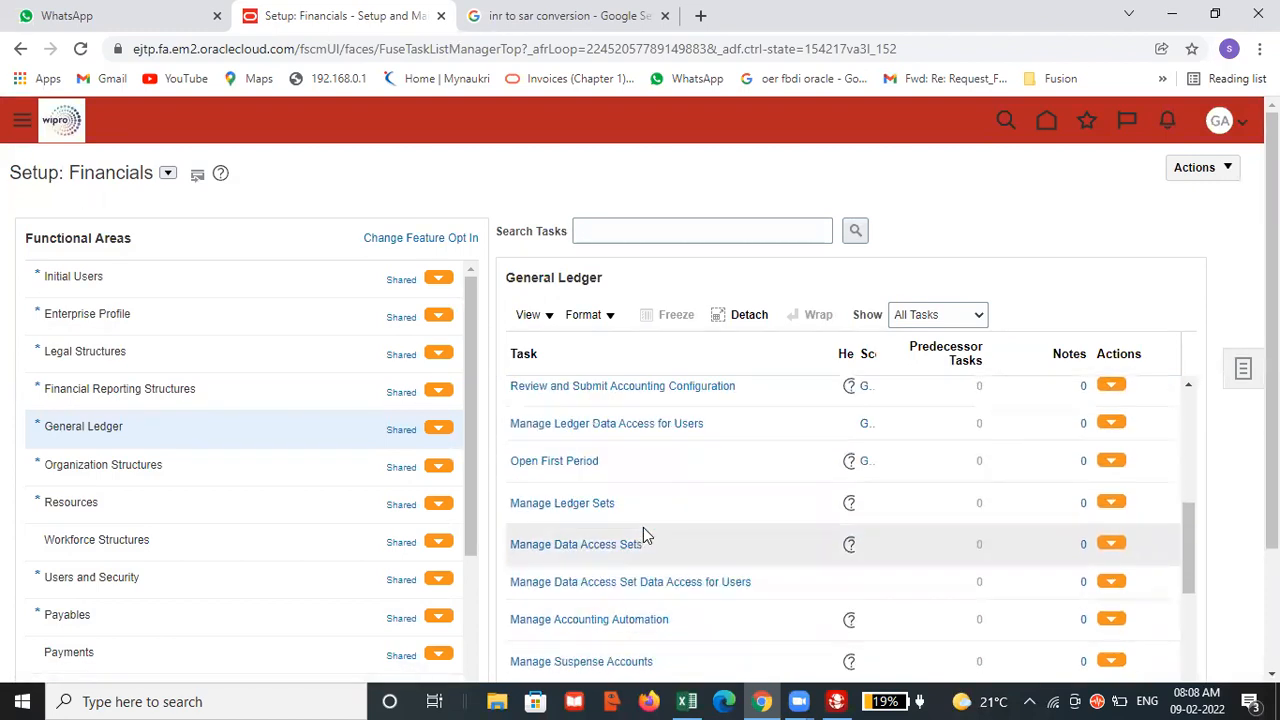
pyautogui.scroll(2, 643, 532)
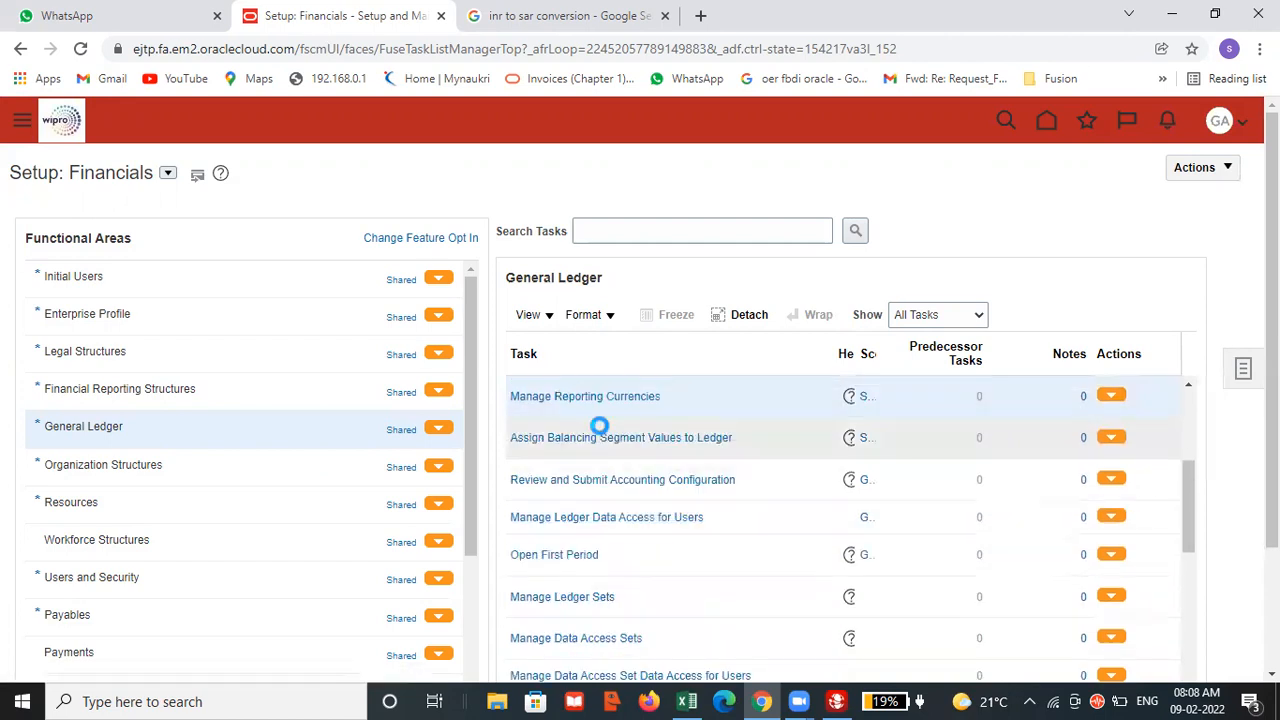
pyautogui.scroll(1, 615, 408)
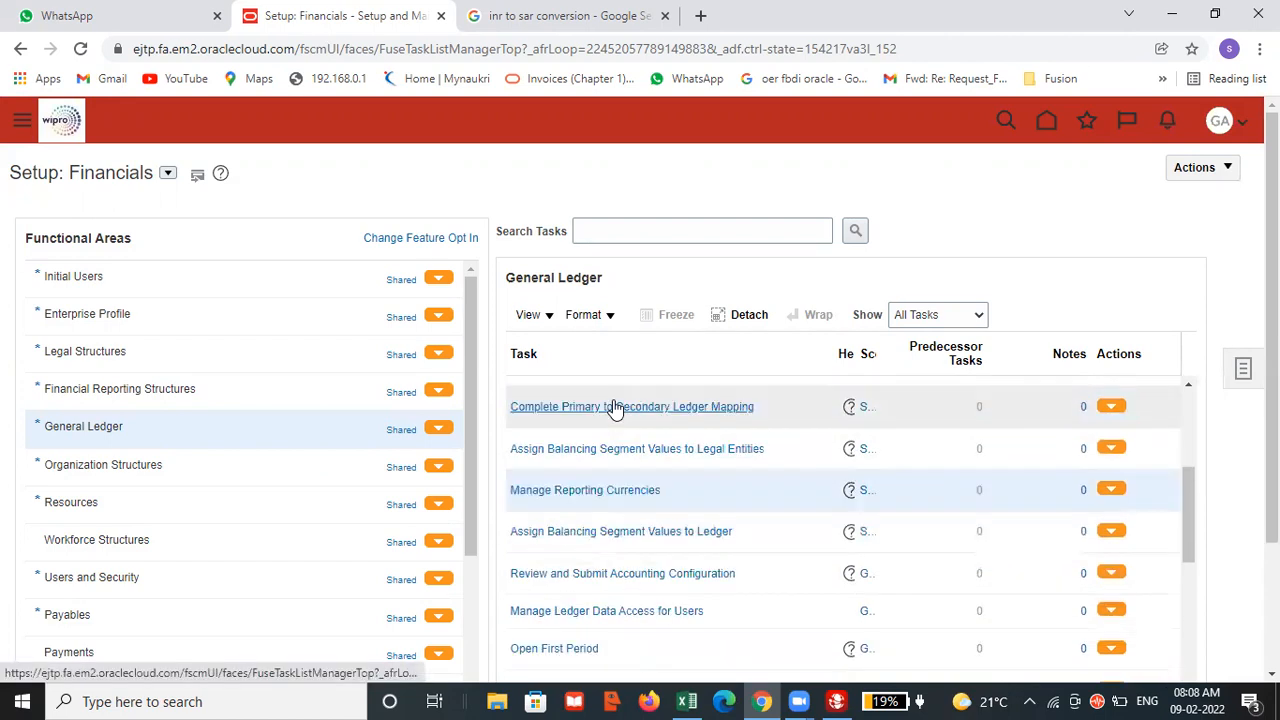
pyautogui.click(620, 493)
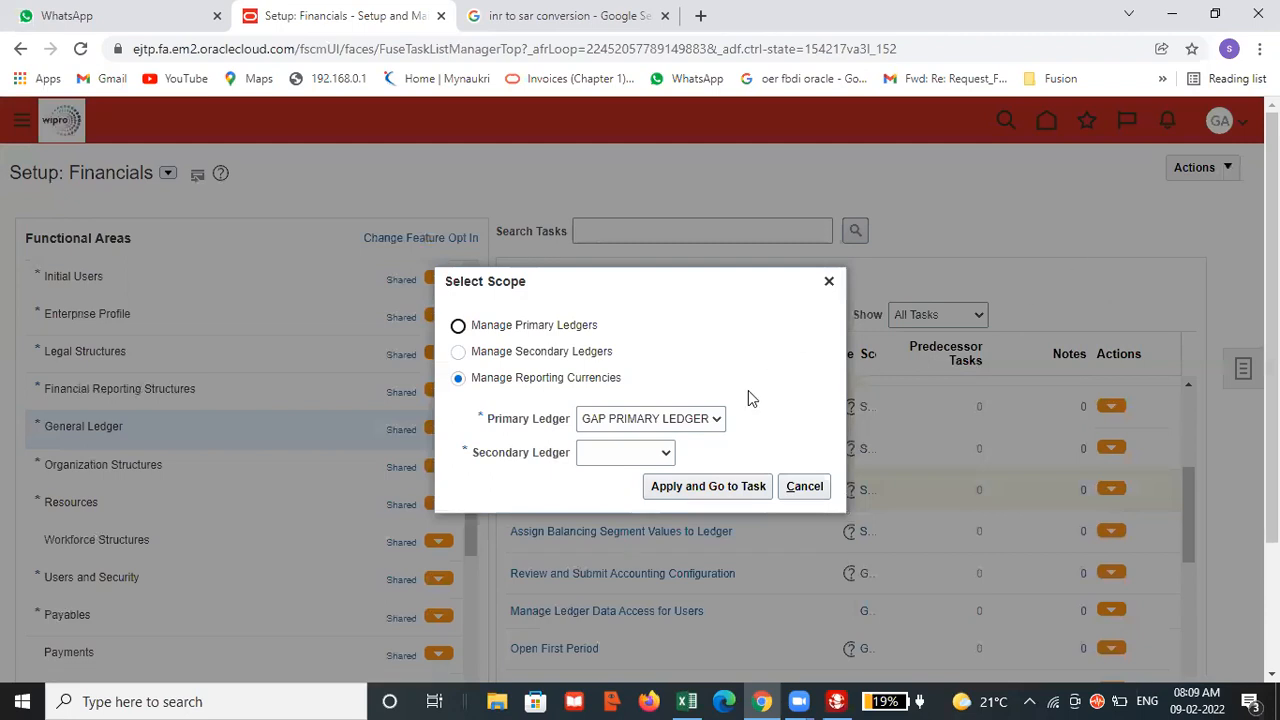
pyautogui.click(665, 455)
pyautogui.click(646, 517)
pyautogui.click(658, 490)
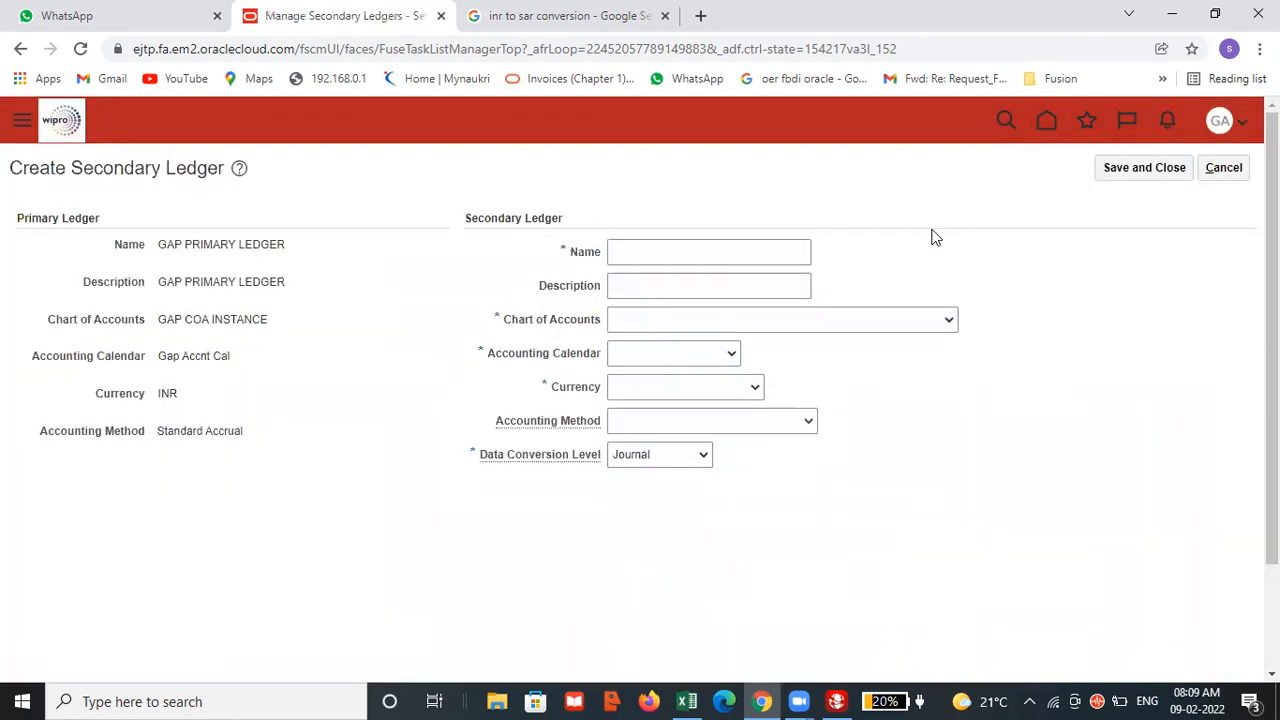
pyautogui.click(1222, 168)
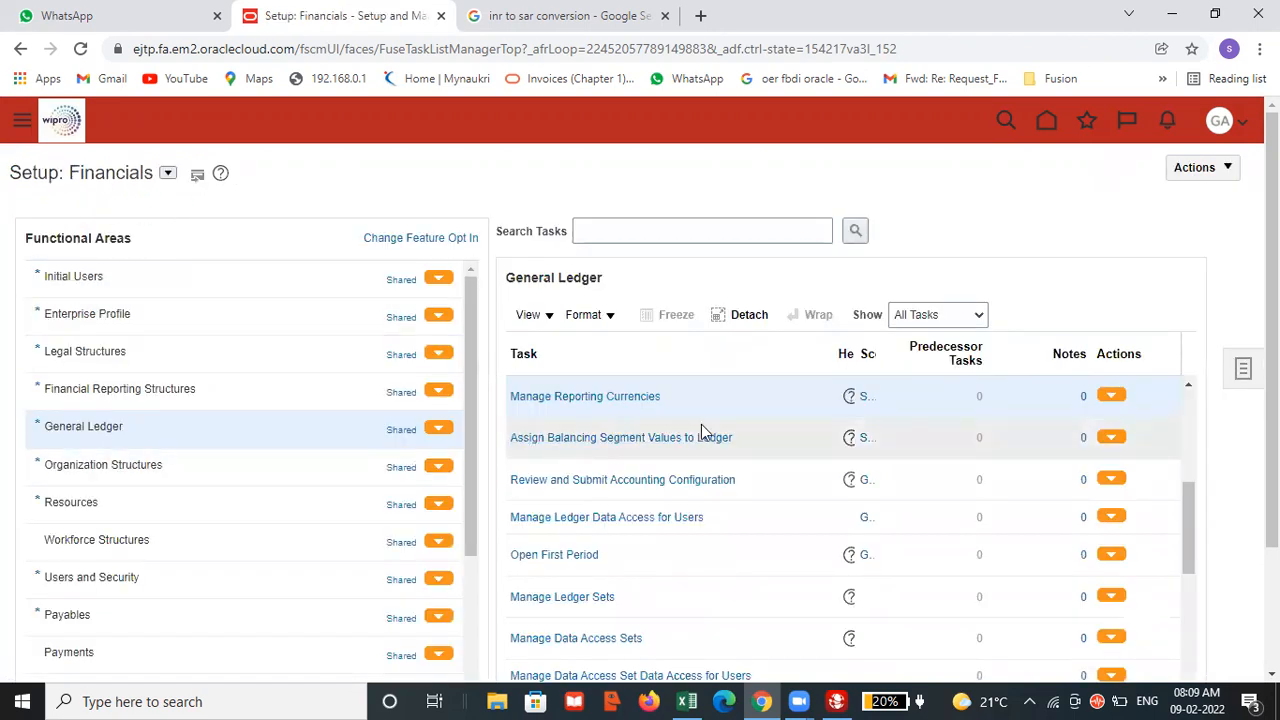
# Widen the Scope column of the General Ledger task list so the scope names are readable.
pyautogui.scroll(-1, 673, 470)
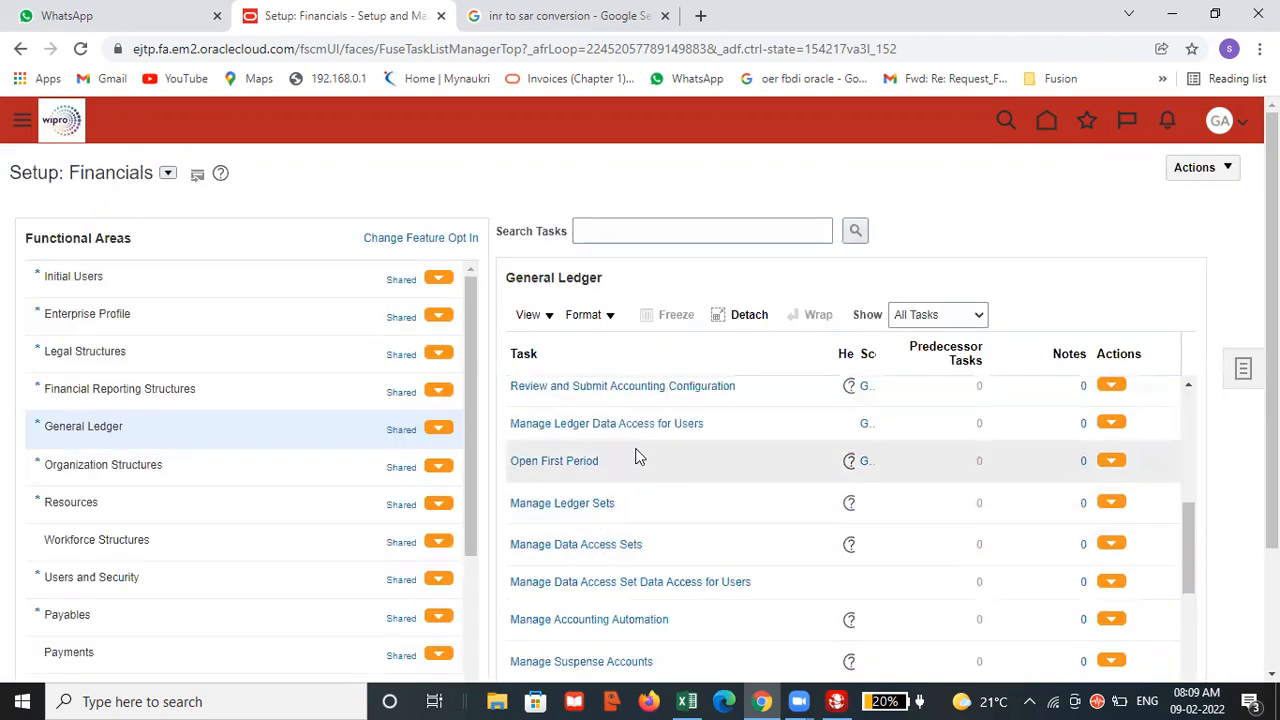
pyautogui.scroll(1, 640, 505)
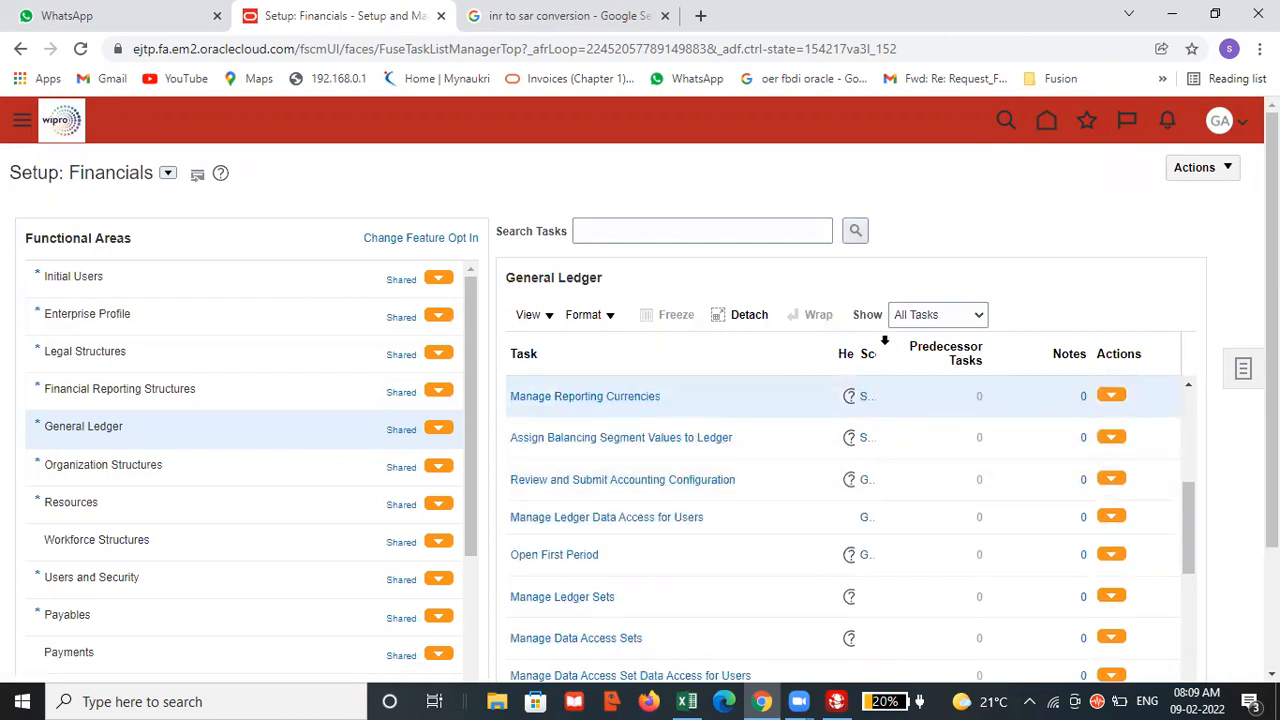
pyautogui.click(875, 346)
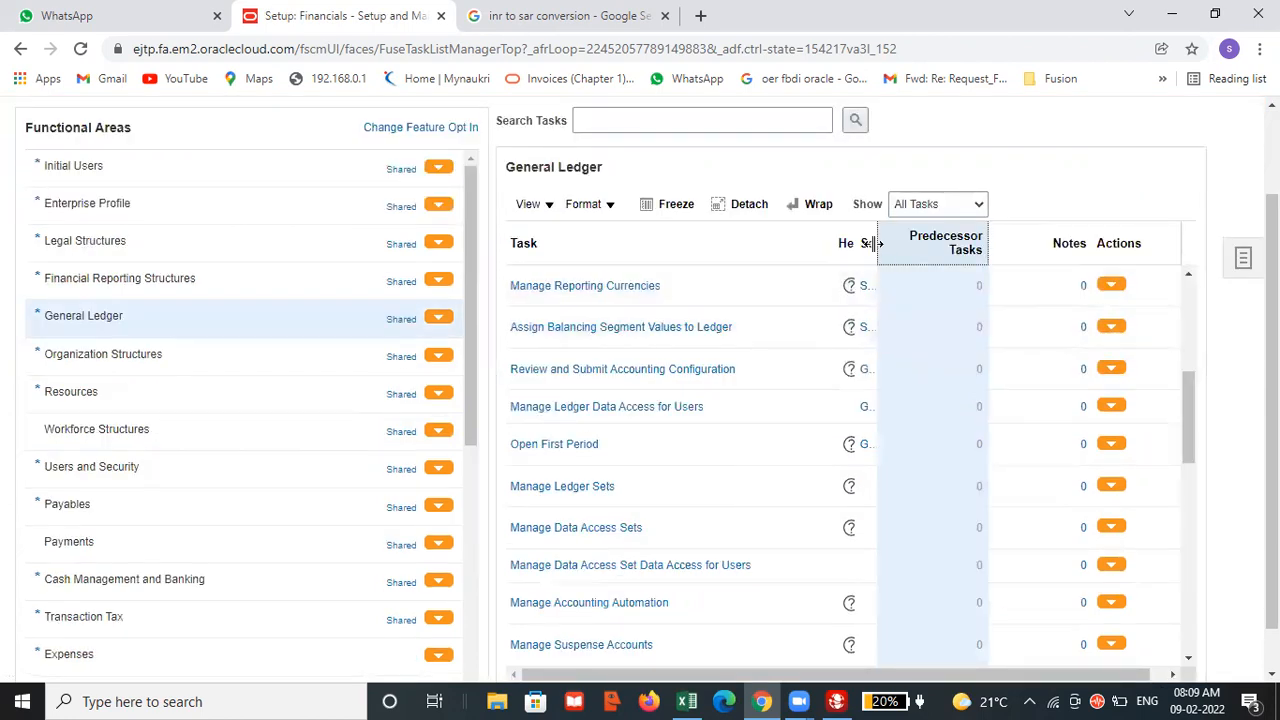
pyautogui.moveTo(875, 243); pyautogui.dragTo(957, 245)
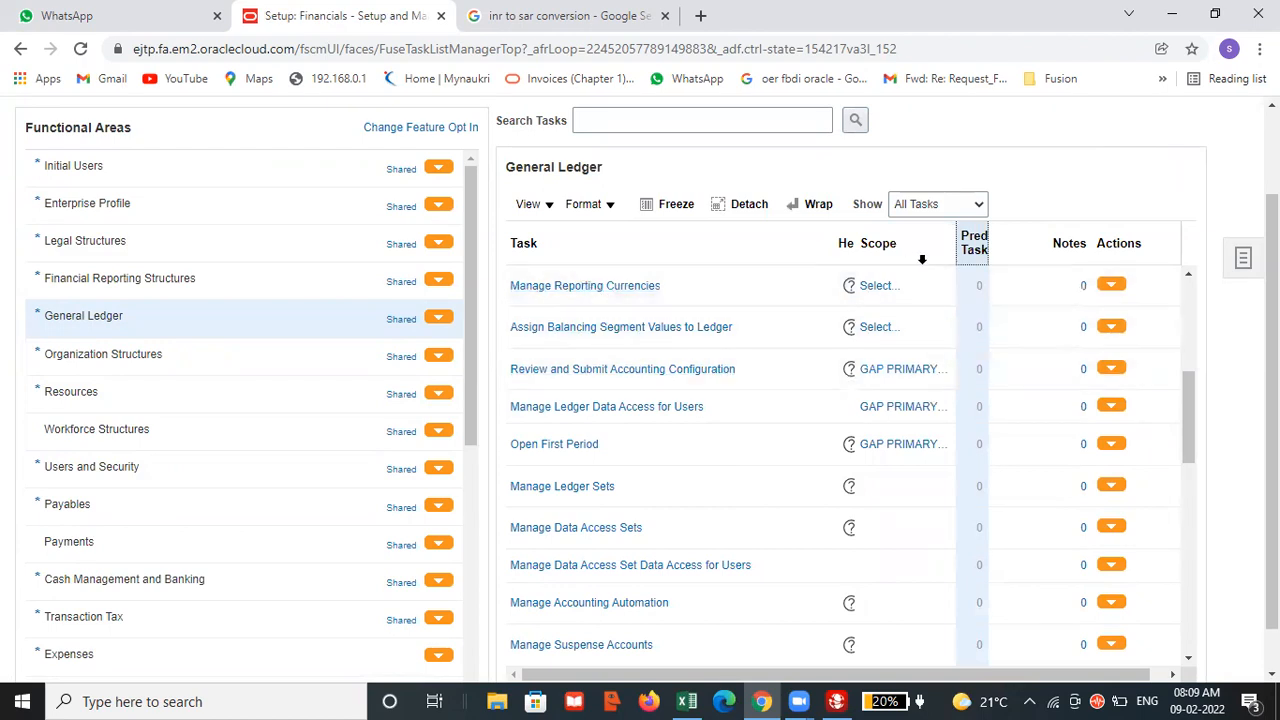
pyautogui.click(546, 287)
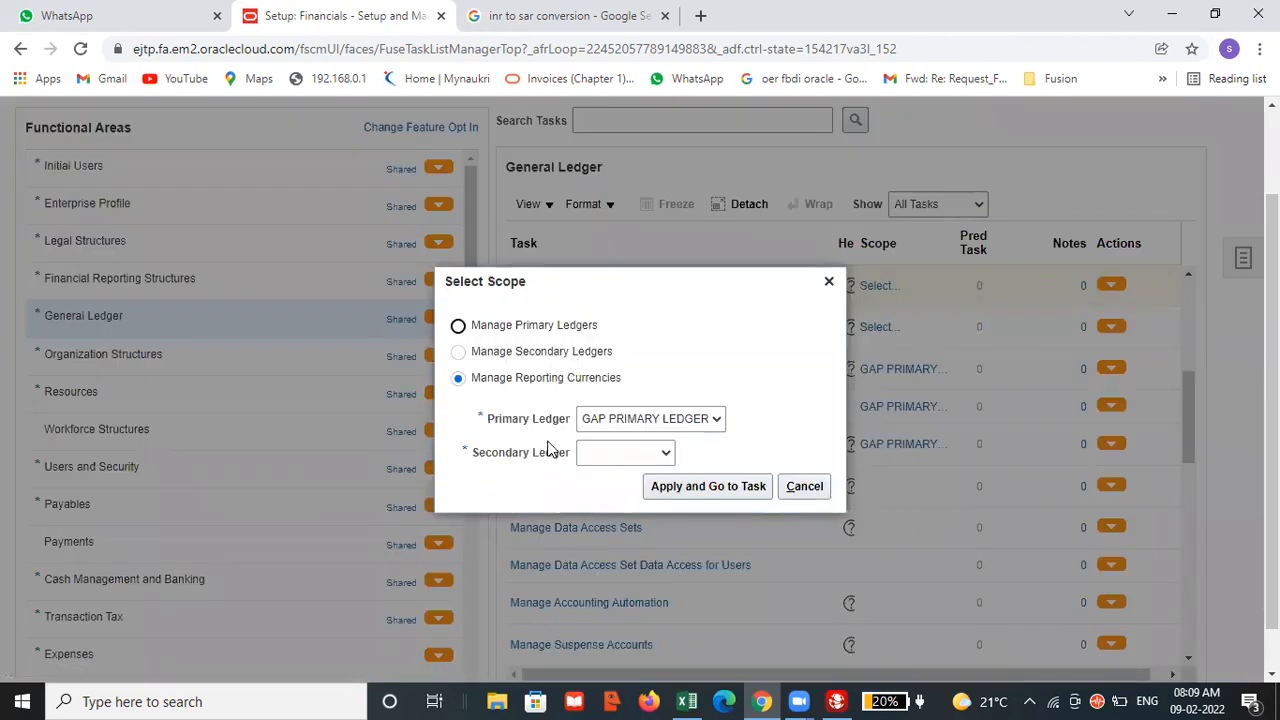
pyautogui.click(628, 462)
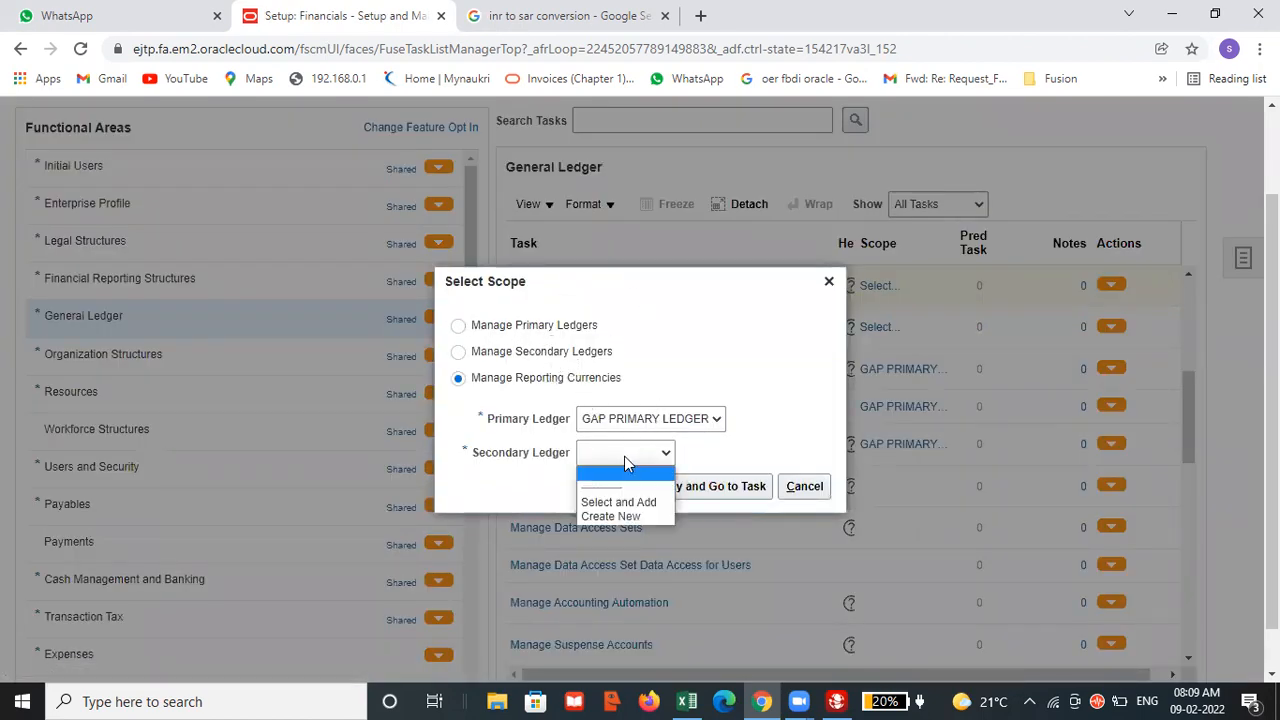
pyautogui.click(612, 516)
pyautogui.click(688, 490)
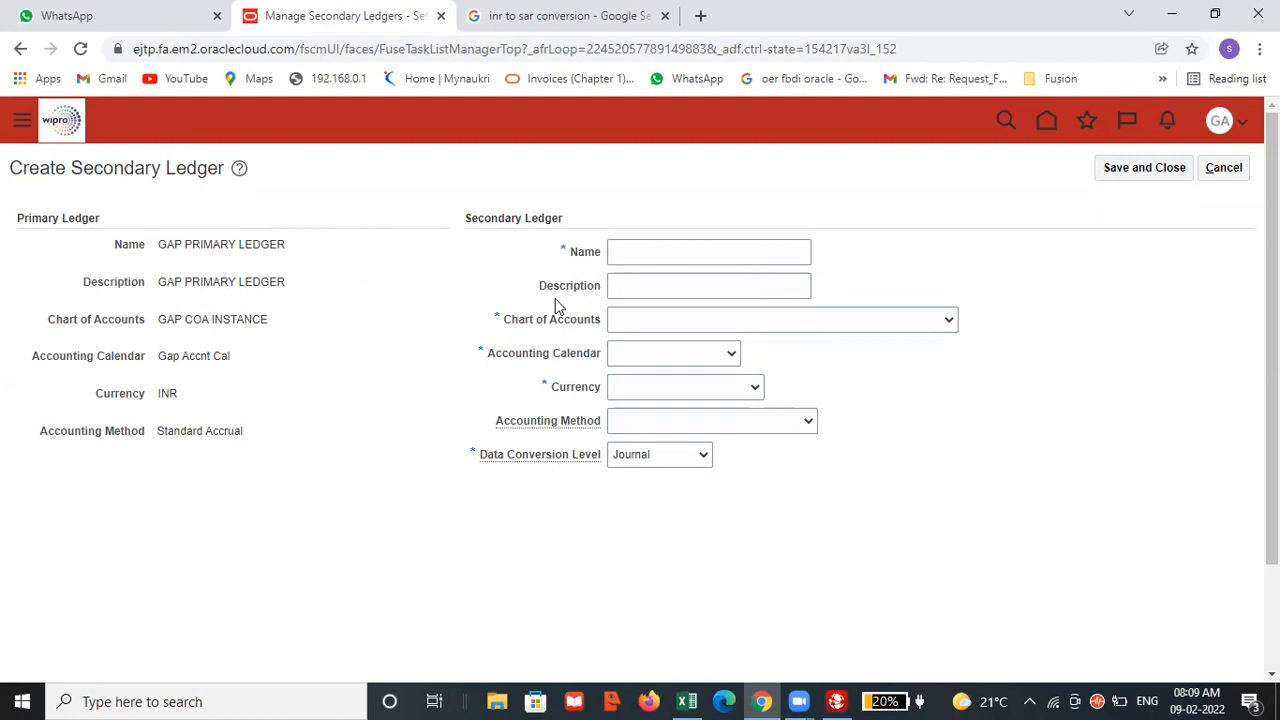
pyautogui.click(1224, 168)
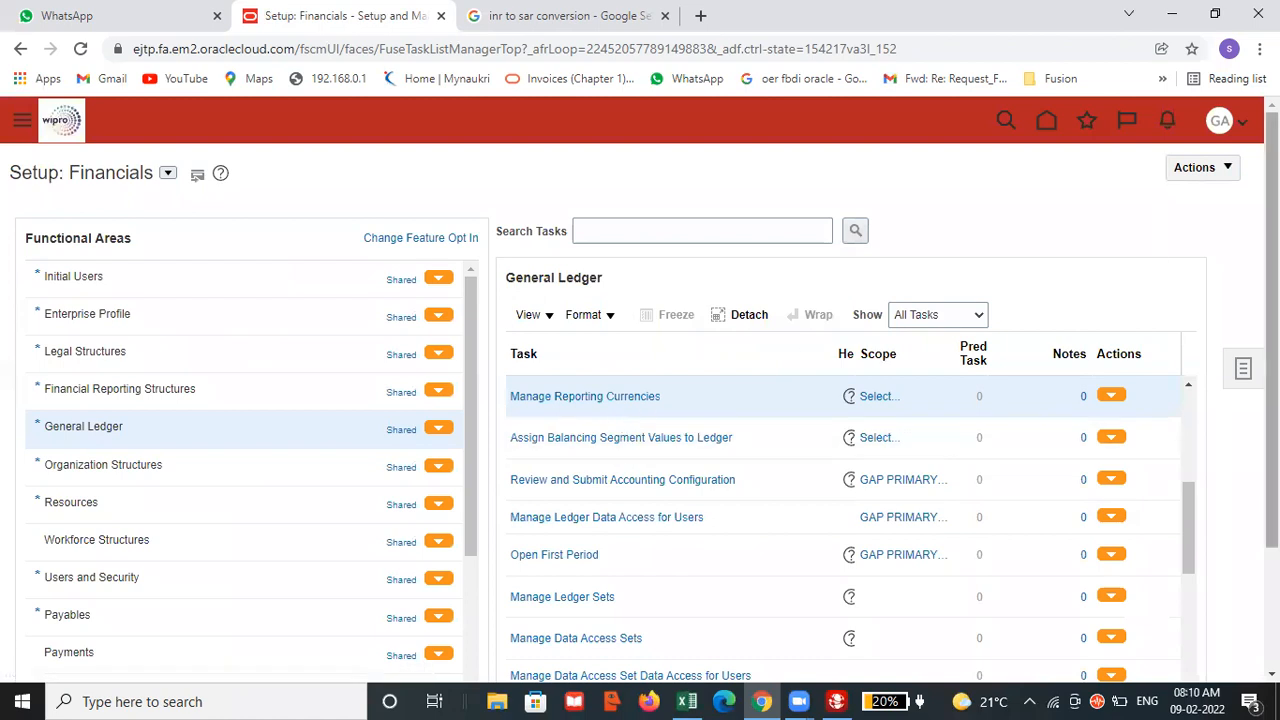
# Search the setup tasks for "Manage Reportin" and open the Manage Reporting Currencies task.
pyautogui.click(1244, 368)
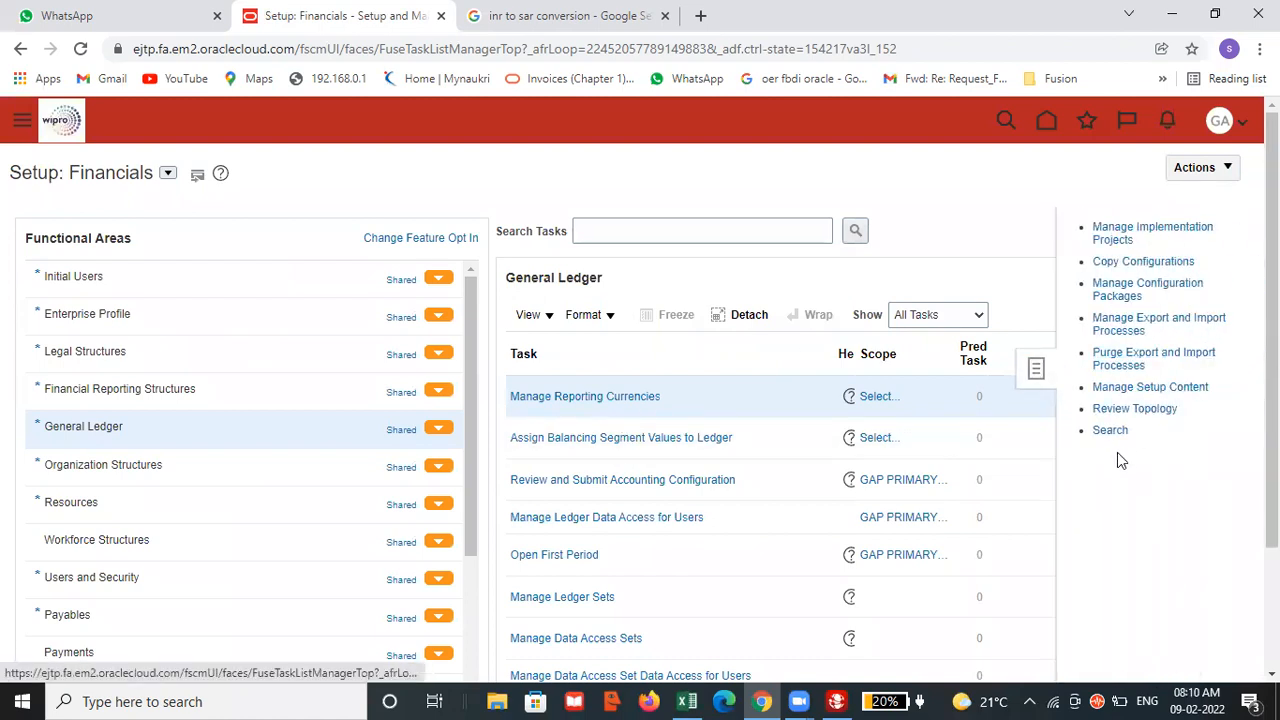
pyautogui.click(1112, 432)
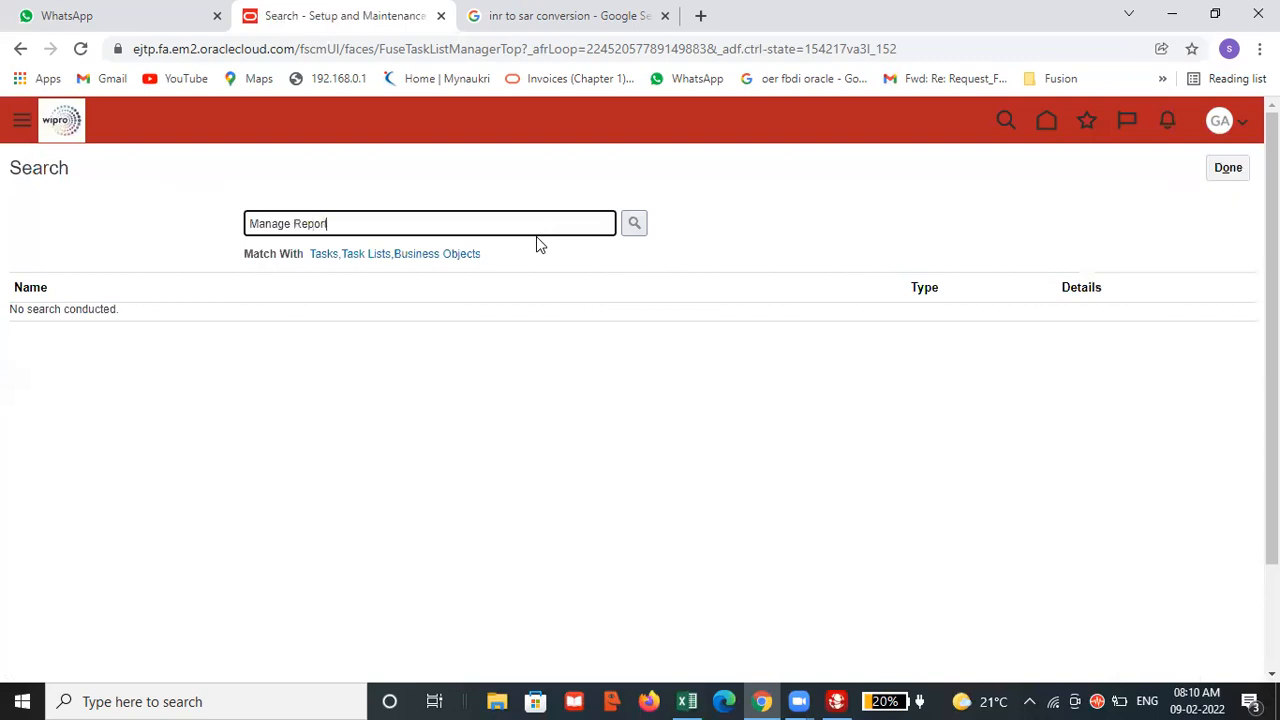
pyautogui.press('Return')
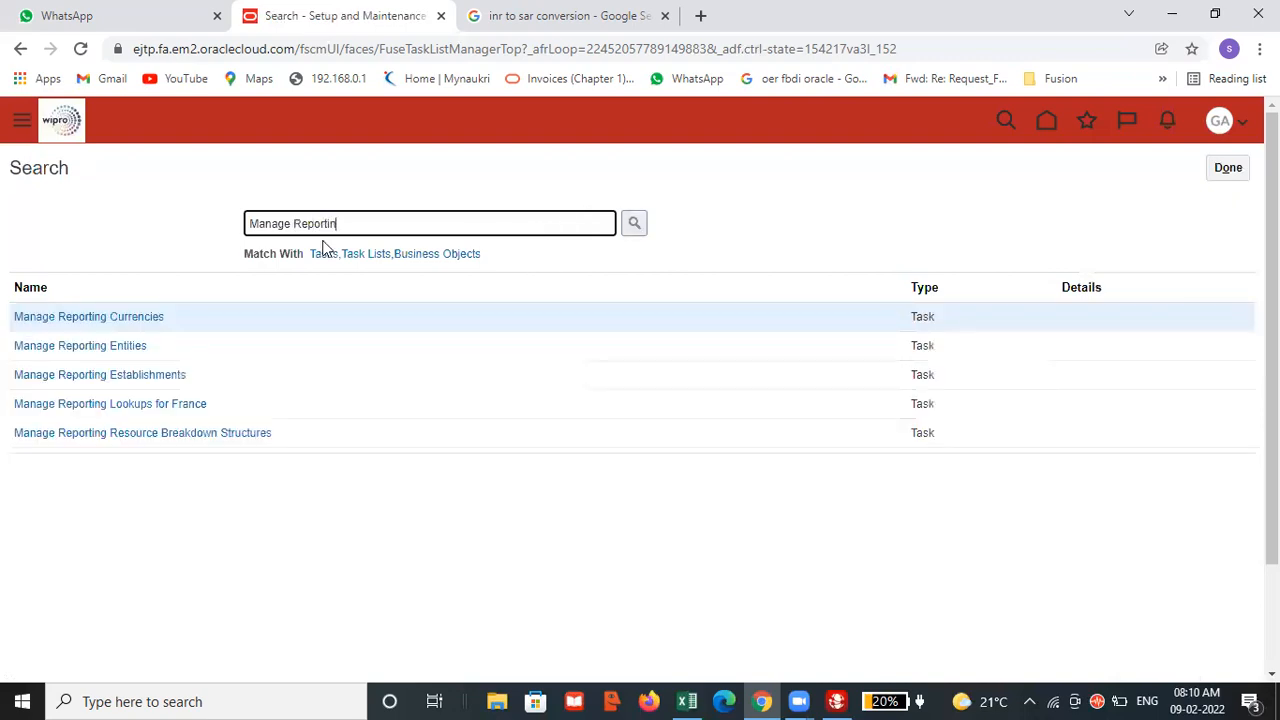
pyautogui.click(98, 316)
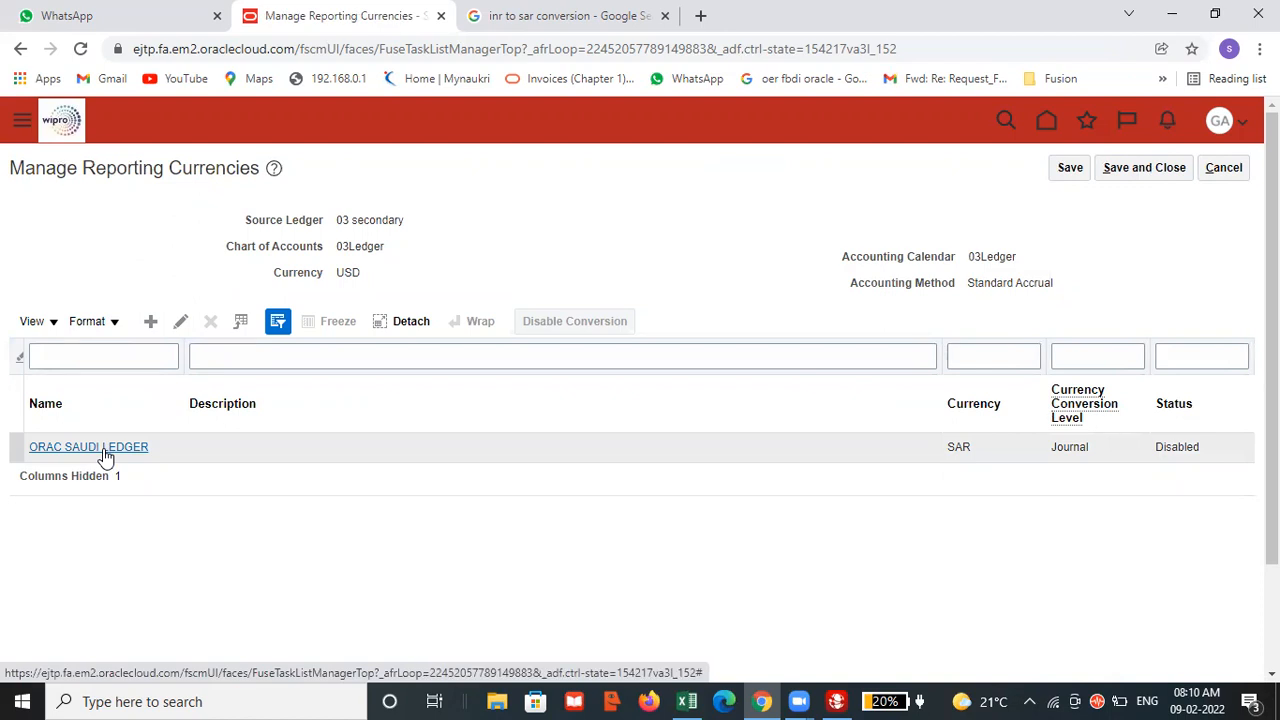
# View the edit page of the ORAC SAUDI LEDGER reporting currency, cancel it and return to the Financials setup.
pyautogui.click(181, 324)
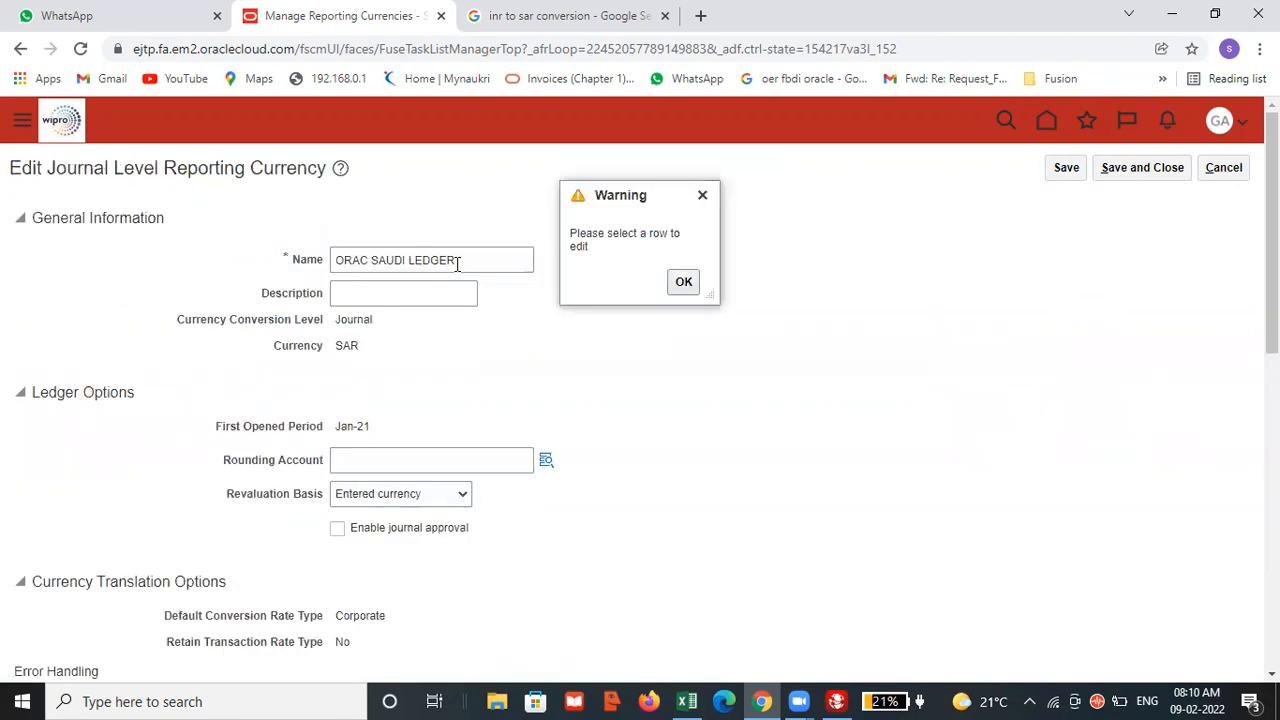
pyautogui.click(1226, 167)
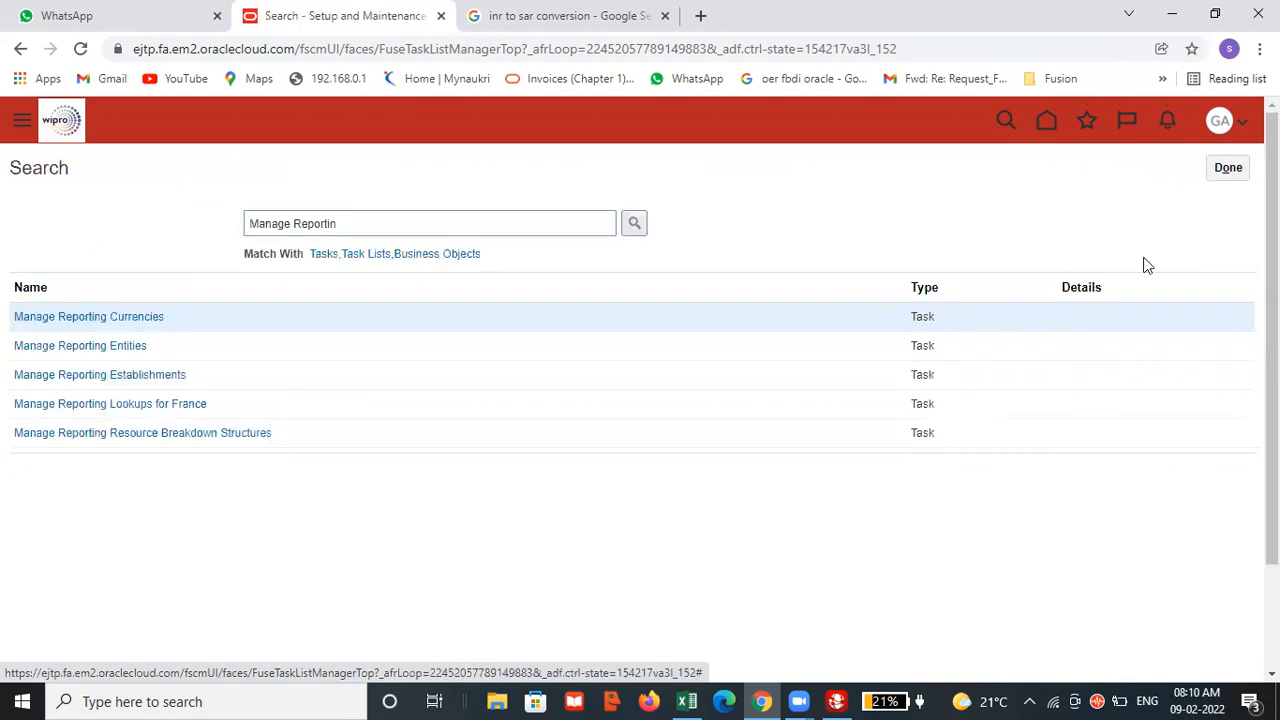
pyautogui.click(1228, 167)
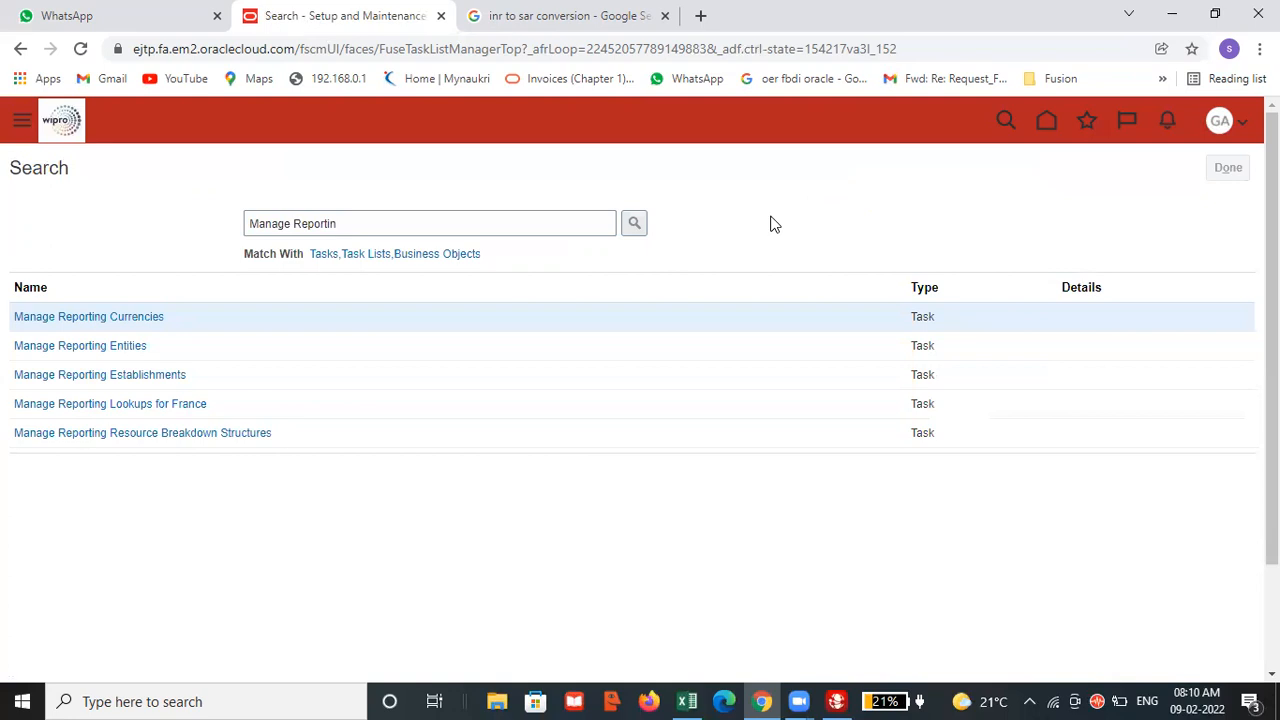
pyautogui.click(318, 174)
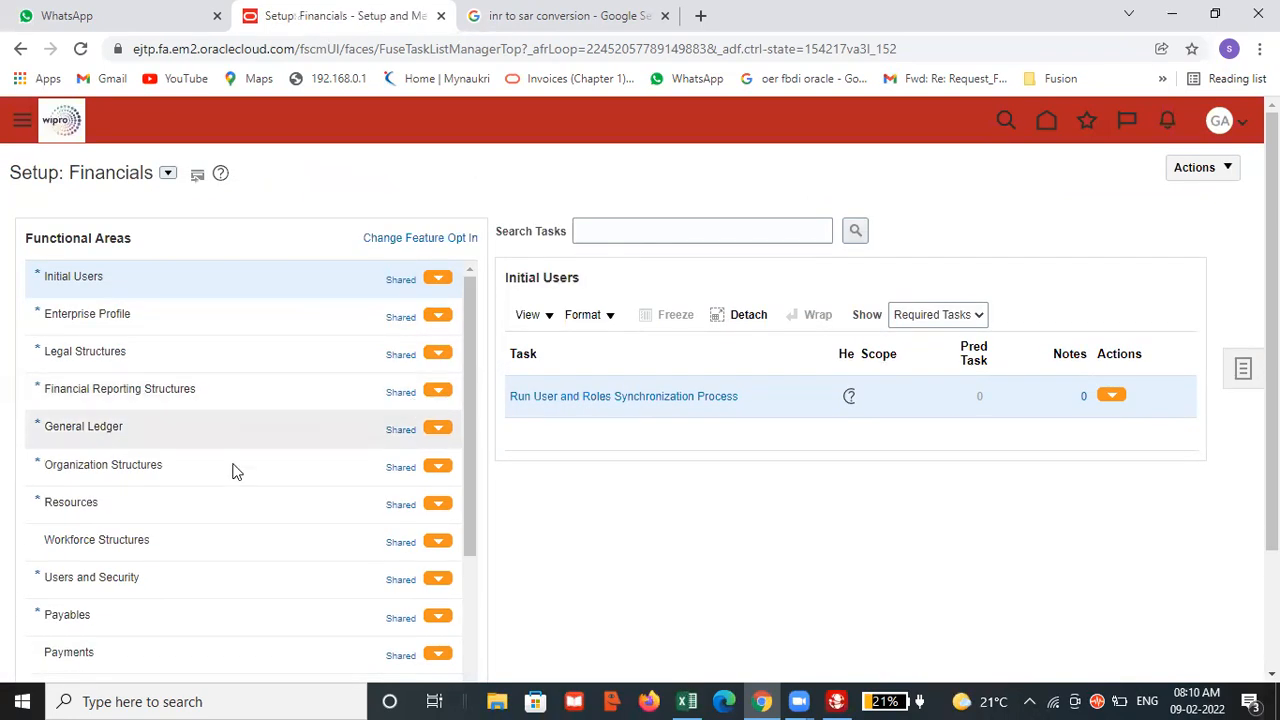
# Show all tasks of the Financial Reporting Structures functional area and look through them for a reporting currency task.
pyautogui.click(174, 393)
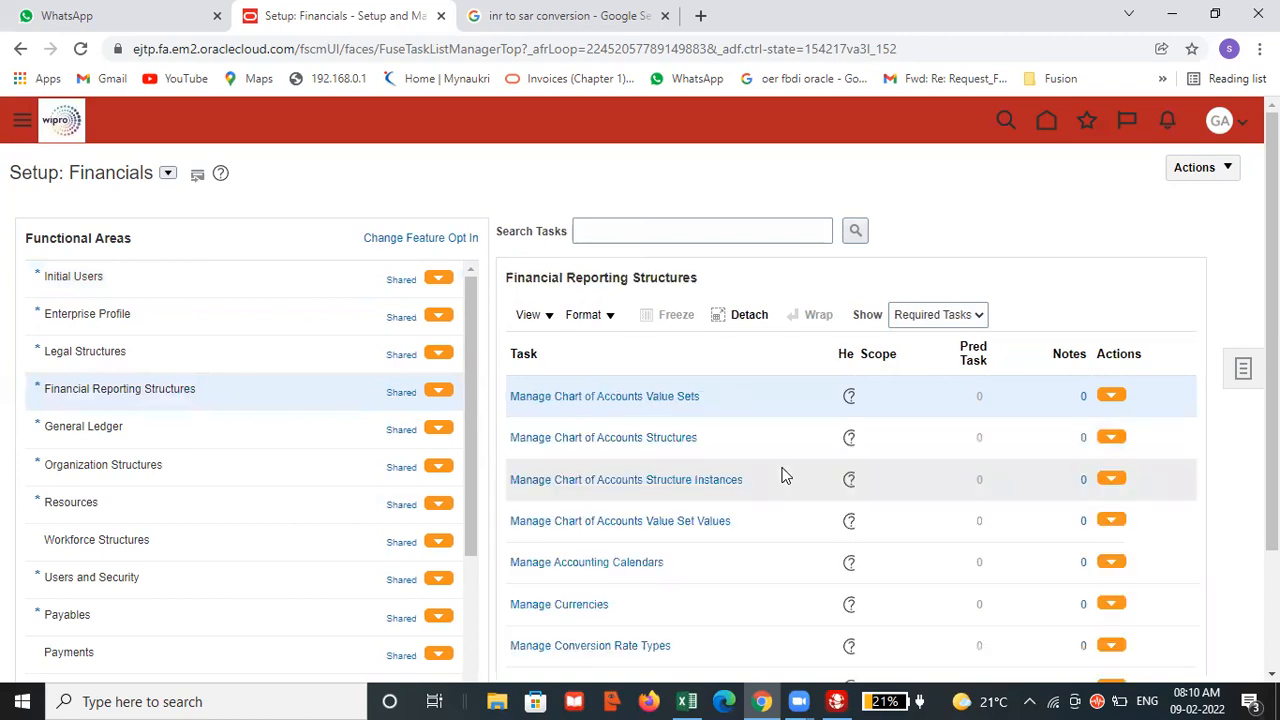
pyautogui.scroll(-2, 780, 474)
pyautogui.click(905, 162)
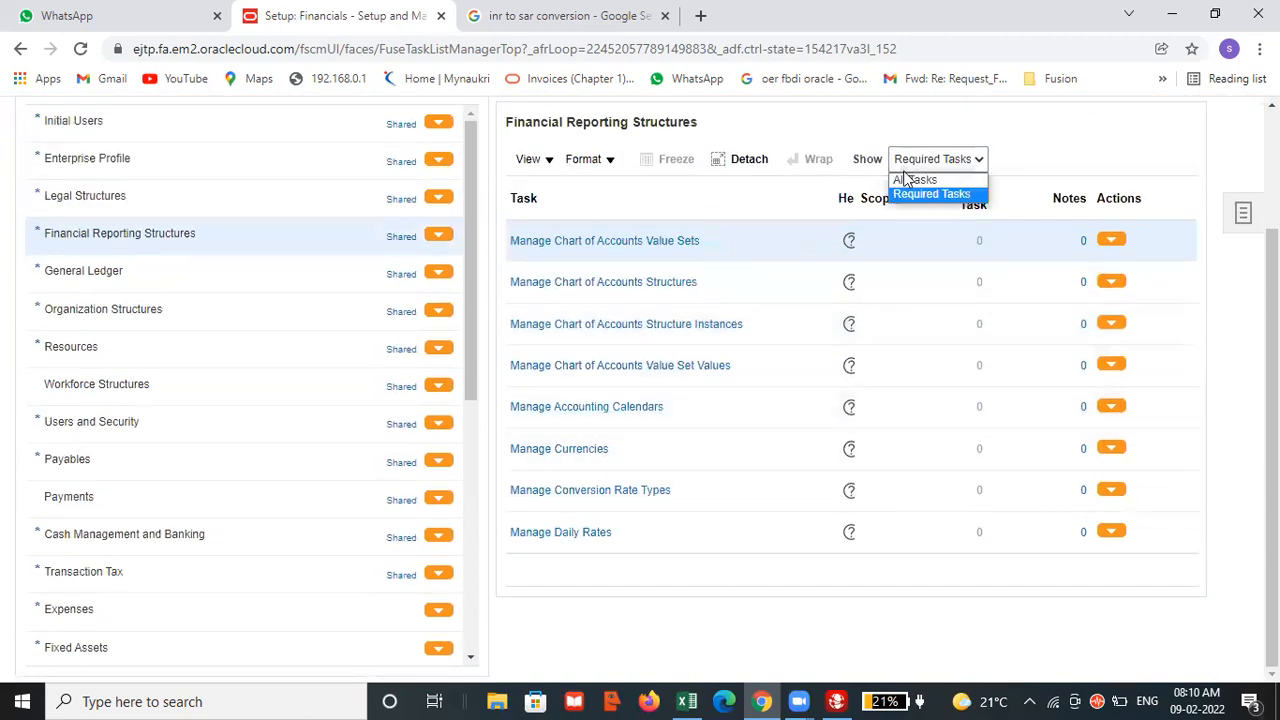
pyautogui.click(900, 178)
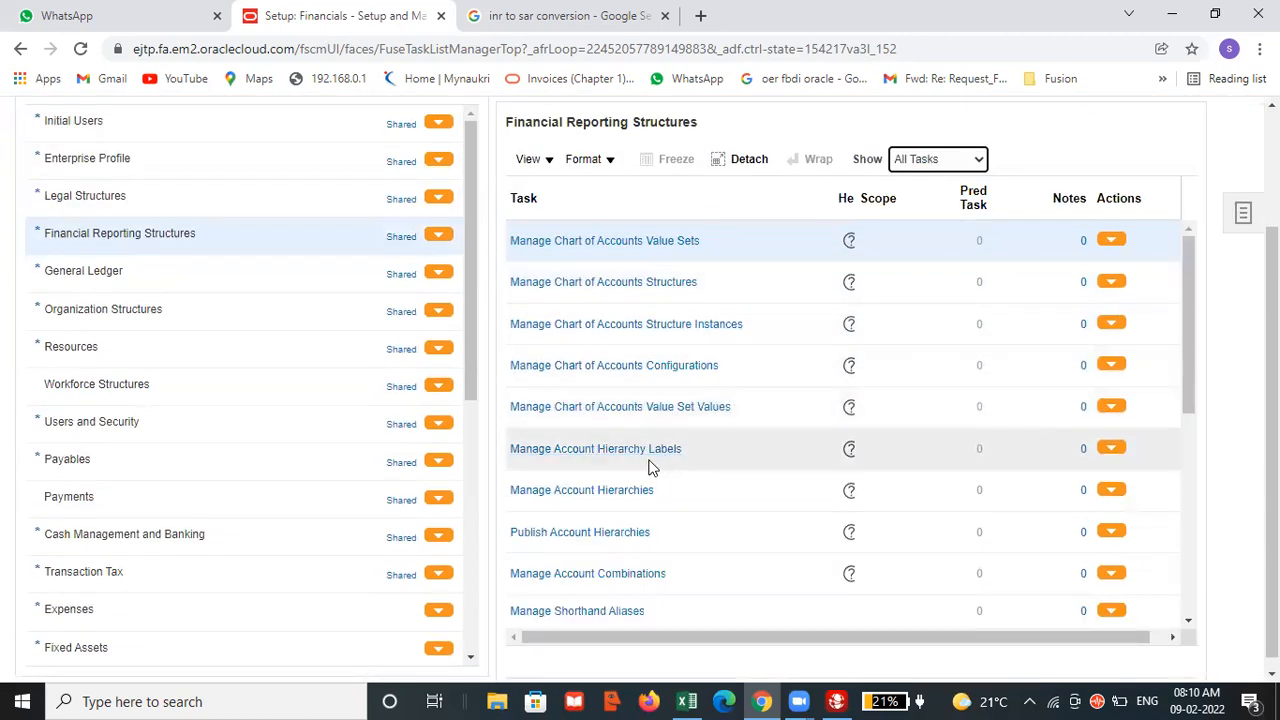
pyautogui.scroll(-2, 671, 380)
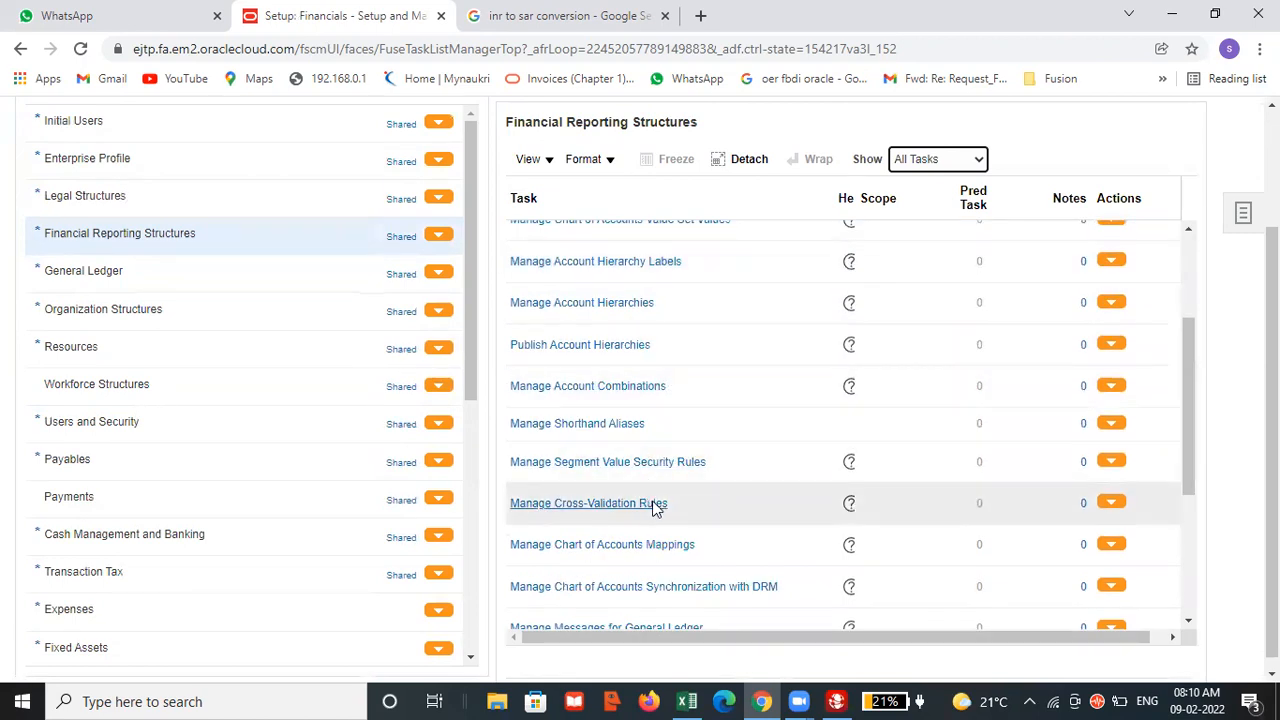
pyautogui.scroll(-2, 650, 510)
pyautogui.scroll(-2, 675, 473)
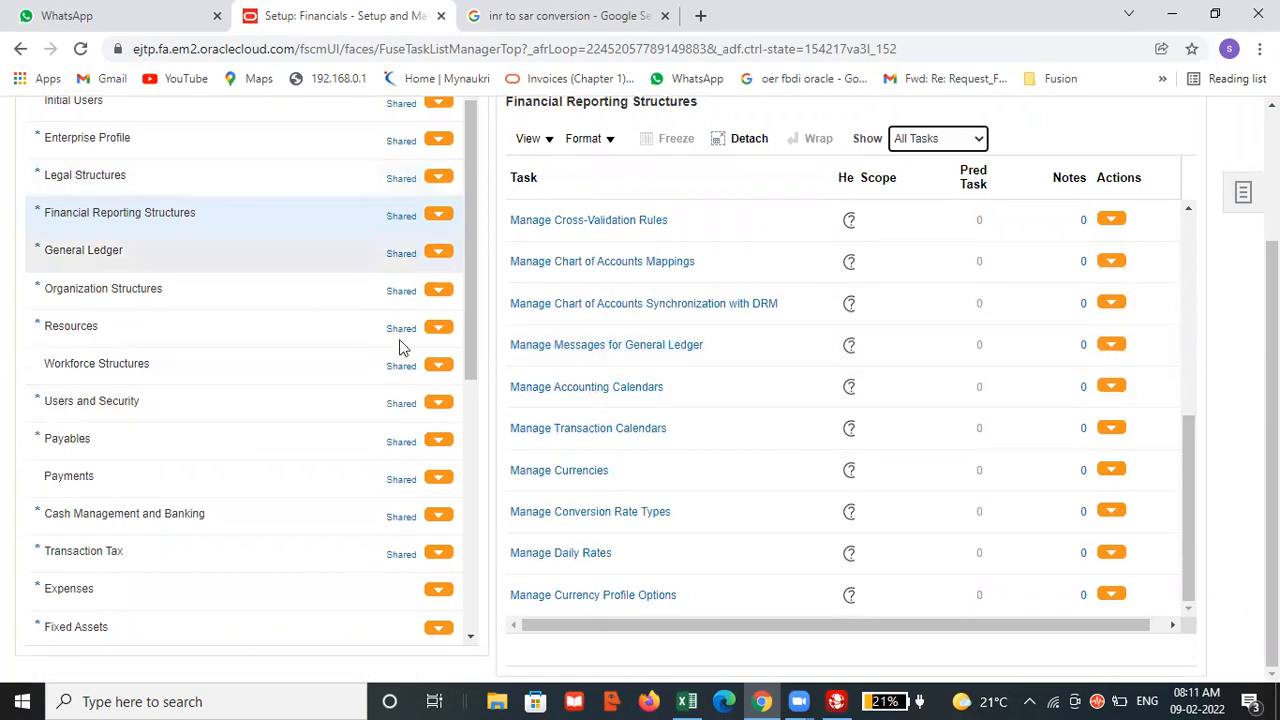
pyautogui.scroll(2, 583, 340)
# Show all General Ledger tasks and open the Manage Reporting Currencies task scoped to GAP PRIMARY LEDGER.
pyautogui.click(62, 297)
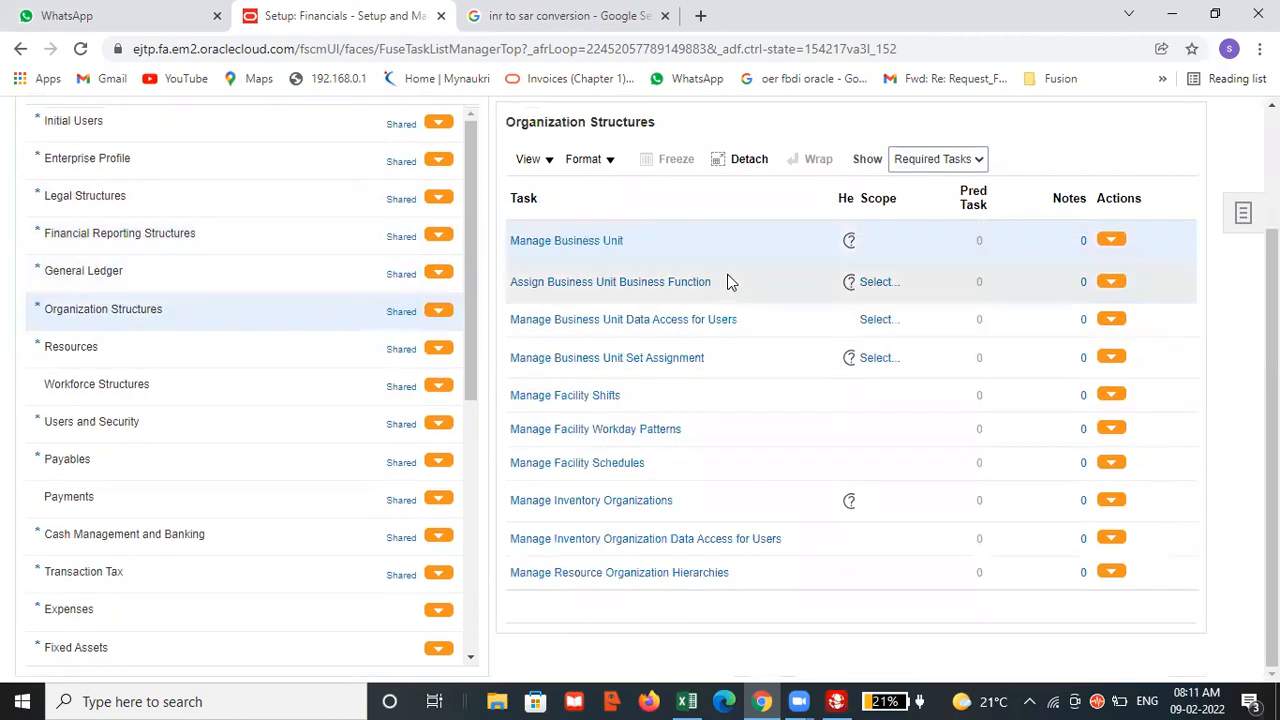
pyautogui.click(179, 283)
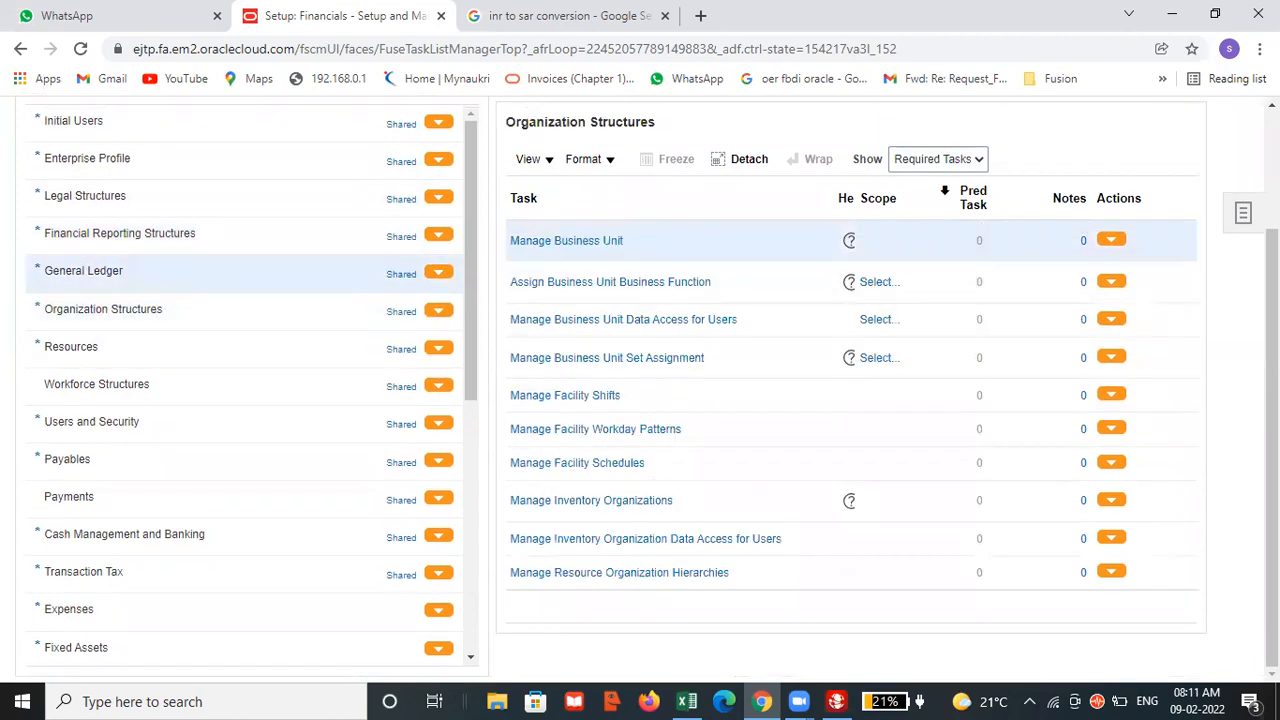
pyautogui.click(950, 150)
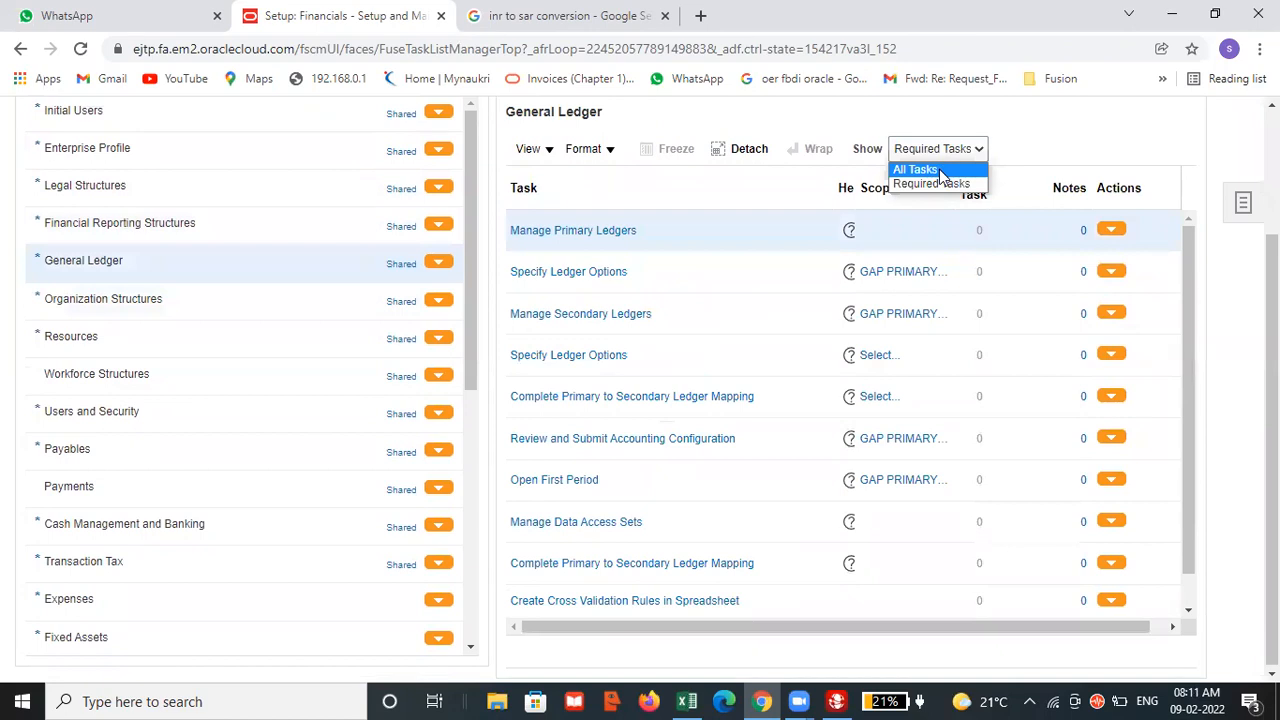
pyautogui.click(940, 171)
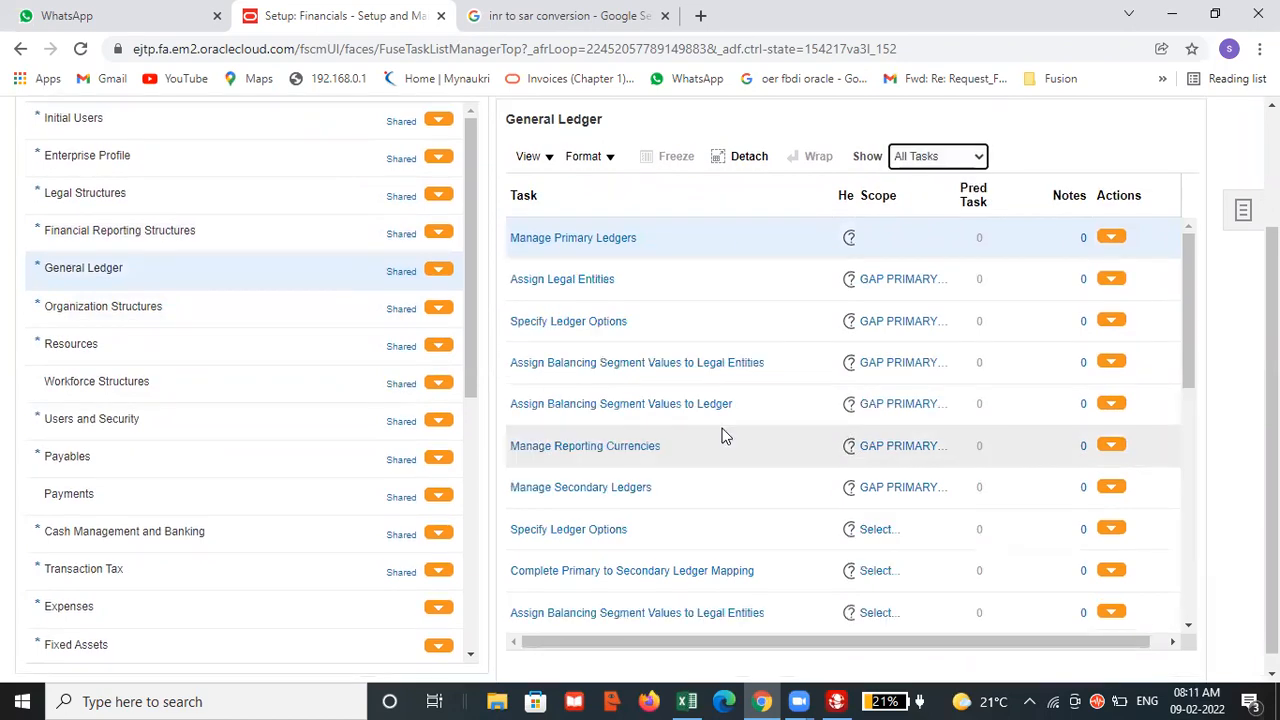
pyautogui.click(618, 447)
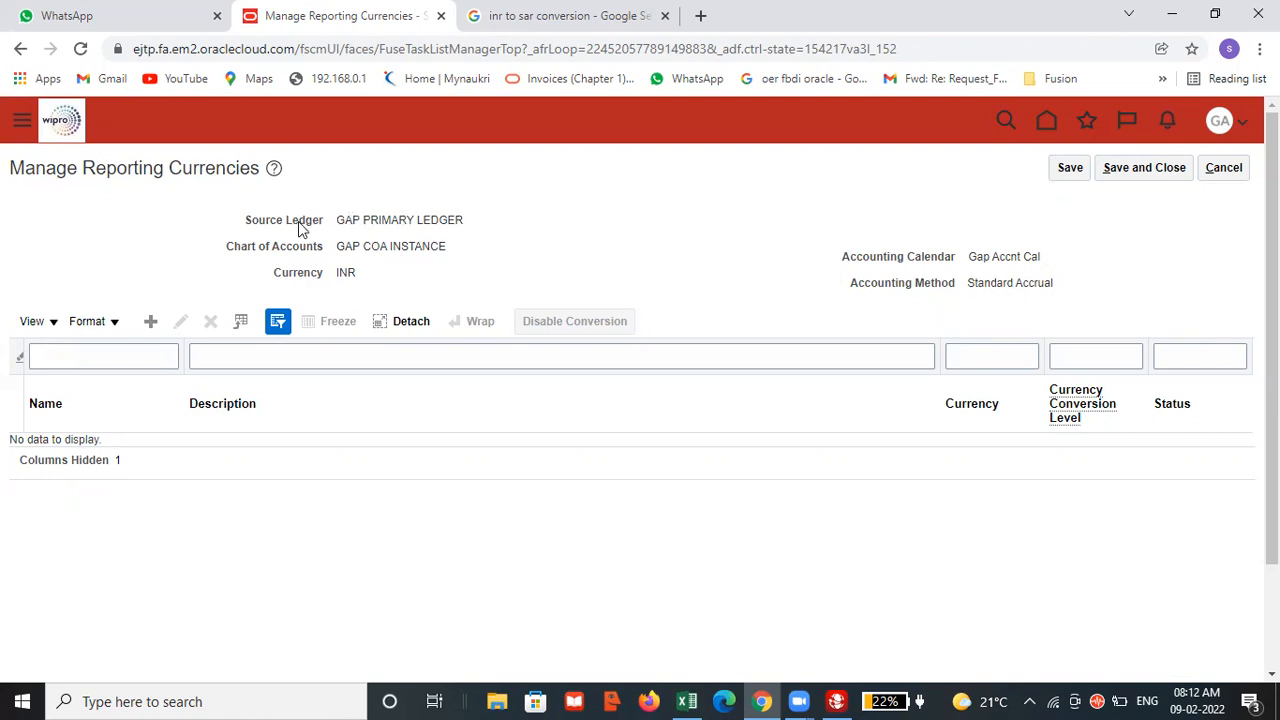
# Add a new reporting currency to GAP PRIMARY LEDGER and name it GAP SAR REPORTING LEDGER.
pyautogui.click(151, 321)
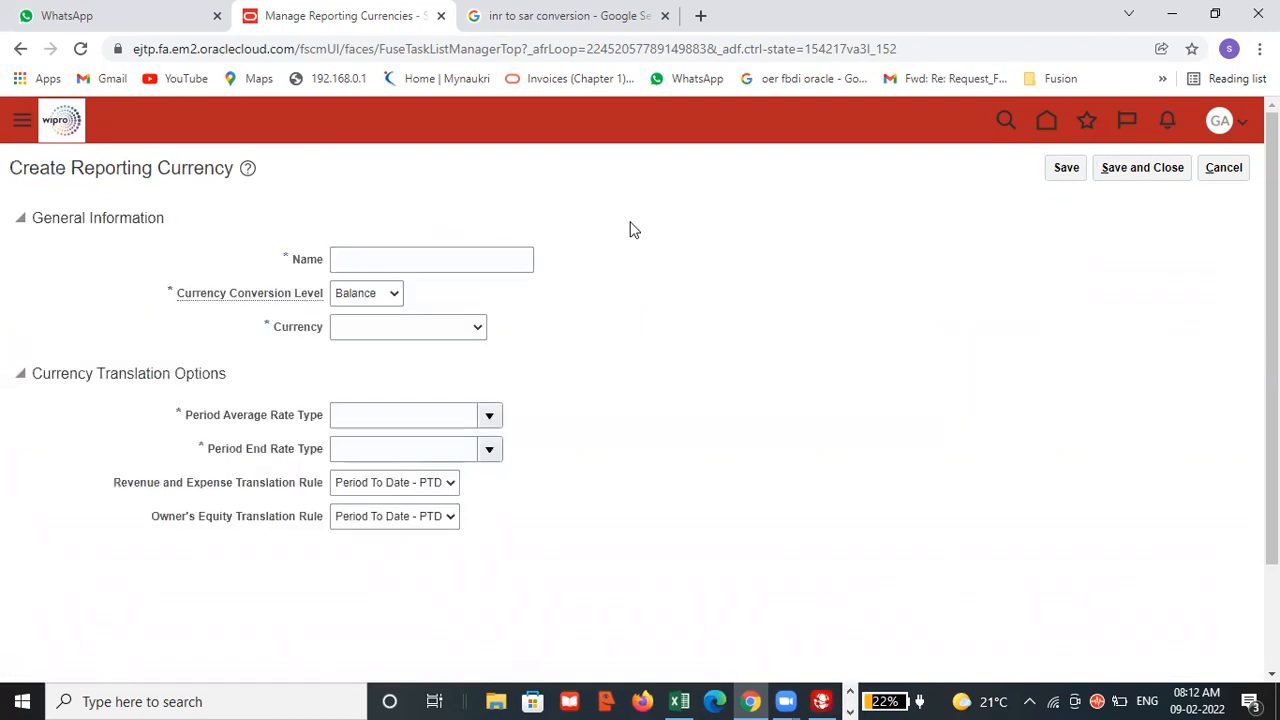
pyautogui.click(452, 258)
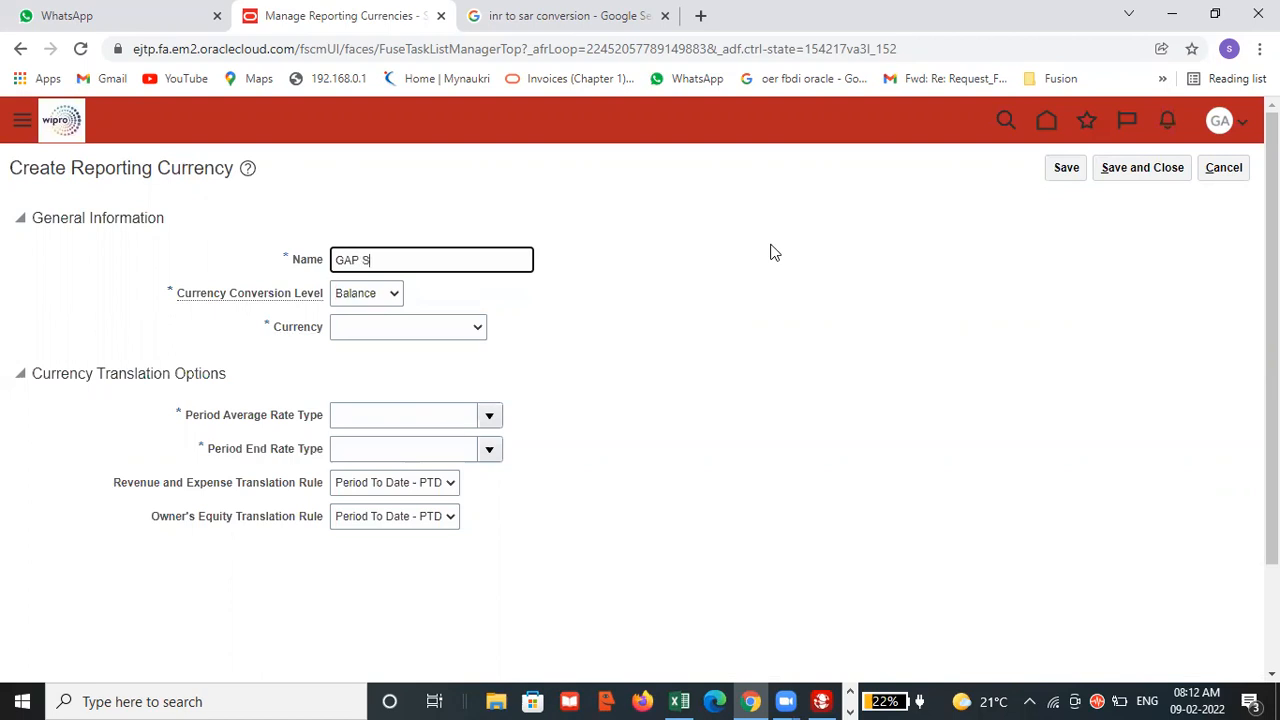
pyautogui.write('REPORTING LEDGER')
# Copy the reporting currency's name into cell F106 below SAR in the Demos workbook in Excel.
pyautogui.moveTo(508, 260); pyautogui.dragTo(337, 261)
pyautogui.hotkey('ctrl', 'c')
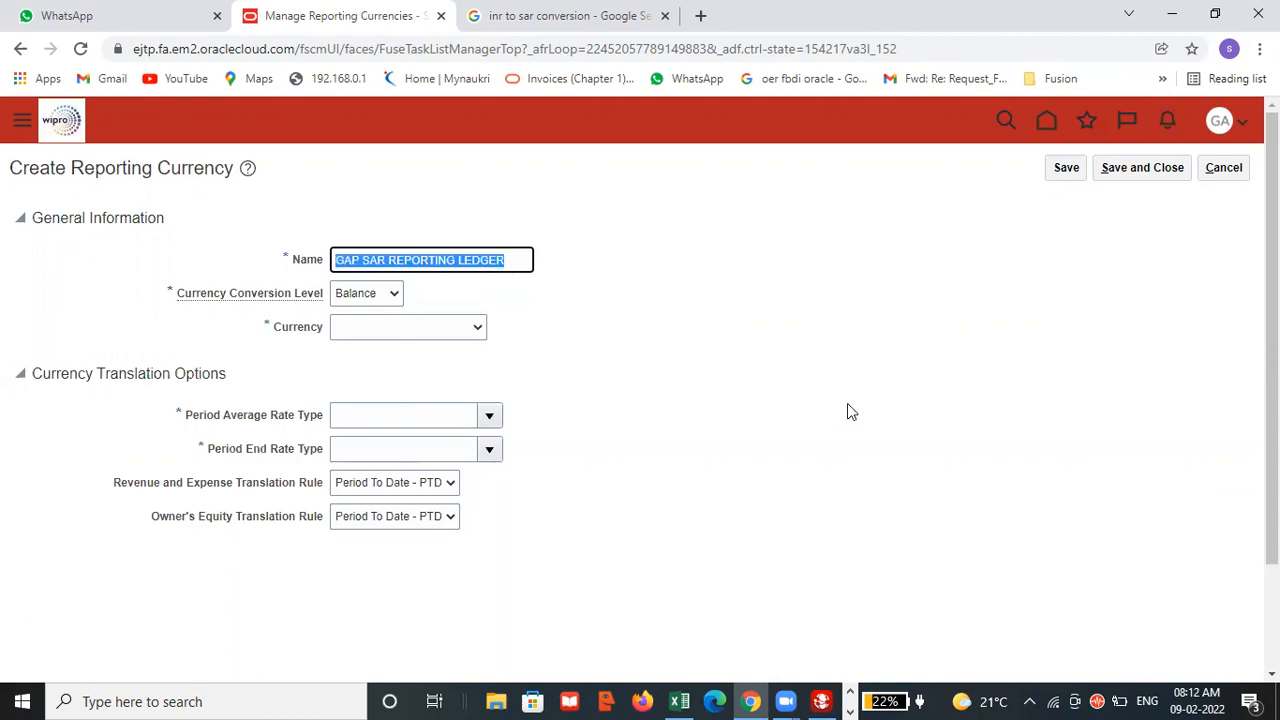
pyautogui.hotkey('alt', 'Tab')
pyautogui.press('Tab')
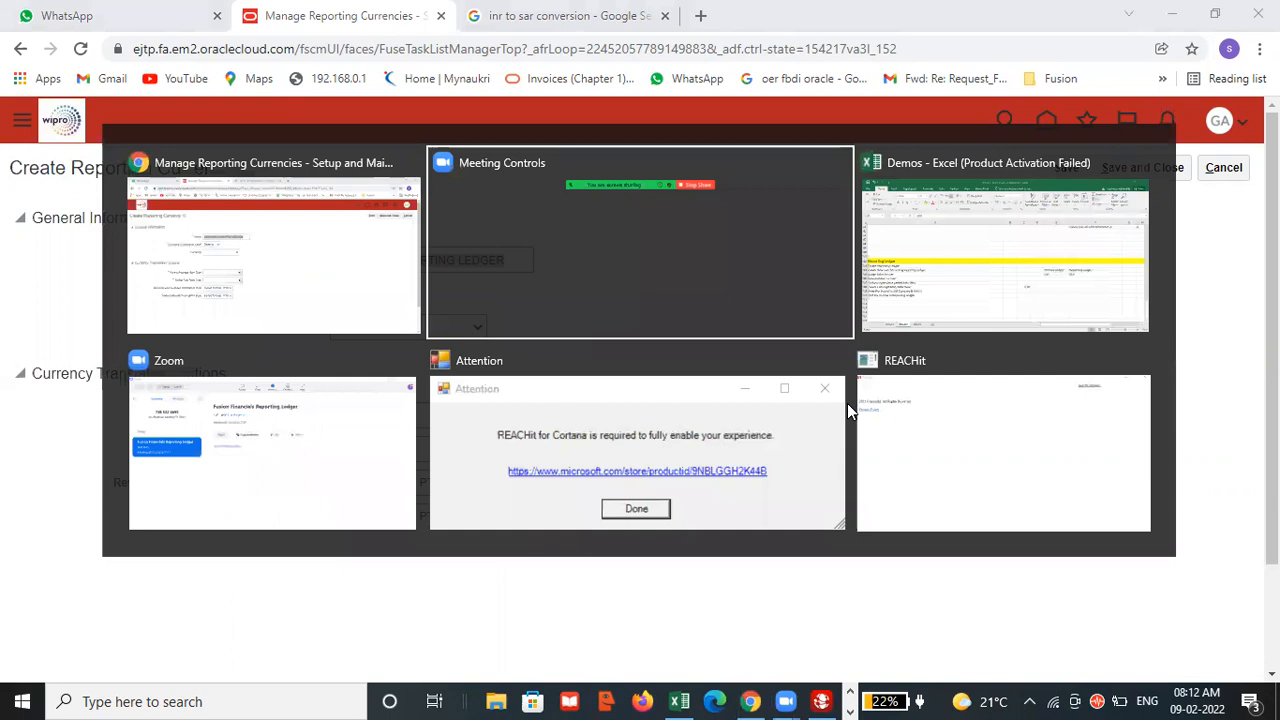
pyautogui.click(1041, 444)
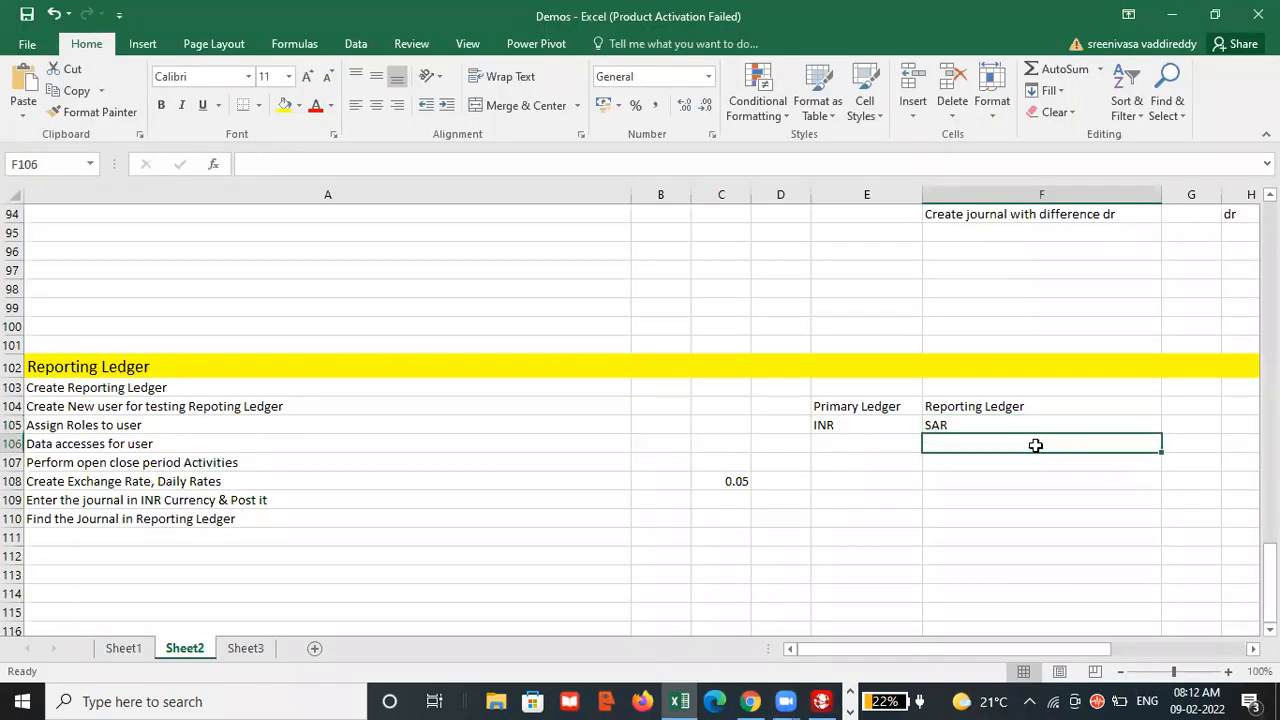
pyautogui.hotkey('ctrl', 'v')
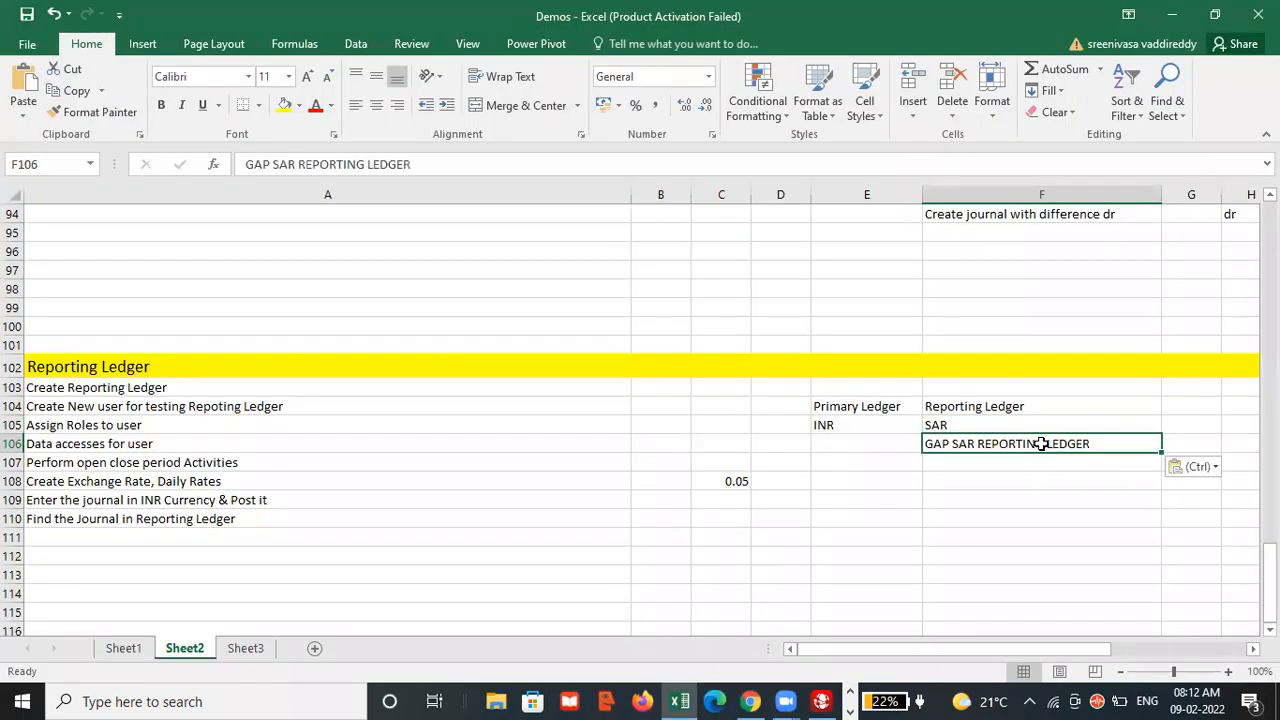
# Back in Oracle in the browser, set the currency conversion level to Journal and the description to GAP SAR REPORTING LEDGER.
pyautogui.hotkey('alt', 'Tab')
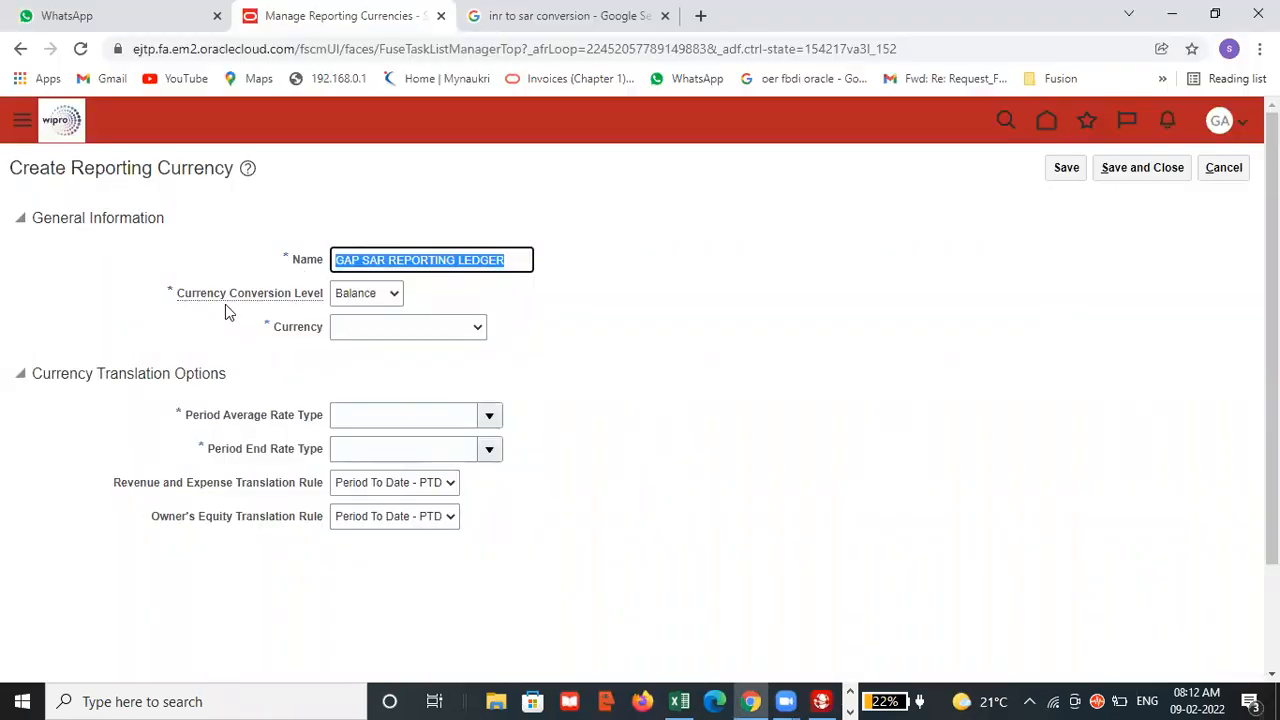
pyautogui.click(378, 300)
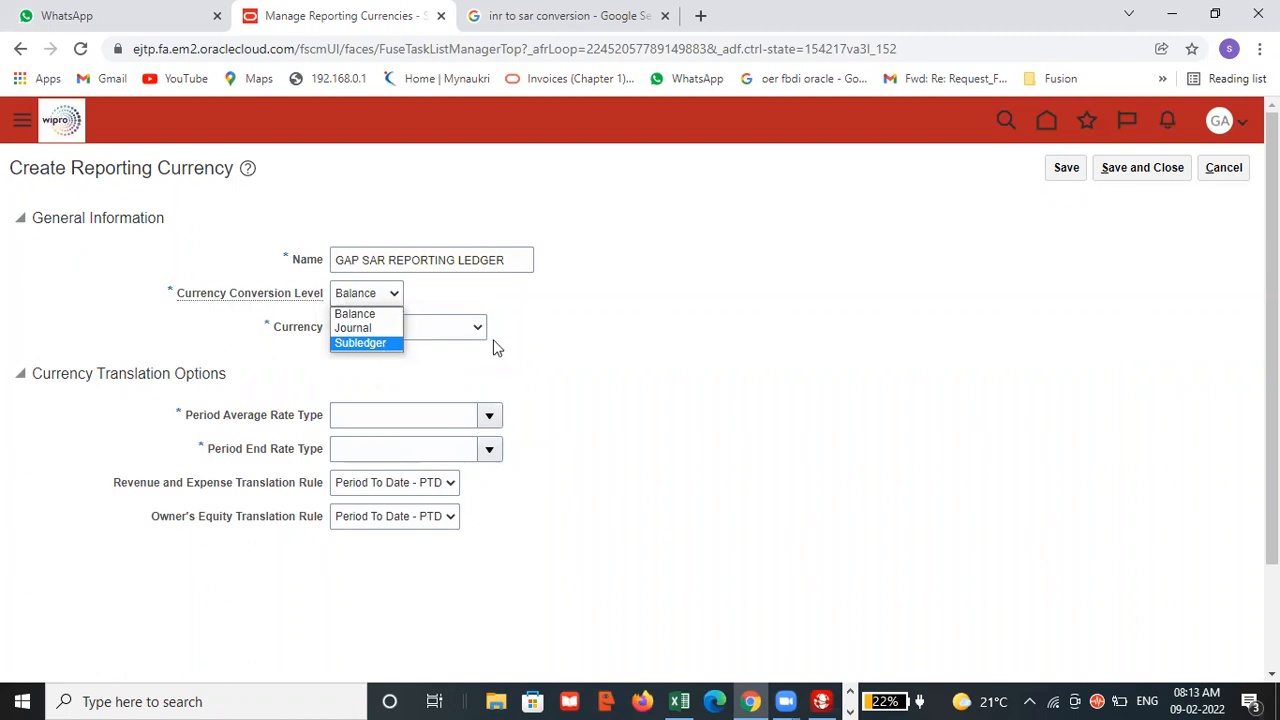
pyautogui.click(376, 329)
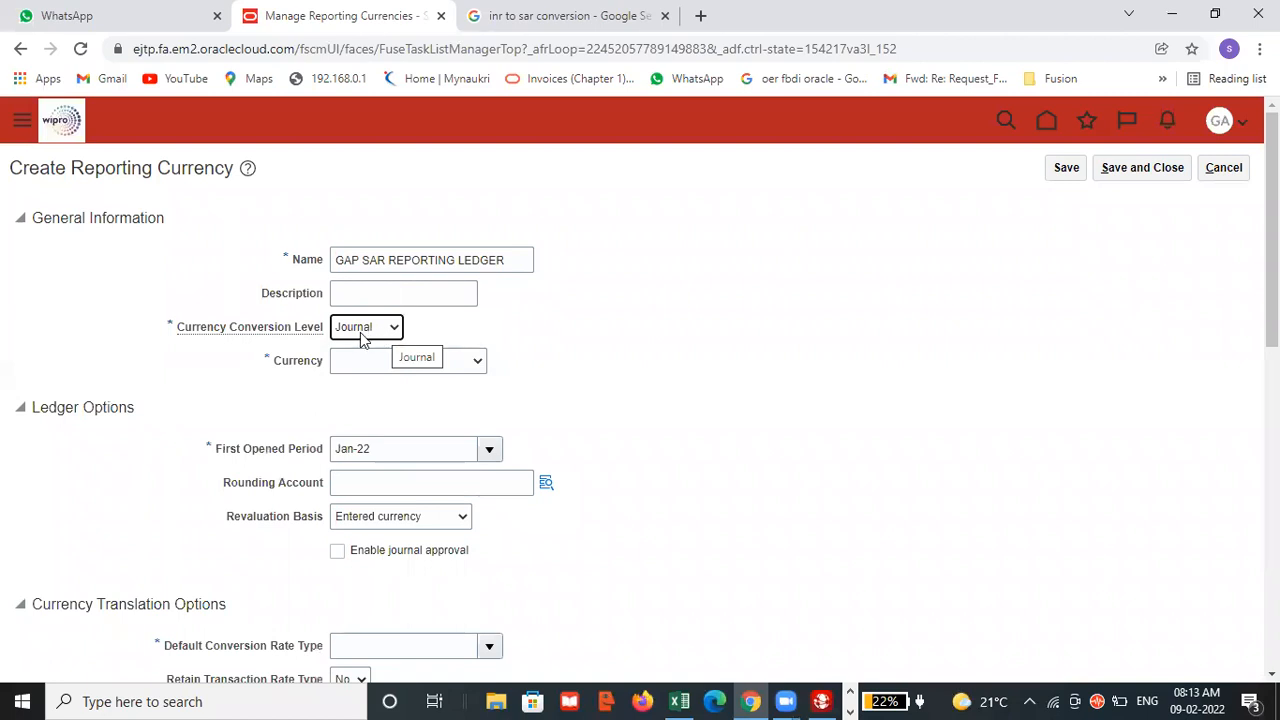
pyautogui.click(421, 295)
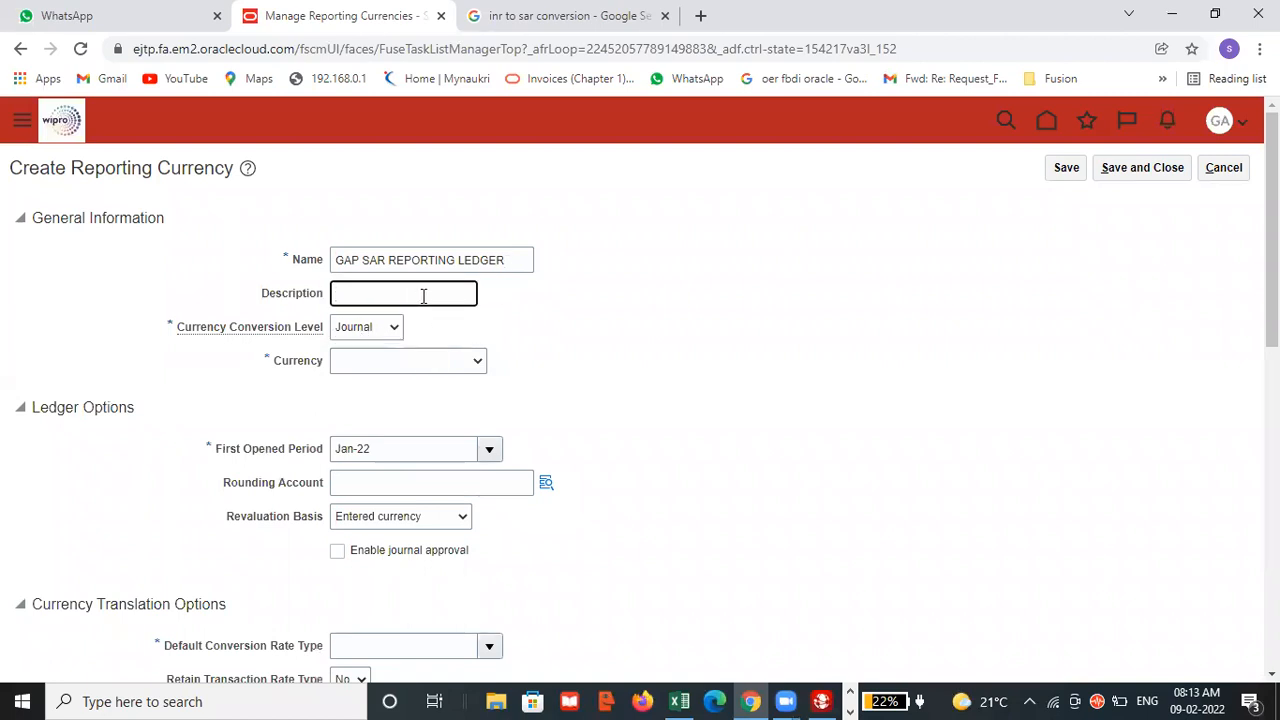
pyautogui.hotkey('ctrl', 'v')
pyautogui.click(588, 336)
pyautogui.scroll(-2, 590, 340)
pyautogui.scroll(3, 585, 330)
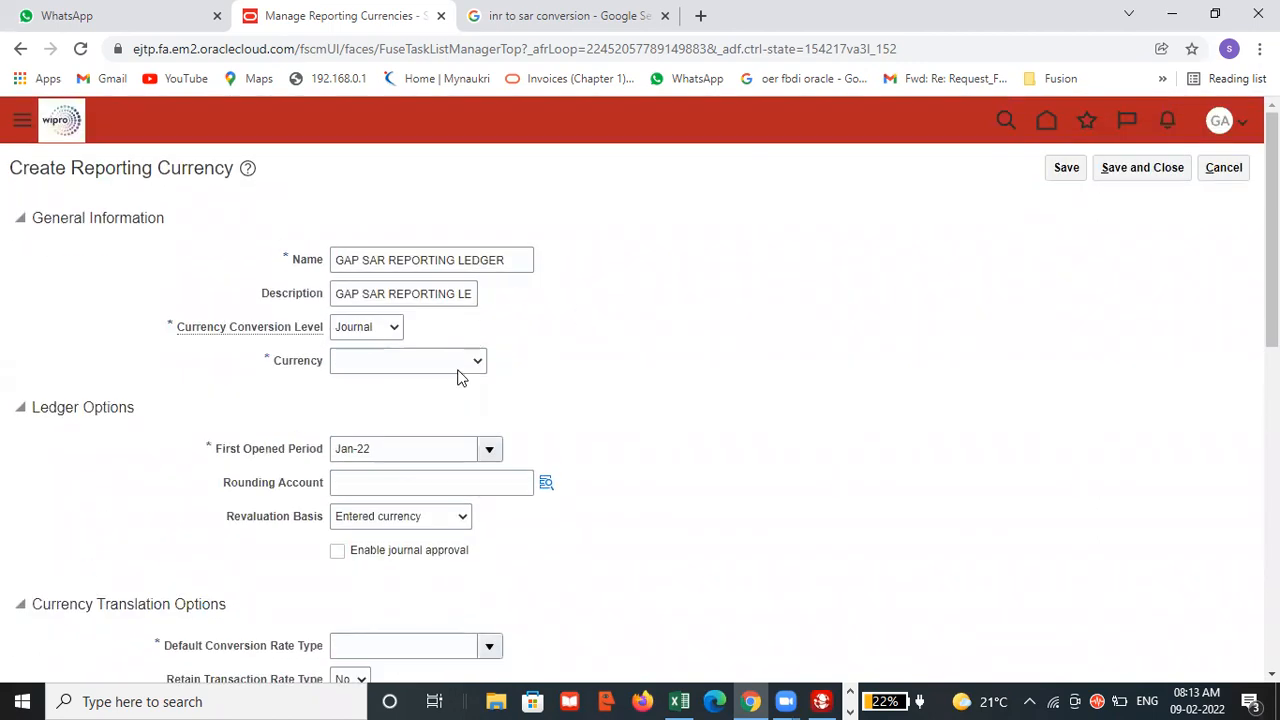
# Set the reporting currency to SAR - Saudi Riyal and the default conversion rate type to Corporate.
pyautogui.click(405, 365)
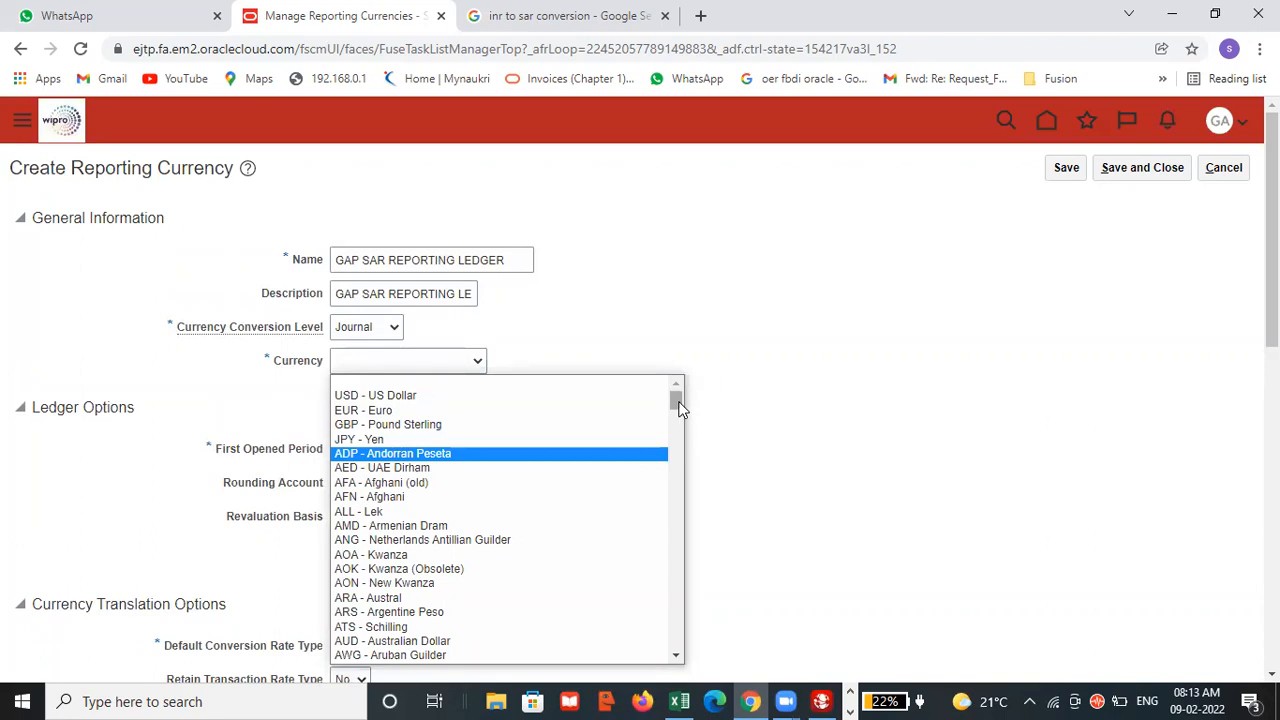
pyautogui.press('s')
pyautogui.click(715, 308)
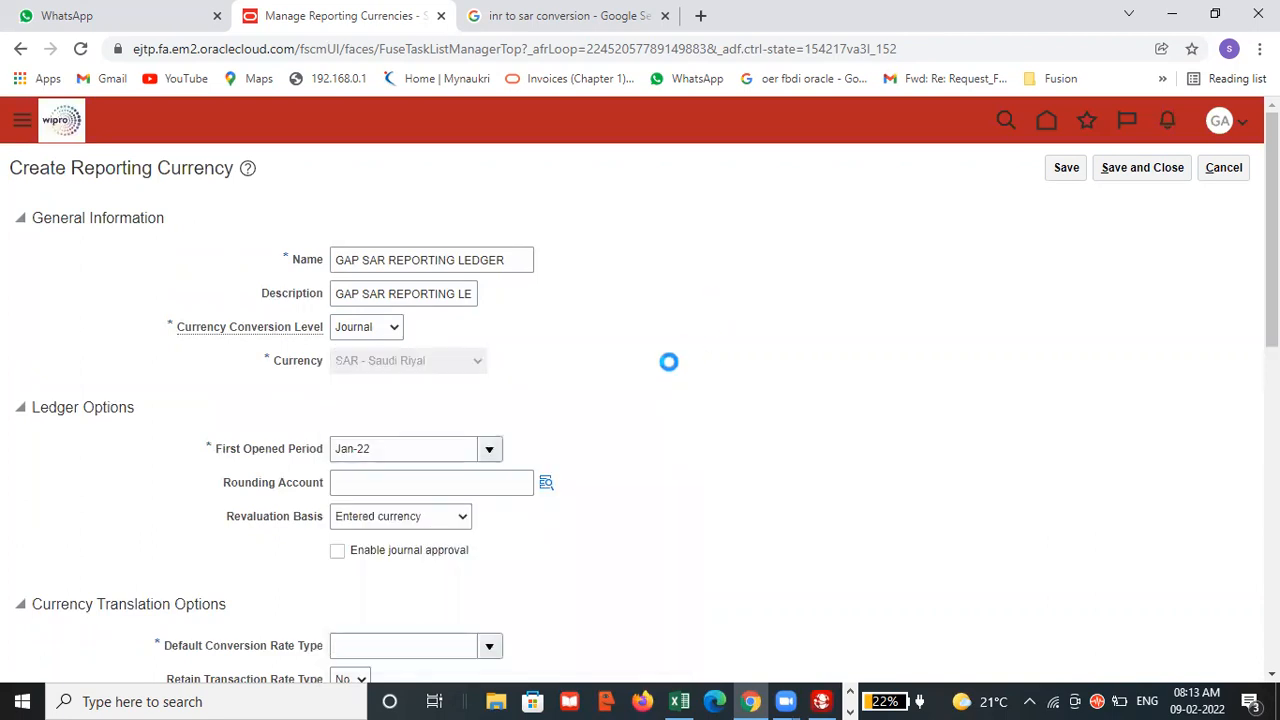
pyautogui.scroll(-2, 670, 366)
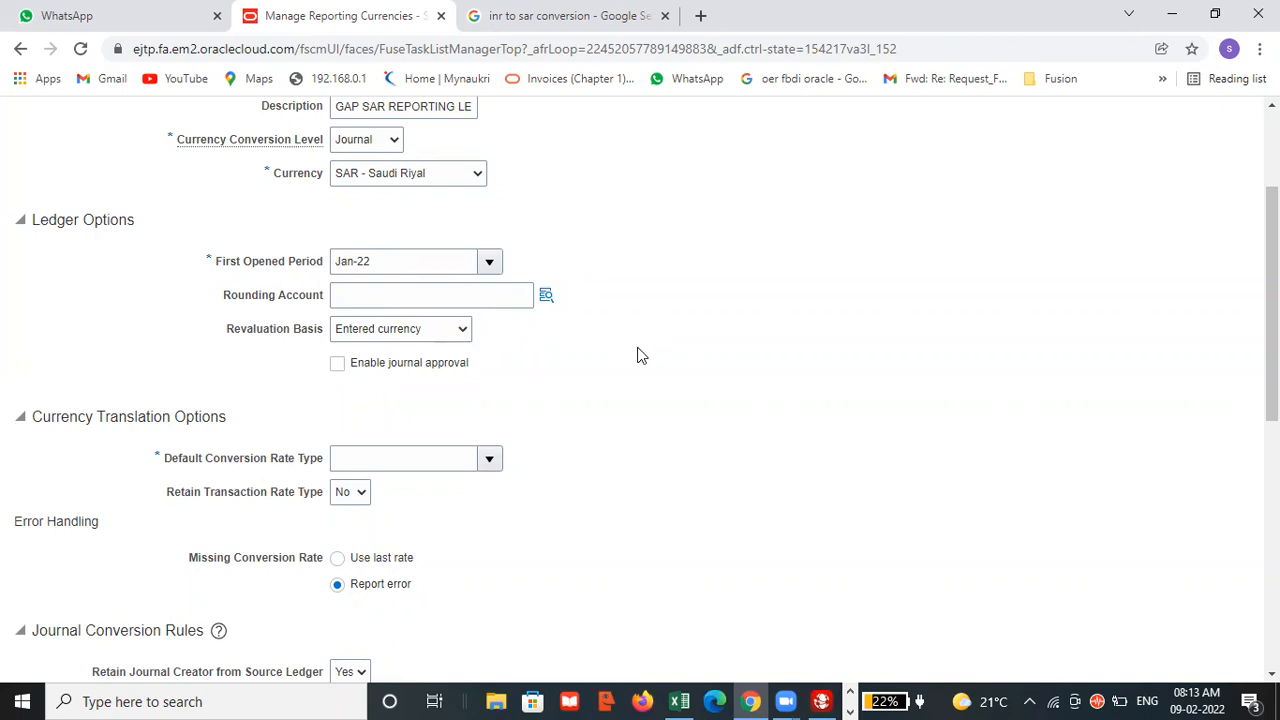
pyautogui.scroll(-2, 640, 355)
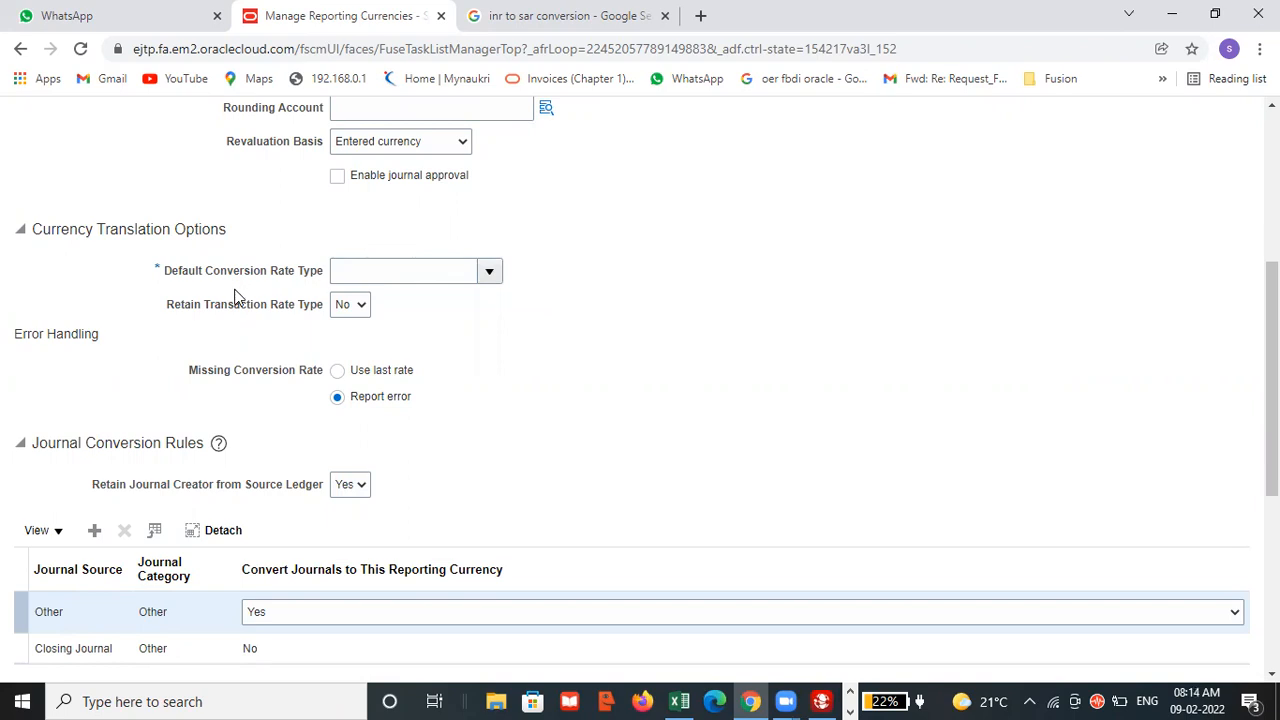
pyautogui.click(484, 272)
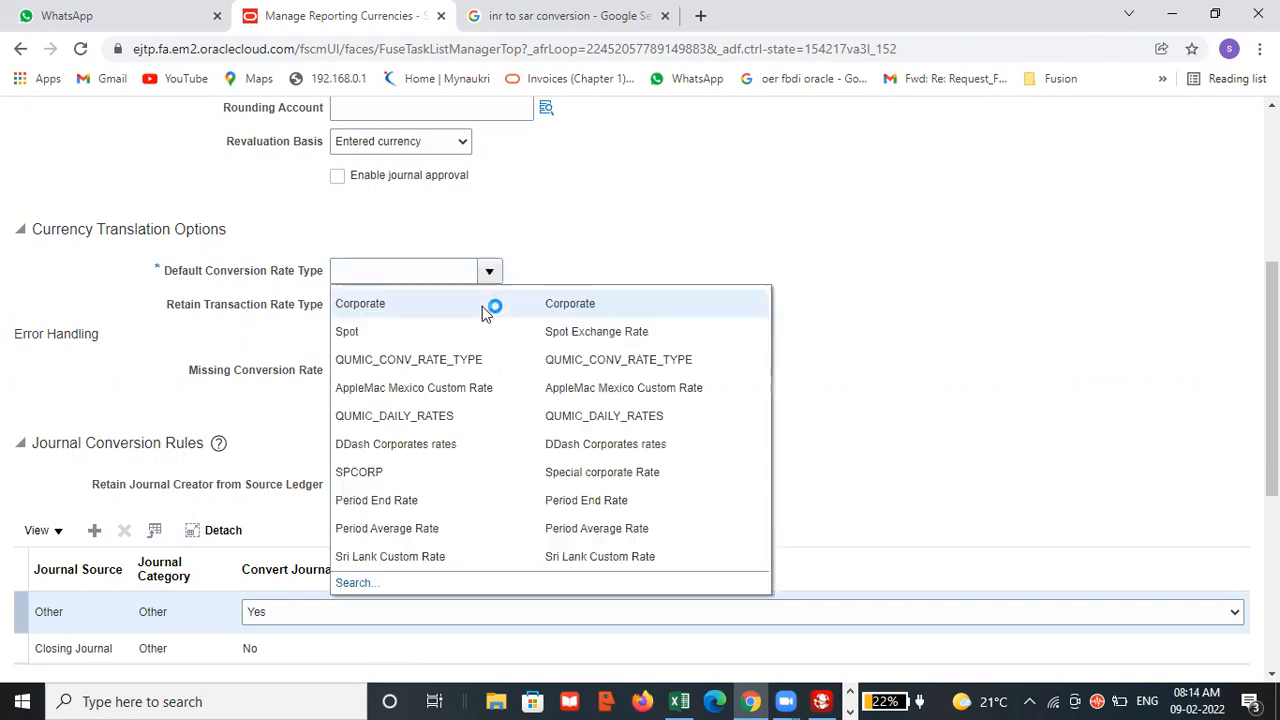
pyautogui.click(420, 311)
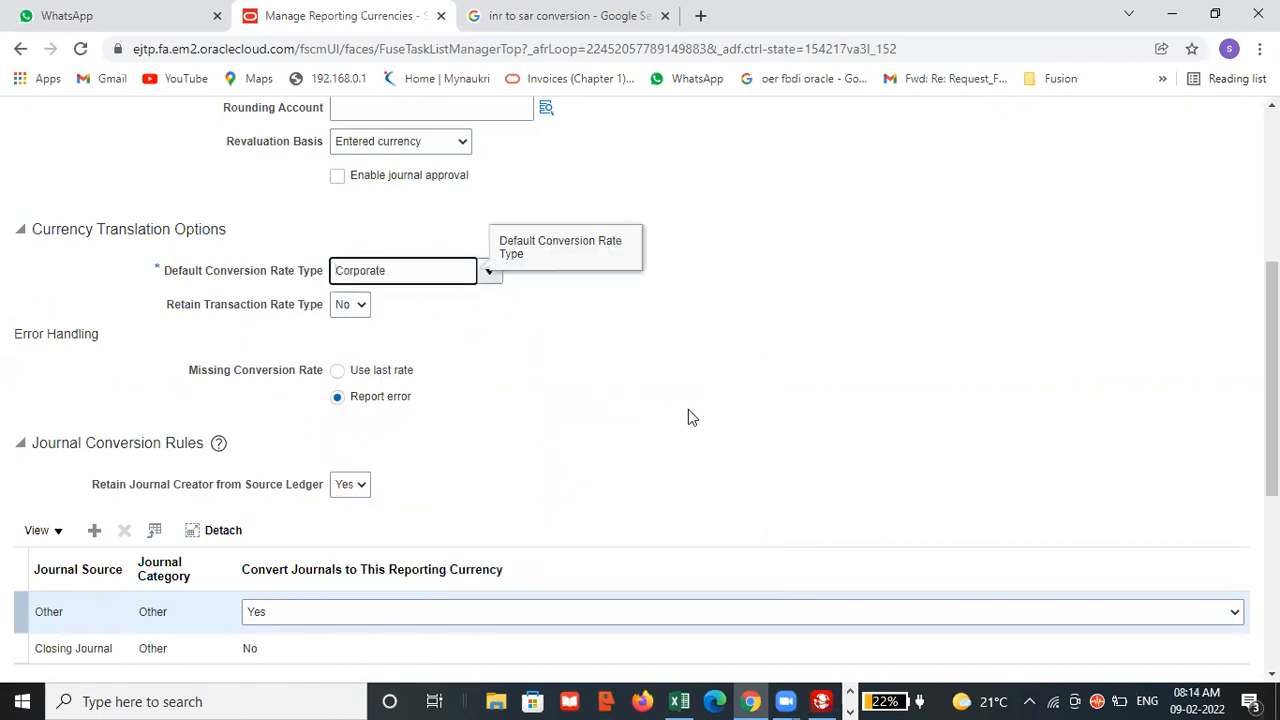
# Save the new reporting currency, acknowledge the confirmation, and save and close Manage Reporting Currencies.
pyautogui.scroll(-4, 690, 410)
pyautogui.scroll(3, 600, 363)
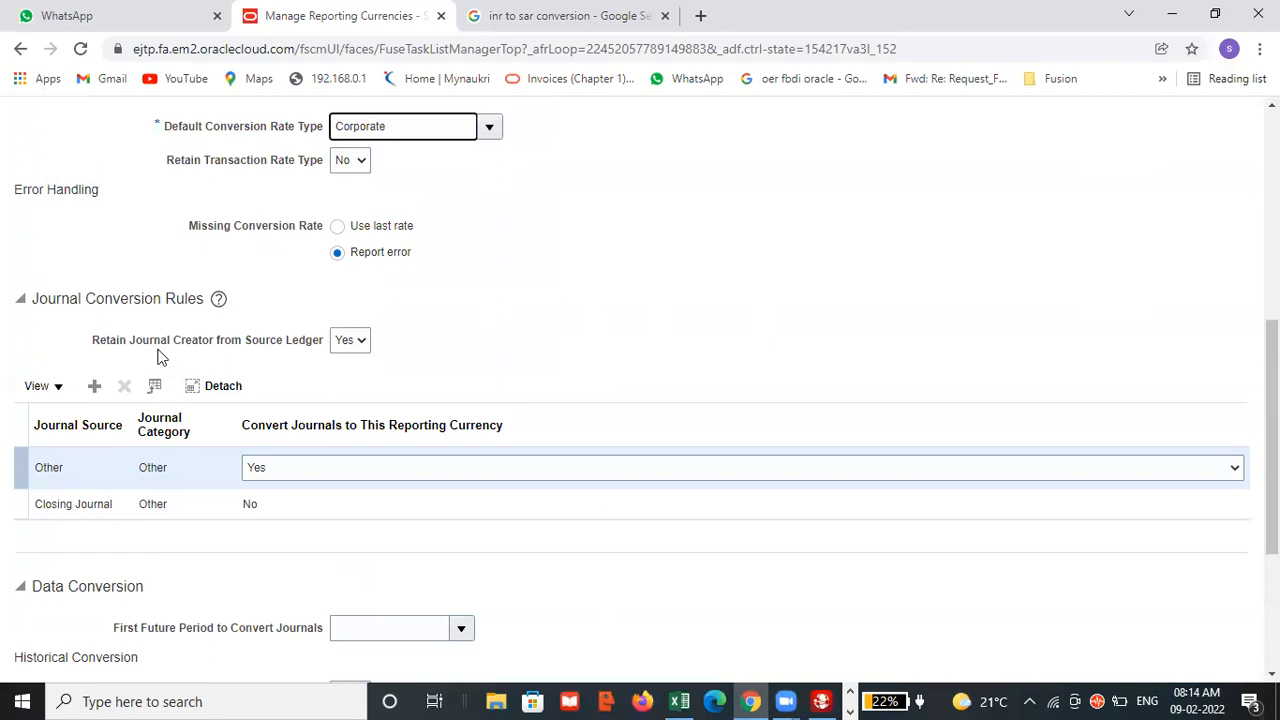
pyautogui.scroll(-1, 266, 374)
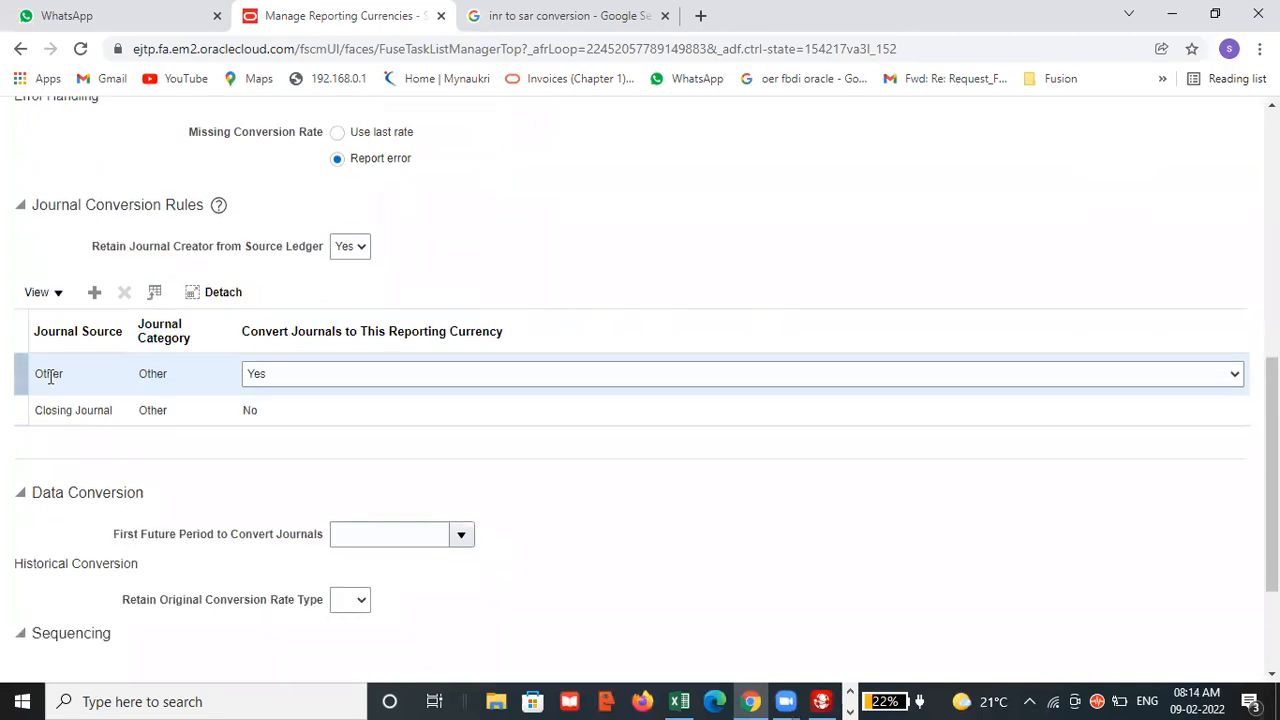
pyautogui.scroll(-2, 552, 517)
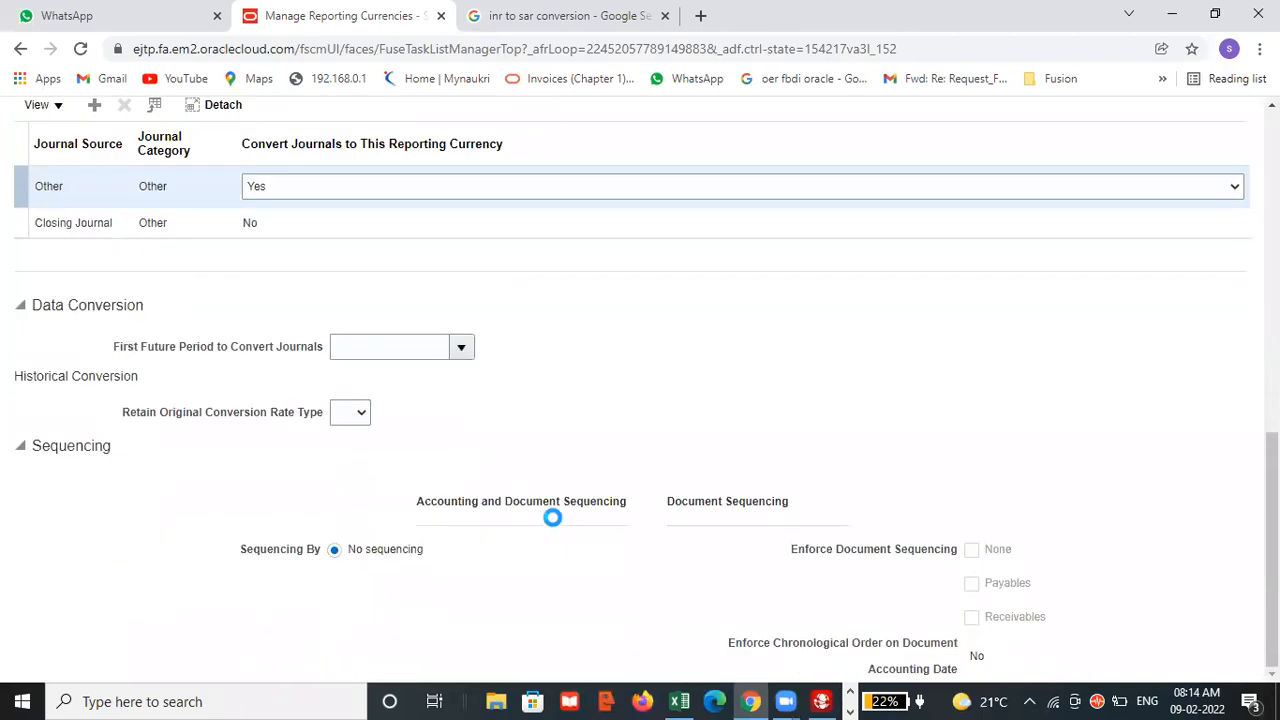
pyautogui.scroll(10, 572, 540)
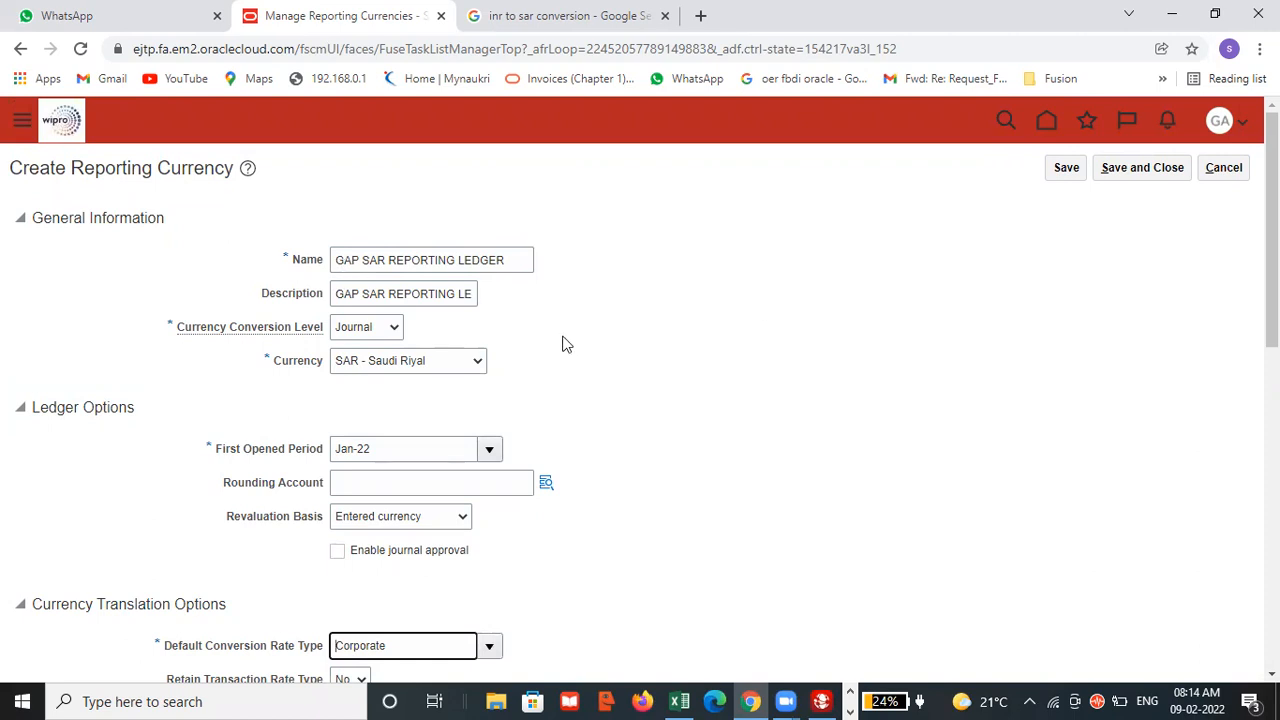
pyautogui.scroll(-2, 662, 360)
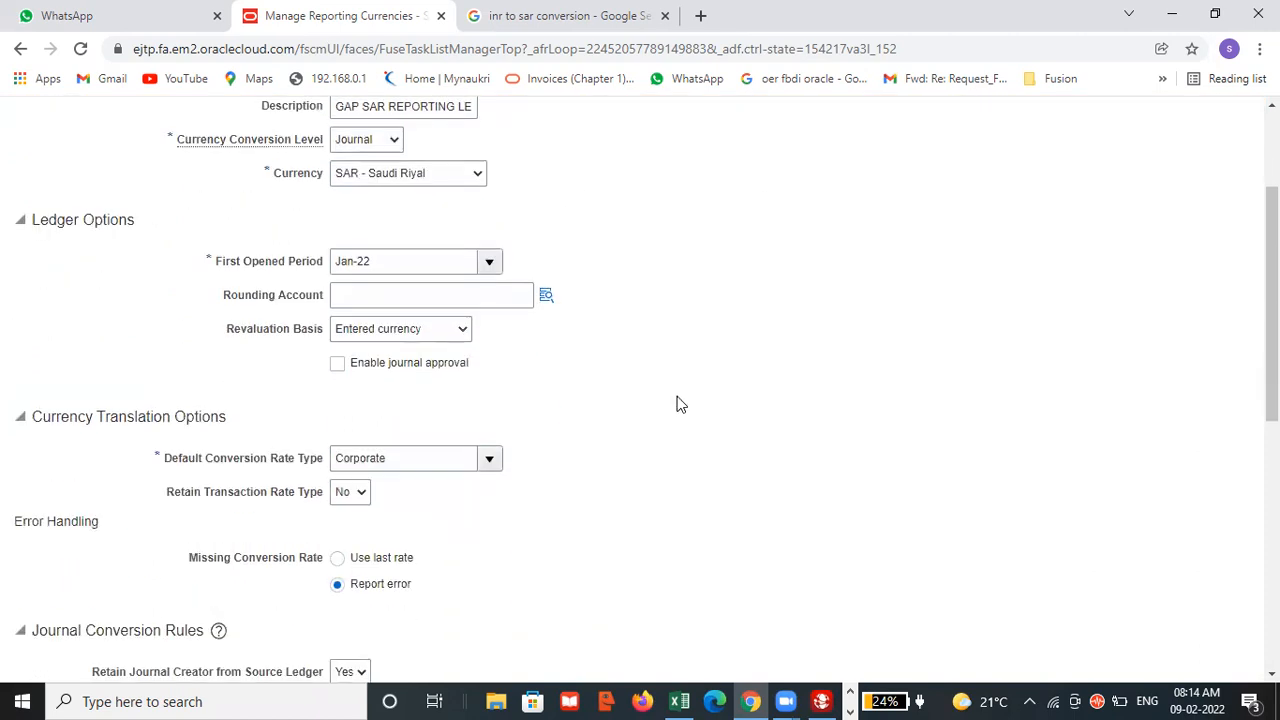
pyautogui.scroll(2, 690, 400)
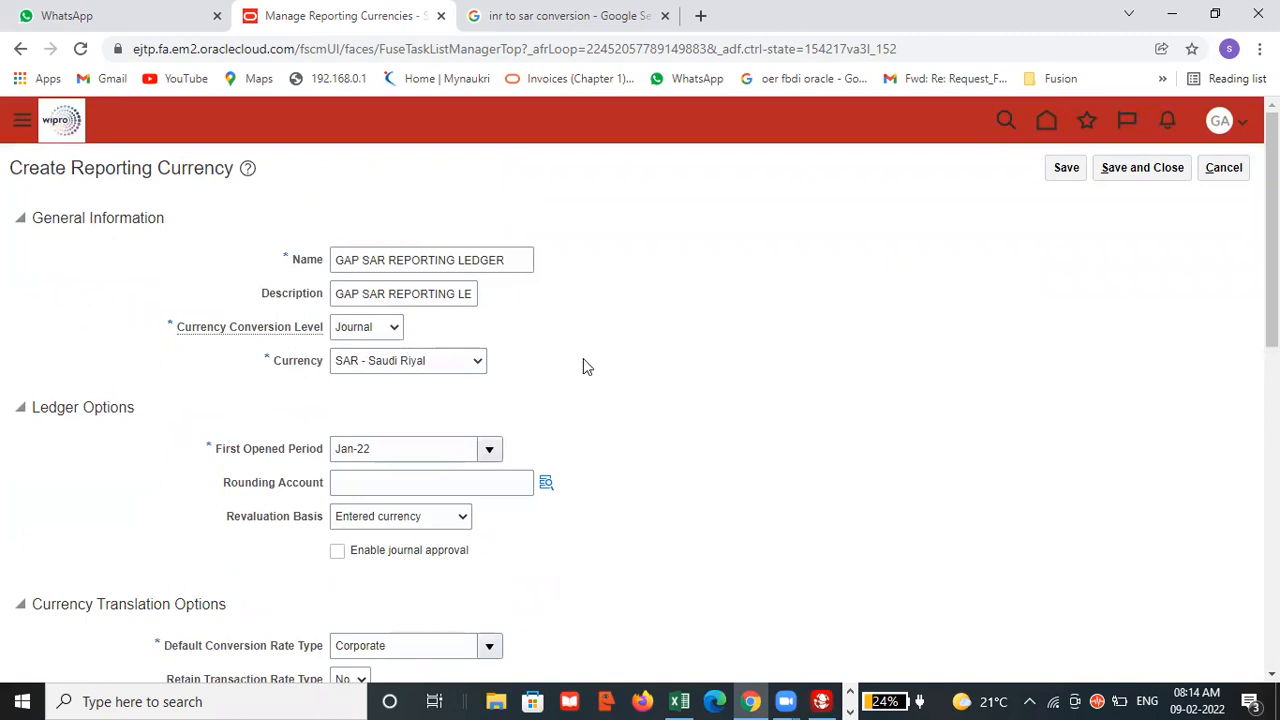
pyautogui.click(1055, 175)
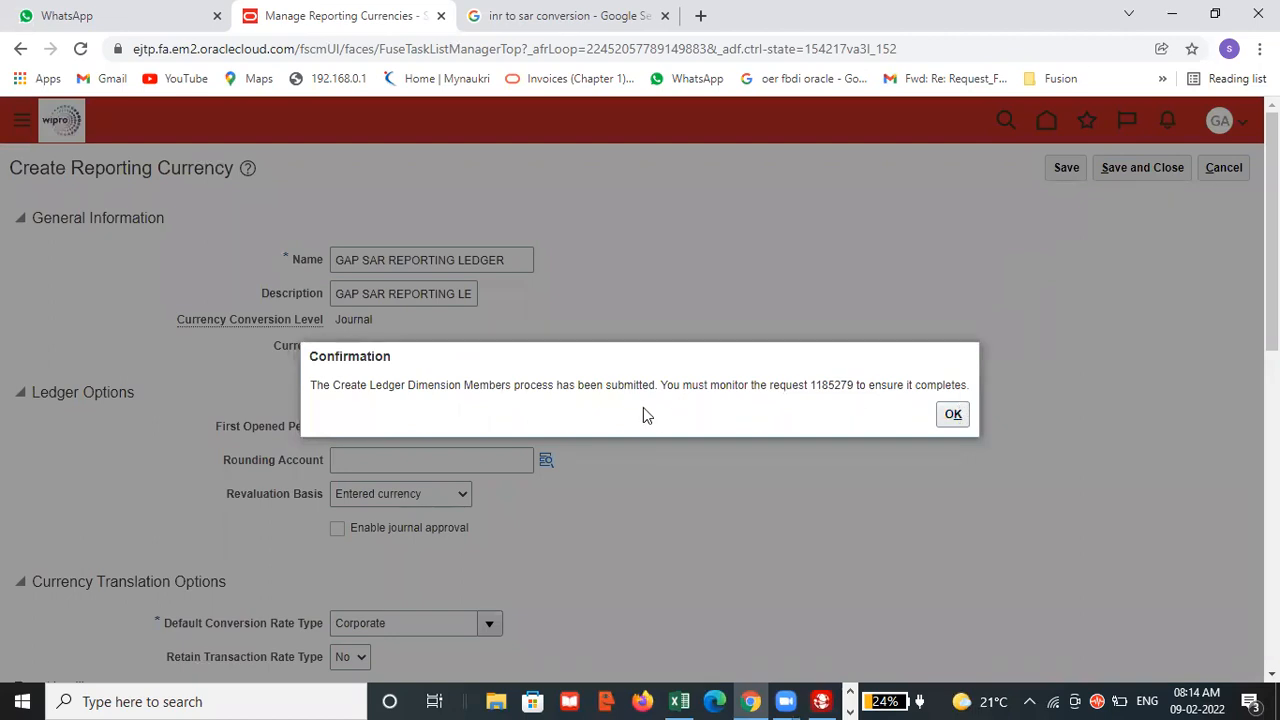
pyautogui.click(951, 413)
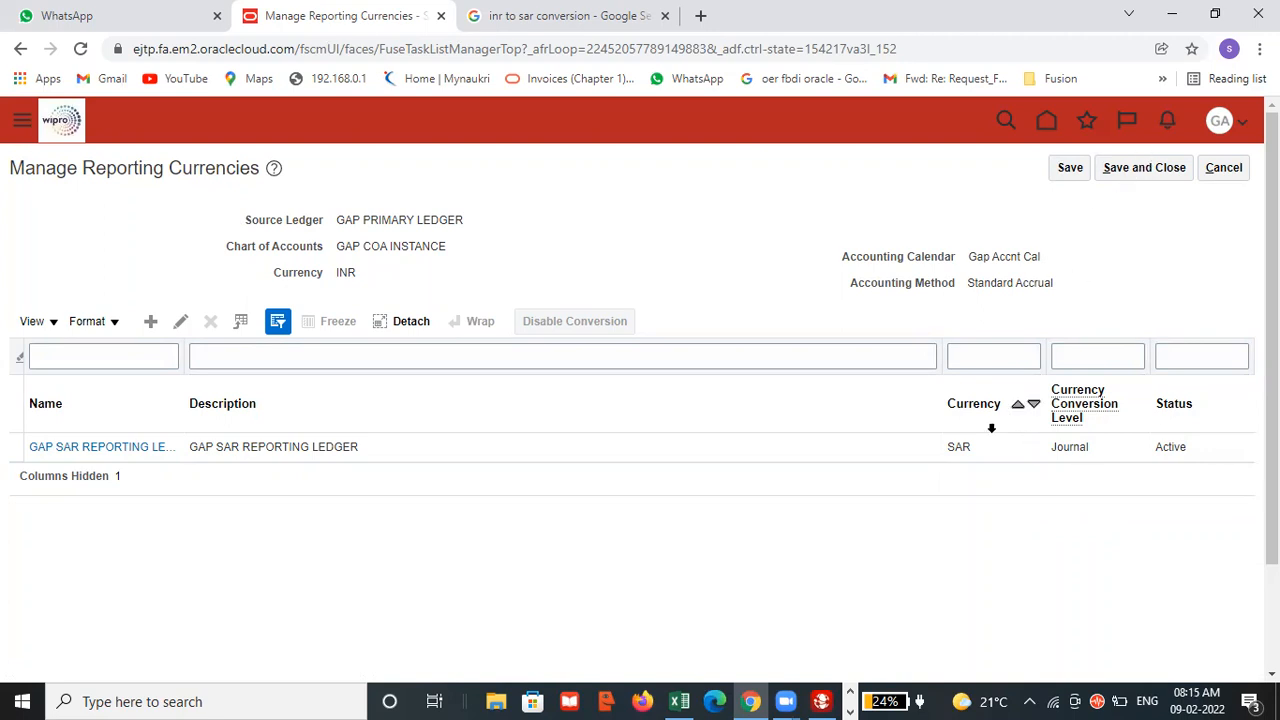
pyautogui.click(1130, 172)
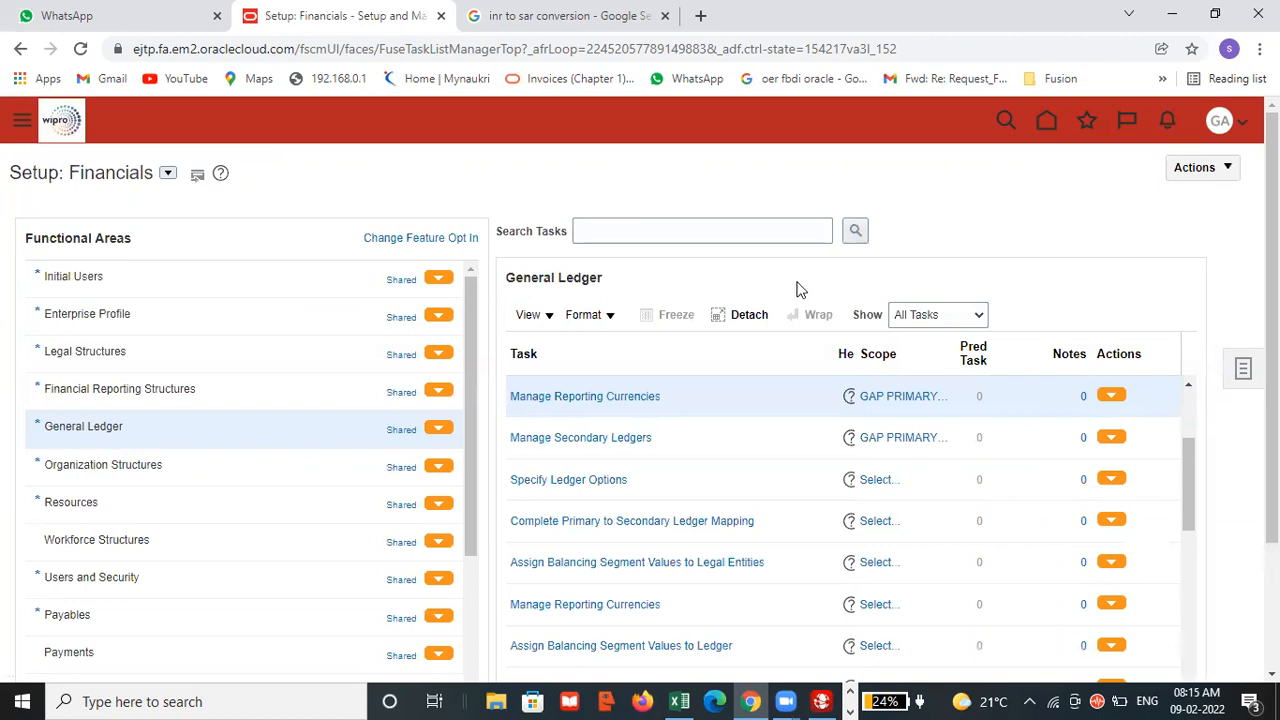
# Switch to the Excel checklist and enter DONE in cell B103 beside Create Reporting Ledger.
pyautogui.hotkey('alt', 'Tab')
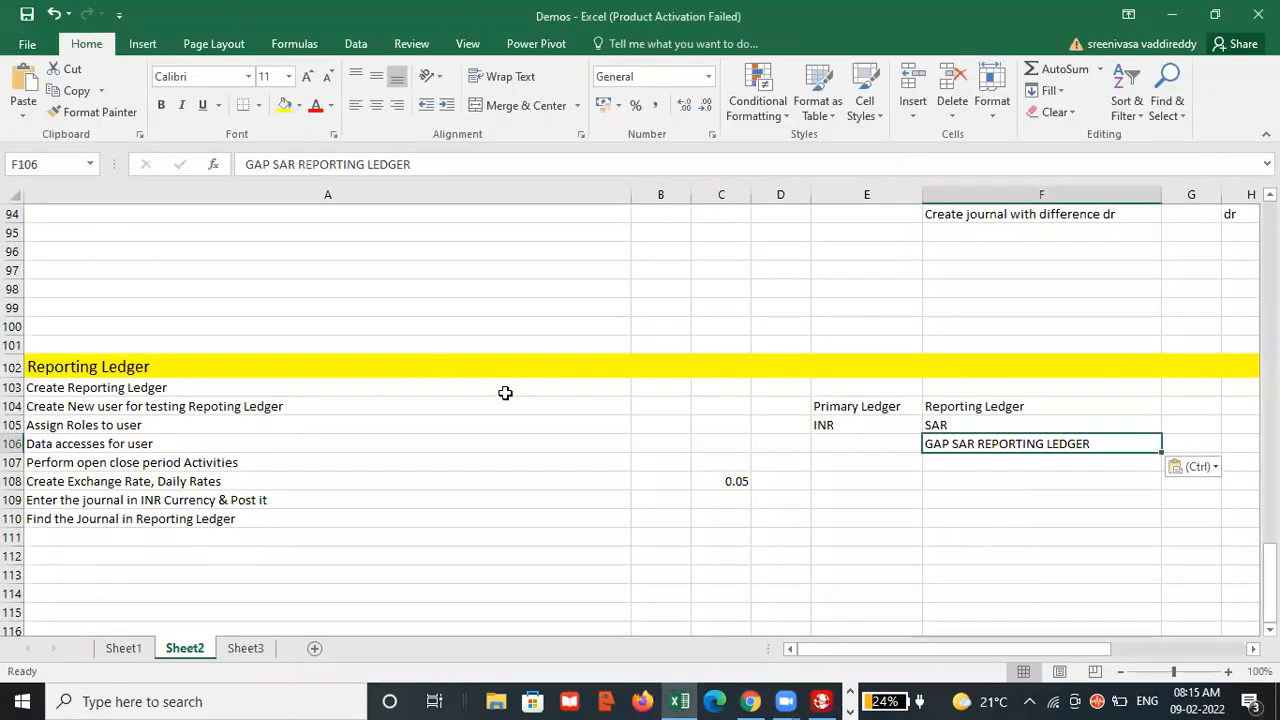
pyautogui.click(649, 389)
pyautogui.write('d')
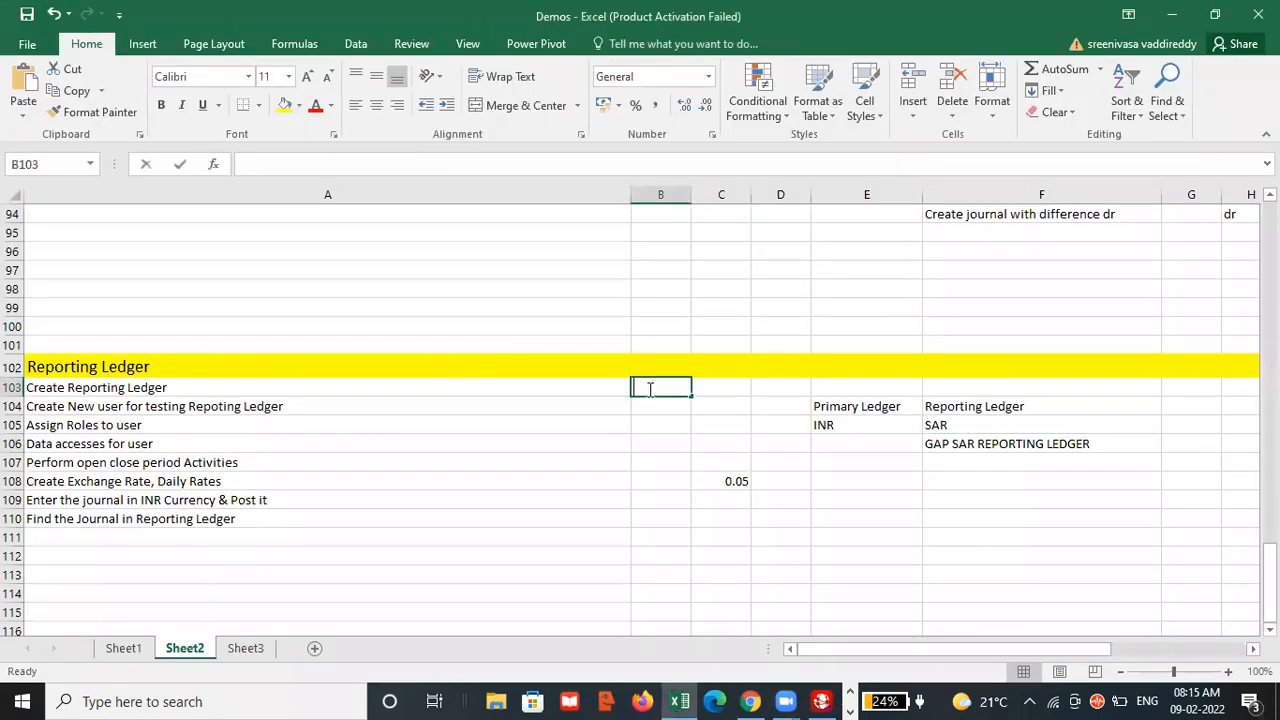
pyautogui.write('ONE')
pyautogui.press('BackSpace')
pyautogui.press('BackSpace')
pyautogui.press('BackSpace')
pyautogui.press('BackSpace')
pyautogui.write('DONE')
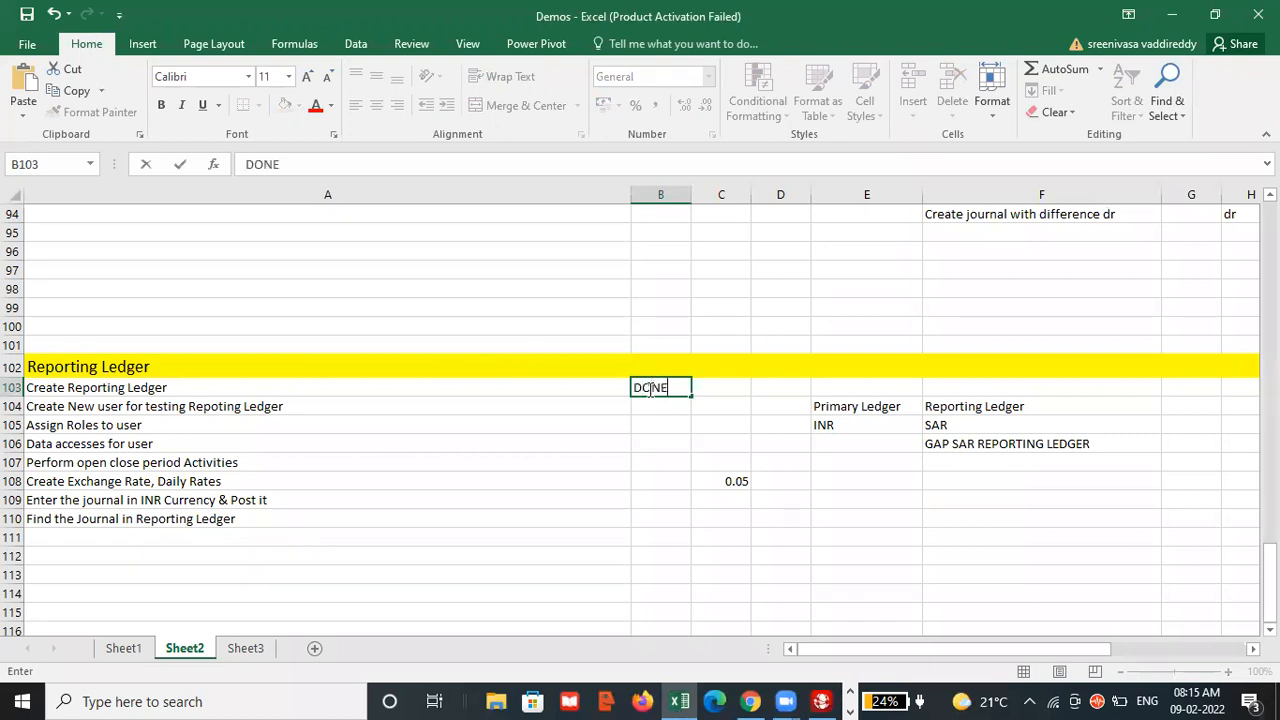
pyautogui.click(660, 404)
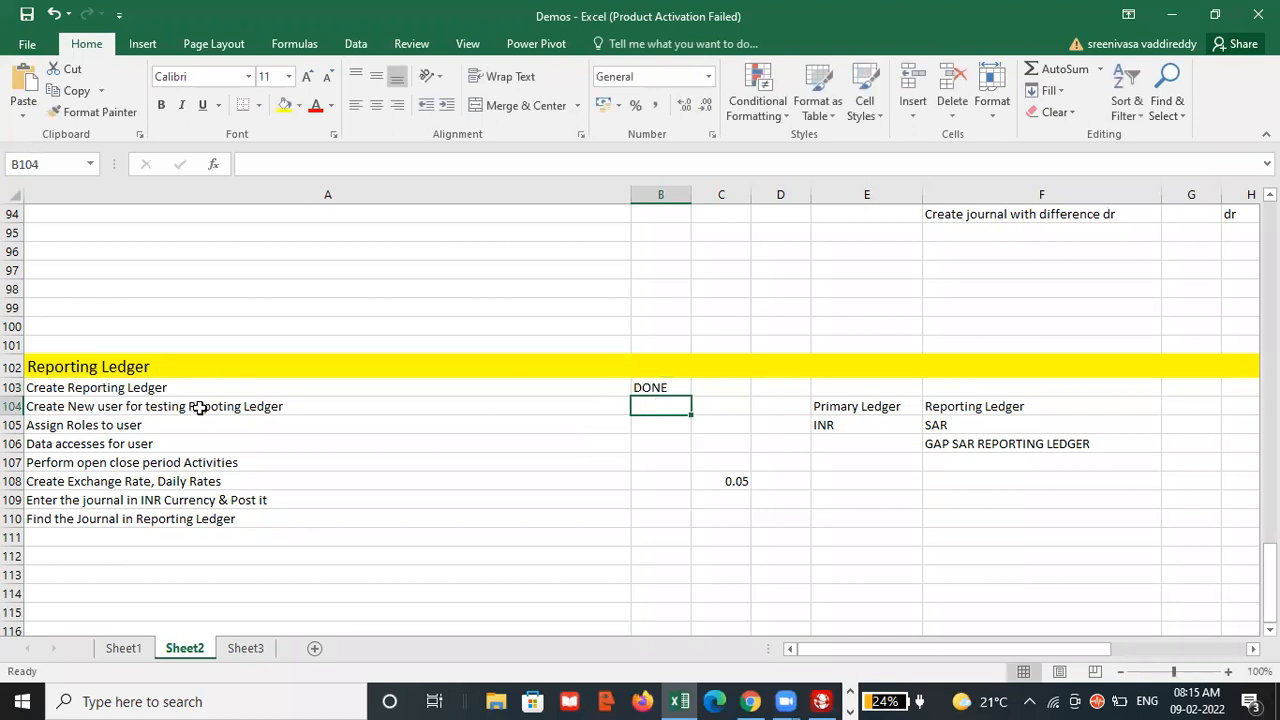
# Return to Oracle in the browser, reopen Setup and Maintenance and choose the Financials offering.
pyautogui.hotkey('alt', 'Tab')
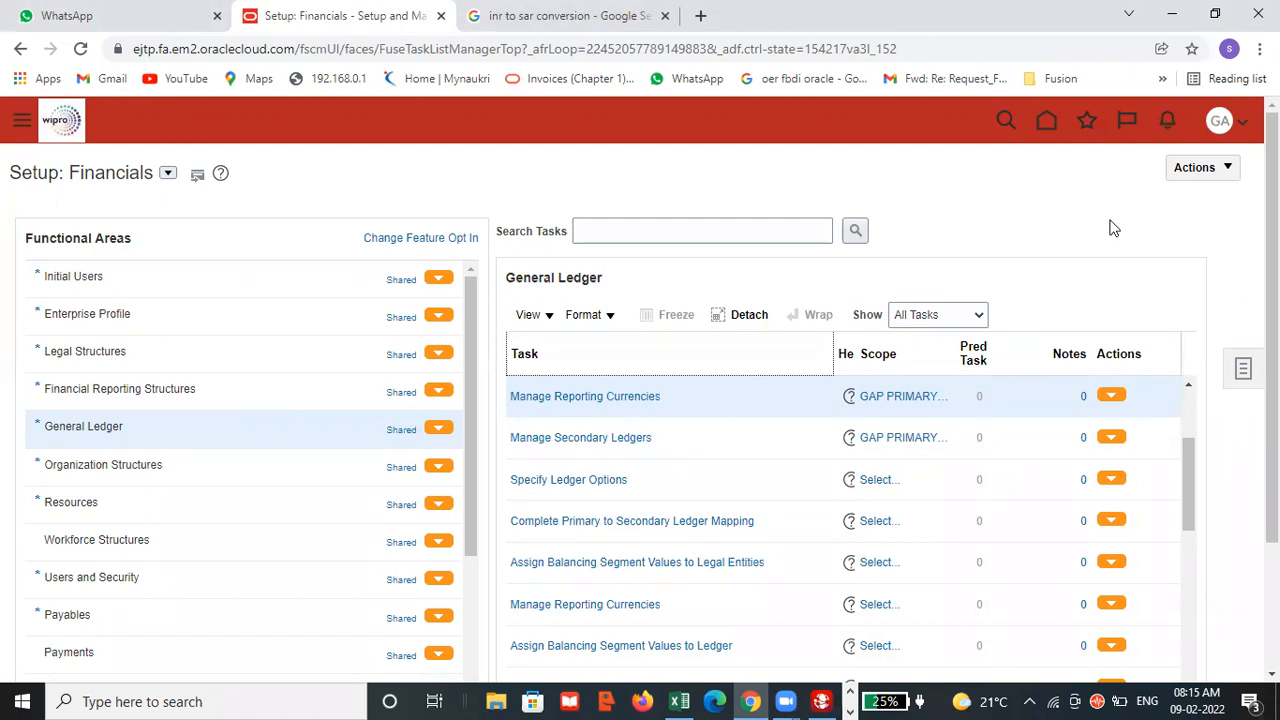
pyautogui.click(1243, 124)
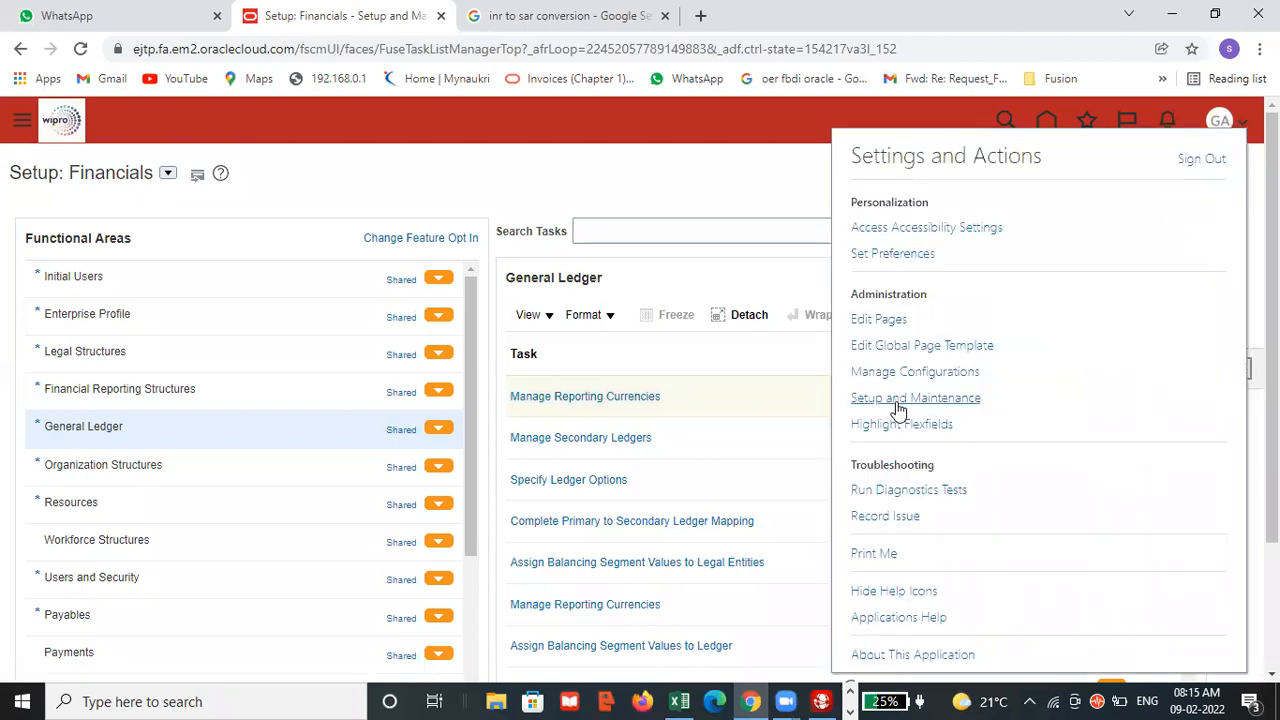
pyautogui.click(900, 398)
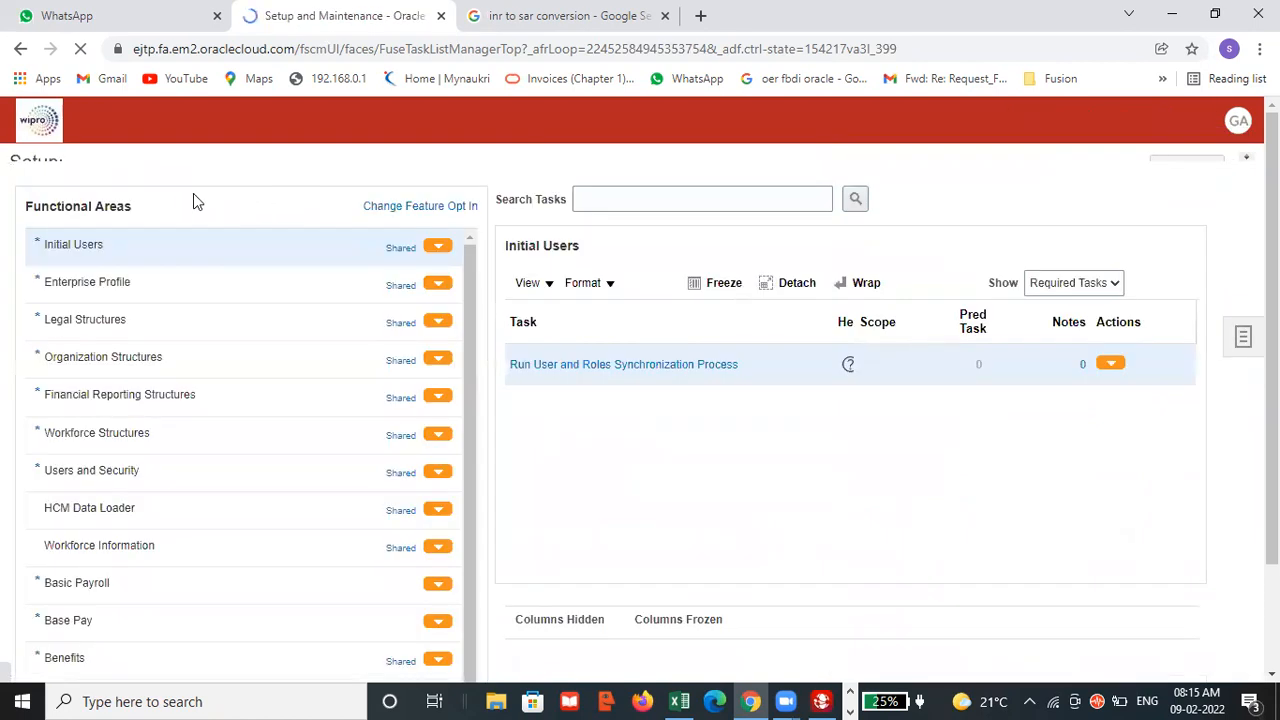
pyautogui.click(318, 174)
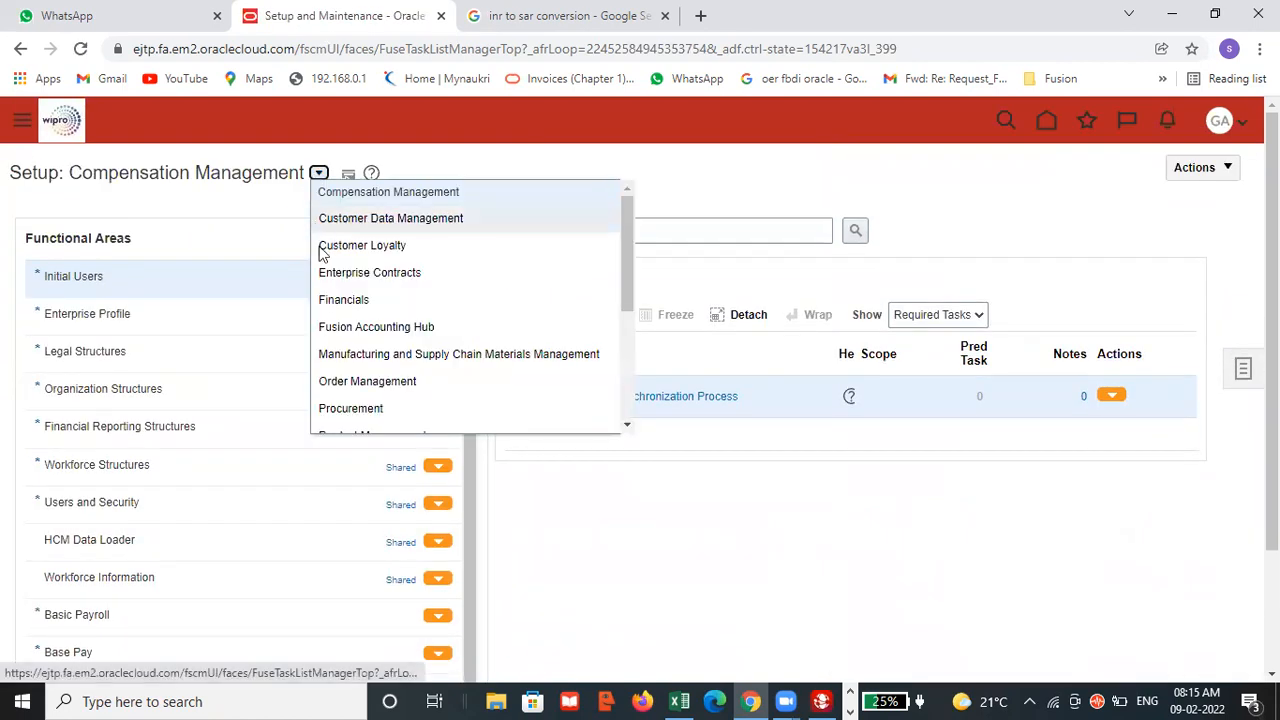
pyautogui.click(326, 299)
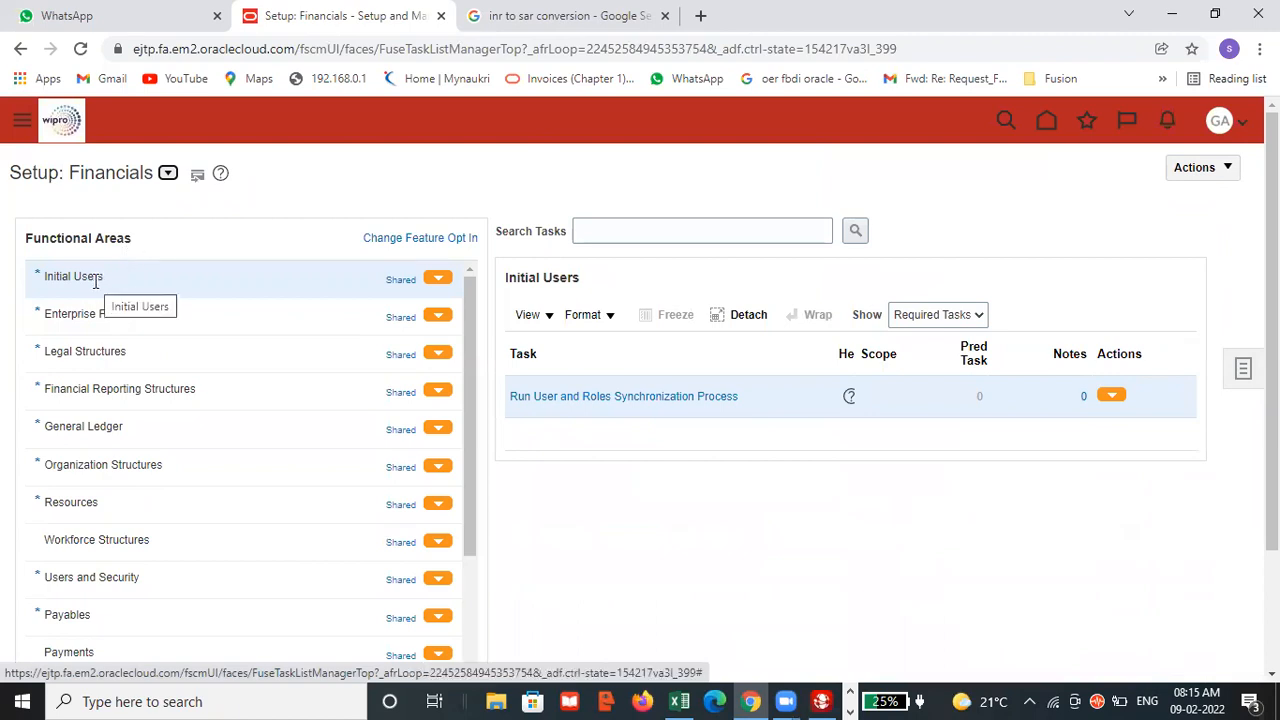
# Show all tasks for Initial Users, open Create Implementation Users and start adding a user account.
pyautogui.click(940, 316)
pyautogui.click(915, 335)
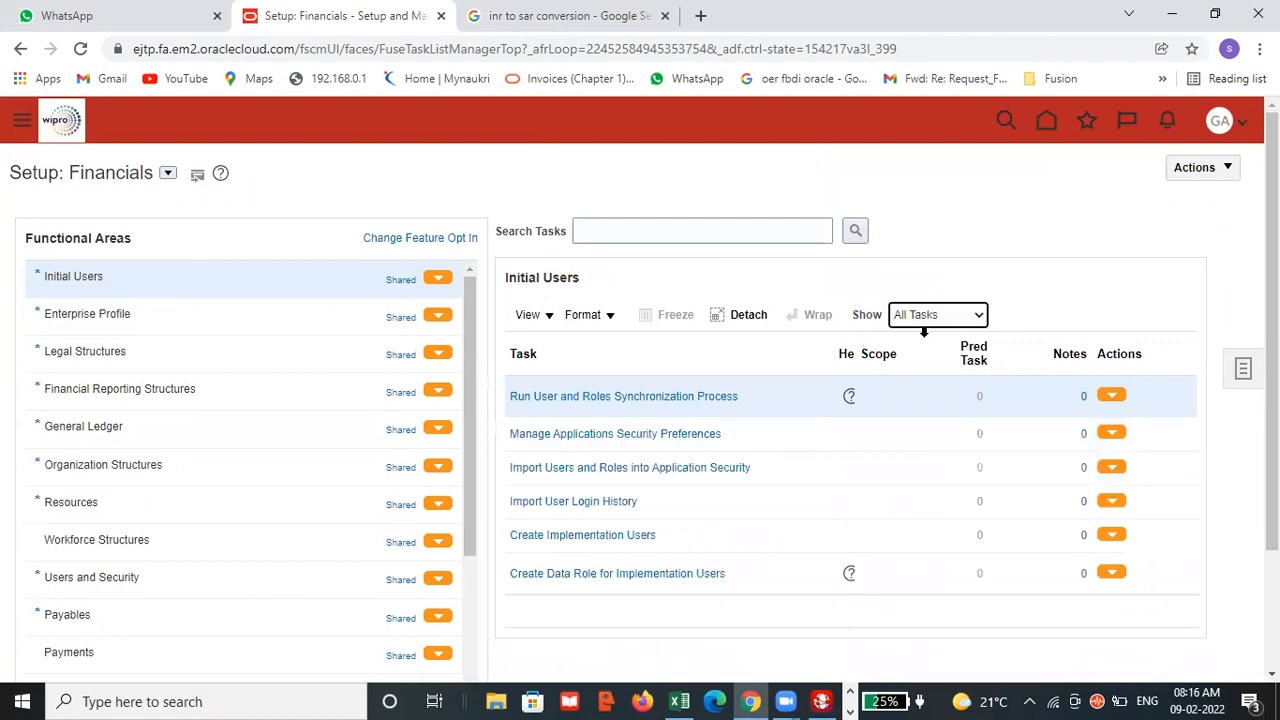
pyautogui.click(600, 540)
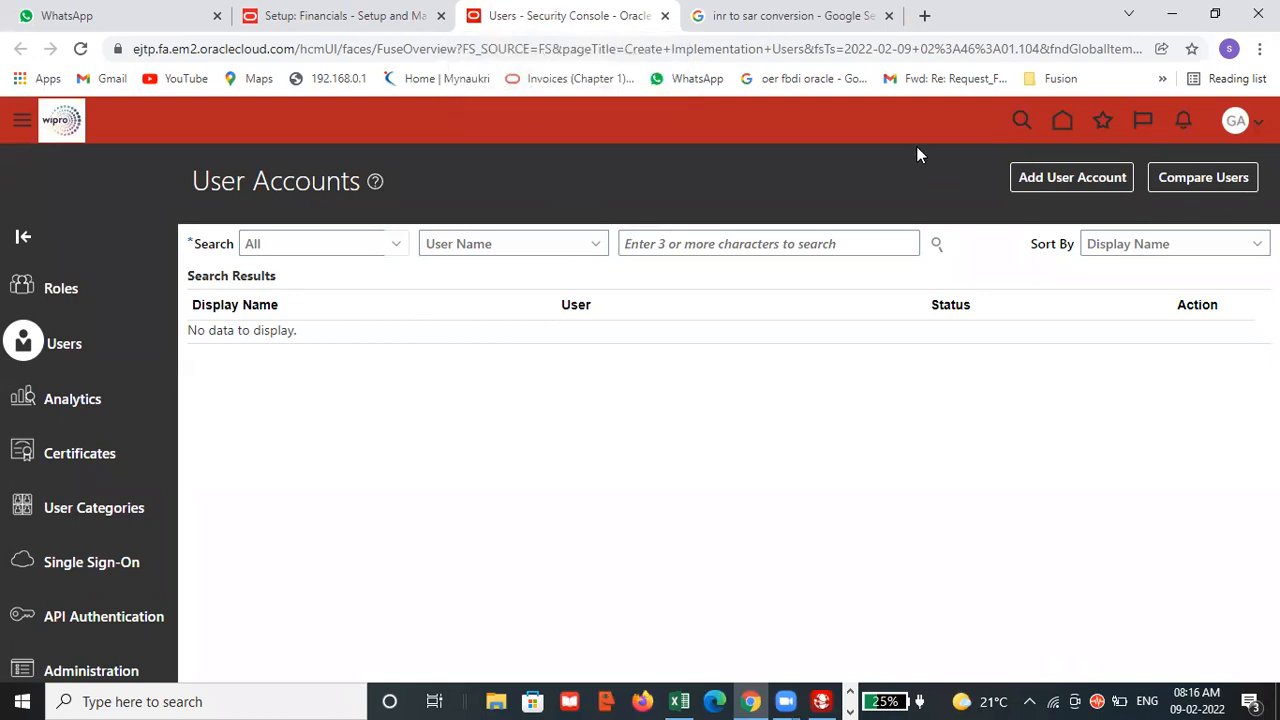
pyautogui.click(1092, 177)
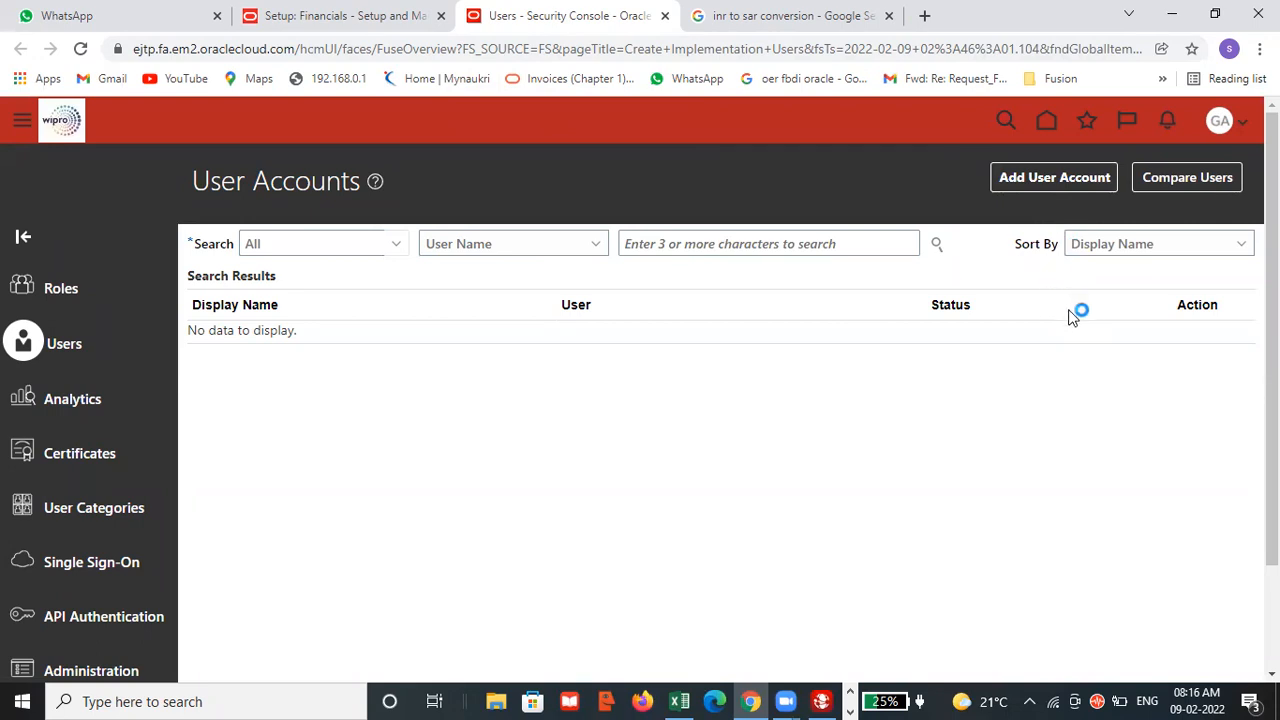
# Enter GAP REPORTING as both the last name and the user name of the new account.
pyautogui.click(888, 349)
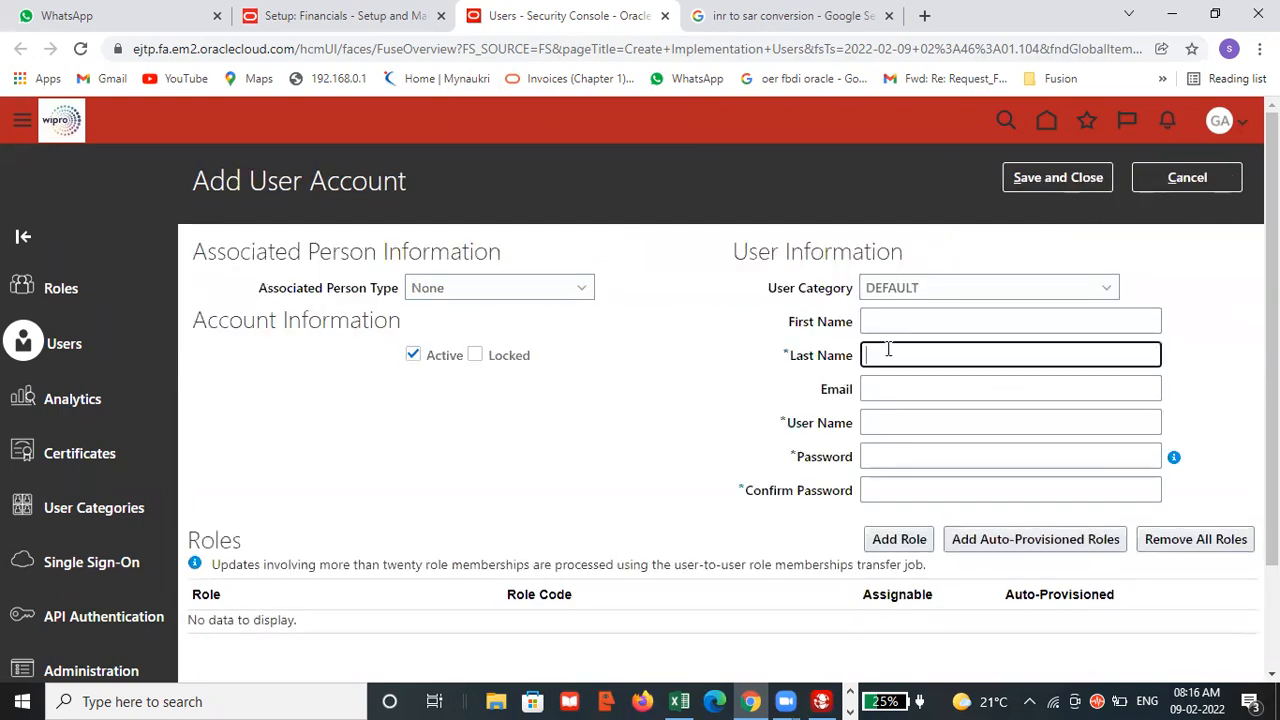
pyautogui.write('GAP REPORTING')
pyautogui.moveTo(975, 355); pyautogui.dragTo(845, 362)
pyautogui.hotkey('ctrl', 'c')
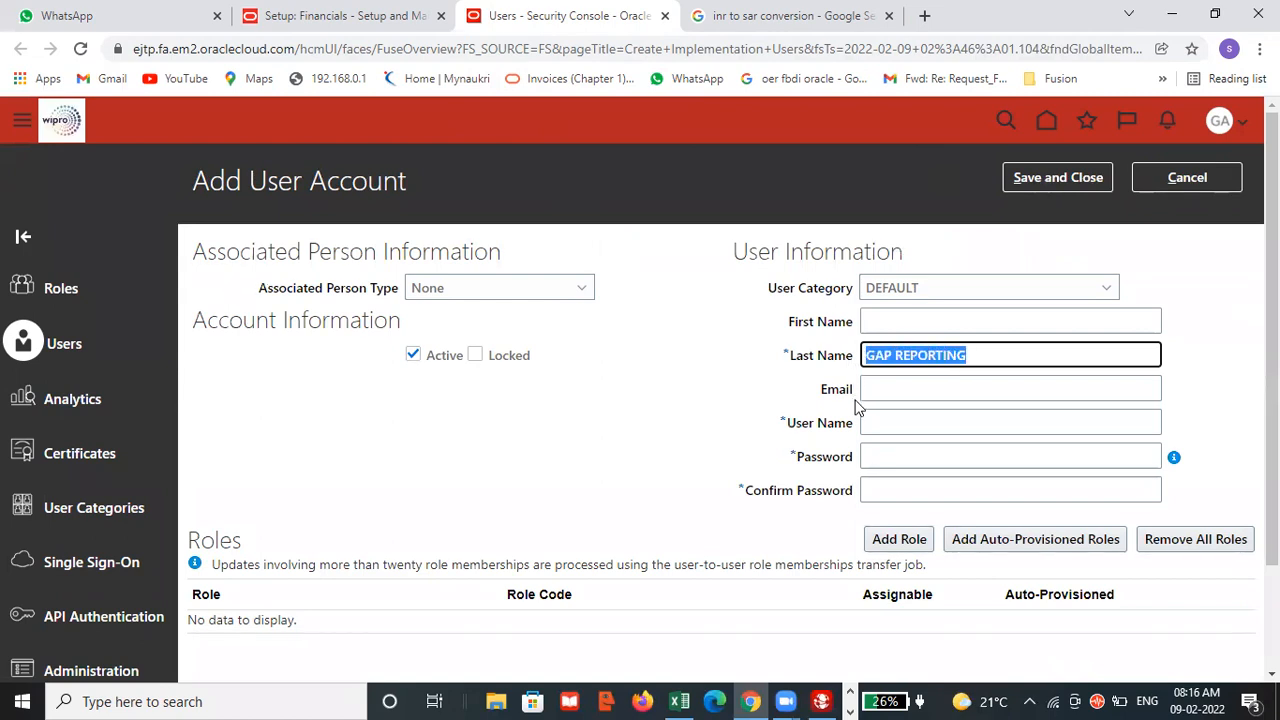
pyautogui.press('Tab')
pyautogui.press('Tab')
pyautogui.hotkey('ctrl', 'v')
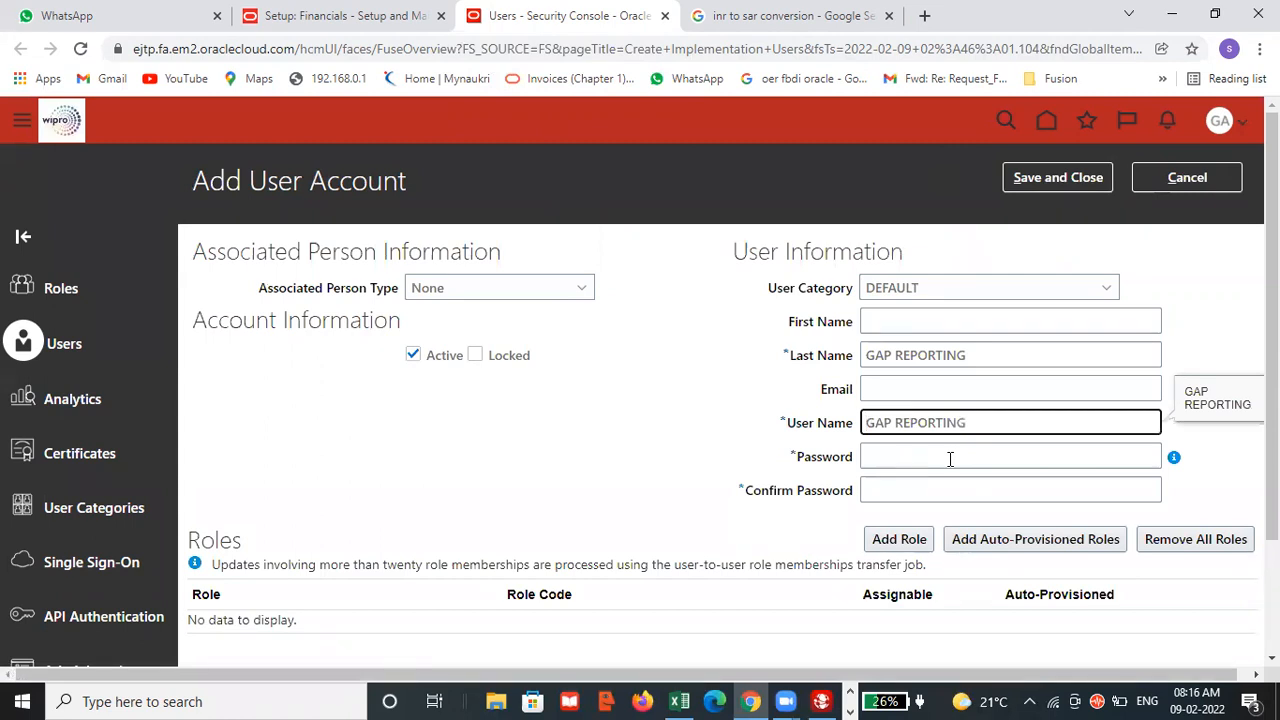
# Switch to the Excel checklist, paste GAP SAR REPORTING LEDGER into cell F107, and return to the browser.
pyautogui.hotkey('alt', 'Tab')
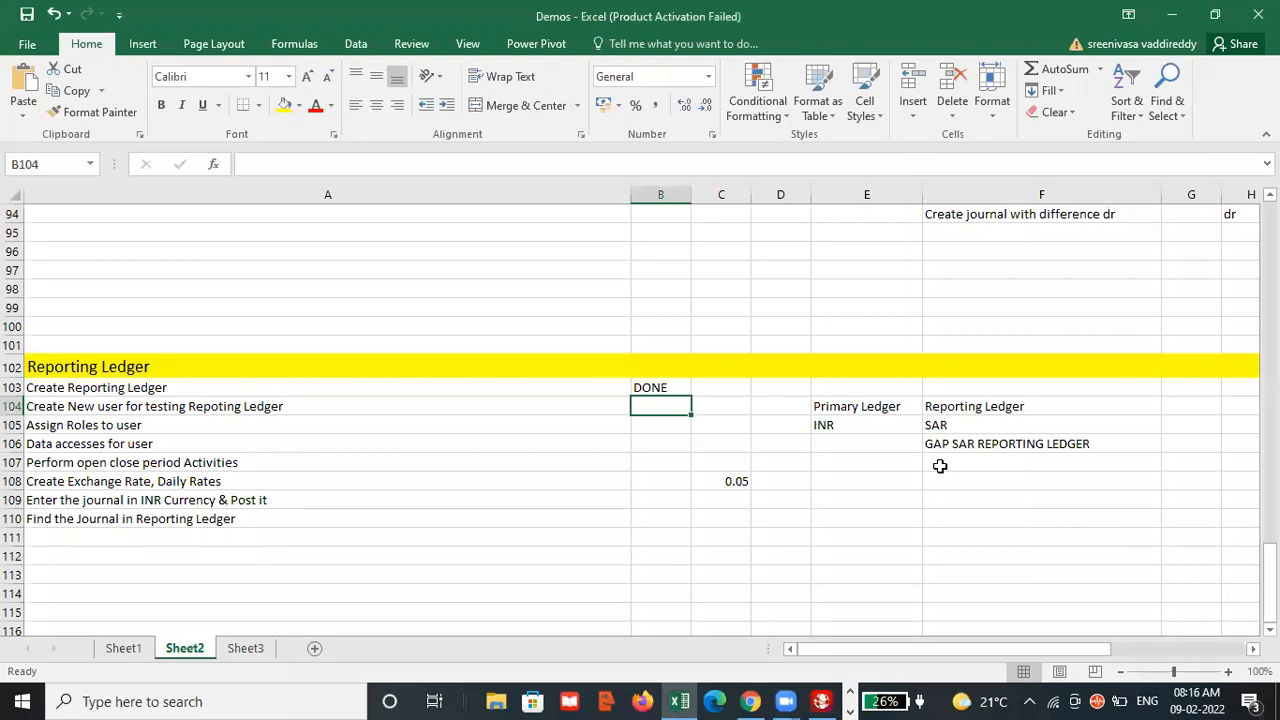
pyautogui.click(939, 464)
pyautogui.write('GAP SAR REPORTING LEDGER')
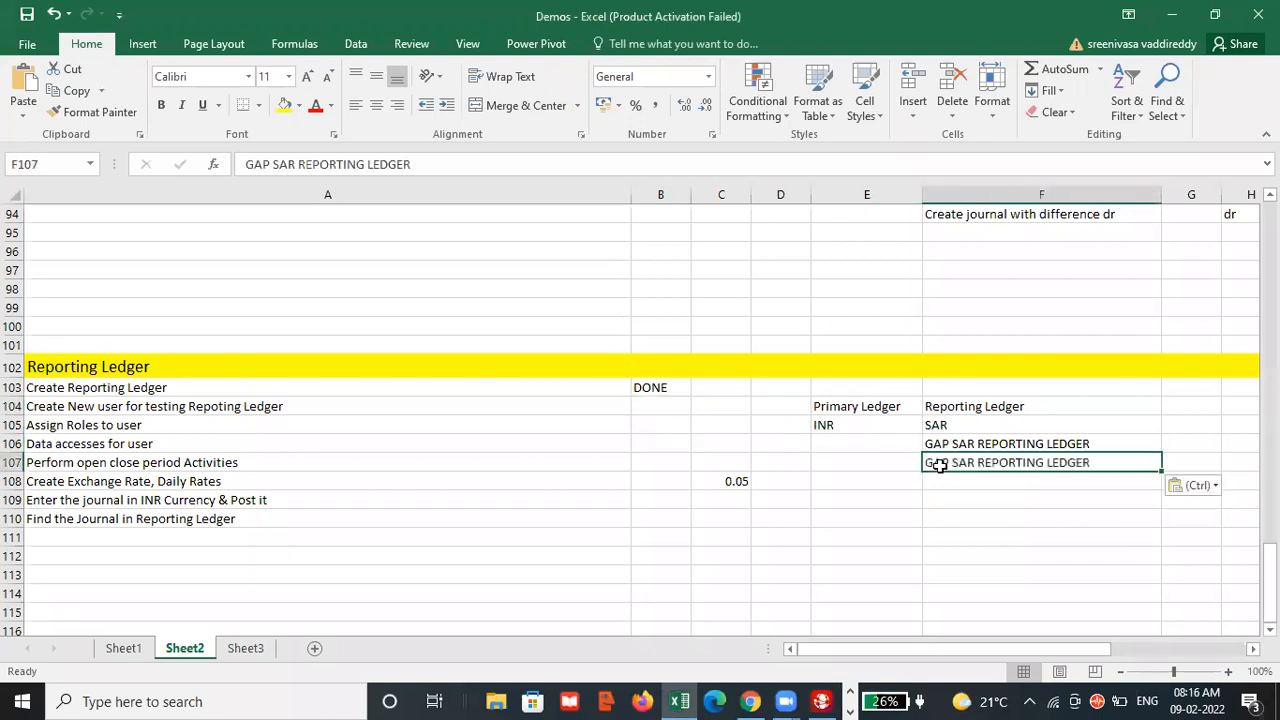
pyautogui.hotkey('alt', 'Tab')
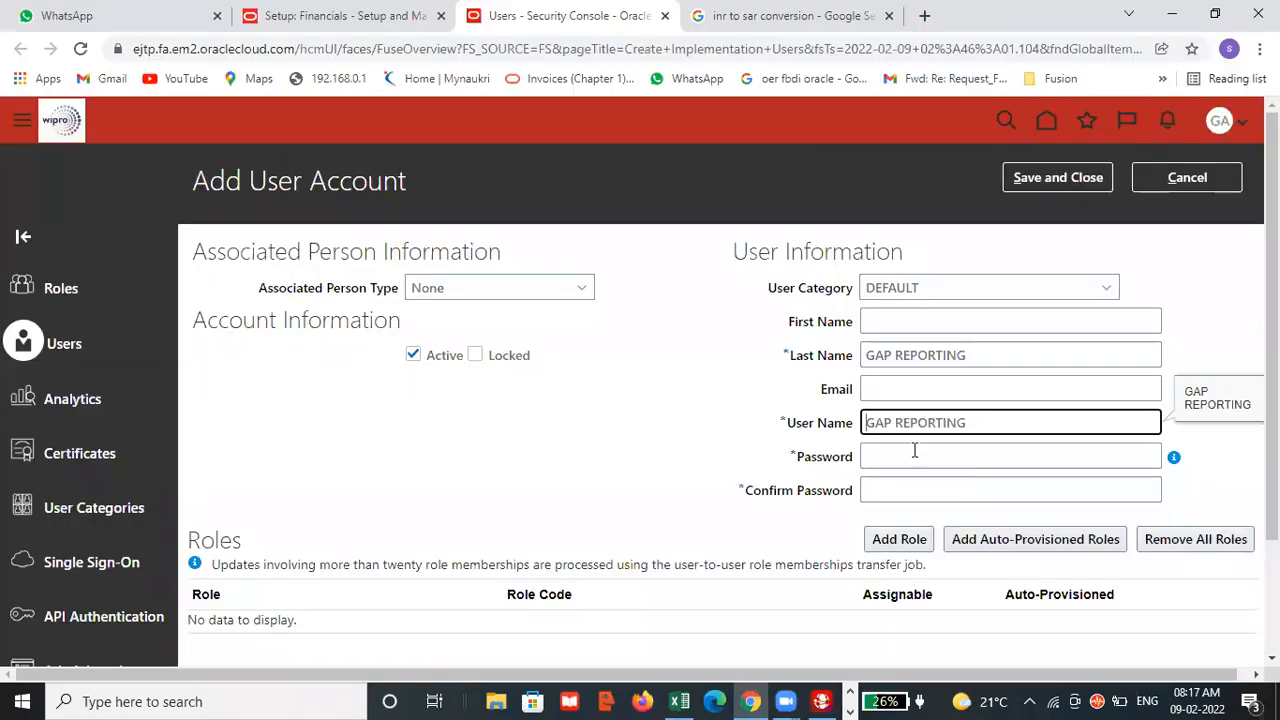
# Copy the user name GAP REPORTING into cell F108 of the Excel checklist and return to the account form.
pyautogui.moveTo(970, 422); pyautogui.dragTo(862, 420)
pyautogui.hotkey('ctrl', 'c')
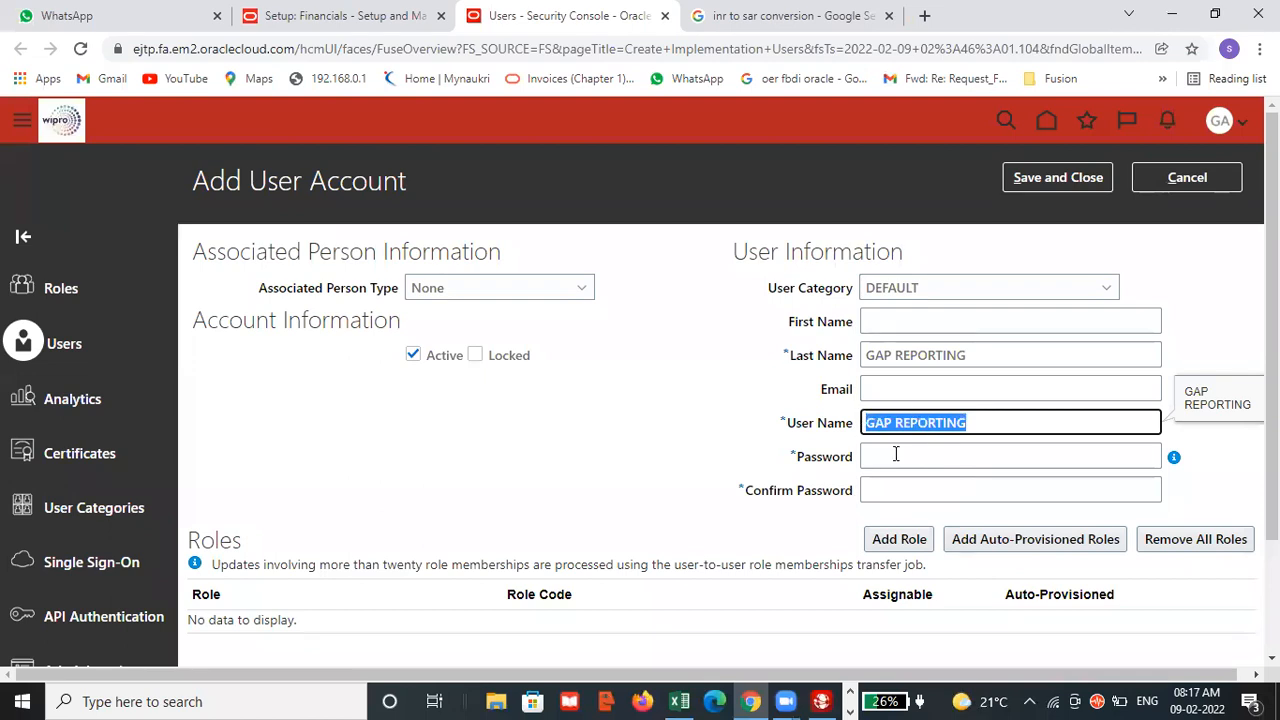
pyautogui.hotkey('alt', 'Tab')
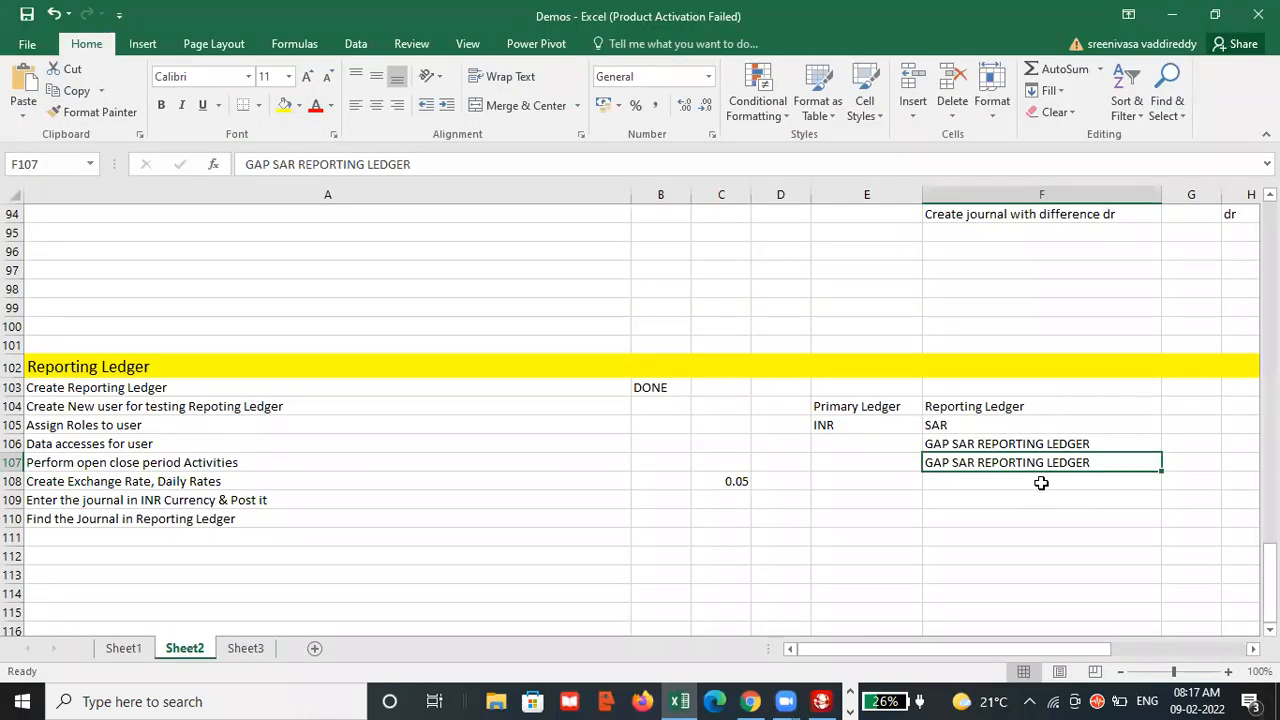
pyautogui.click(1043, 480)
pyautogui.hotkey('ctrl', 'v')
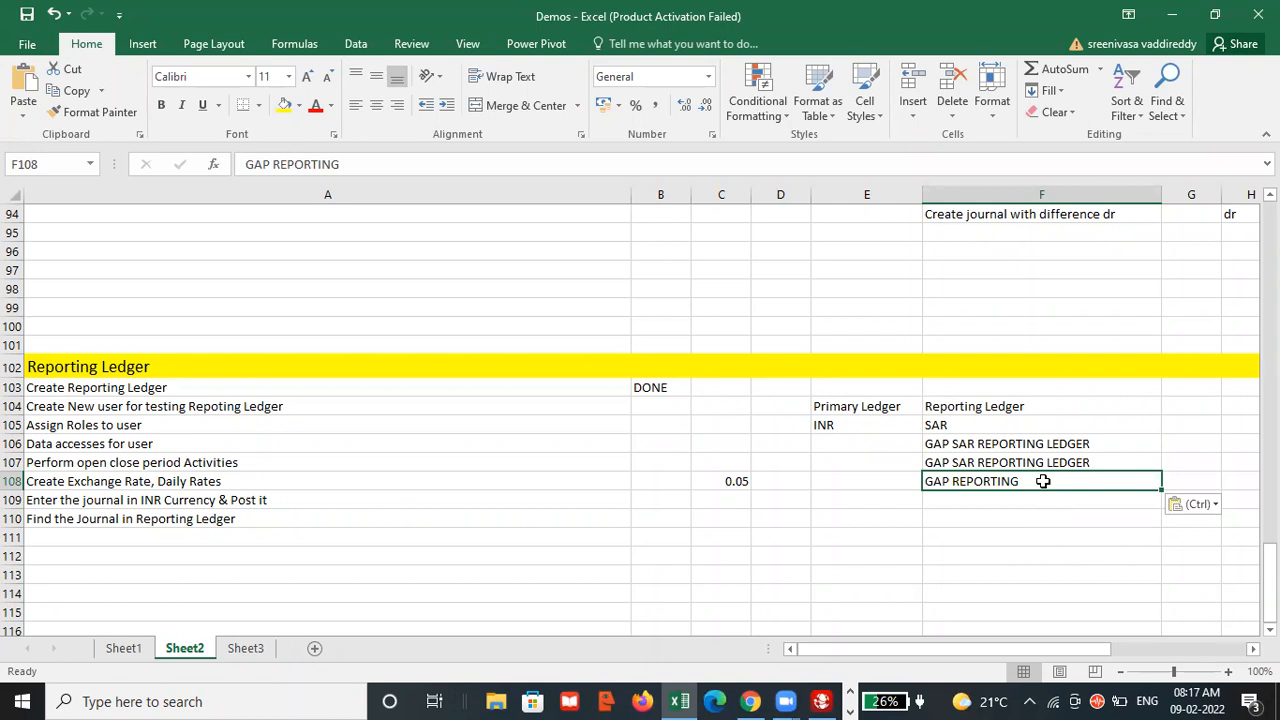
pyautogui.hotkey('alt', 'Tab')
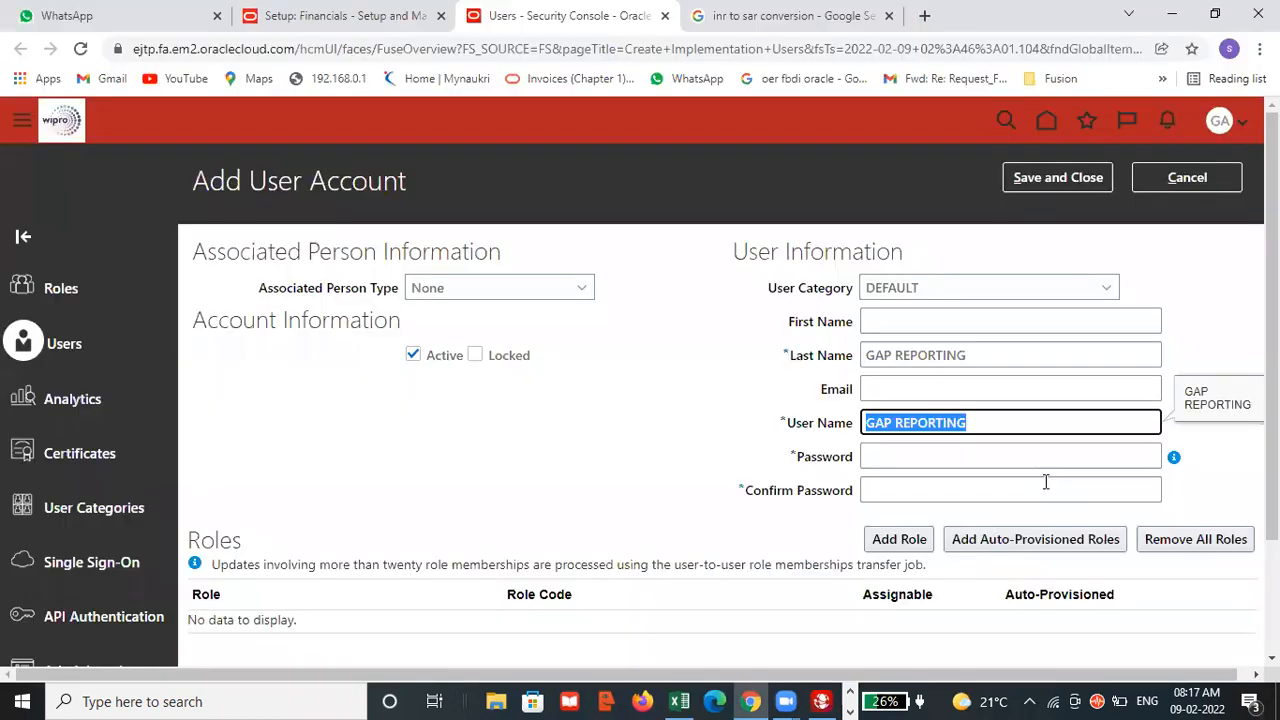
# Enter the account password and repeat it in the Confirm Password field.
pyautogui.click(944, 457)
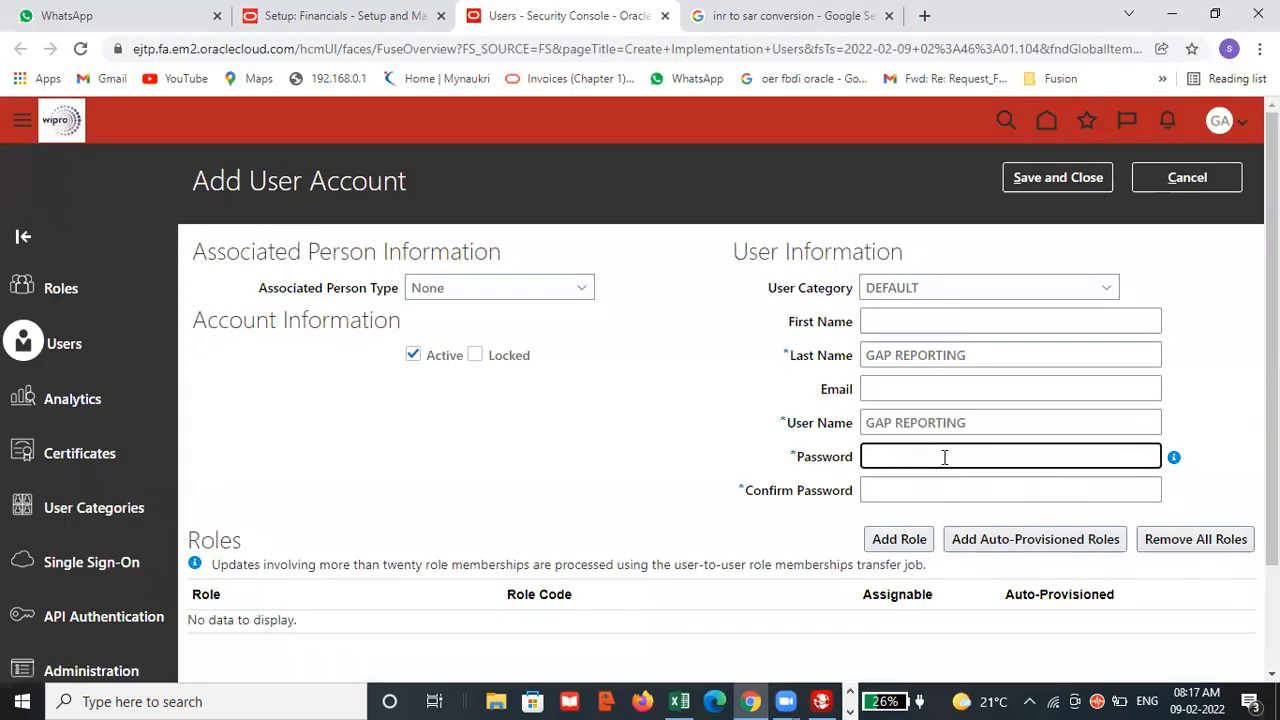
pyautogui.write('•••••')
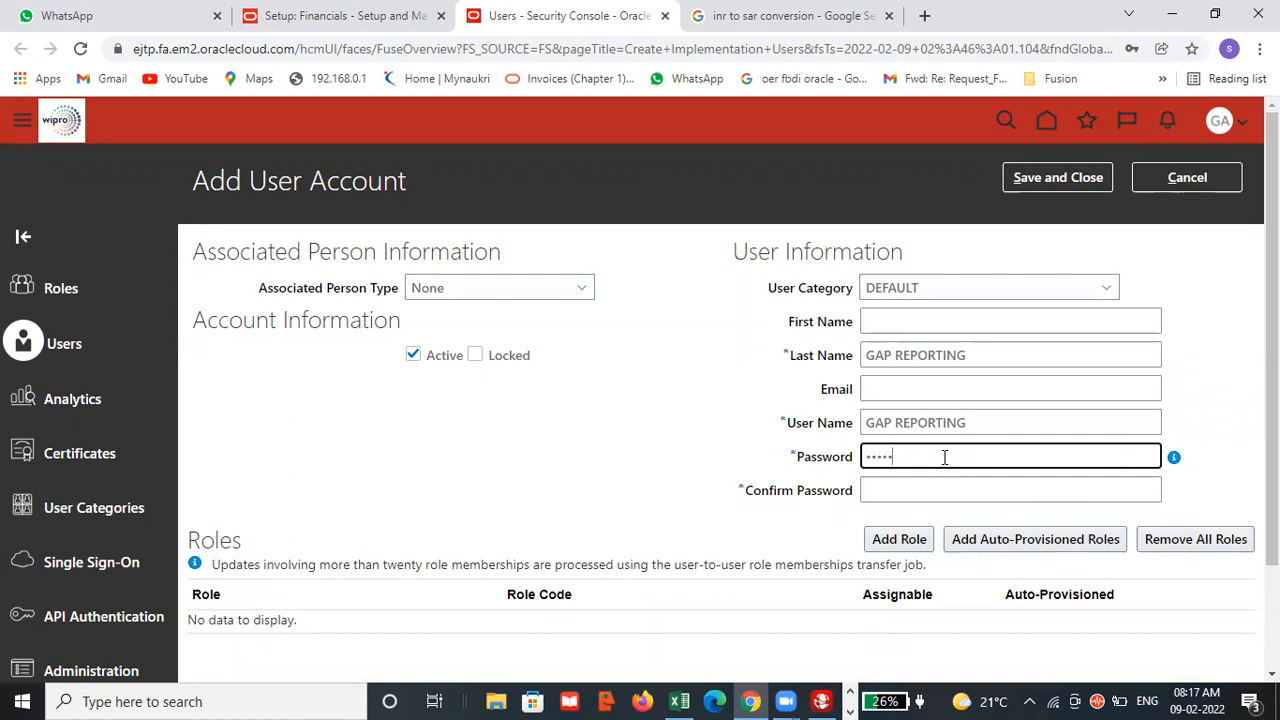
pyautogui.write('••')
pyautogui.click(943, 490)
pyautogui.write('•••••••')
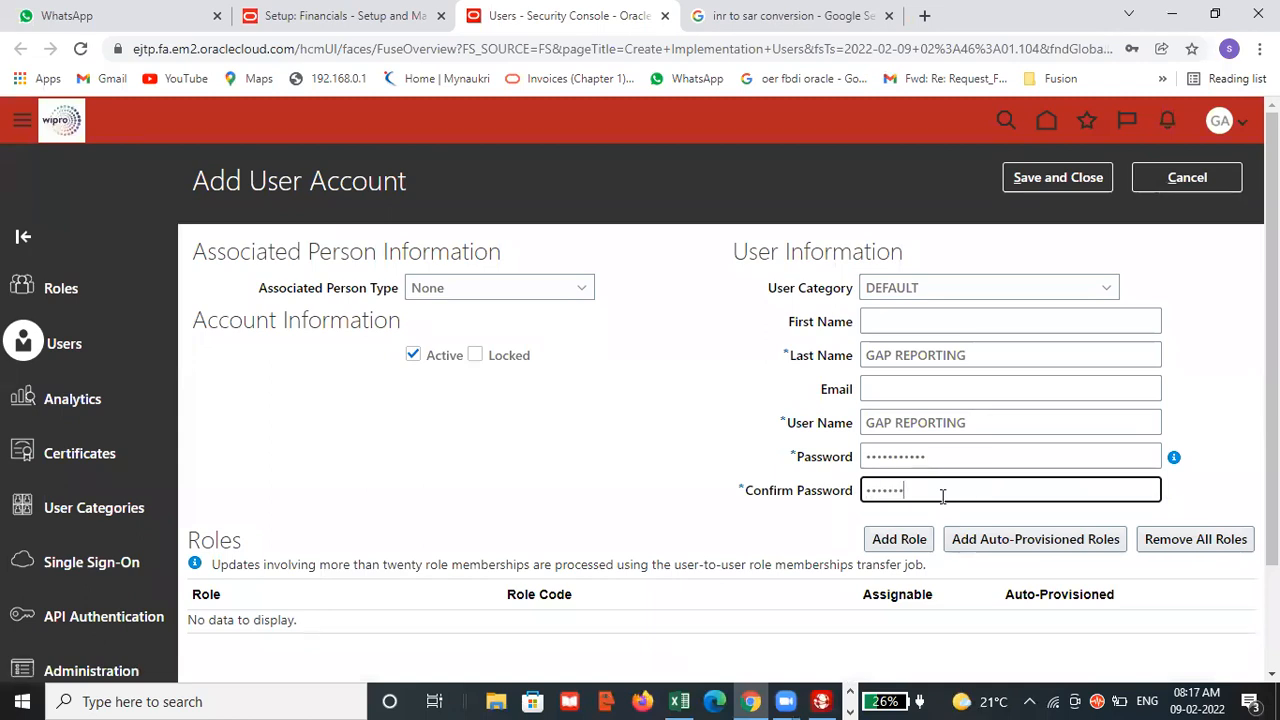
pyautogui.click(905, 539)
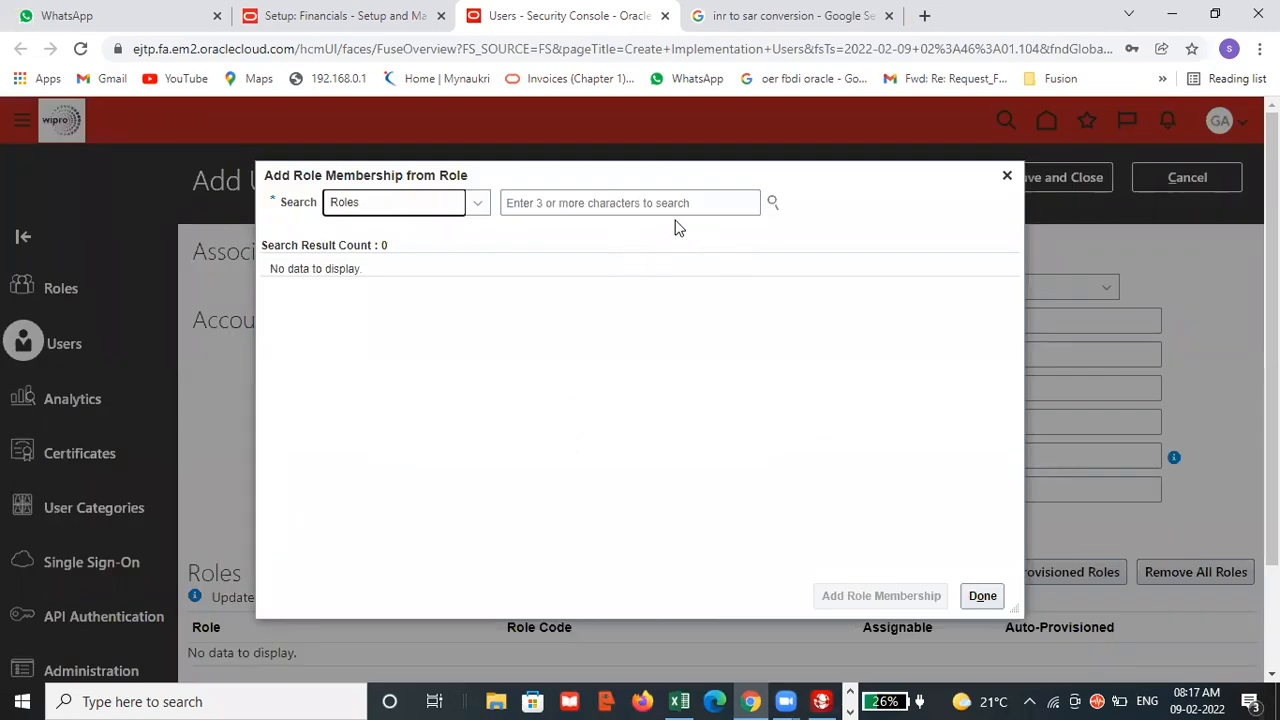
pyautogui.click(613, 698)
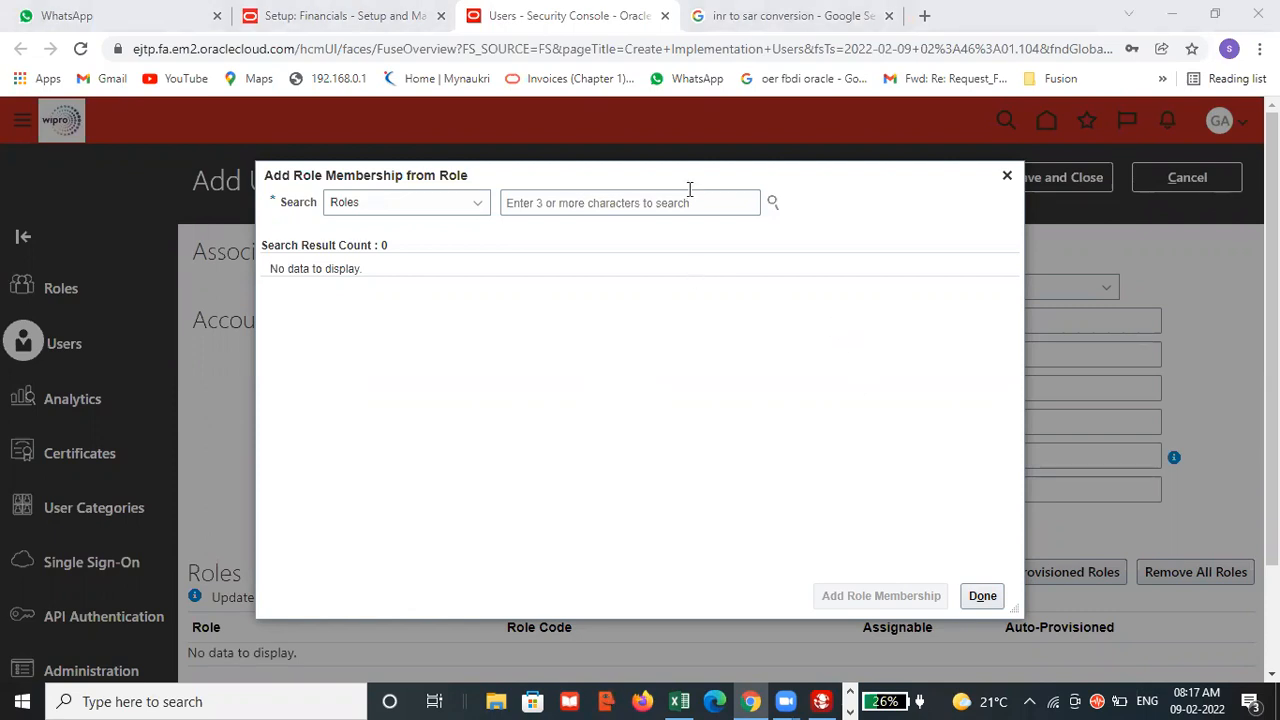
pyautogui.click(1007, 175)
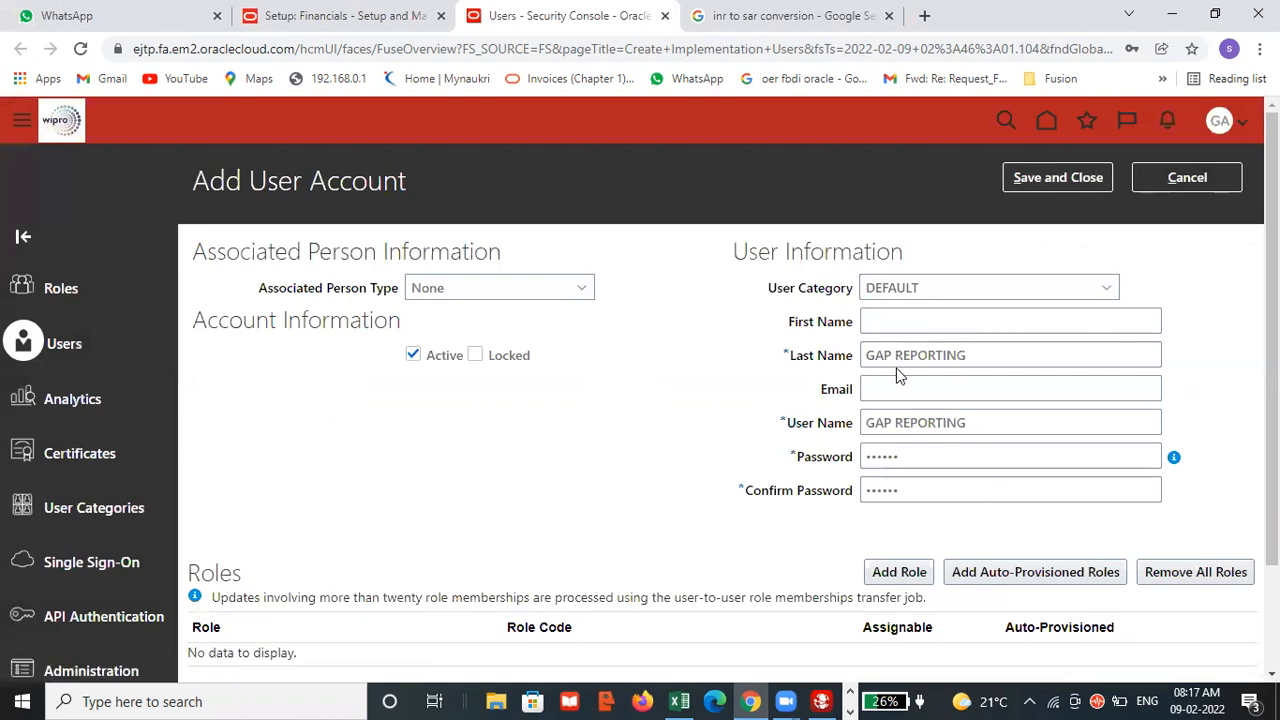
# Search the roles for "general acc" and add the General Accounting Manager role membership to the new account.
pyautogui.scroll(-1, 940, 484)
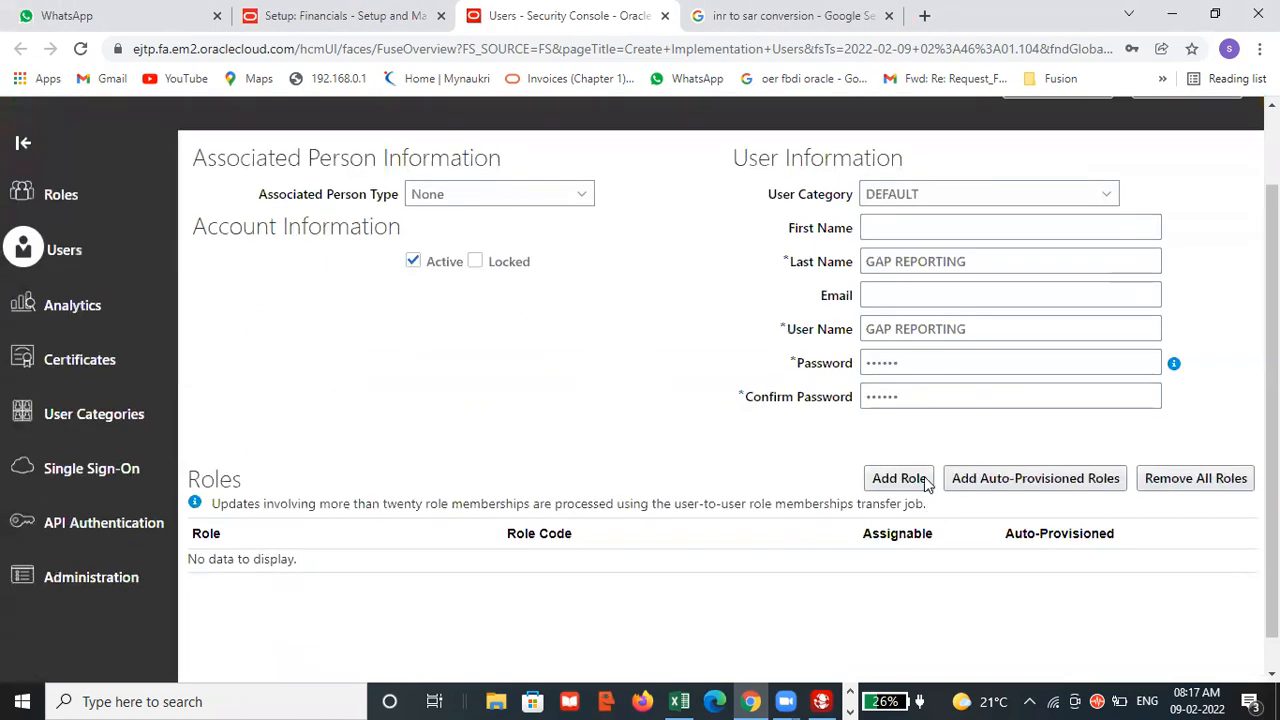
pyautogui.click(905, 479)
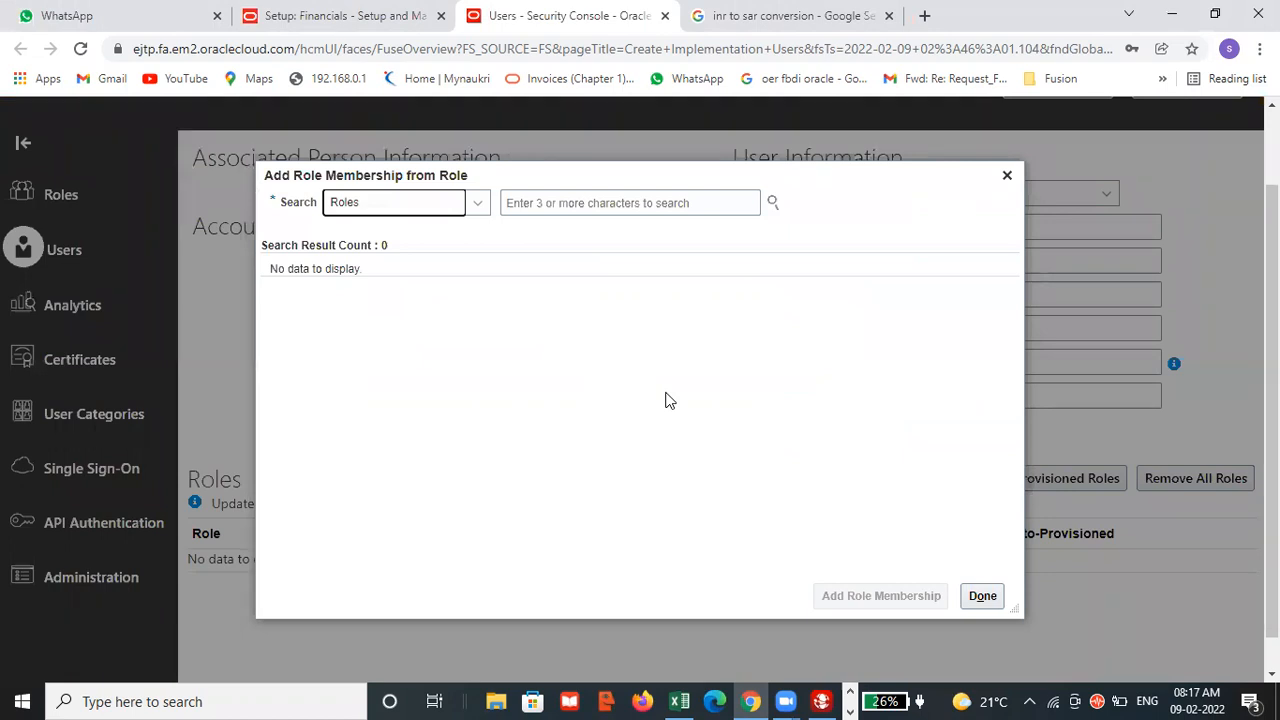
pyautogui.click(565, 205)
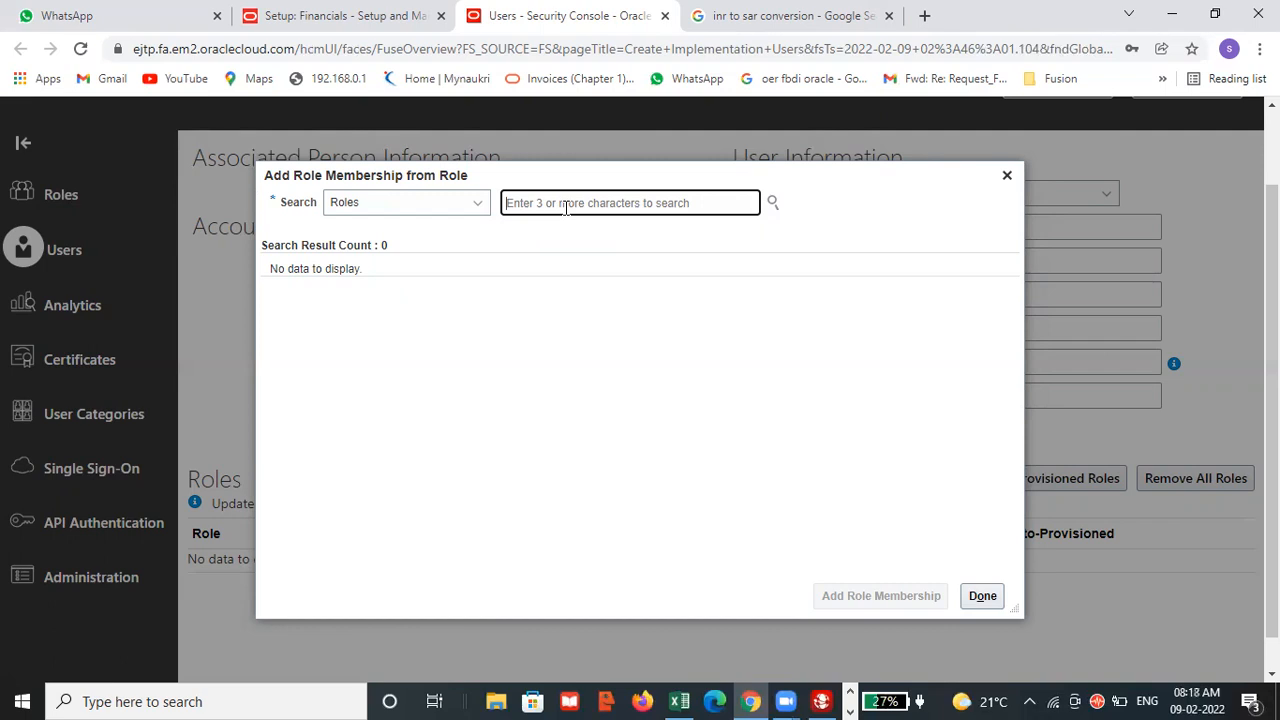
pyautogui.write('ge')
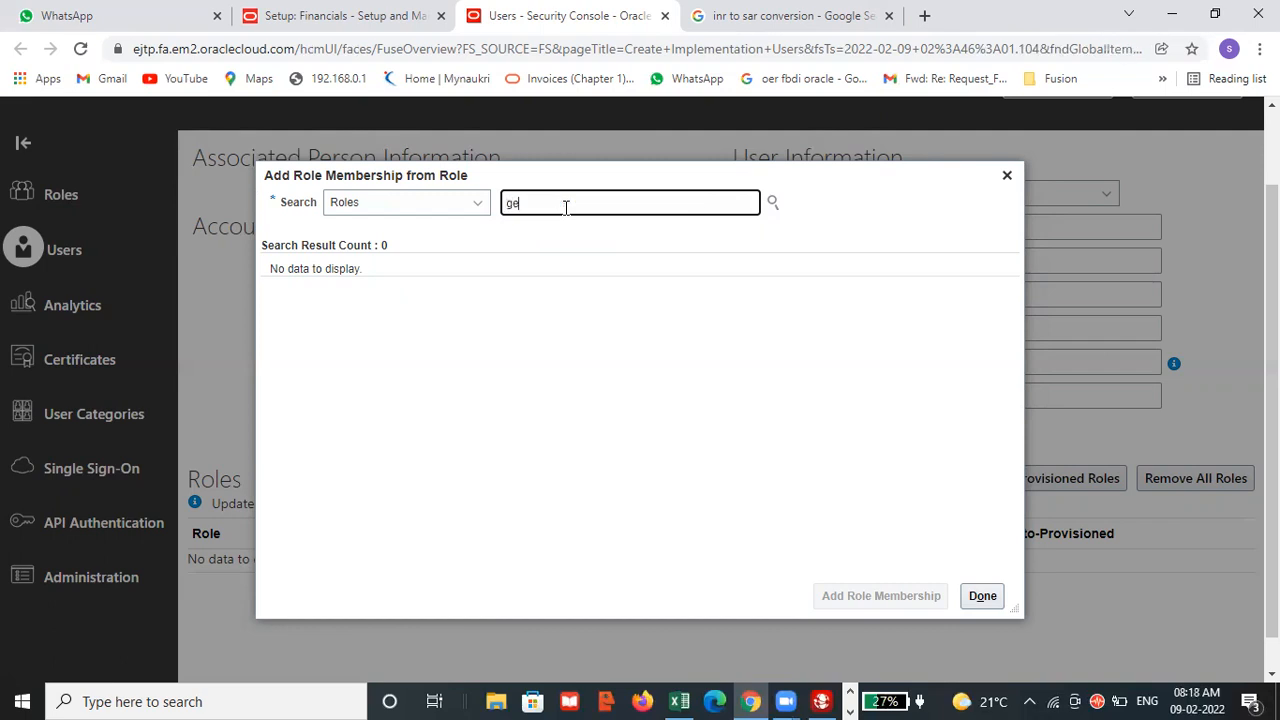
pyautogui.write('neral acc')
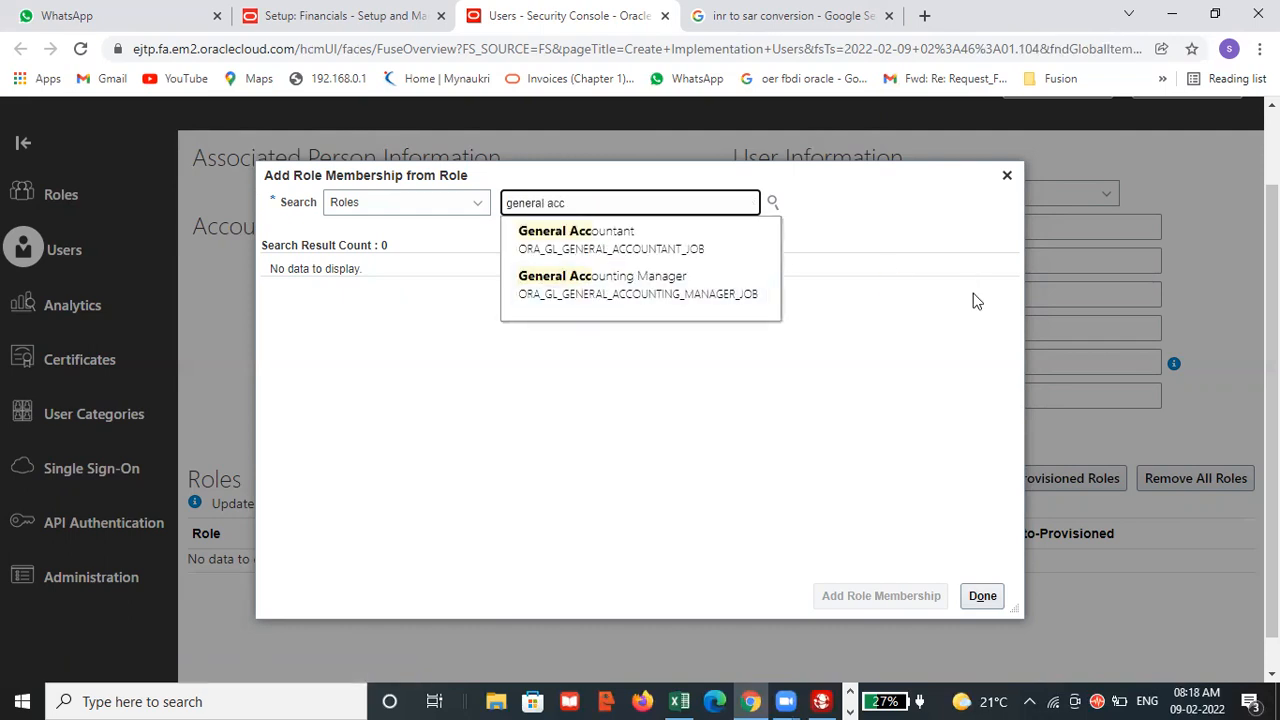
pyautogui.click(615, 287)
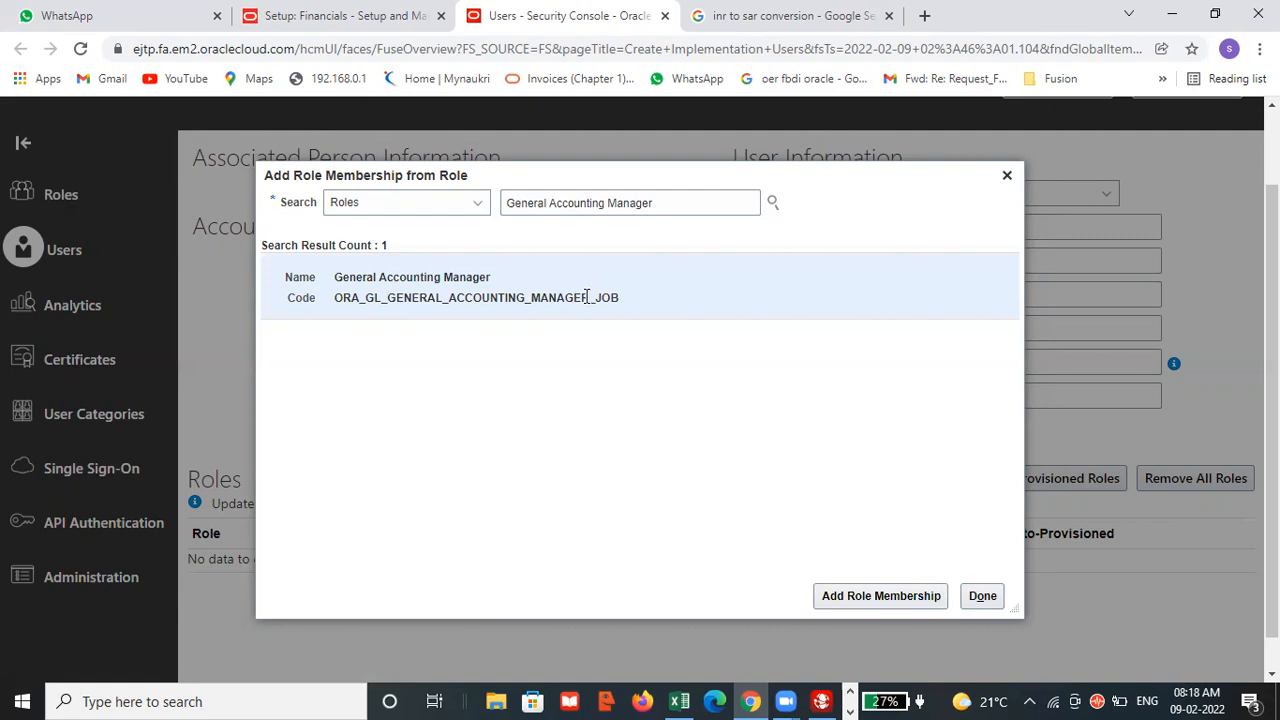
pyautogui.click(906, 596)
# Add the General Accountant role membership to the account and finish adding roles.
pyautogui.click(674, 204)
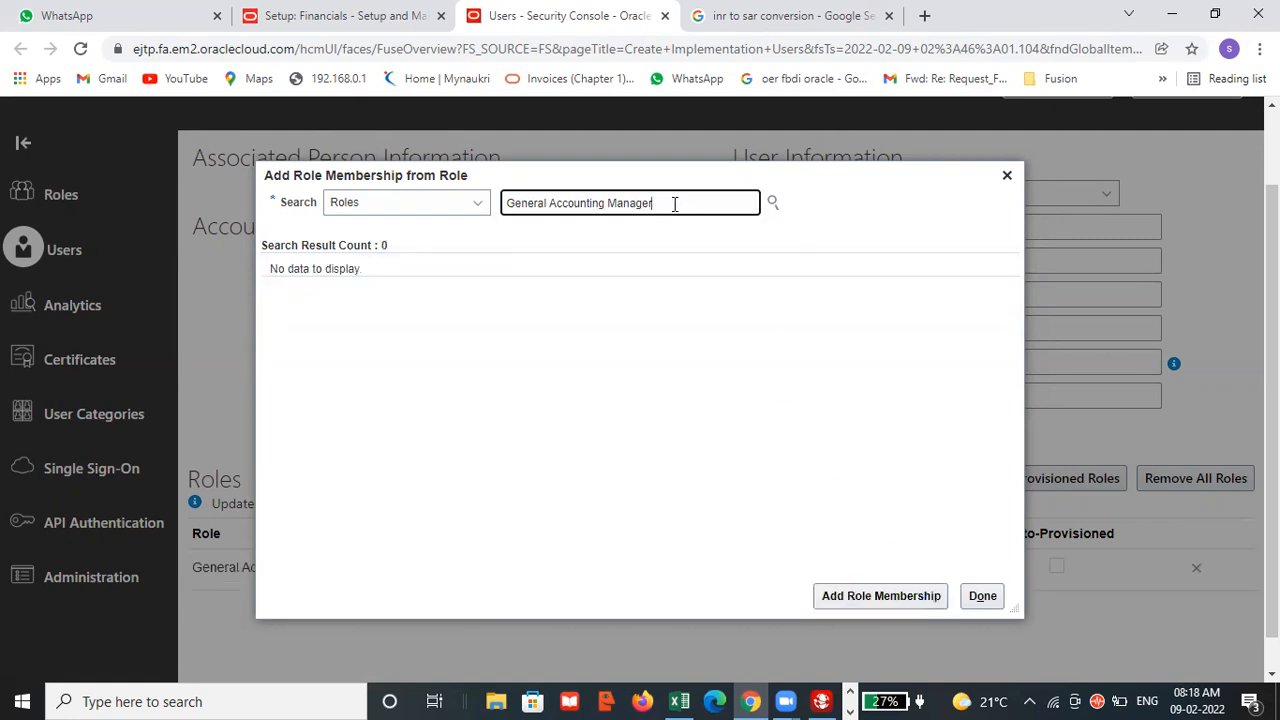
pyautogui.press('BackSpace')
pyautogui.press('BackSpace')
pyautogui.press('BackSpace')
pyautogui.press('BackSpace')
pyautogui.press('BackSpace')
pyautogui.press('BackSpace')
pyautogui.press('BackSpace')
pyautogui.press('BackSpace')
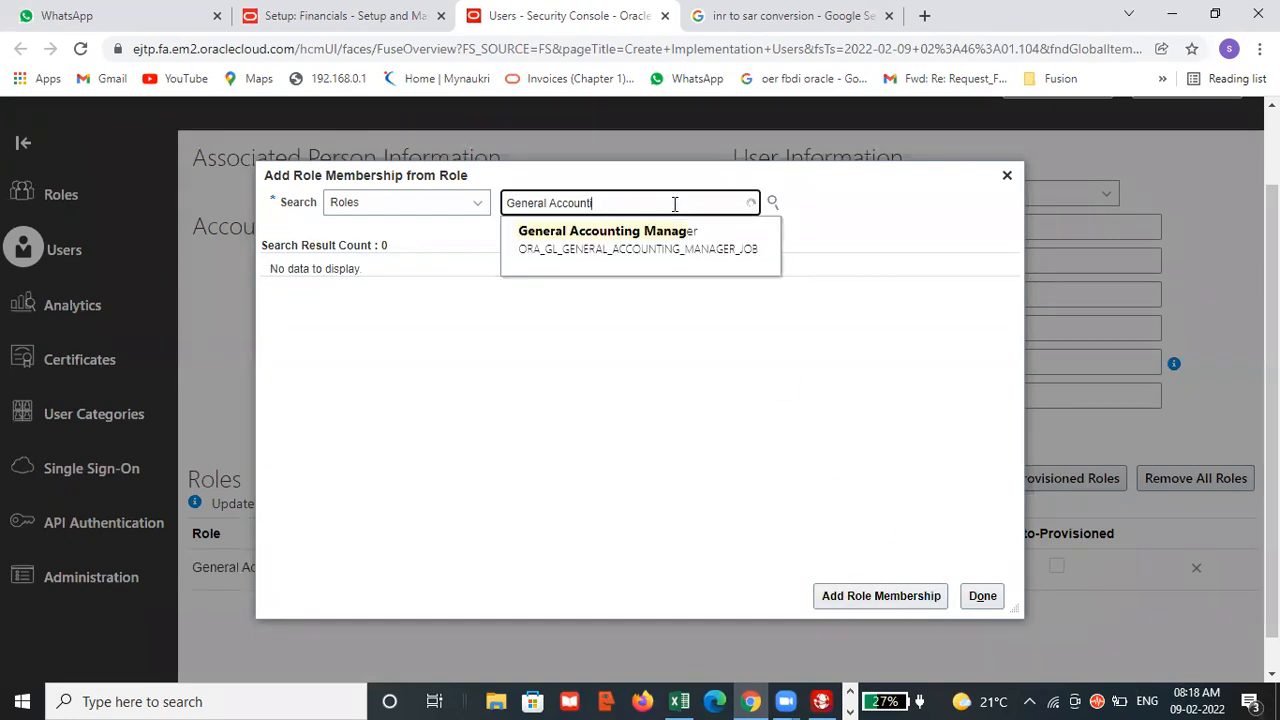
pyautogui.write('ant')
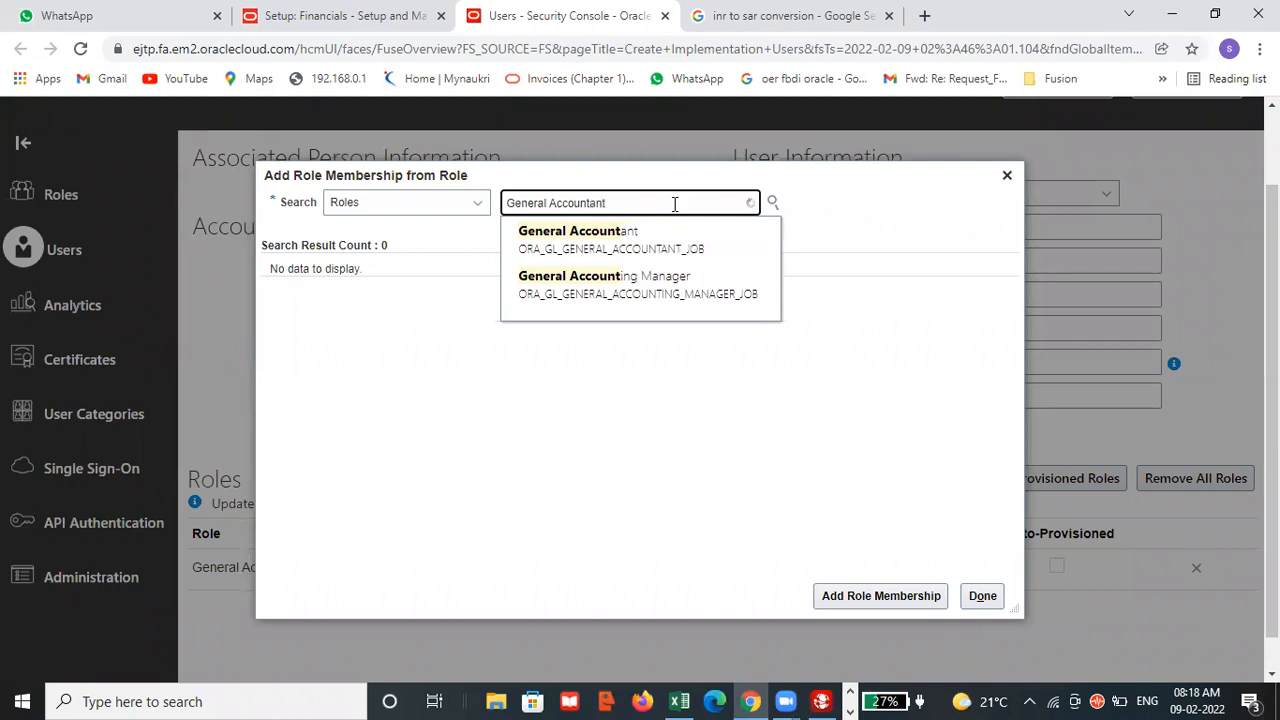
pyautogui.click(632, 241)
pyautogui.click(879, 597)
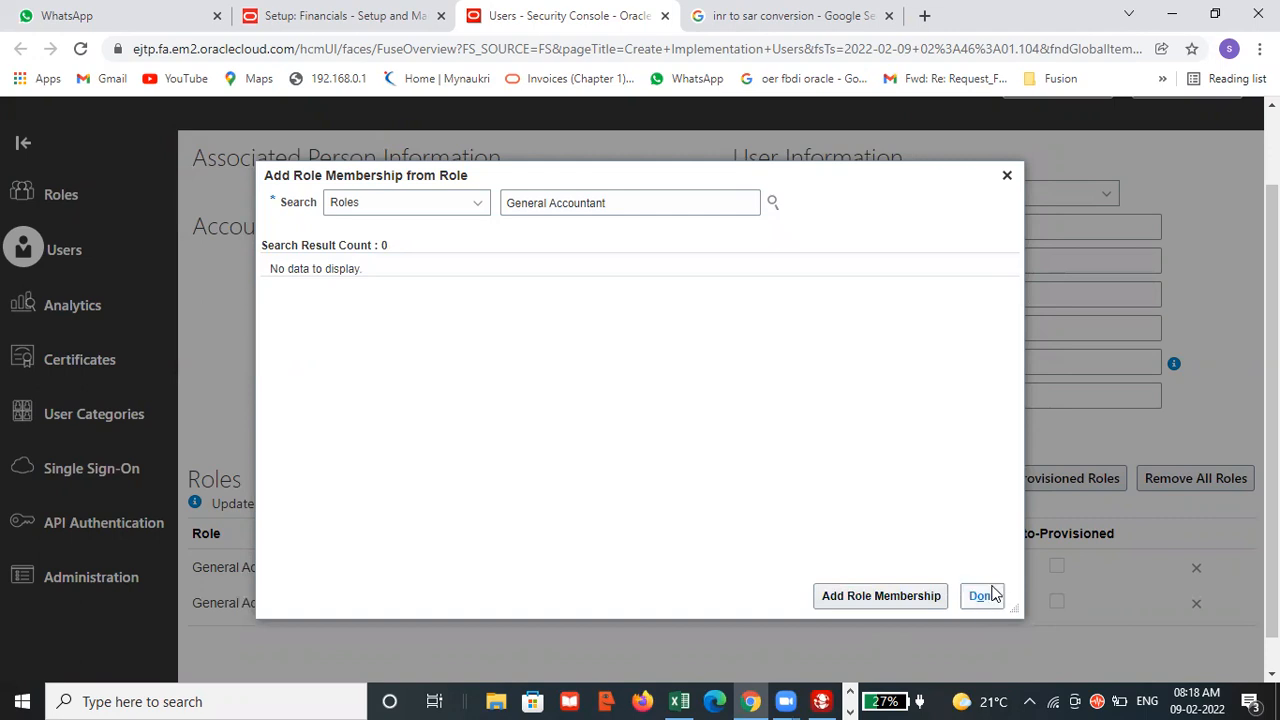
pyautogui.click(983, 596)
# Review the assigned roles, then save and close the new user account.
pyautogui.scroll(-1, 651, 528)
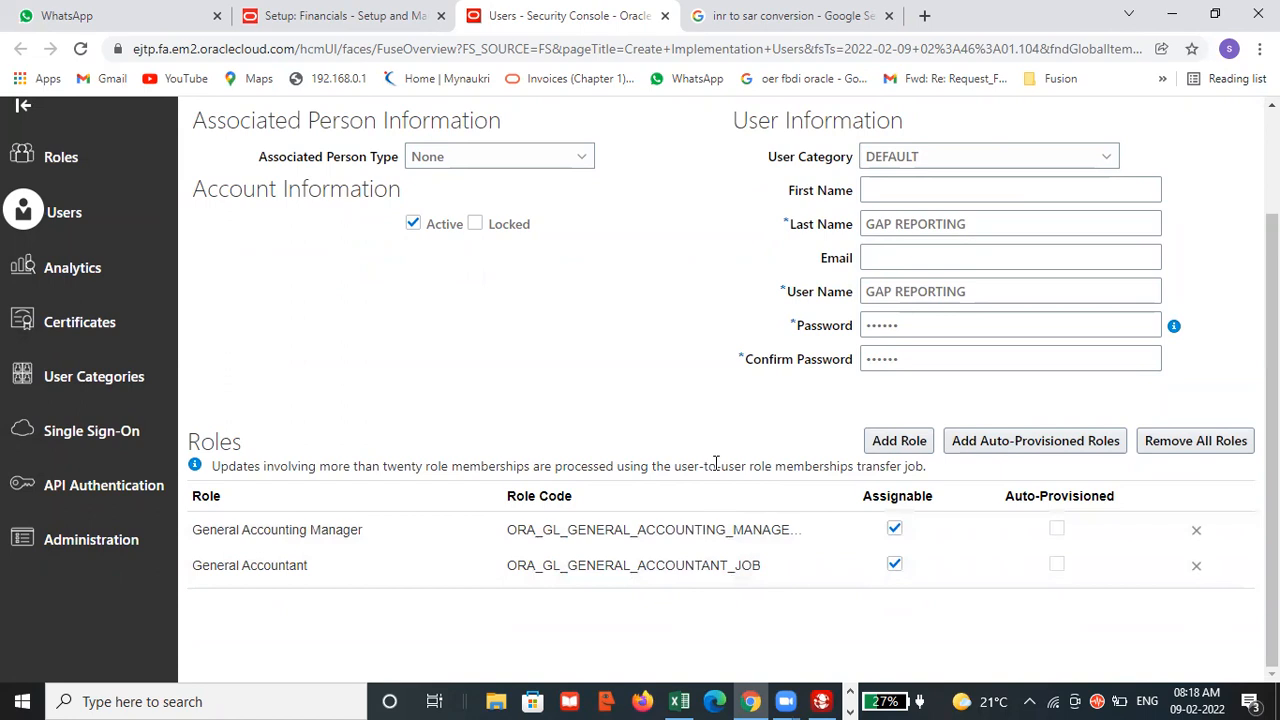
pyautogui.scroll(2, 714, 466)
pyautogui.click(1035, 176)
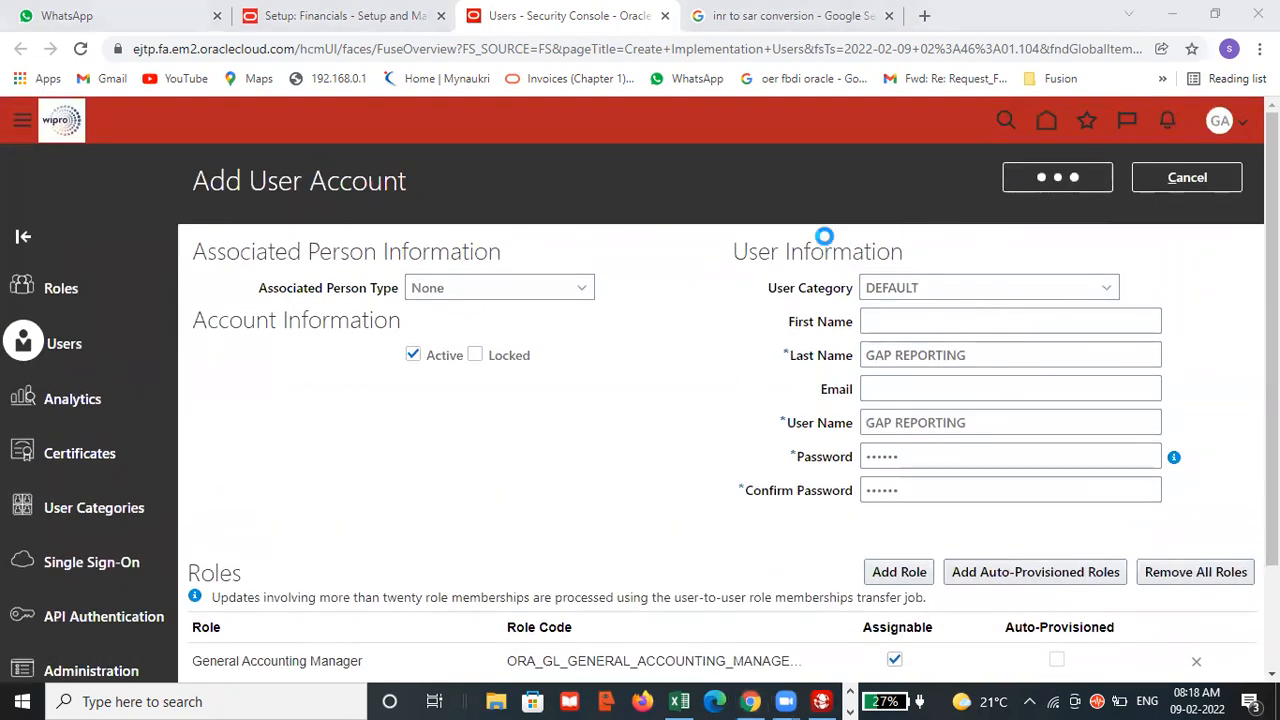
# Check the user role and data access tasks in the Excel checklist, then return to the User Accounts page in the browser.
pyautogui.hotkey('alt', 'Tab')
pyautogui.click(889, 274)
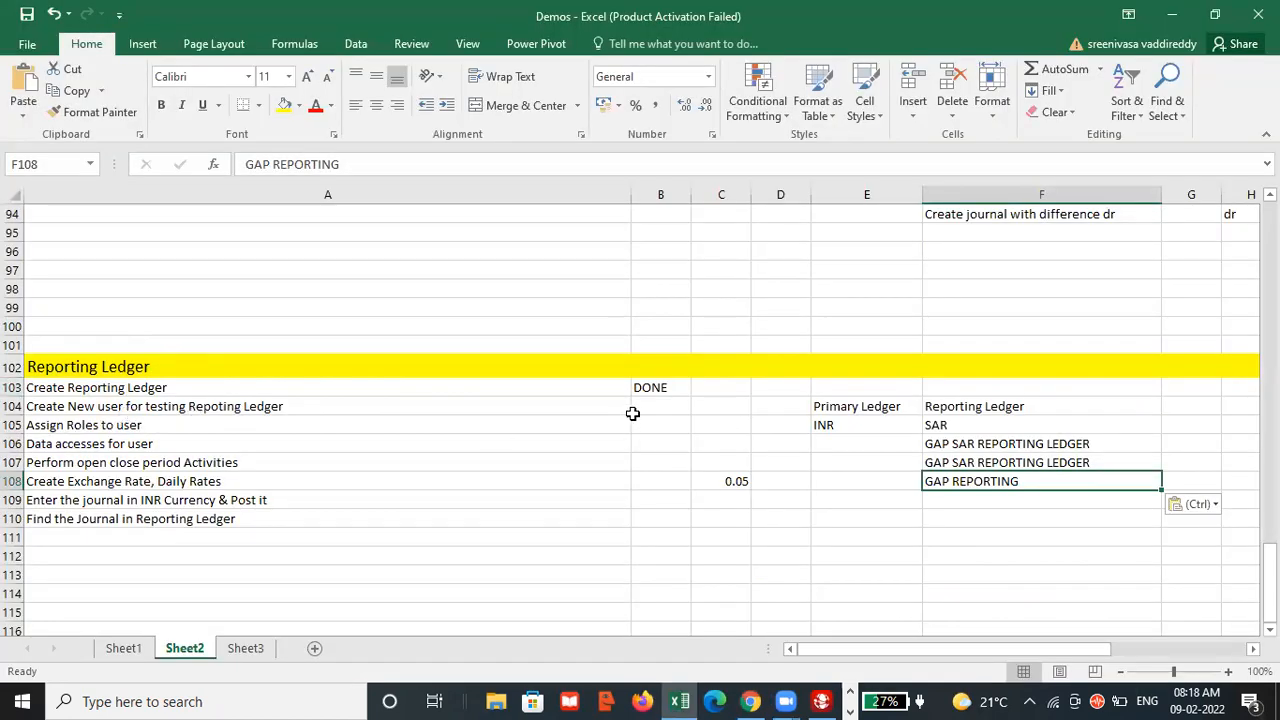
pyautogui.click(170, 425)
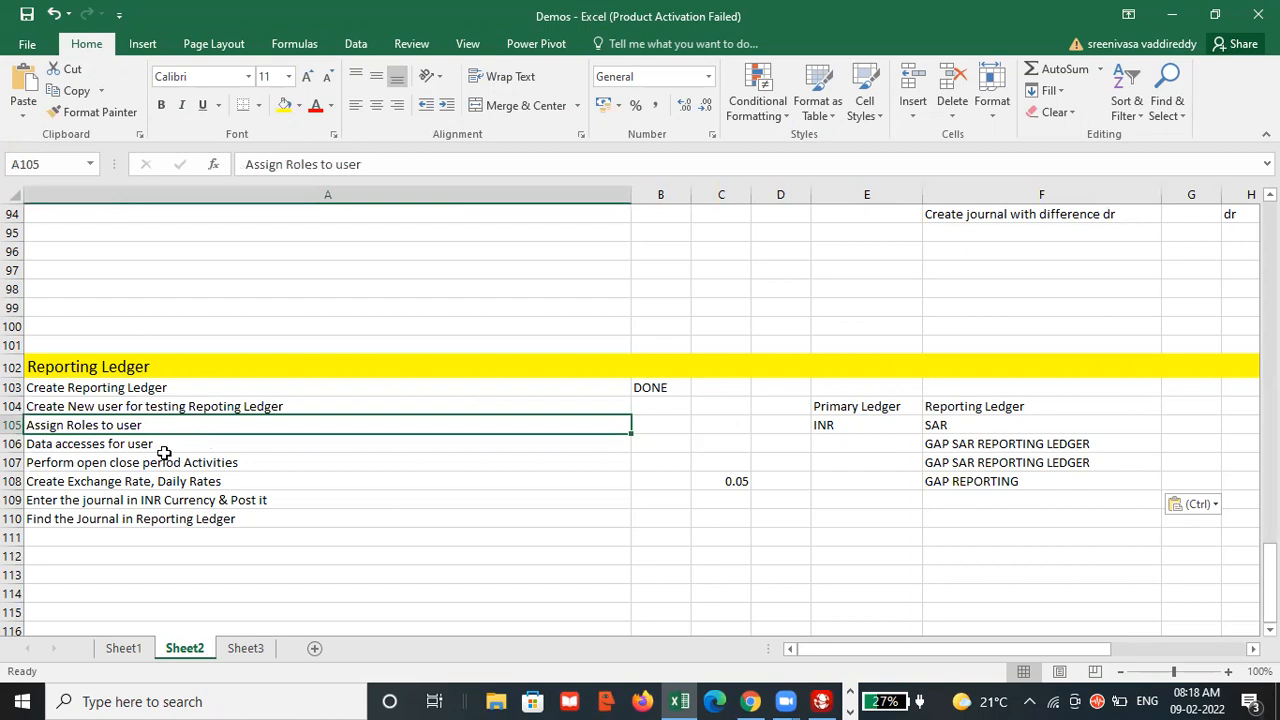
pyautogui.hotkey('alt', 'Tab')
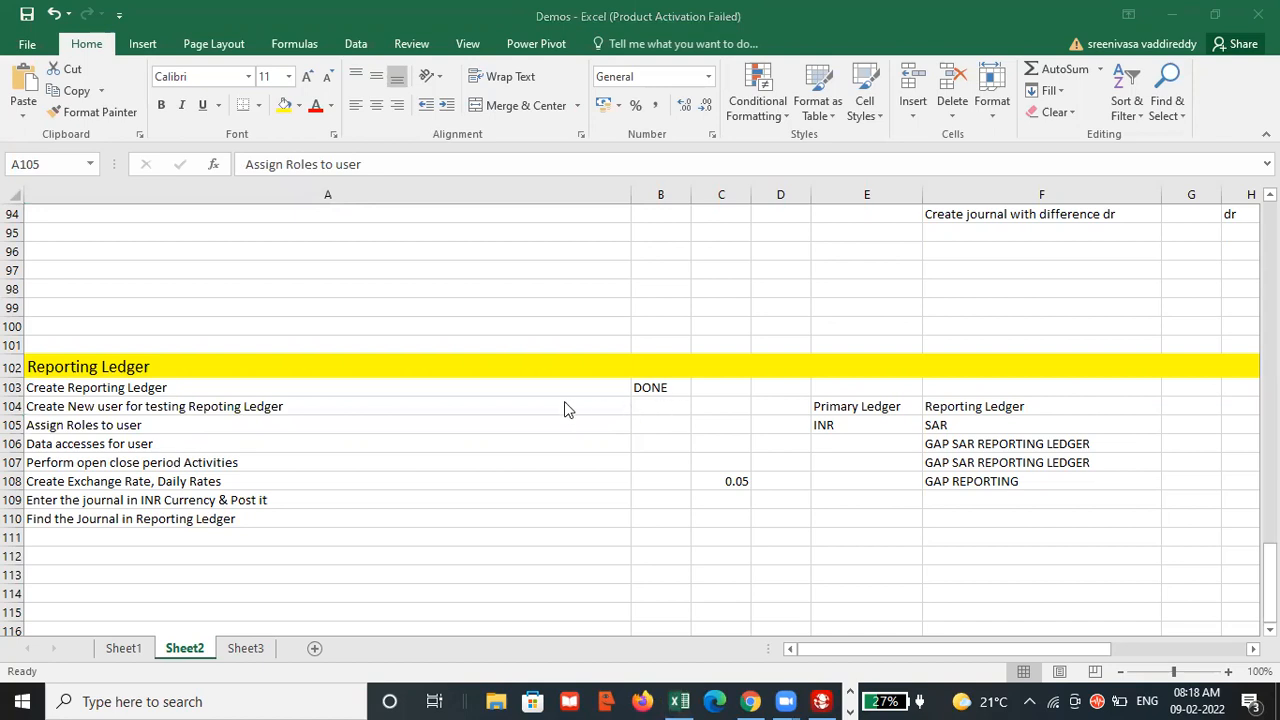
pyautogui.hotkey('alt', 'Tab')
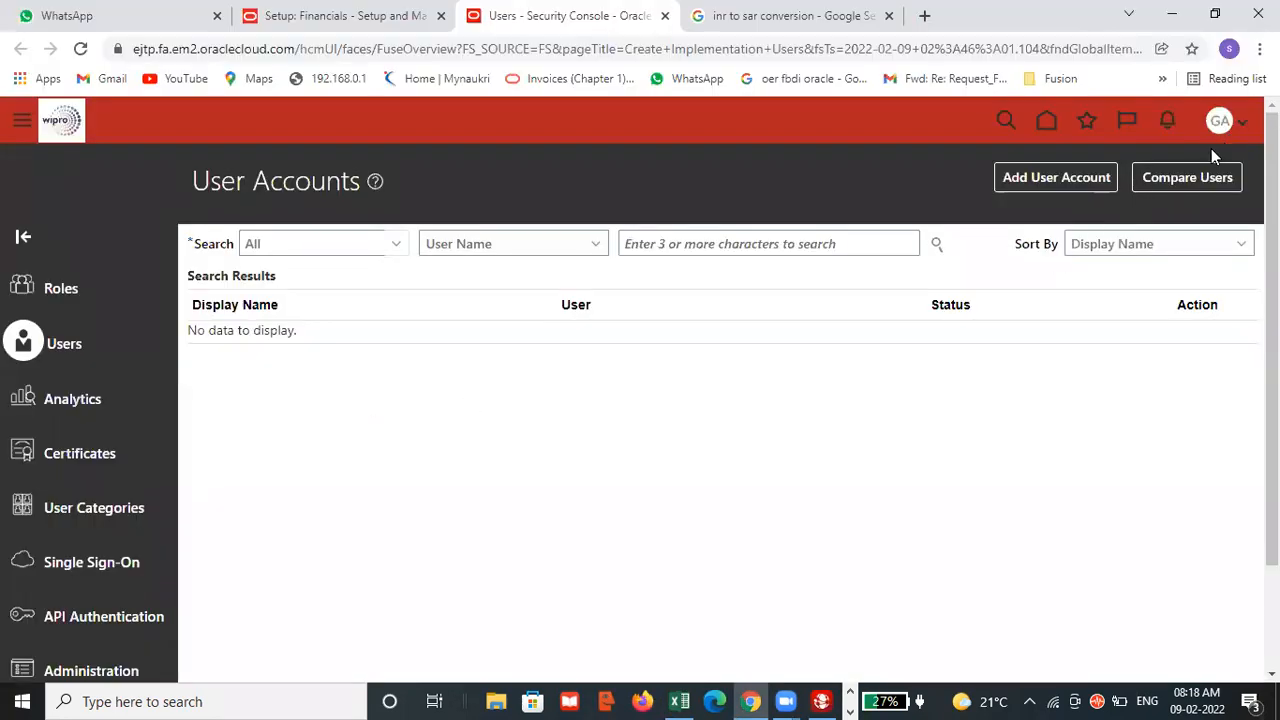
# Search the user accounts by user name for "gap" to check the newly created account.
pyautogui.click(648, 245)
pyautogui.write('gap')
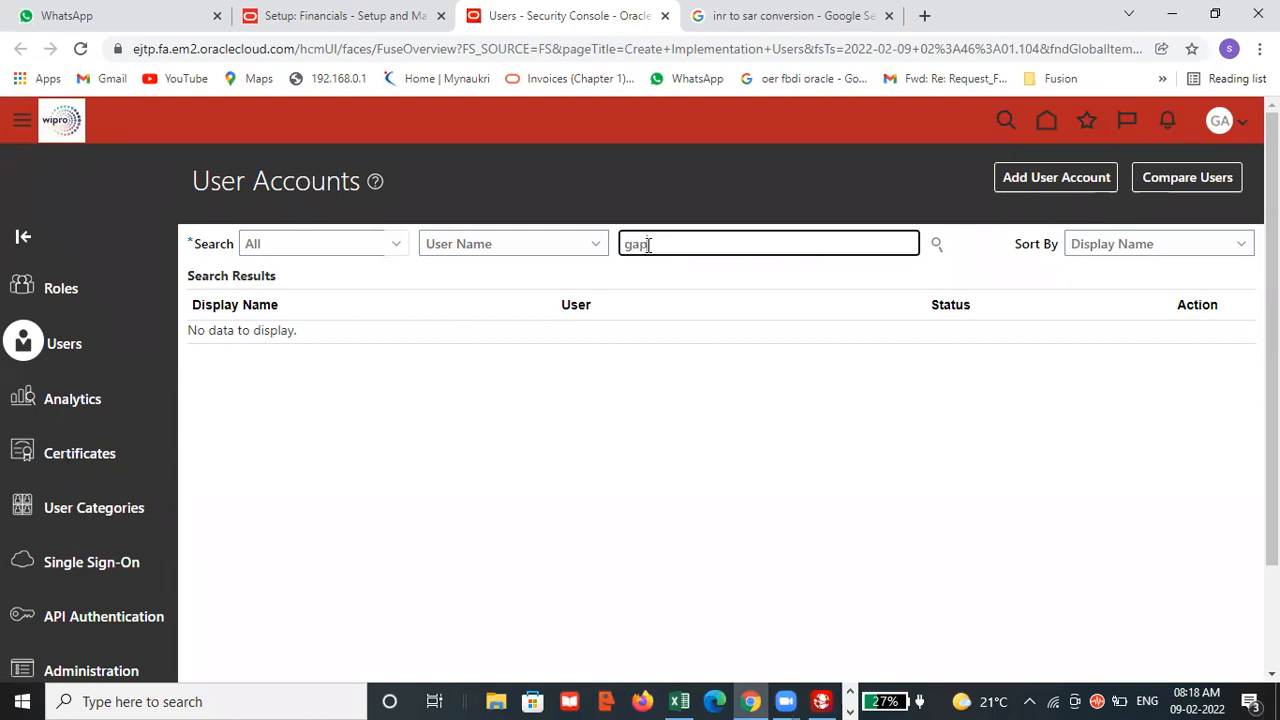
pyautogui.press('Return')
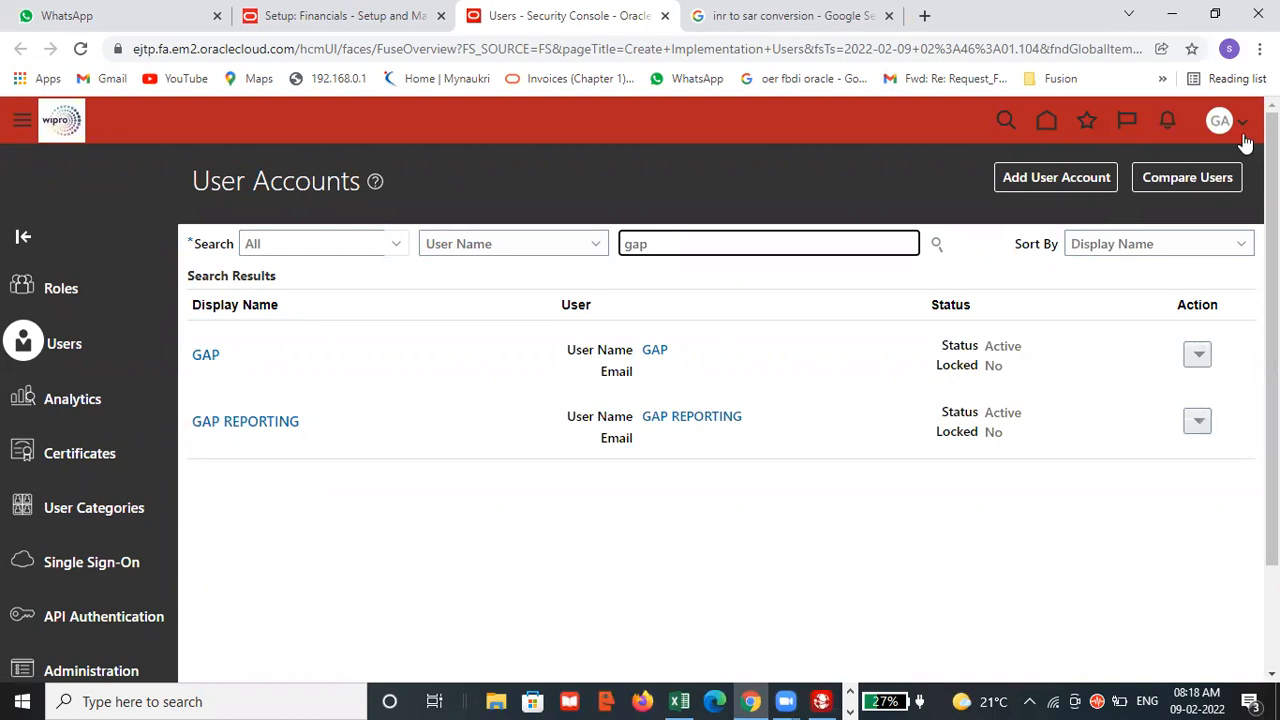
# Go from the home page to Setup and Maintenance and switch the setup offering to Financials.
pyautogui.click(1045, 121)
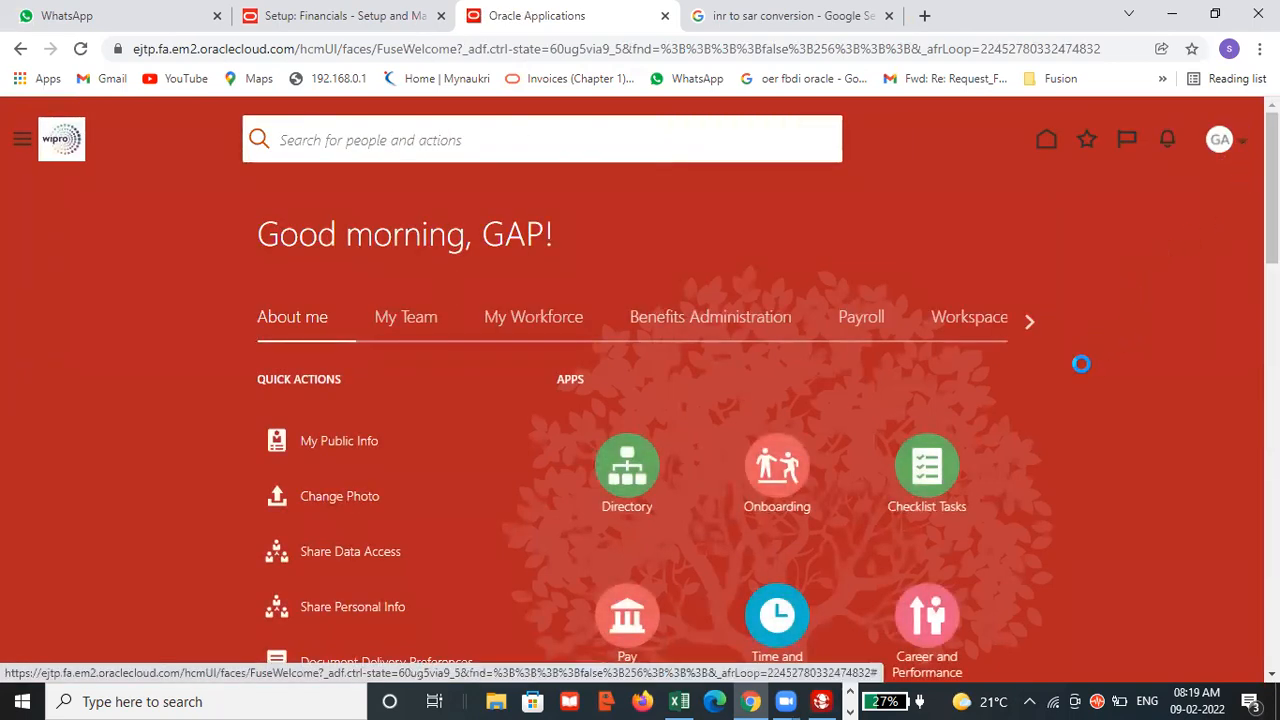
pyautogui.click(930, 418)
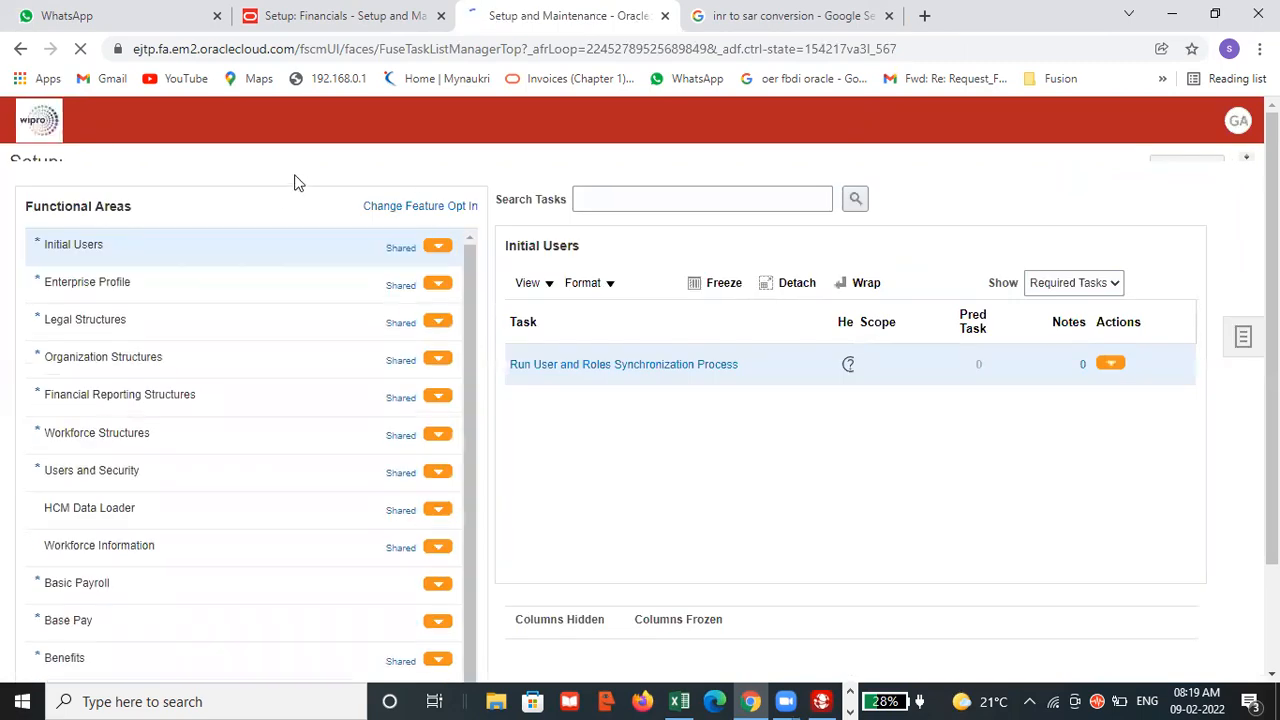
pyautogui.click(318, 173)
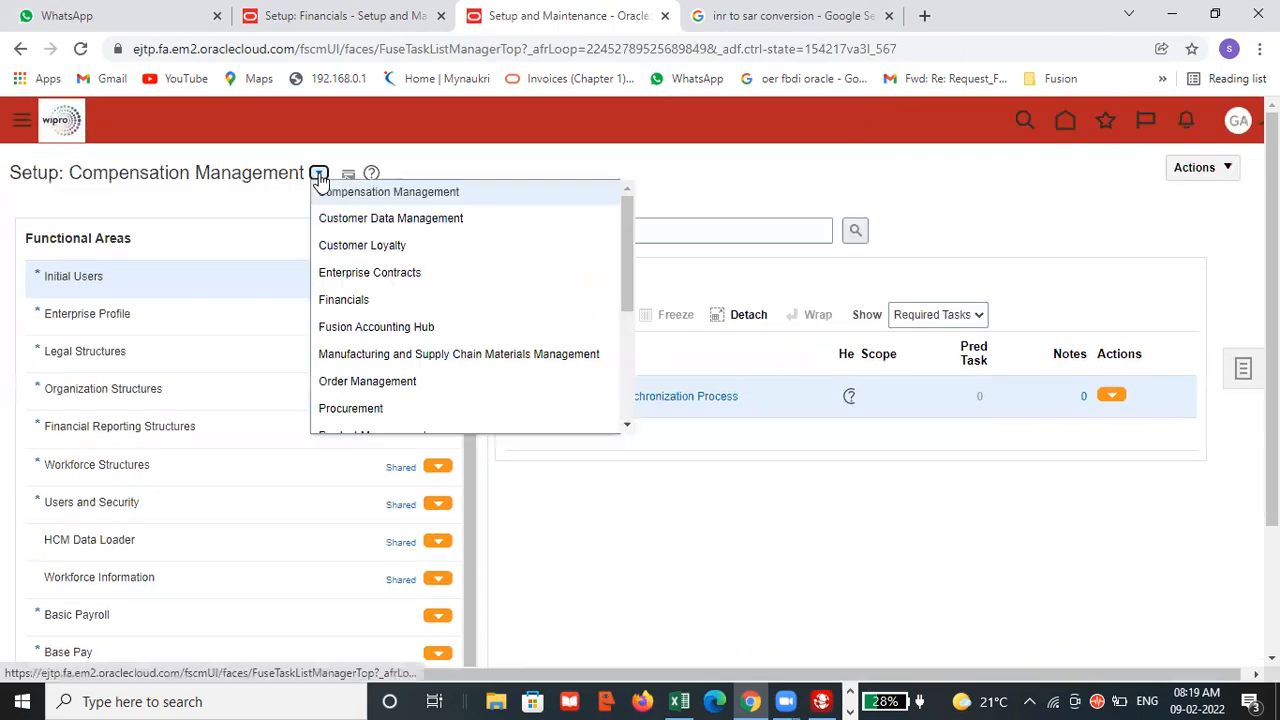
pyautogui.click(333, 301)
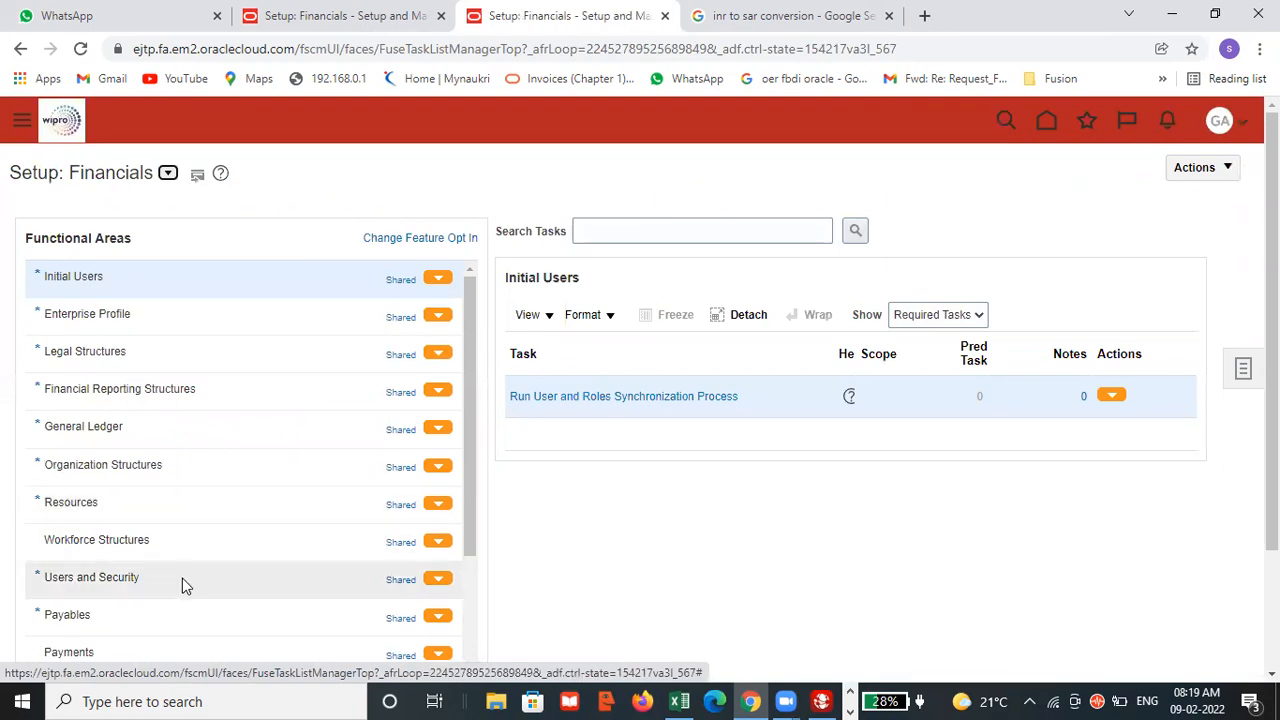
# Show all tasks of the Users and Security functional area and open Manage Data Access for Users.
pyautogui.click(182, 578)
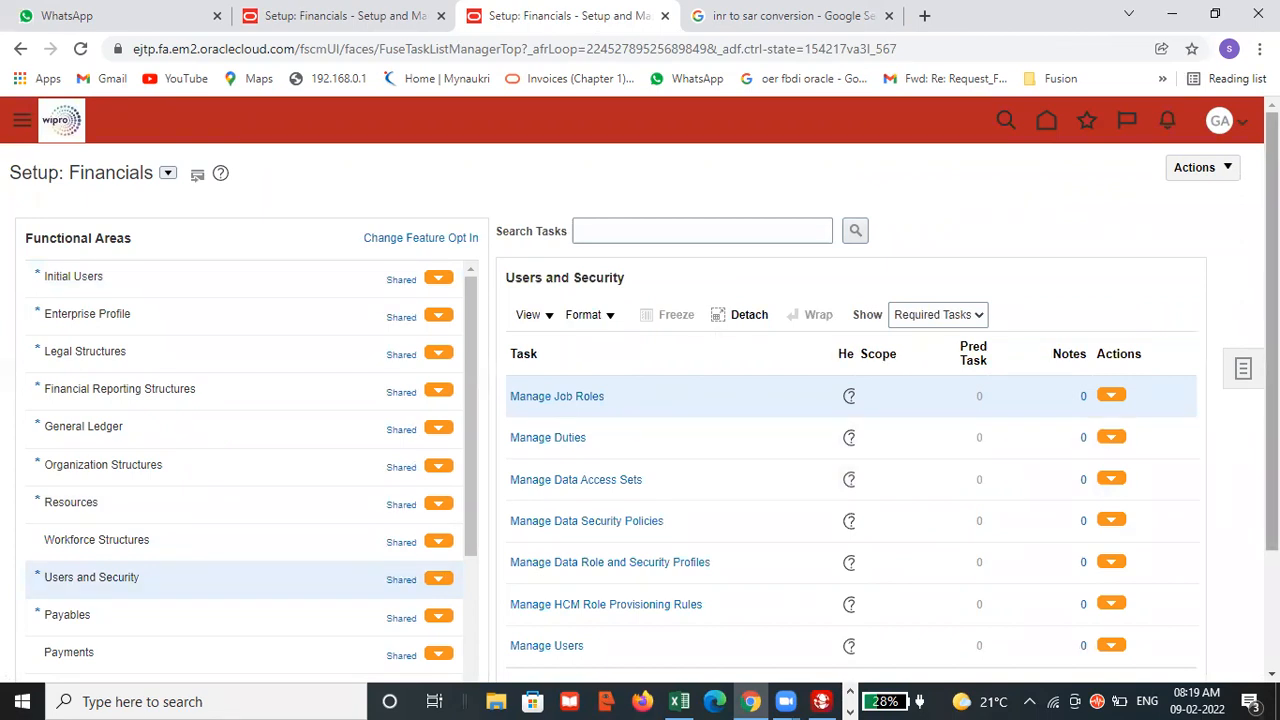
pyautogui.scroll(-2, 932, 329)
pyautogui.click(945, 191)
pyautogui.click(943, 208)
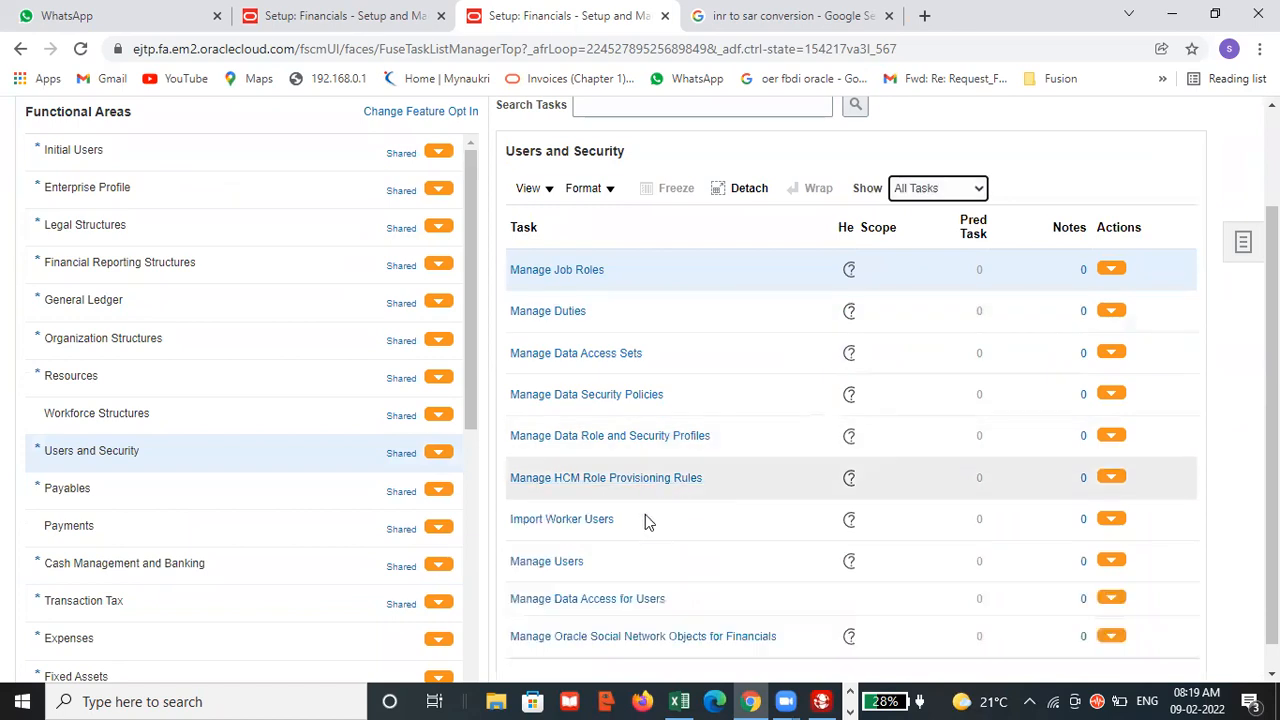
pyautogui.click(601, 607)
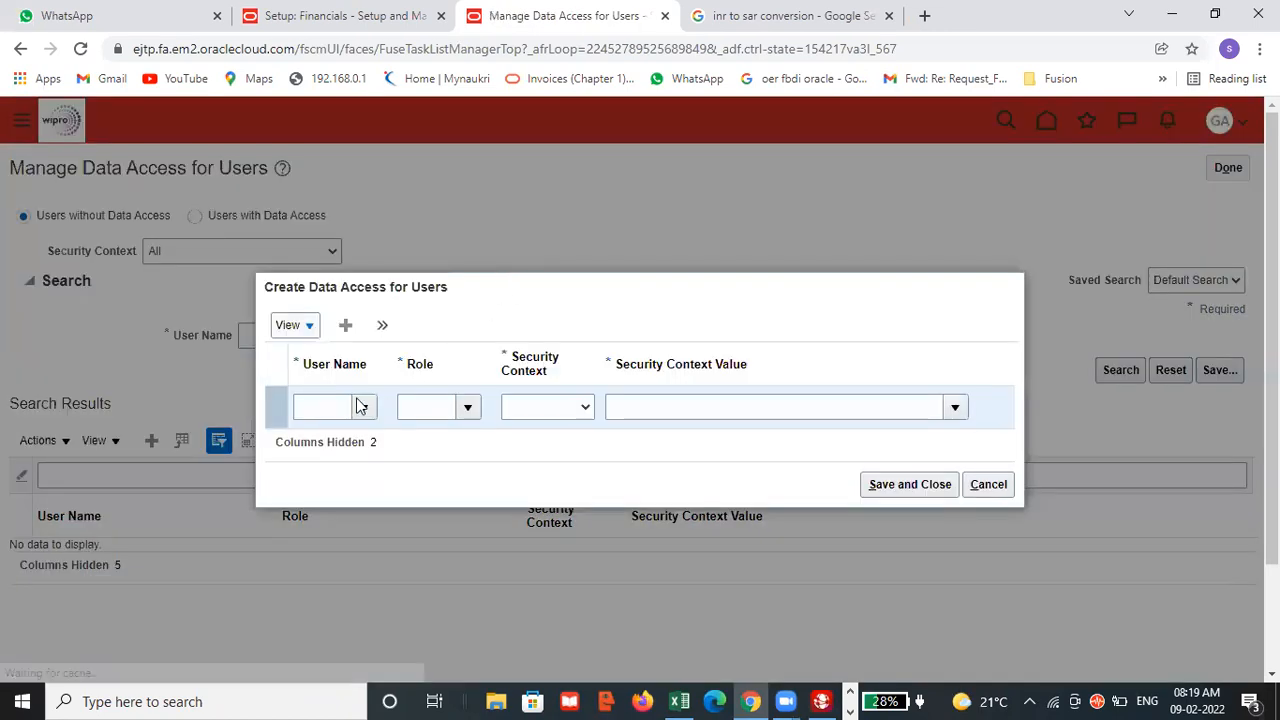
# Start a data access assignment for user GAP REPORTING with the General Accountant role.
pyautogui.click(337, 407)
pyautogui.write('gap')
pyautogui.click(354, 464)
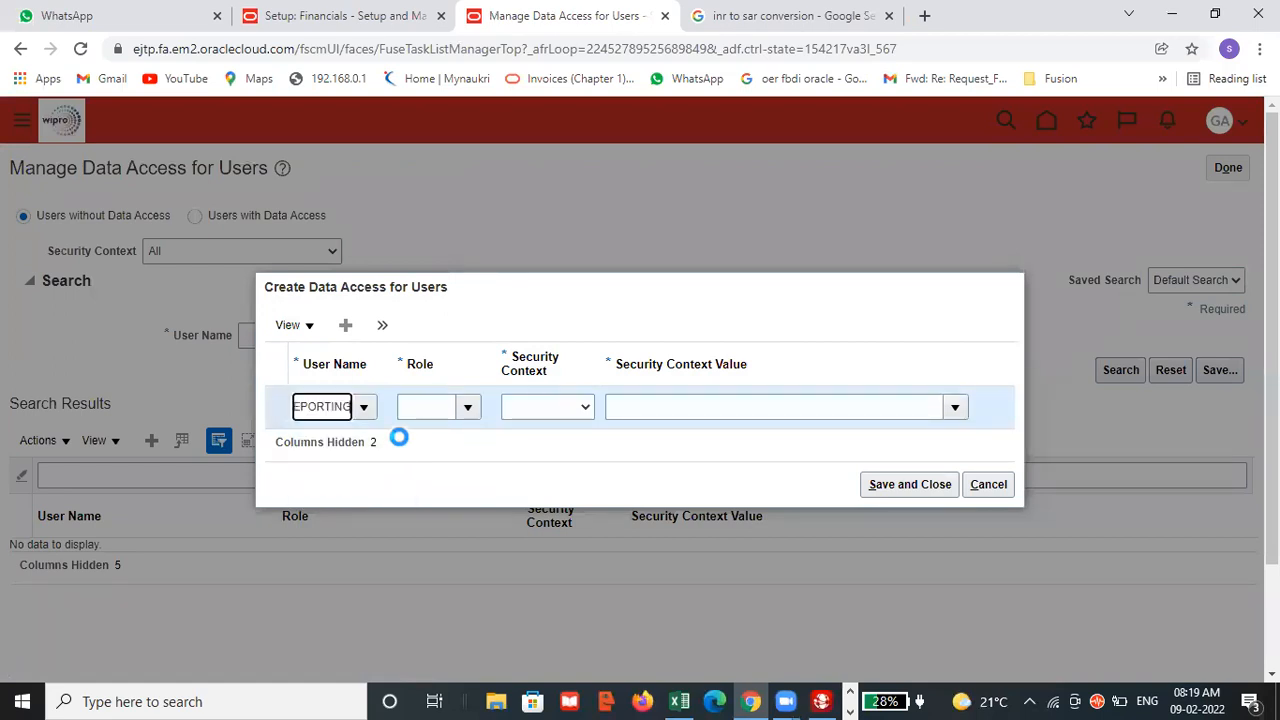
pyautogui.click(423, 406)
pyautogui.write('gen')
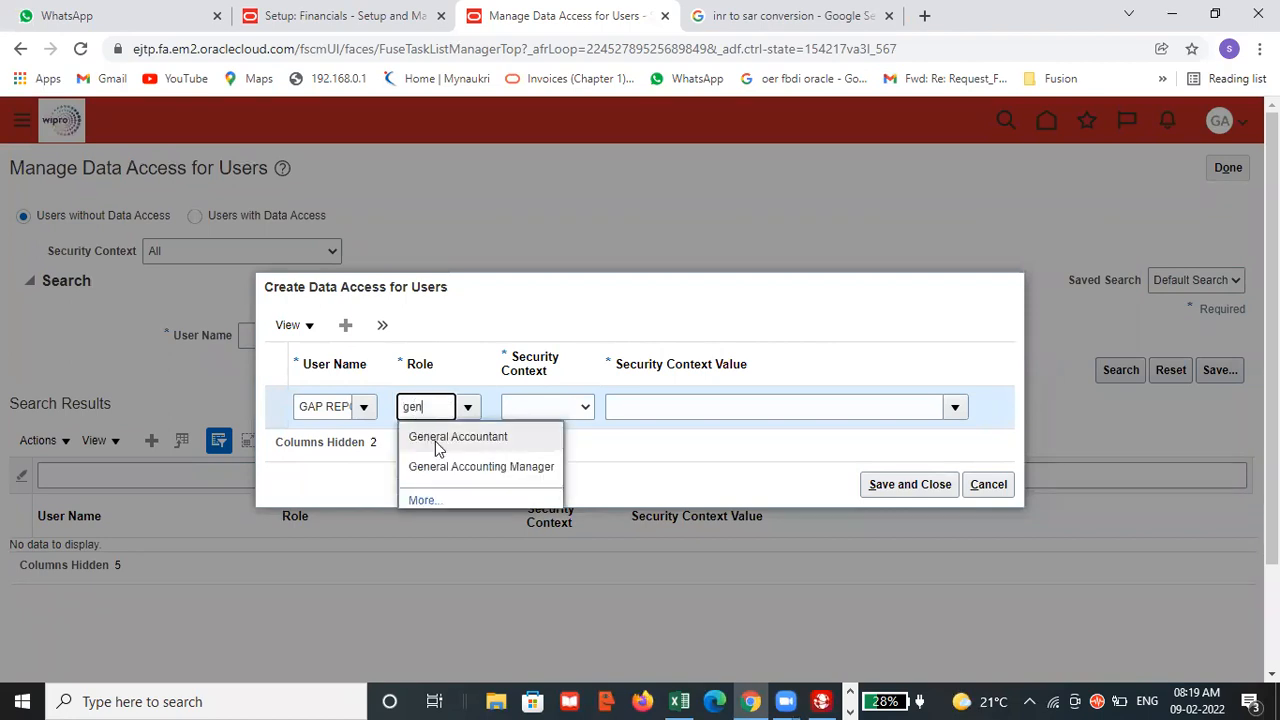
pyautogui.click(440, 437)
# Set the General Accountant row's security context to Data access set with the value GAP SAR REPORTING LEDGER.
pyautogui.click(570, 406)
pyautogui.click(545, 440)
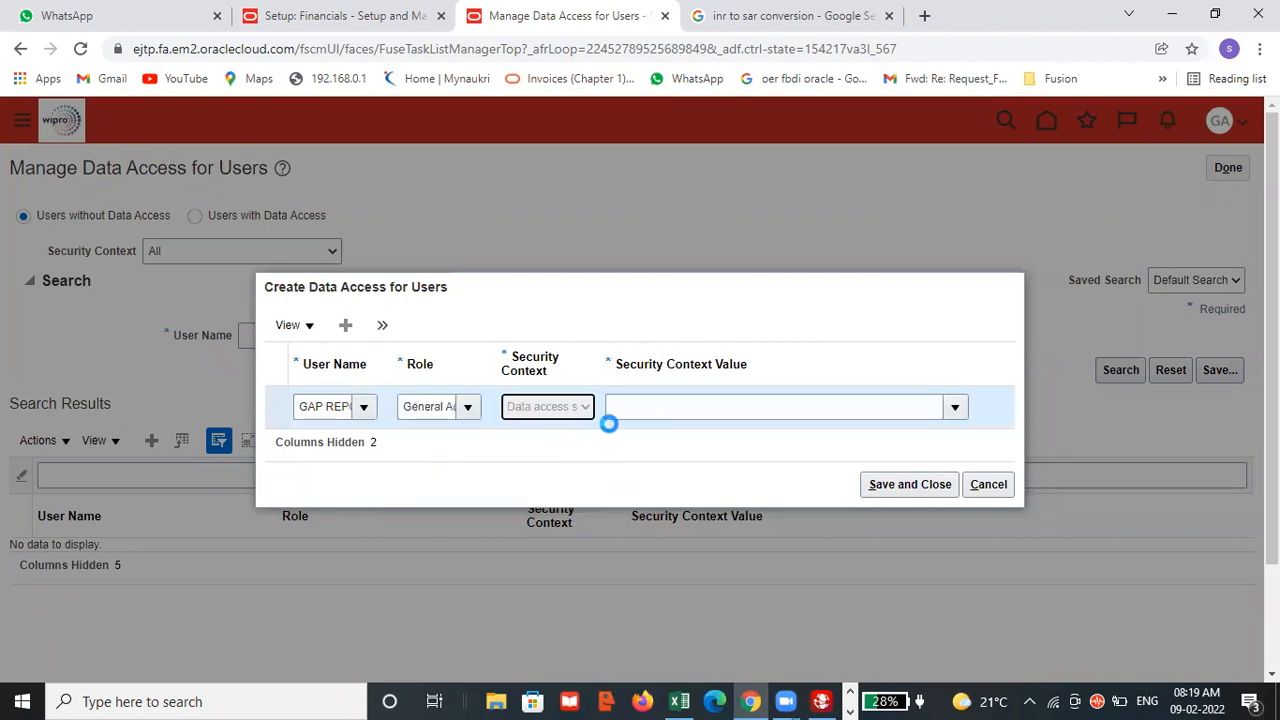
pyautogui.click(652, 406)
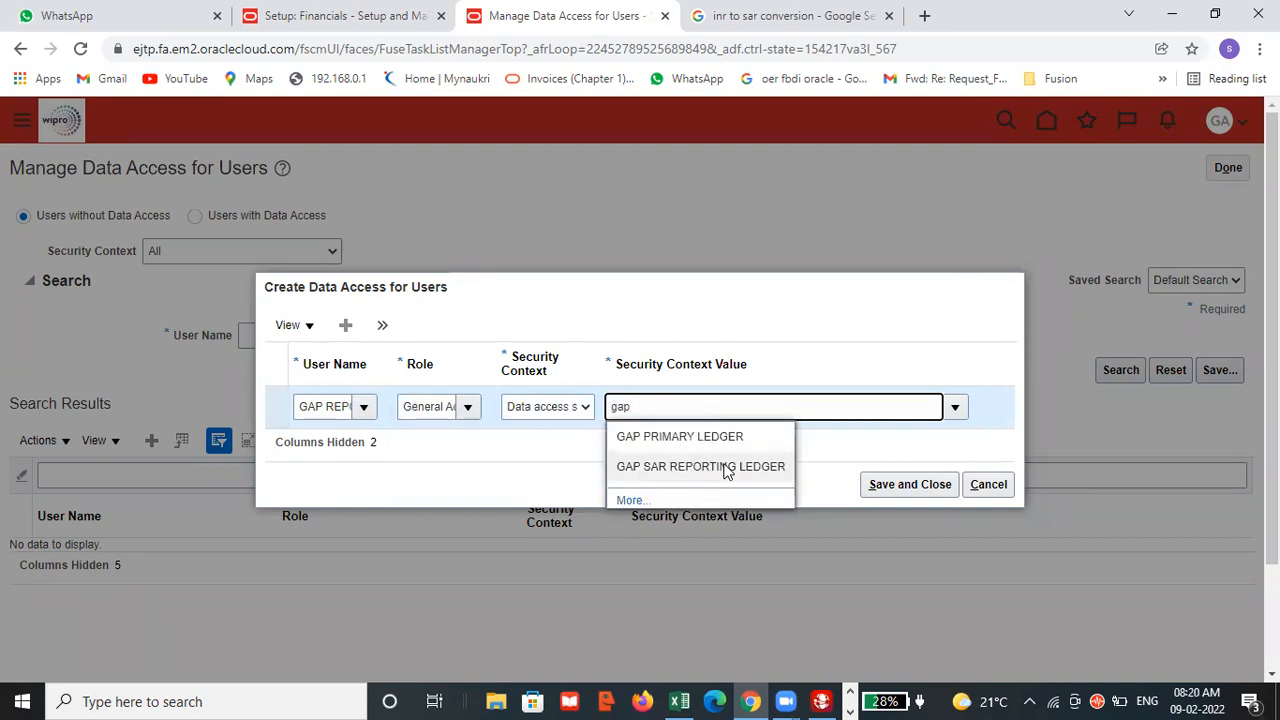
pyautogui.click(722, 466)
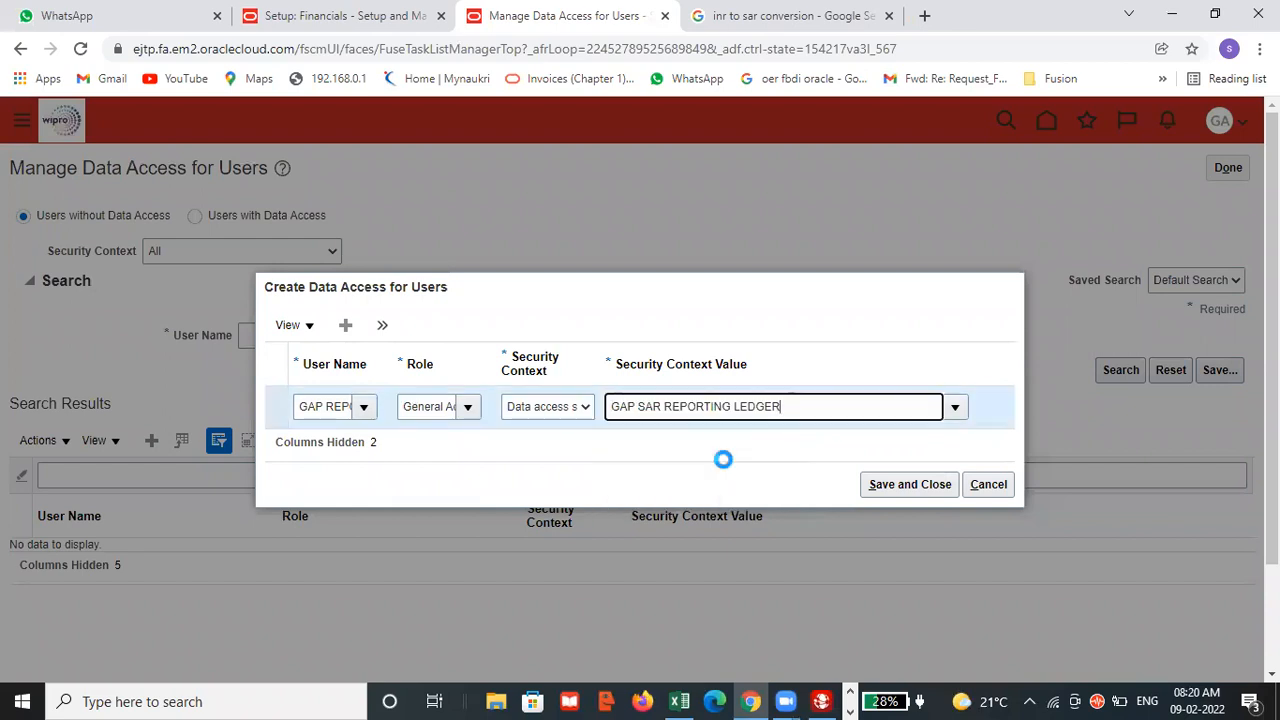
# Add a second data access row for user GAP REPORTING with the General Accounting Manager role.
pyautogui.click(345, 325)
pyautogui.click(320, 390)
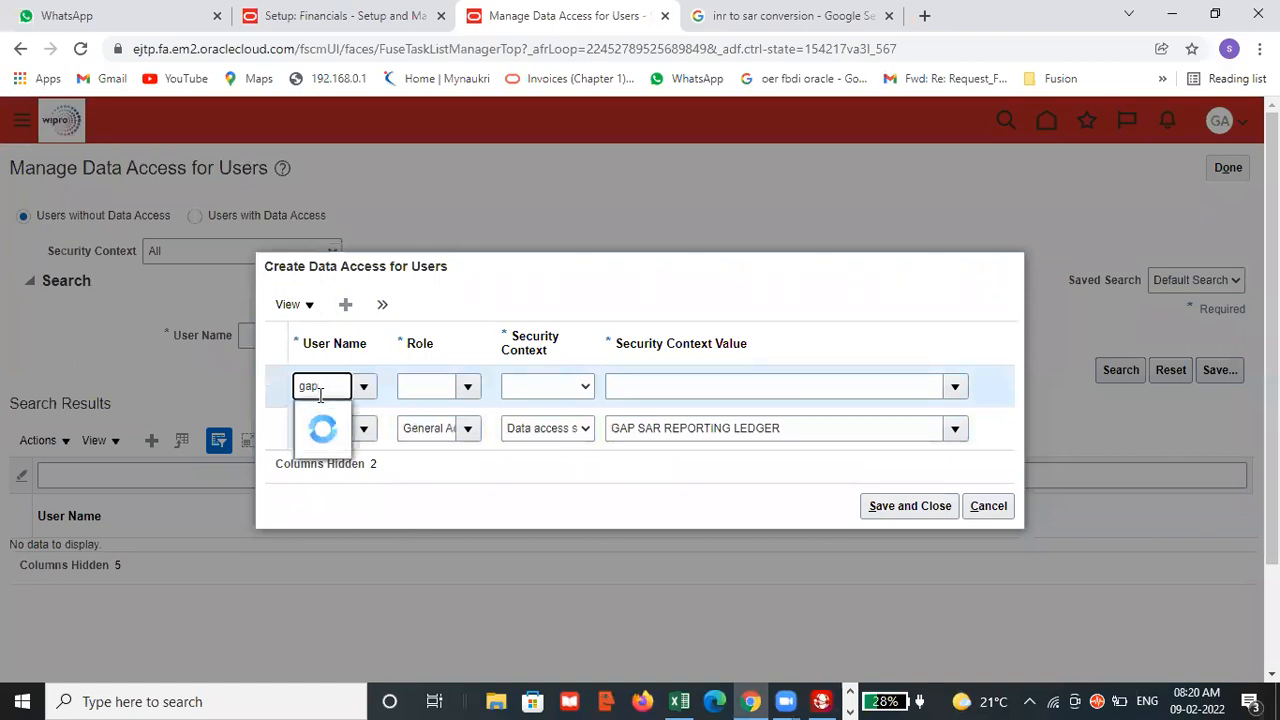
pyautogui.click(327, 446)
pyautogui.click(429, 386)
pyautogui.write('gen')
pyautogui.click(463, 444)
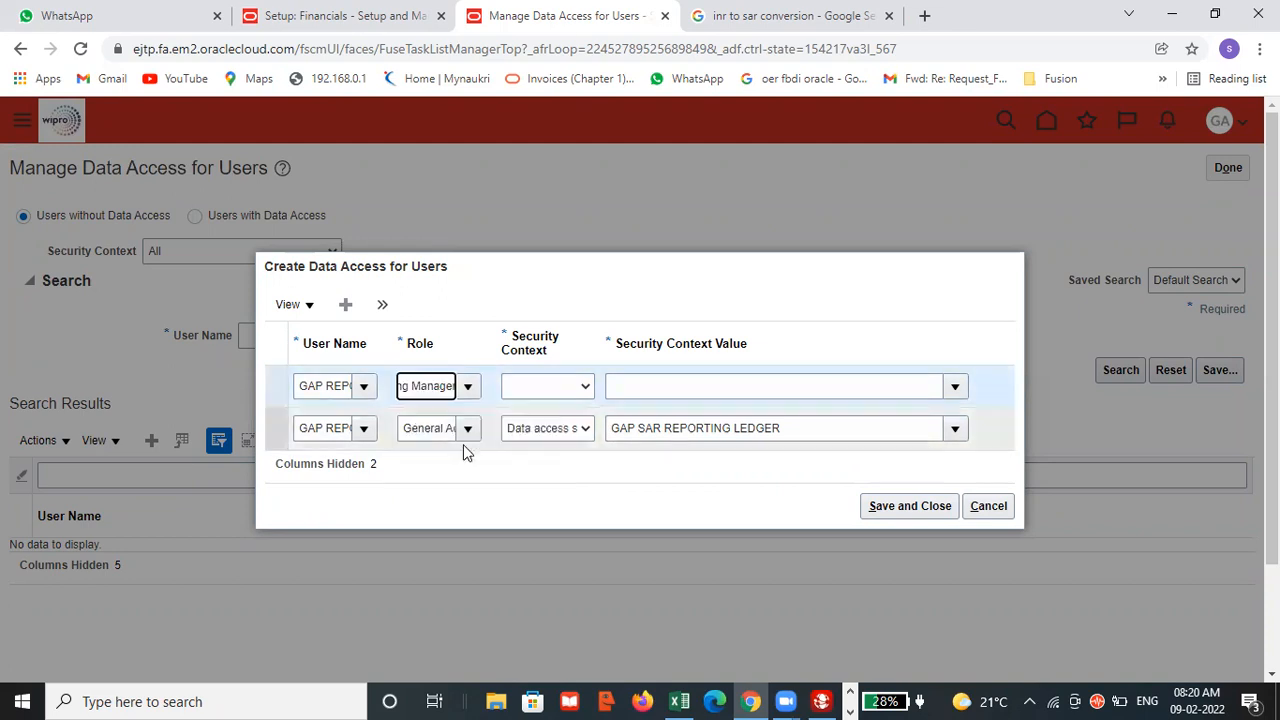
# Give the General Accounting Manager row the data access set GAP SAR REPORTING LEDGER, then save the assignments and leave the task.
pyautogui.click(543, 386)
pyautogui.click(543, 386)
pyautogui.press('d')
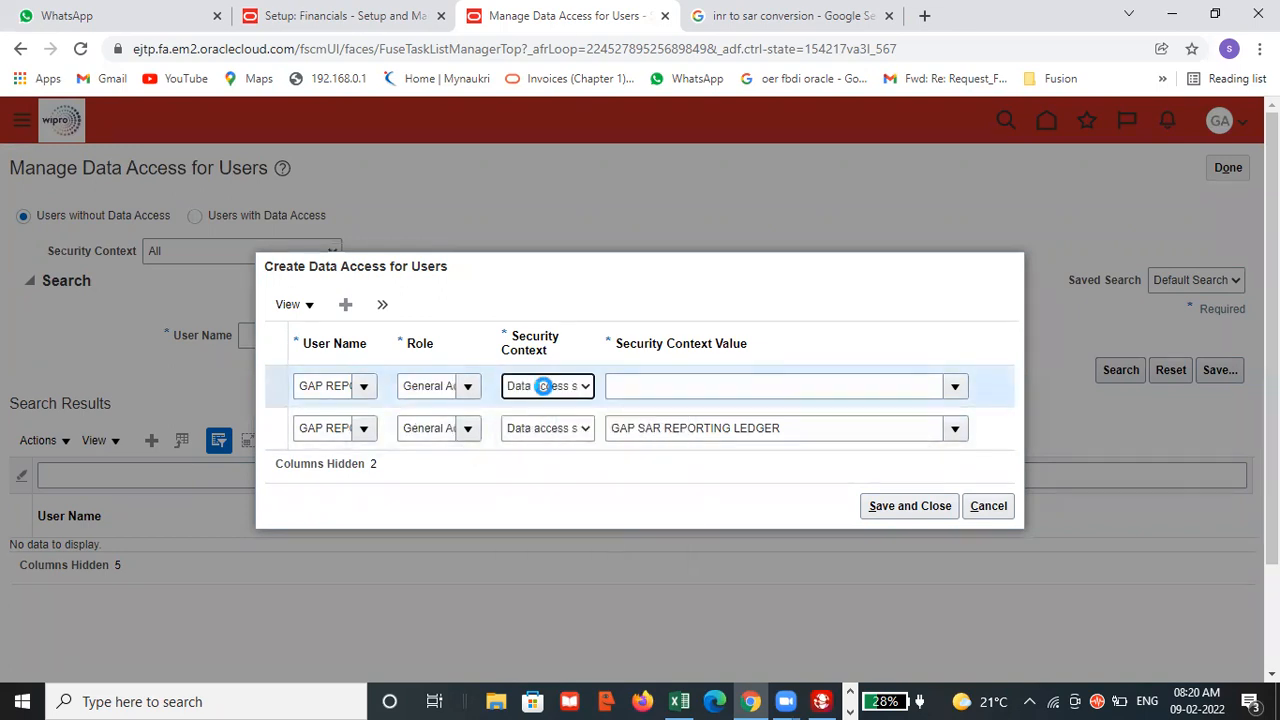
pyautogui.click(622, 389)
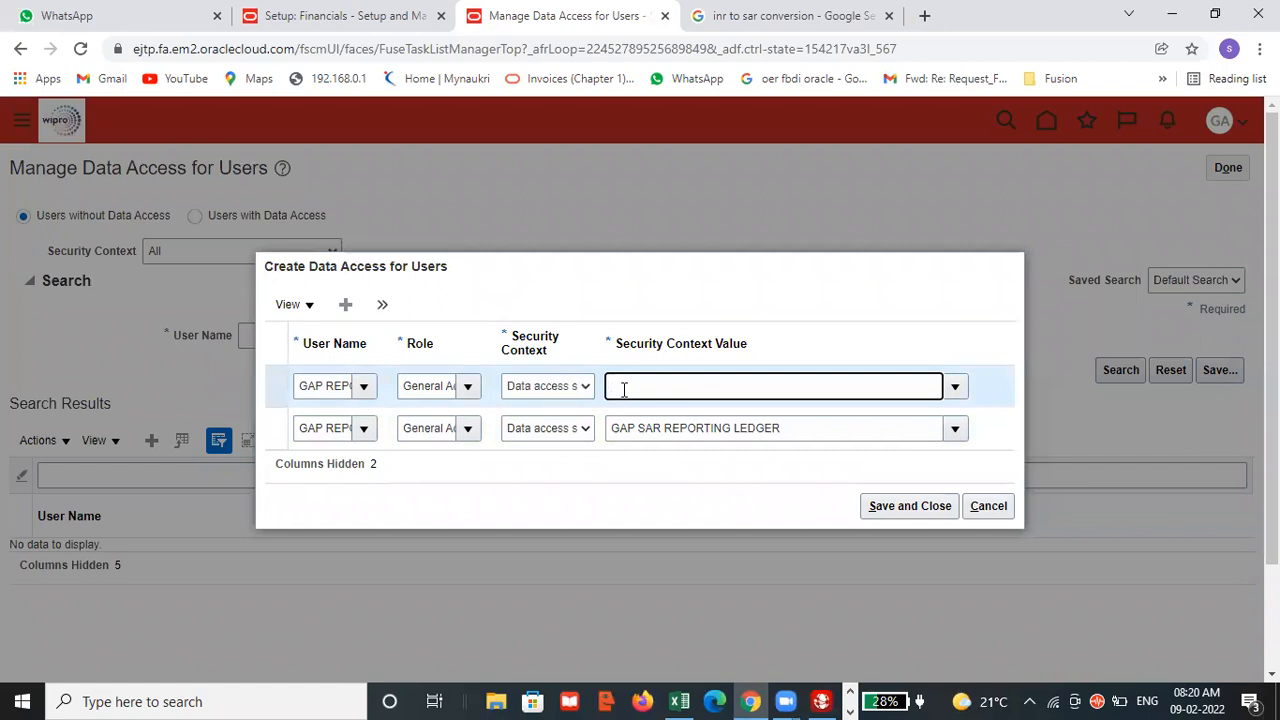
pyautogui.write('gap')
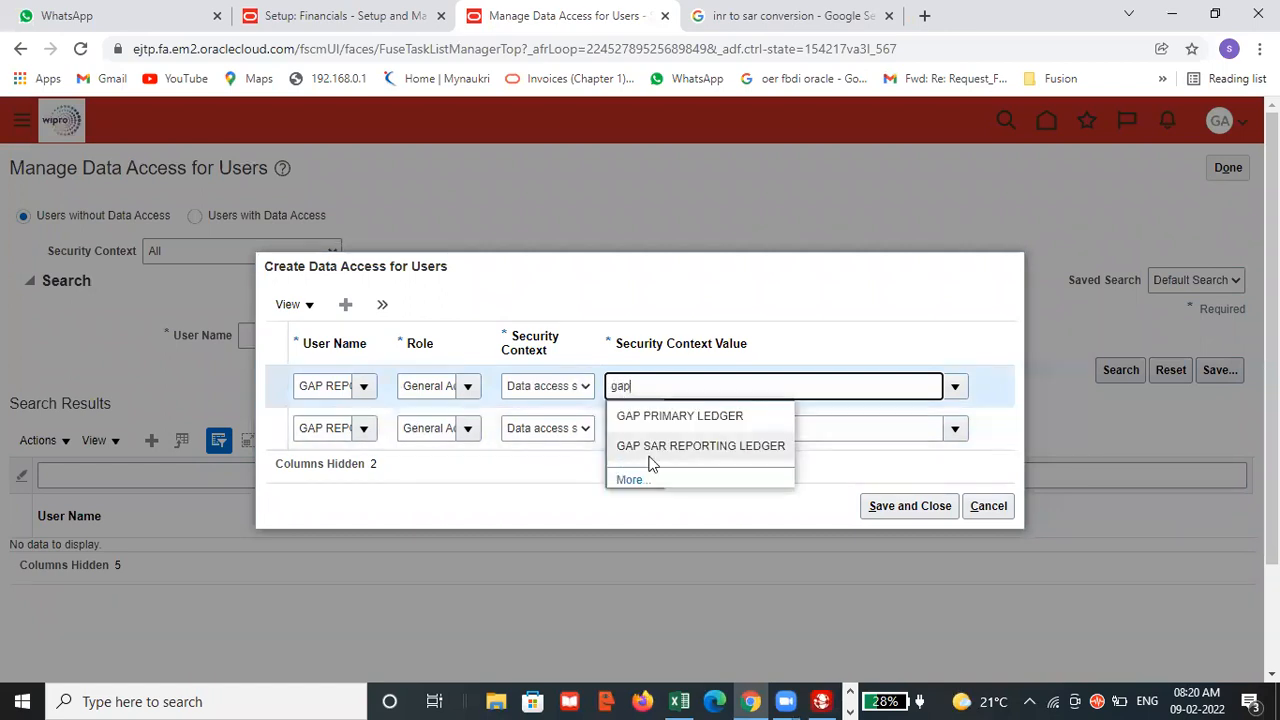
pyautogui.click(678, 445)
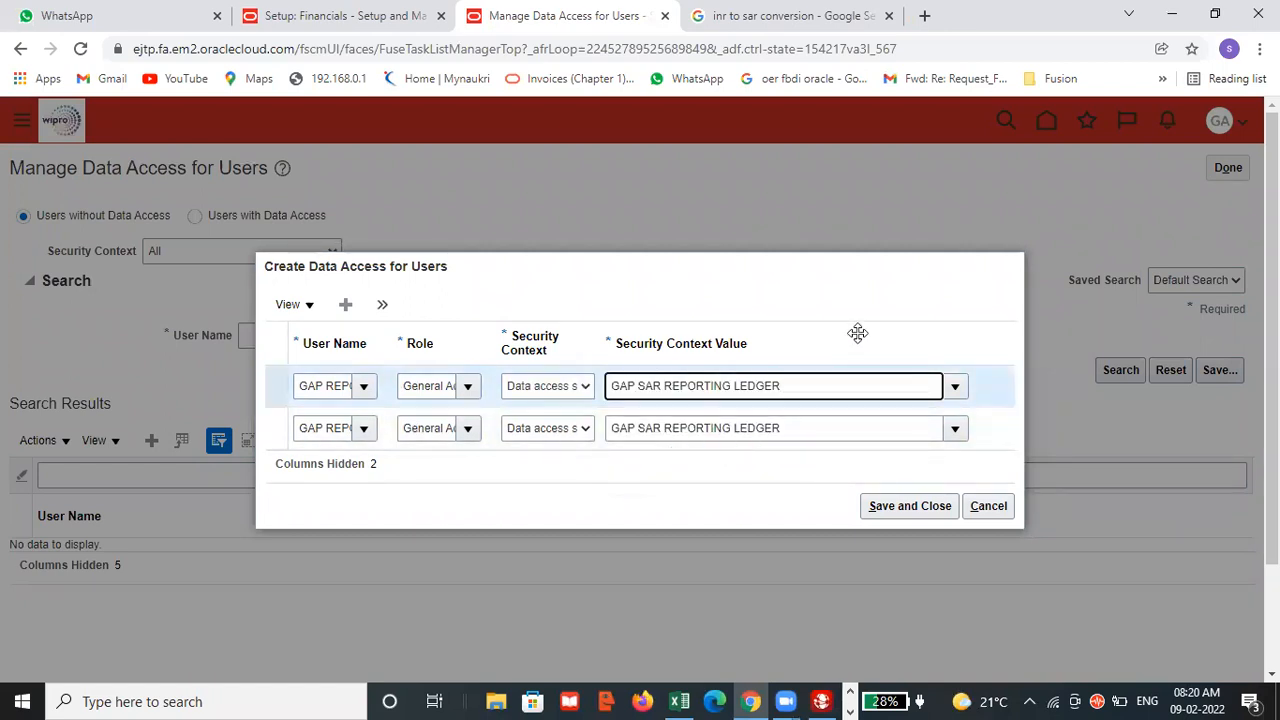
pyautogui.click(889, 505)
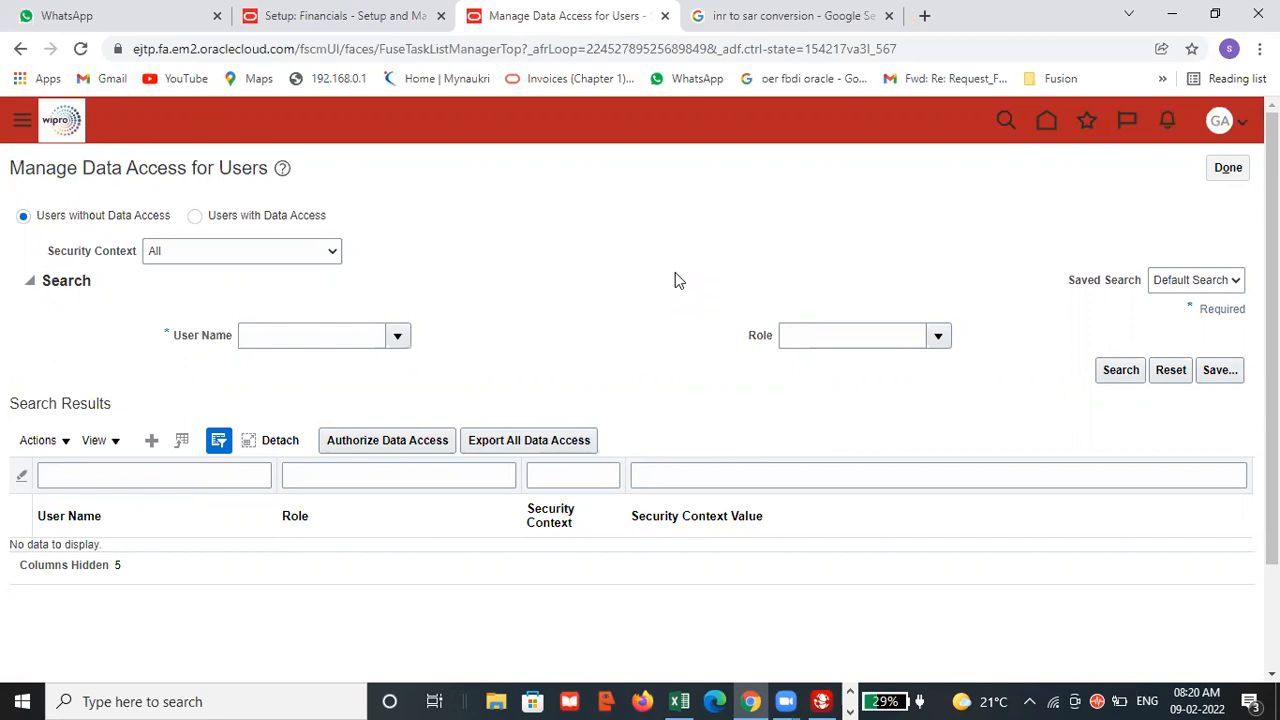
pyautogui.click(1232, 172)
# Switch to the Excel checklist and enter "done" in B106 beside the task Data accesses for user.
pyautogui.hotkey('alt', 'Tab')
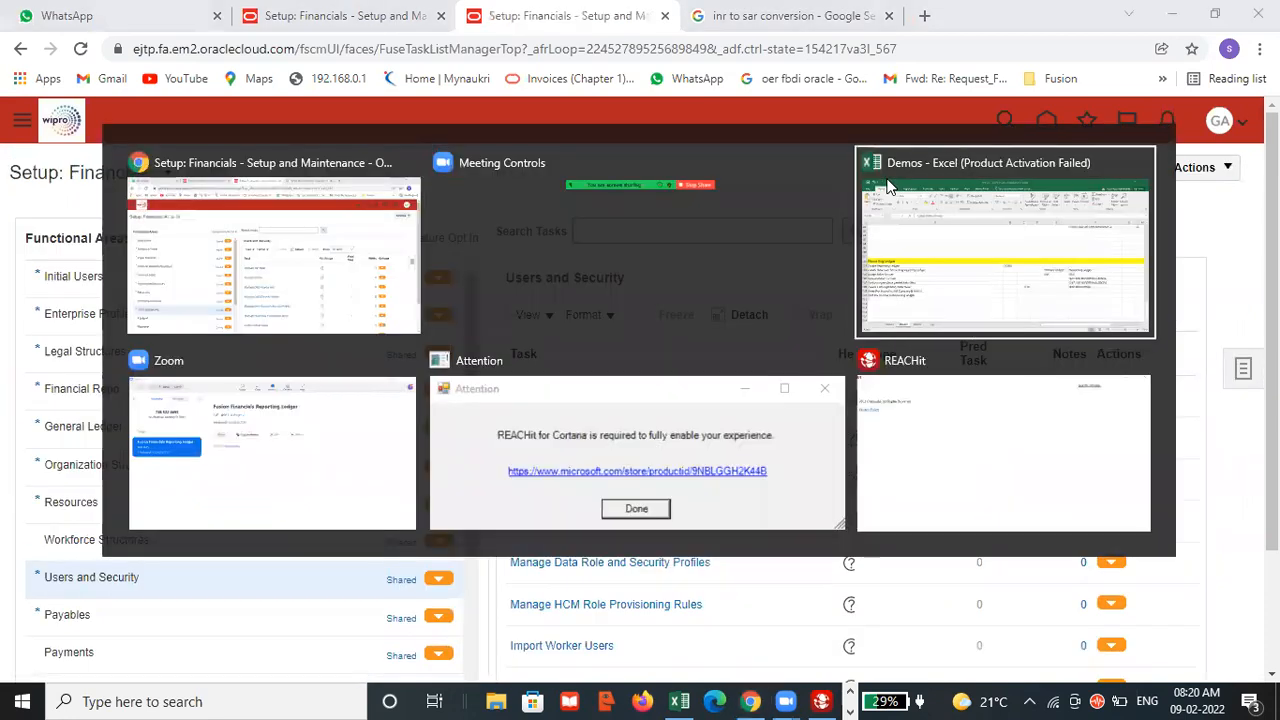
pyautogui.hotkey('alt', 'Tab')
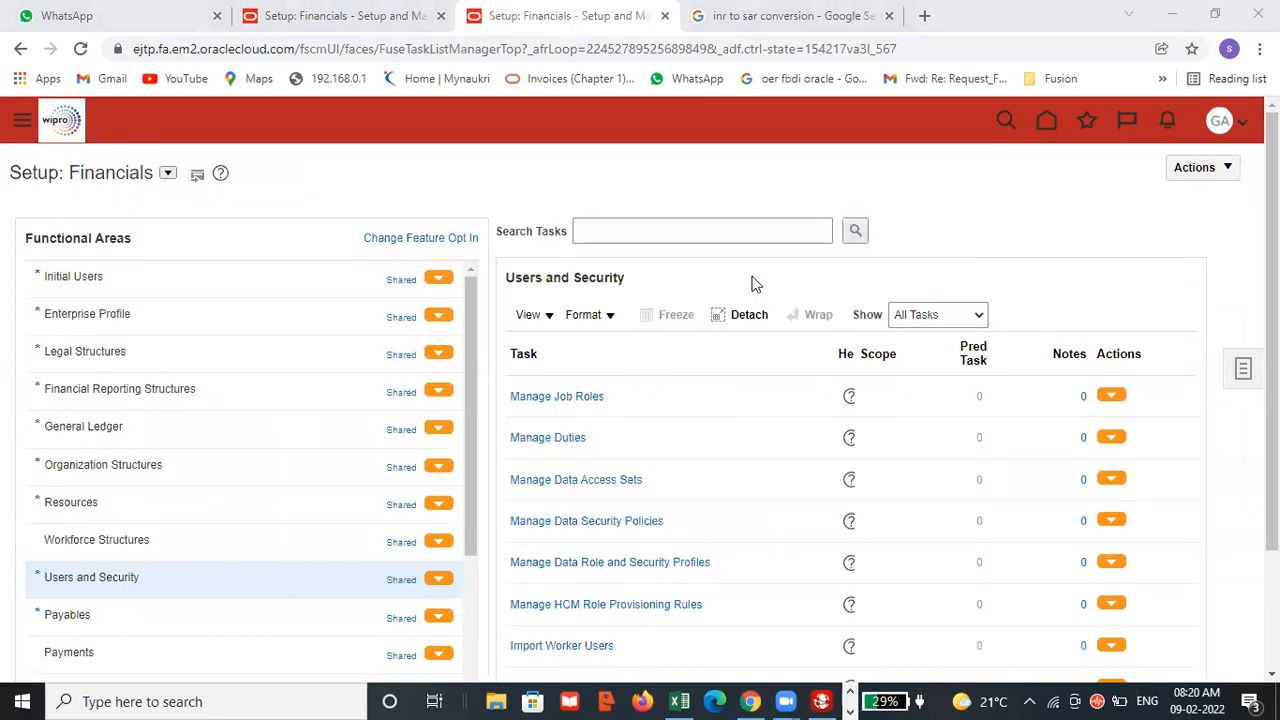
pyautogui.hotkey('alt', 'Tab')
pyautogui.hotkey('alt', 'Tab')
pyautogui.hotkey('alt', 'Tab')
pyautogui.hotkey('alt', 'Tab')
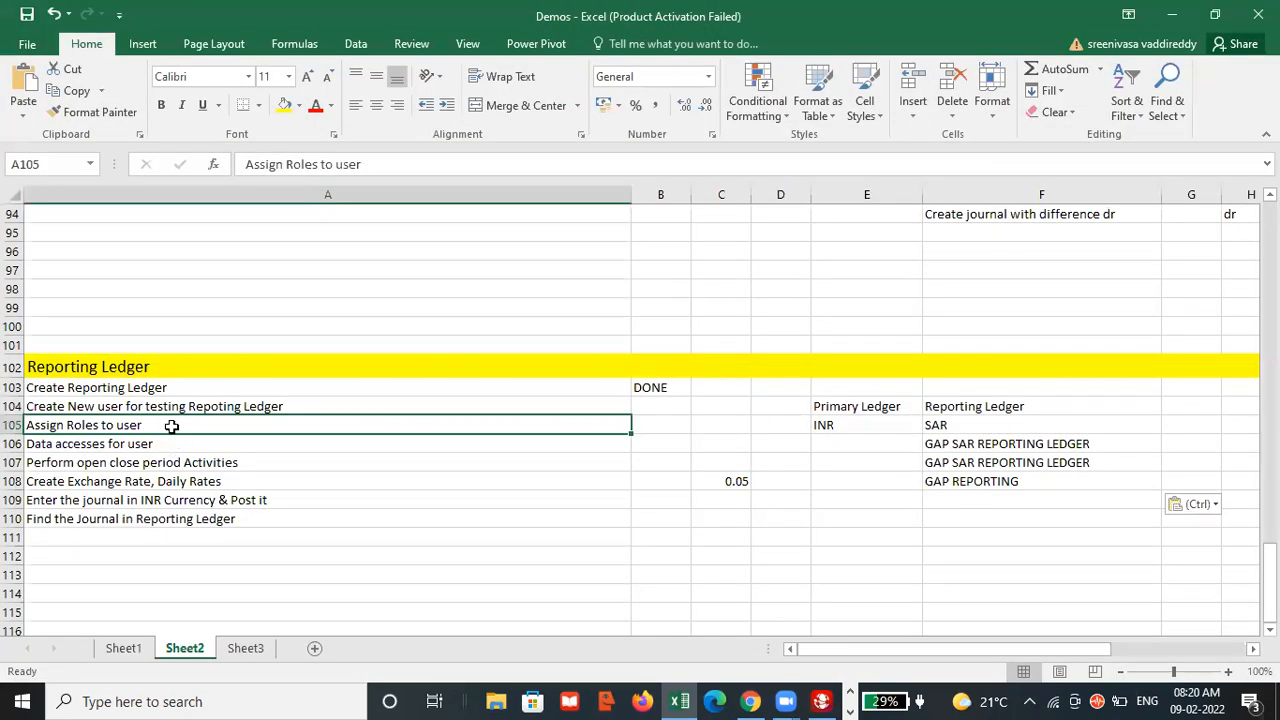
pyautogui.click(177, 448)
pyautogui.click(650, 441)
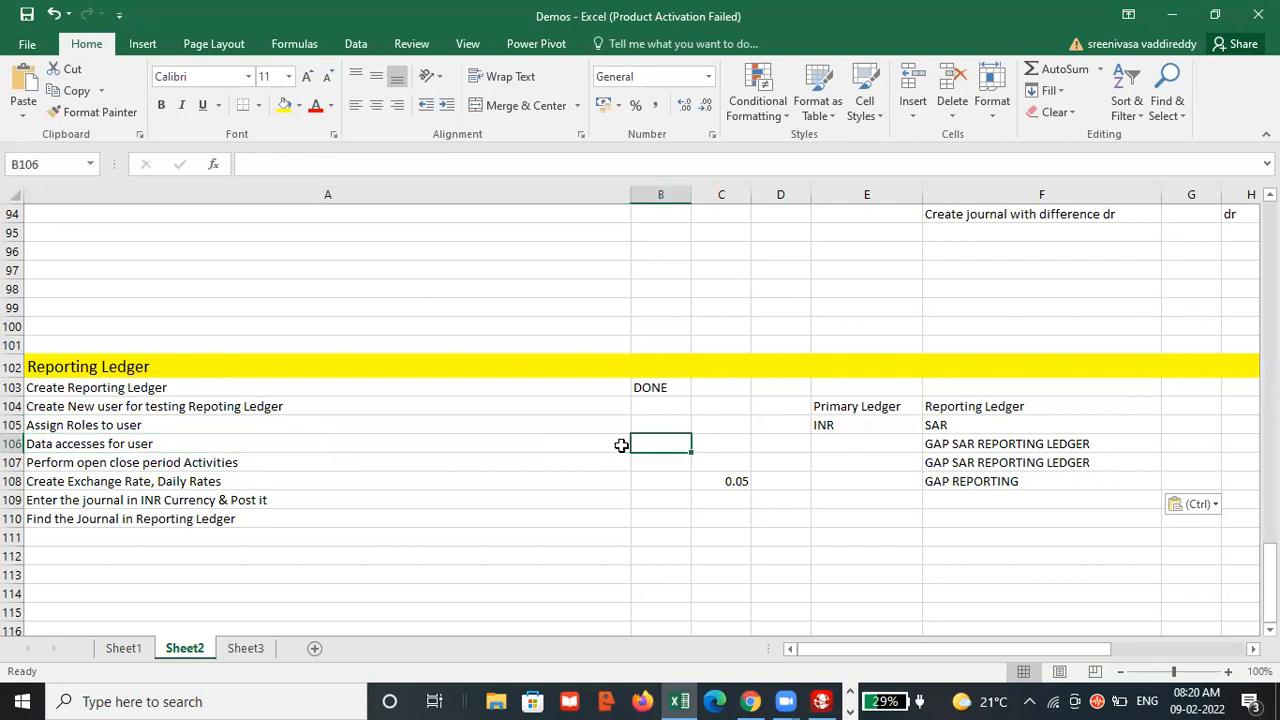
pyautogui.write('done')
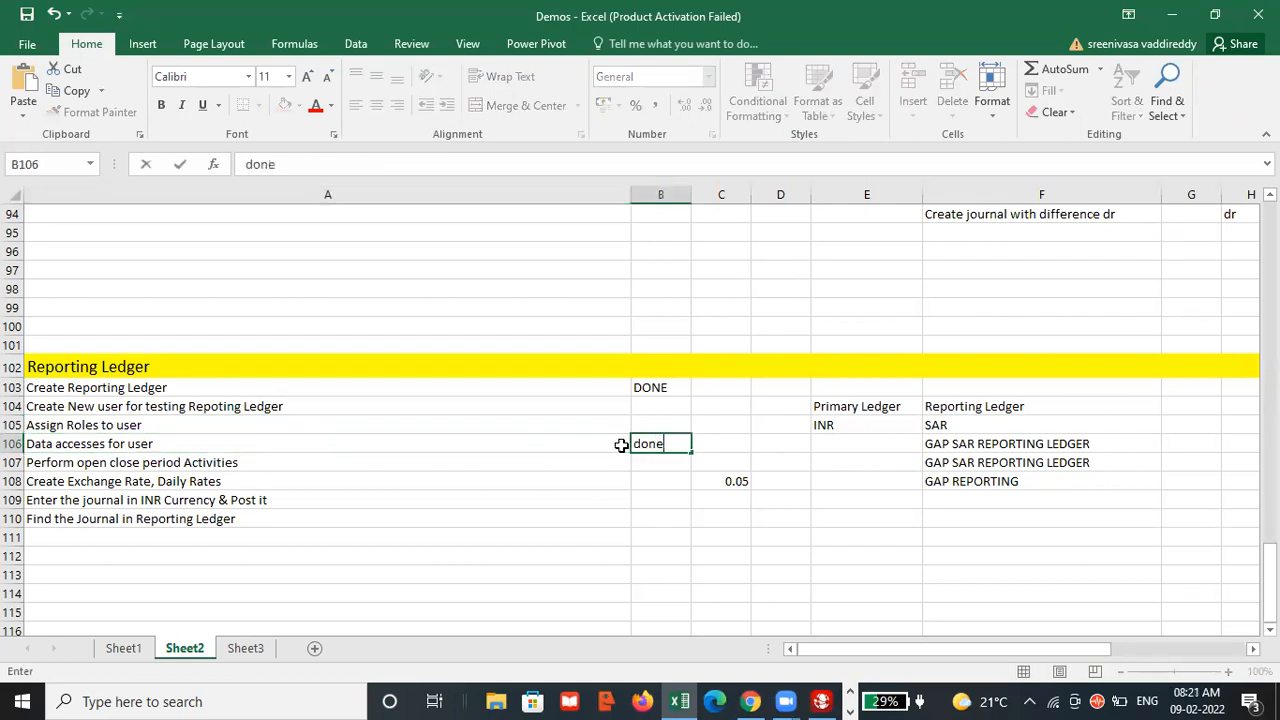
pyautogui.click(688, 455)
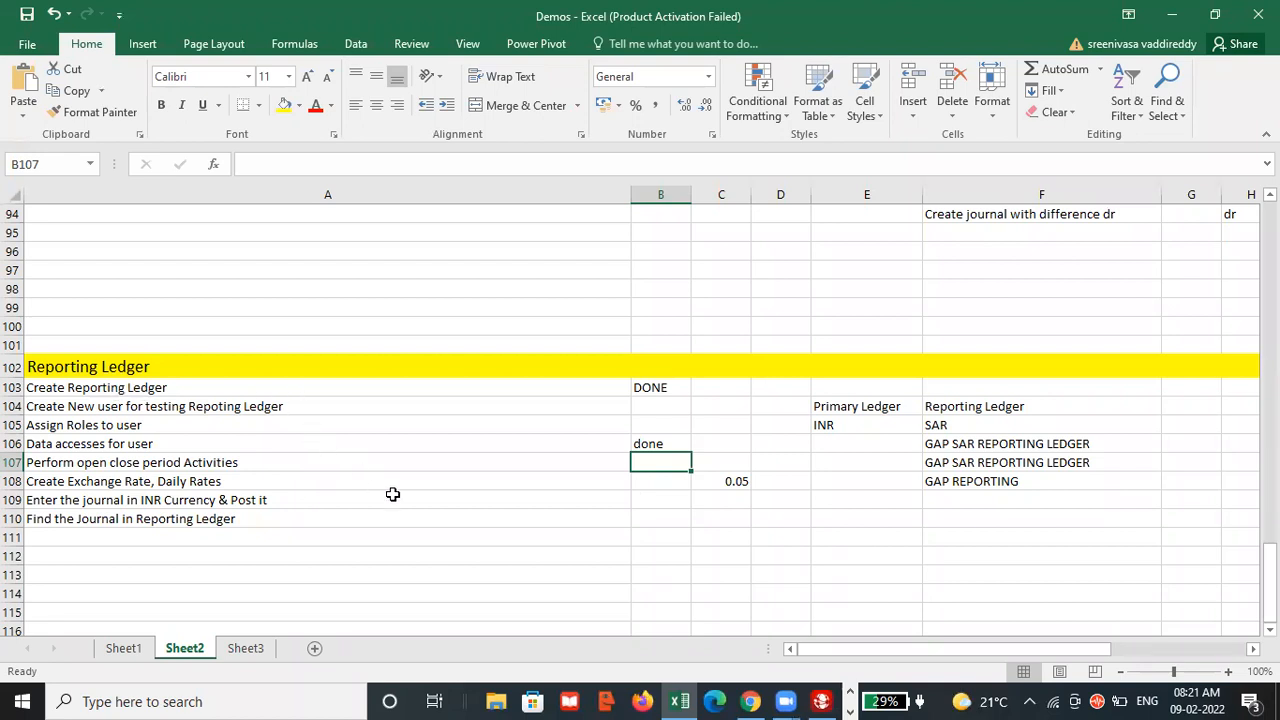
# Return to the browser and sign out of Oracle Fusion, confirming the single sign-off to reach the sign-in page.
pyautogui.hotkey('alt', 'Tab')
pyautogui.hotkey('alt', 'Tab')
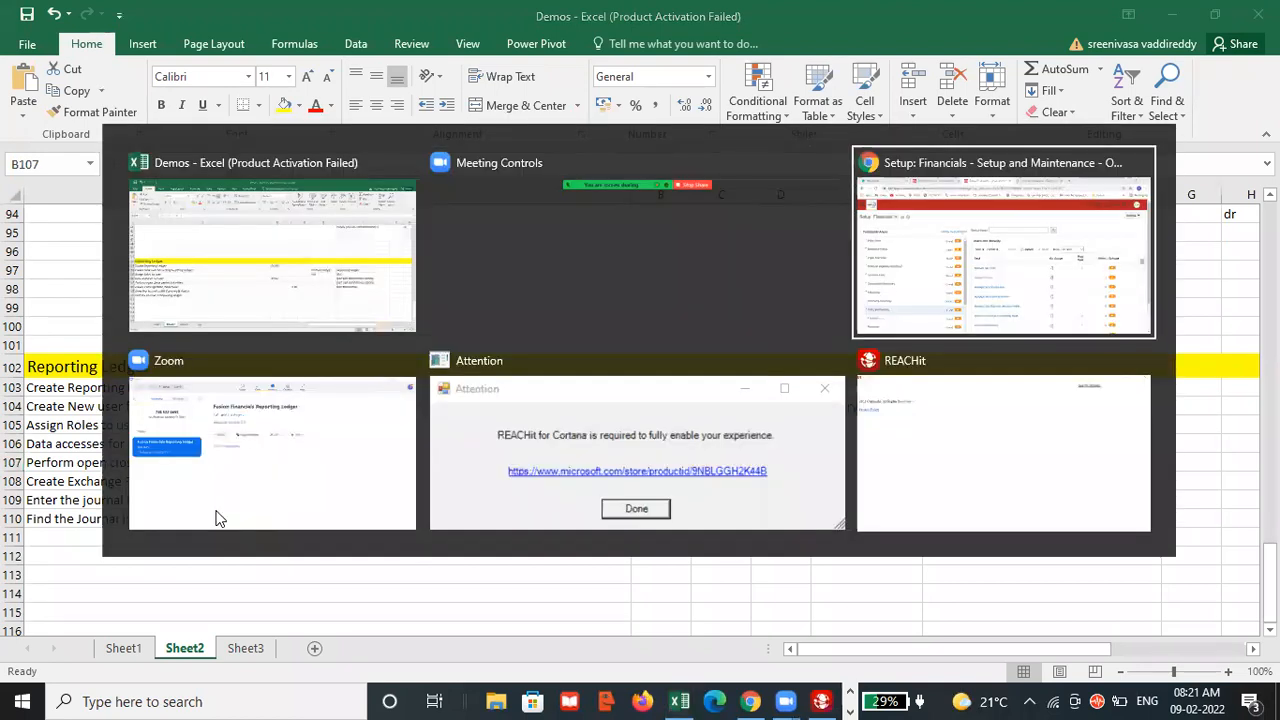
pyautogui.click(1224, 122)
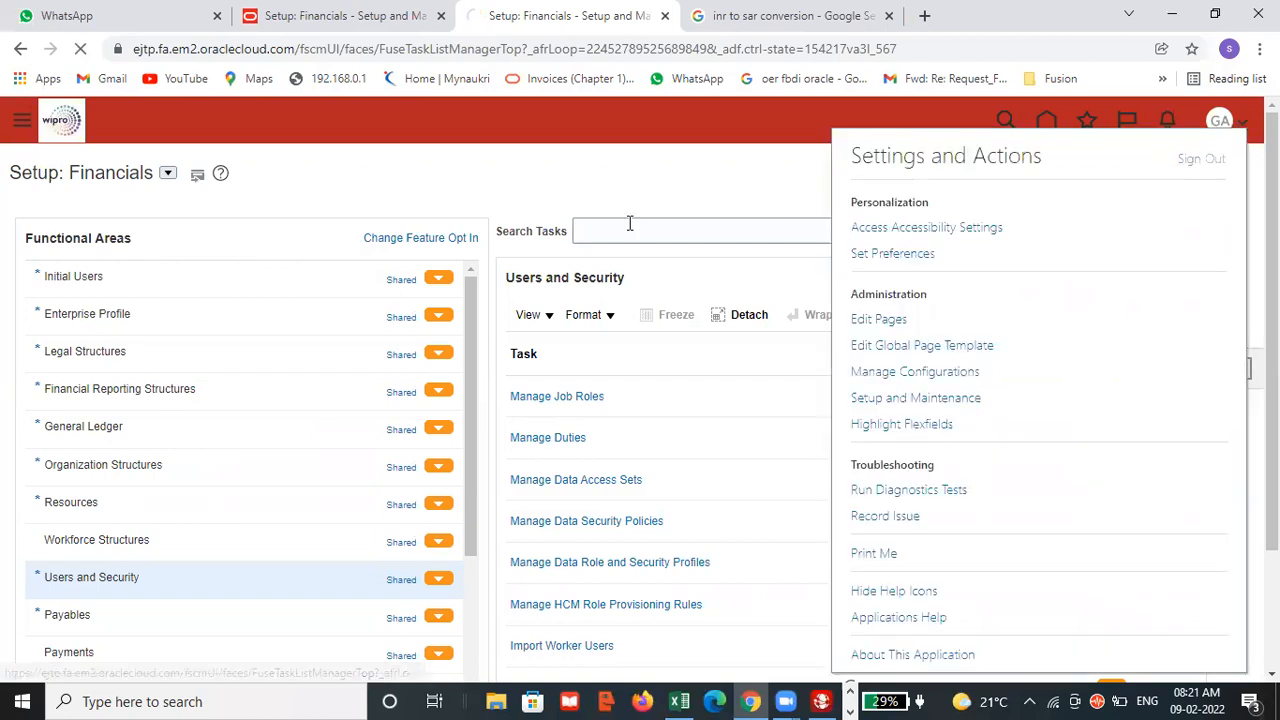
pyautogui.click(380, 16)
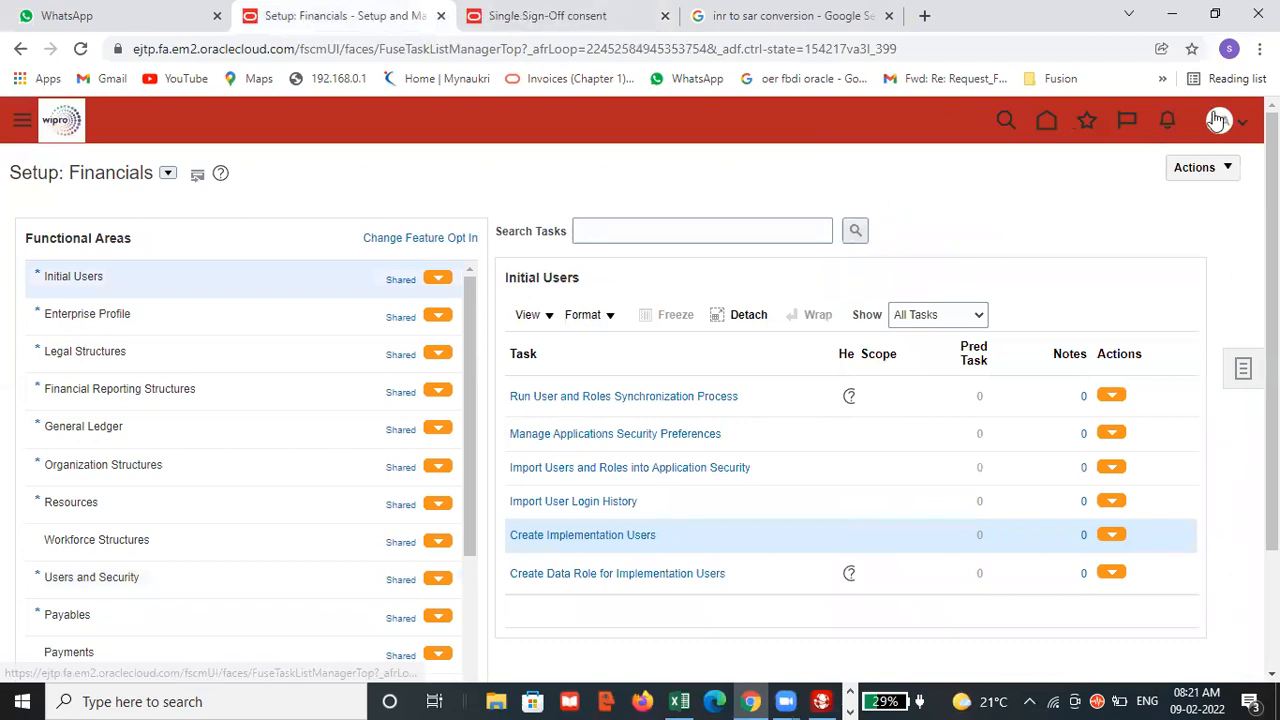
pyautogui.click(1221, 121)
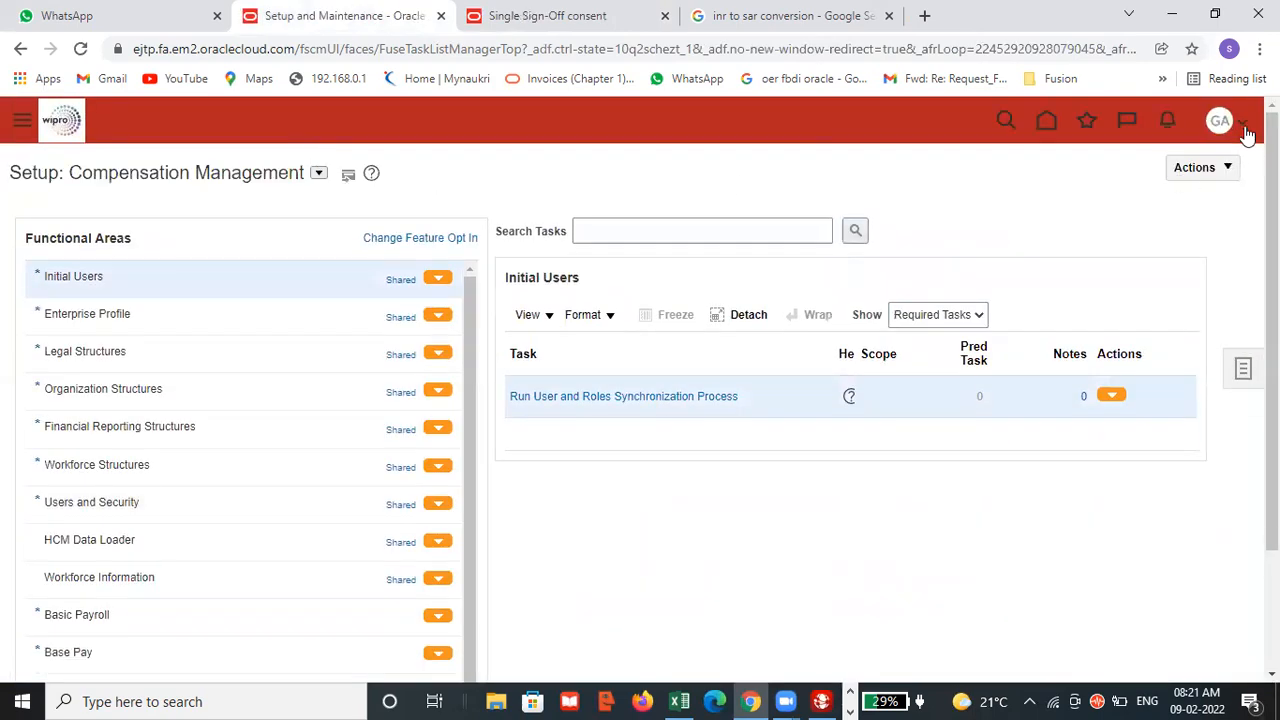
pyautogui.click(1240, 132)
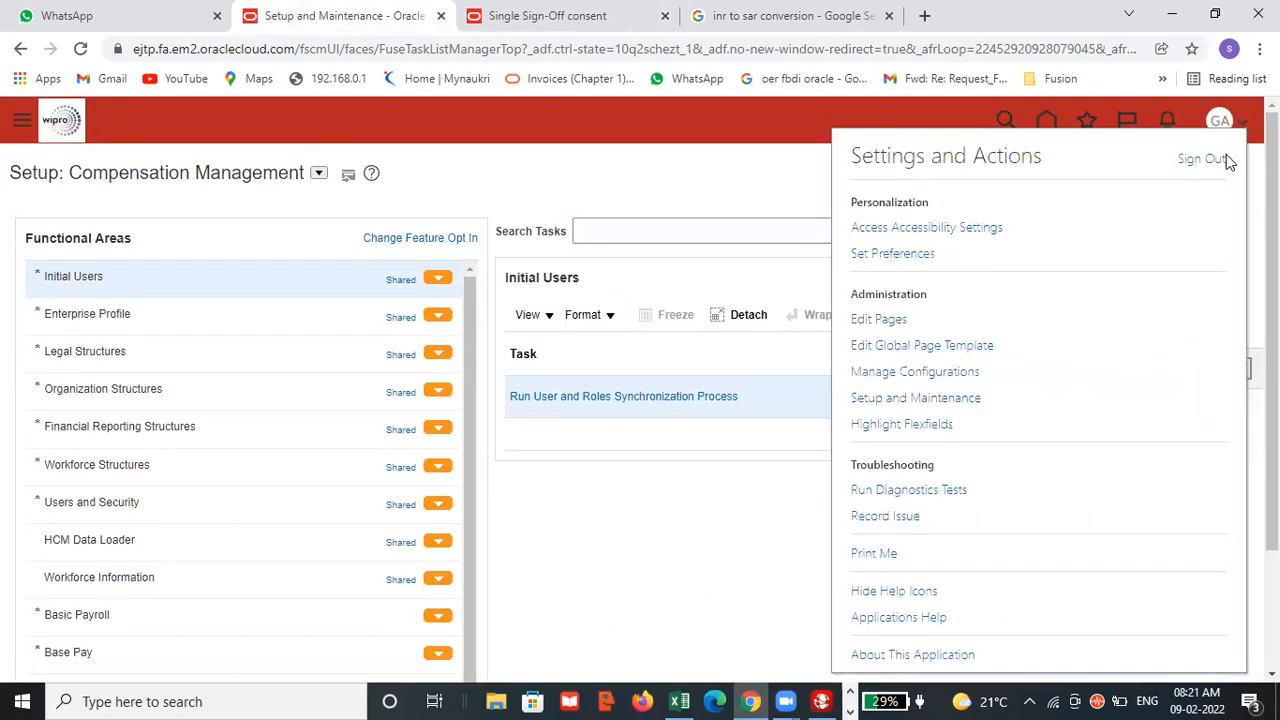
pyautogui.click(1222, 160)
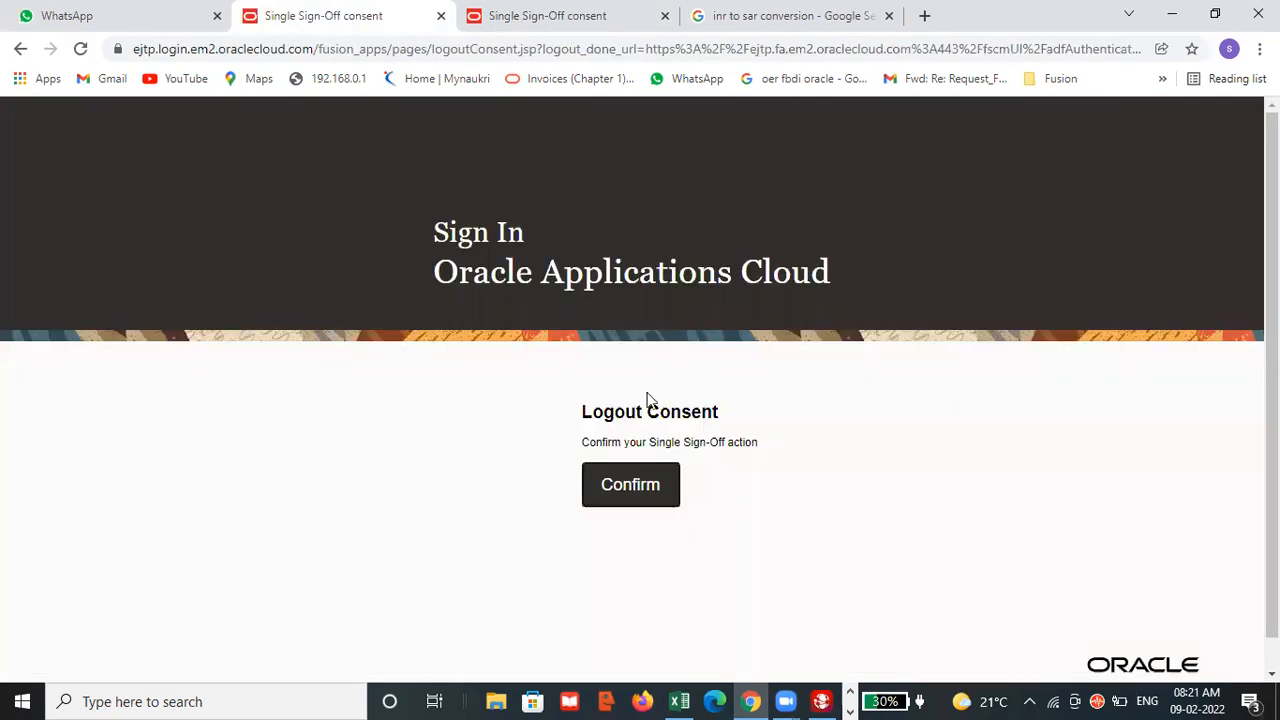
pyautogui.click(637, 470)
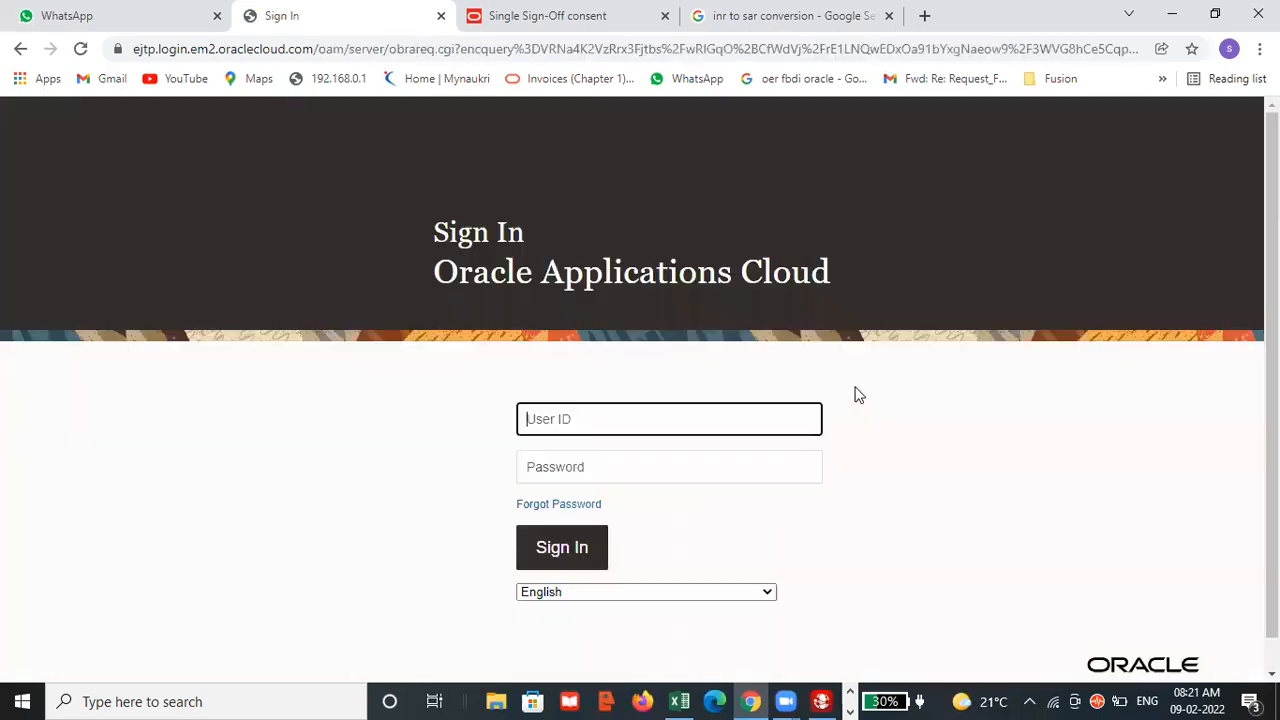
# Copy the user ID GAP REPORTING from F108 of the Excel checklist and sign in to Oracle Fusion with it and the account password.
pyautogui.hotkey('alt', 'Tab')
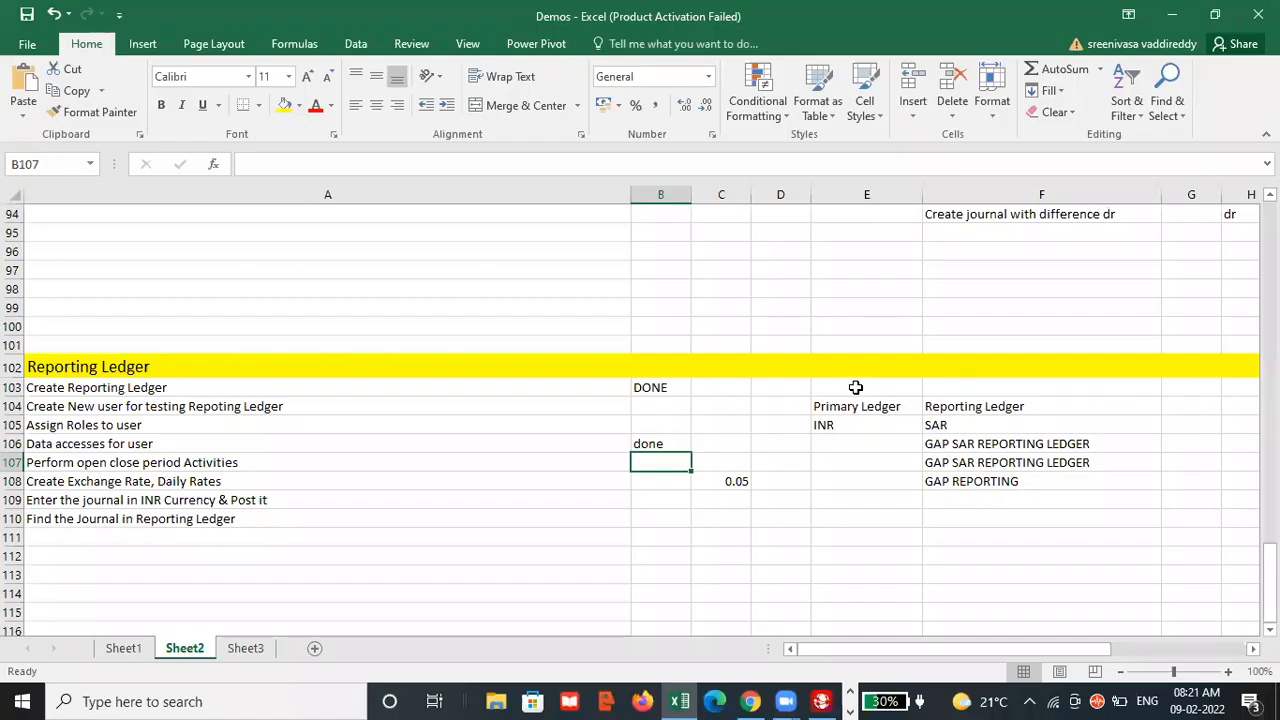
pyautogui.click(1022, 481)
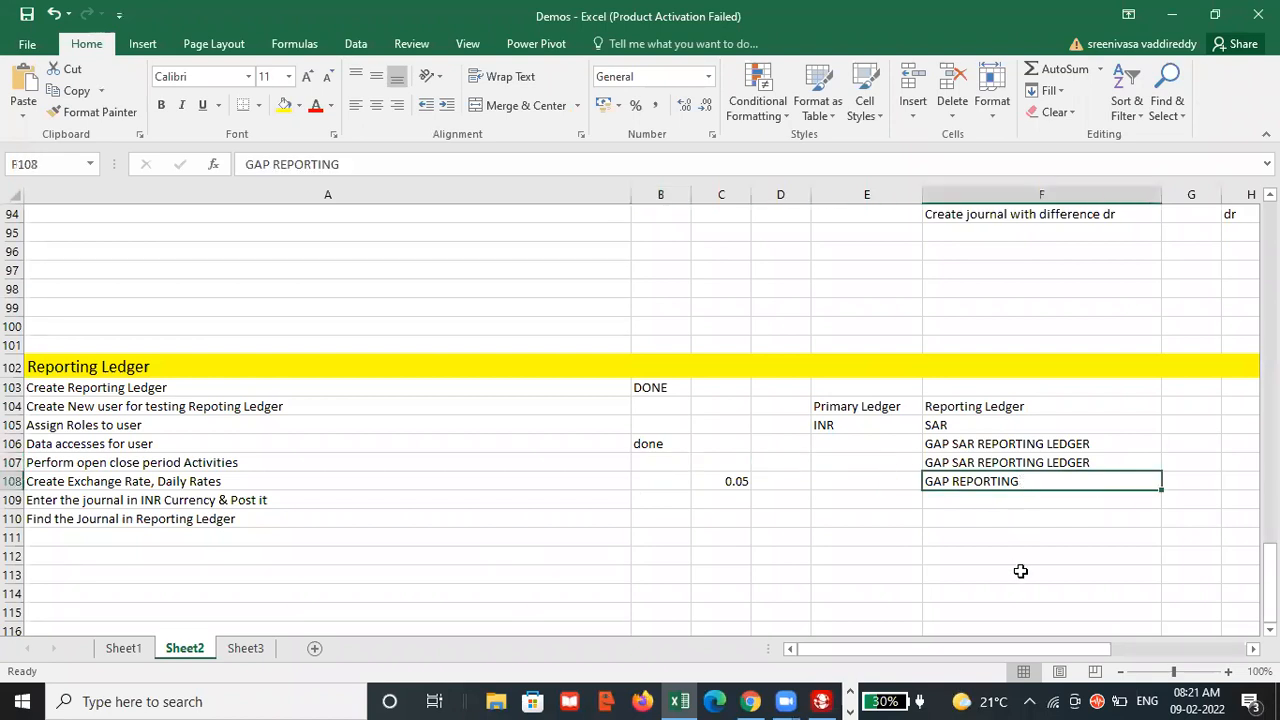
pyautogui.hotkey('ctrl', 'c')
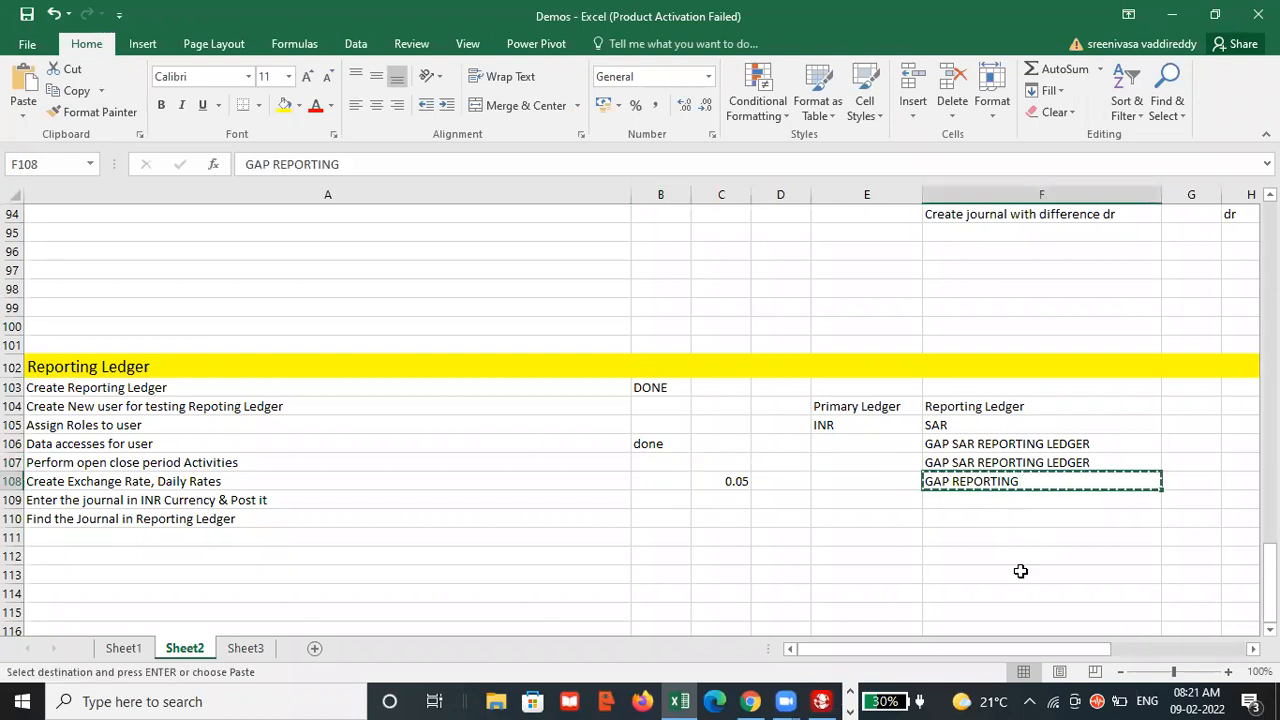
pyautogui.hotkey('alt', 'Tab')
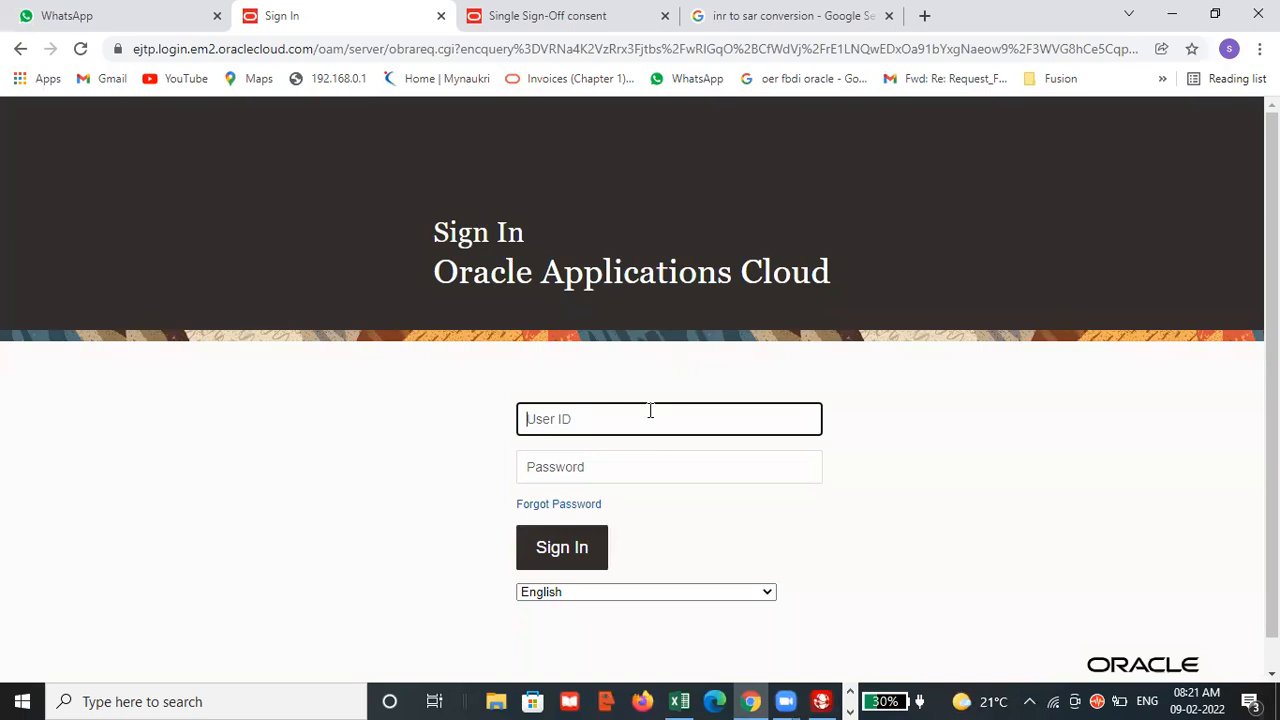
pyautogui.hotkey('ctrl', 'v')
pyautogui.click(608, 466)
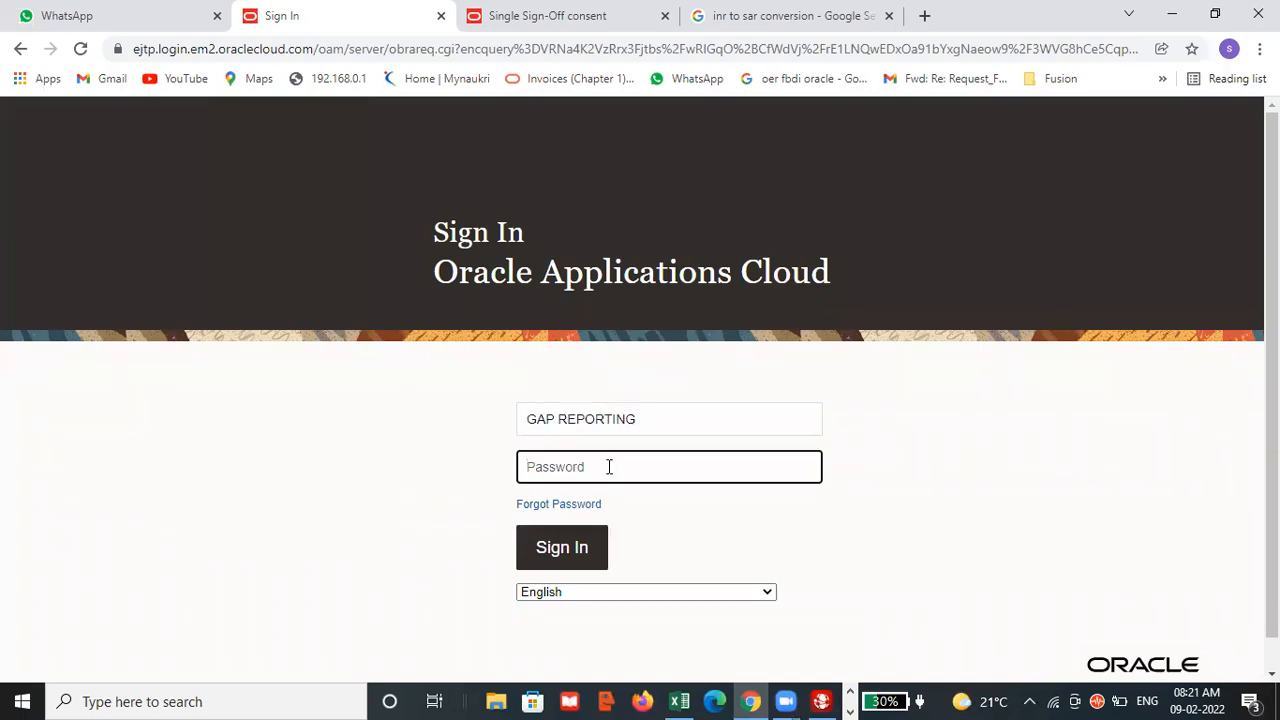
pyautogui.write('••')
pyautogui.click(550, 556)
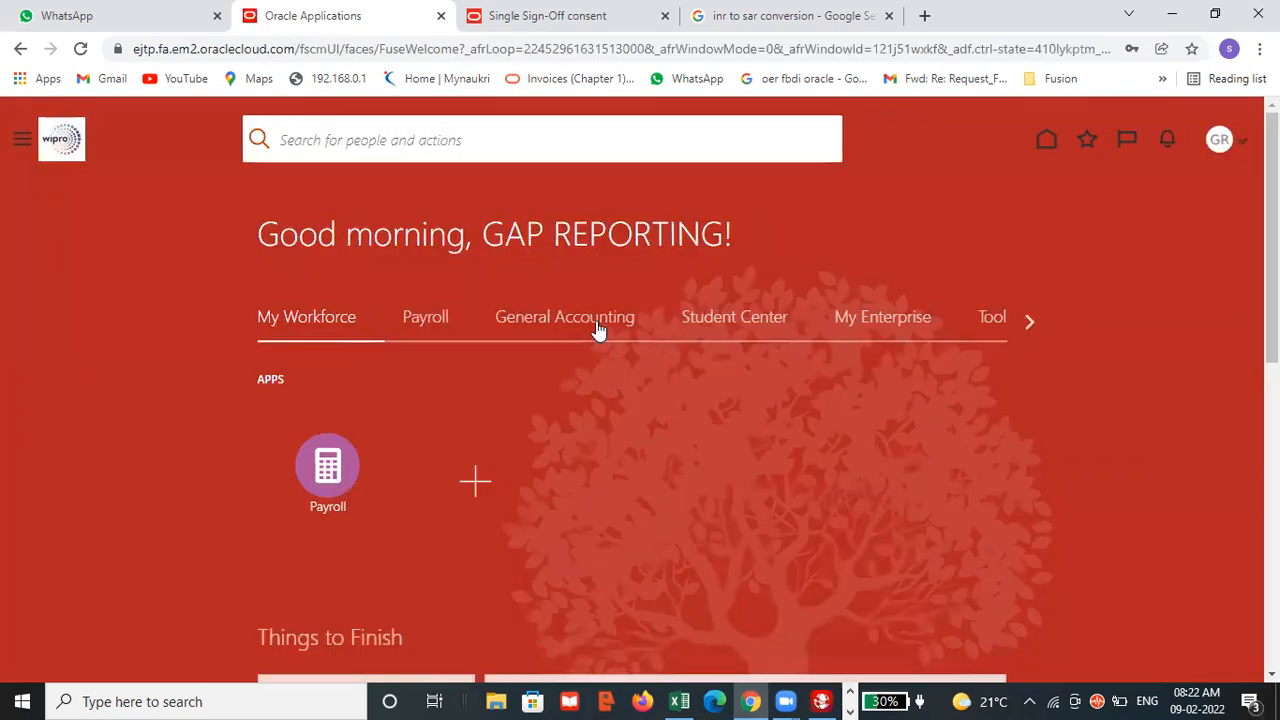
# Open Jan-22 as the first General Ledger period of GAP SAR REPORTING LEDGER in Period Close and refresh the period list.
pyautogui.click(596, 330)
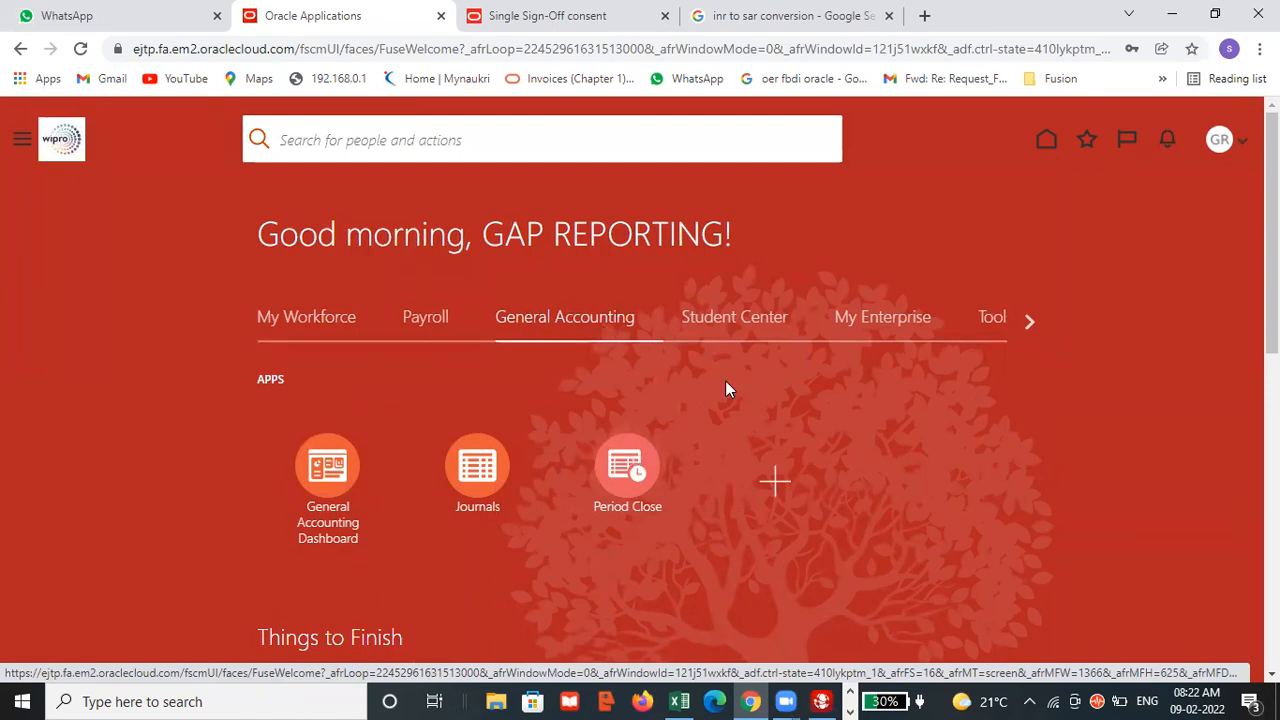
pyautogui.click(628, 468)
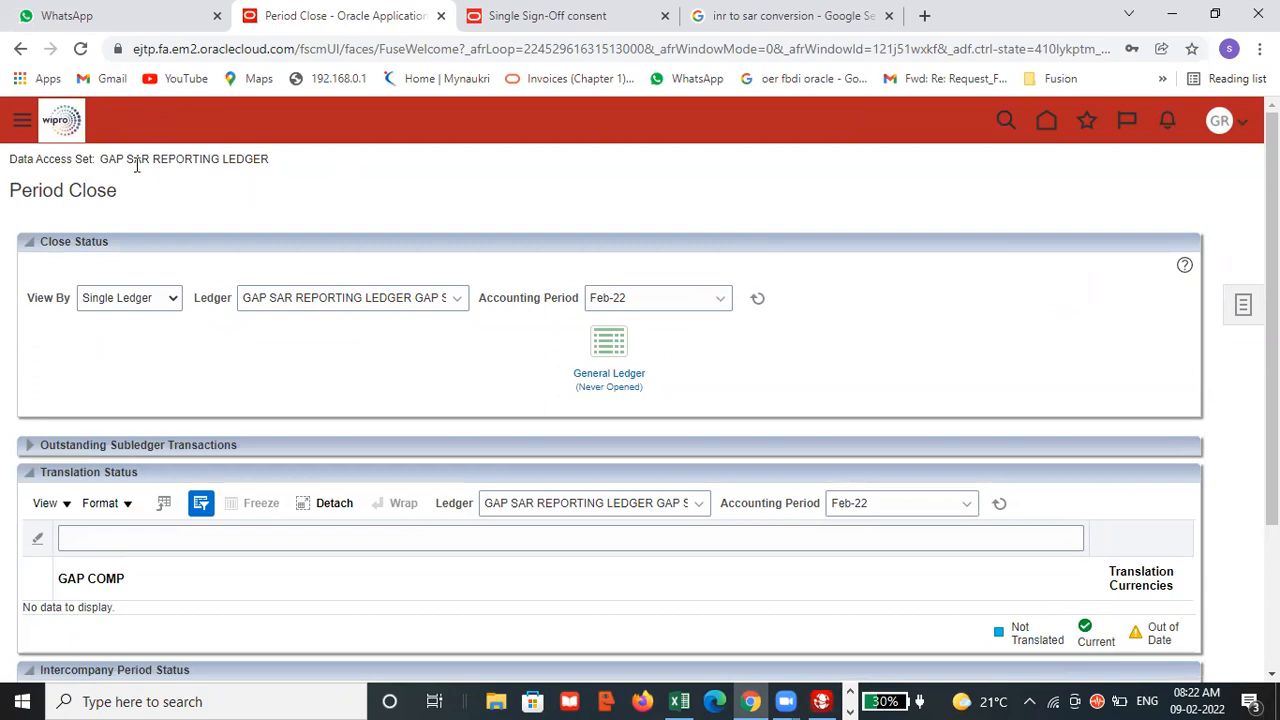
pyautogui.click(612, 350)
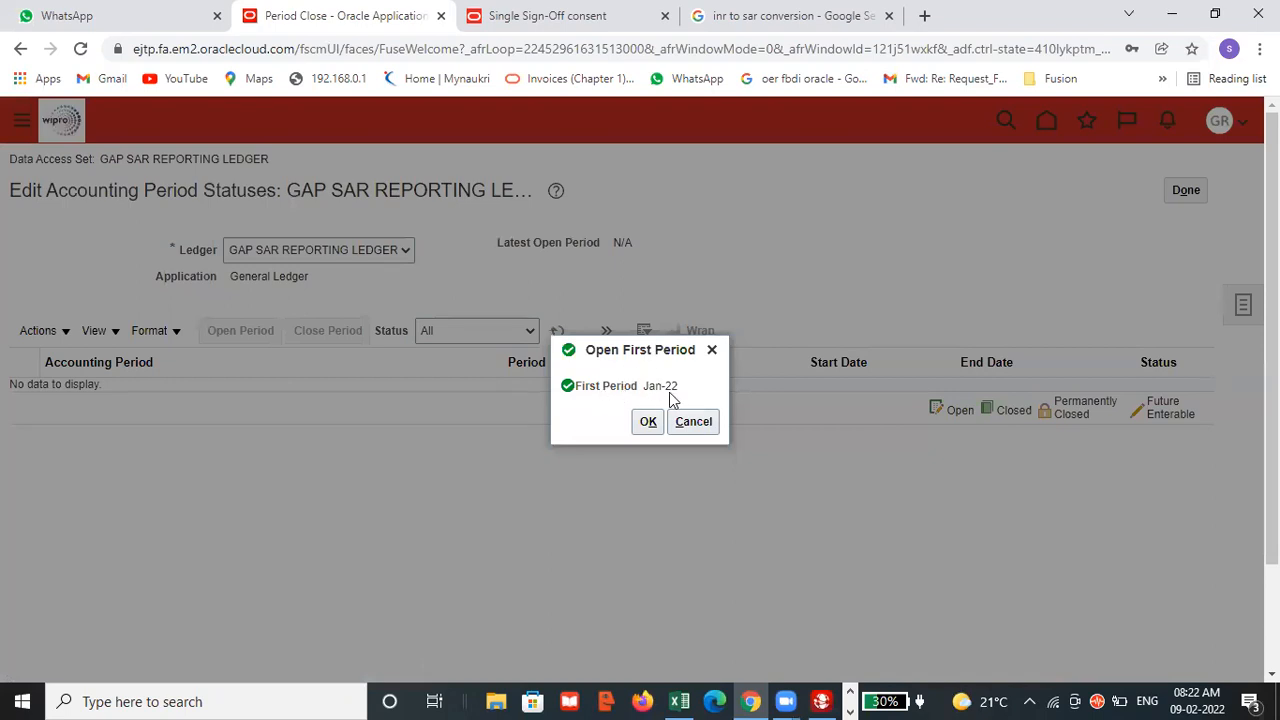
pyautogui.click(648, 423)
pyautogui.click(815, 417)
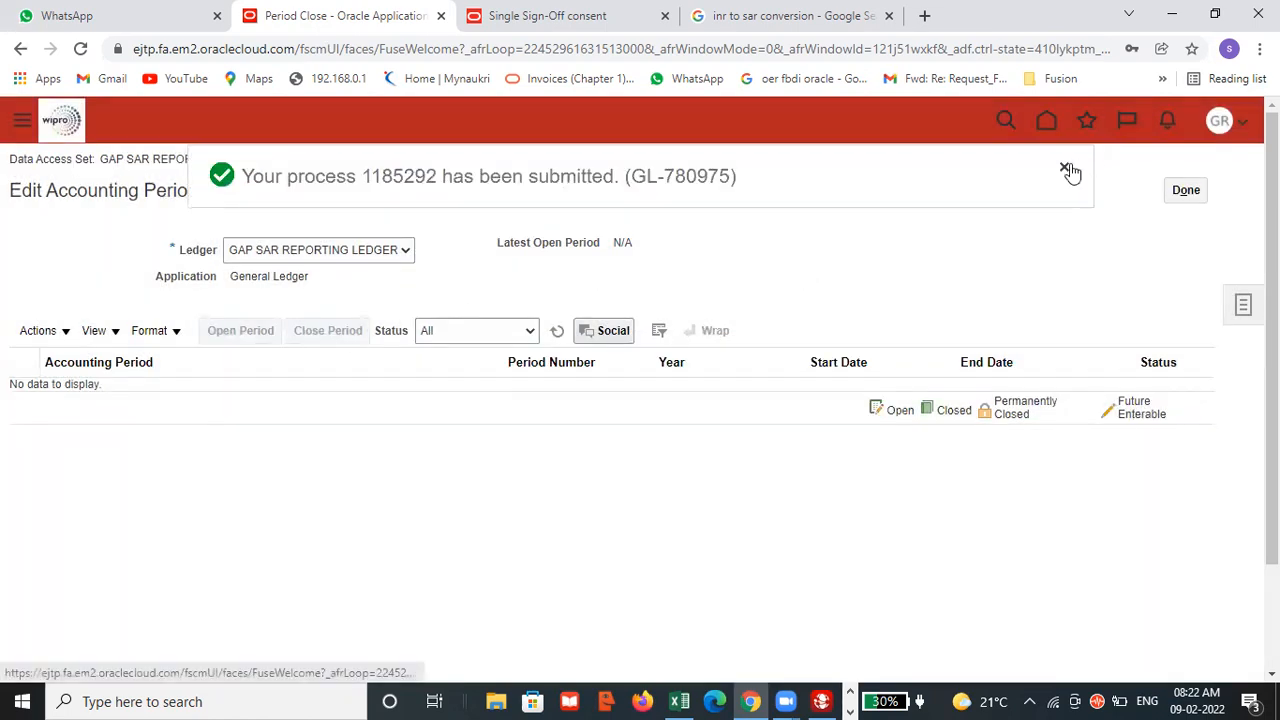
pyautogui.click(1066, 170)
pyautogui.click(557, 330)
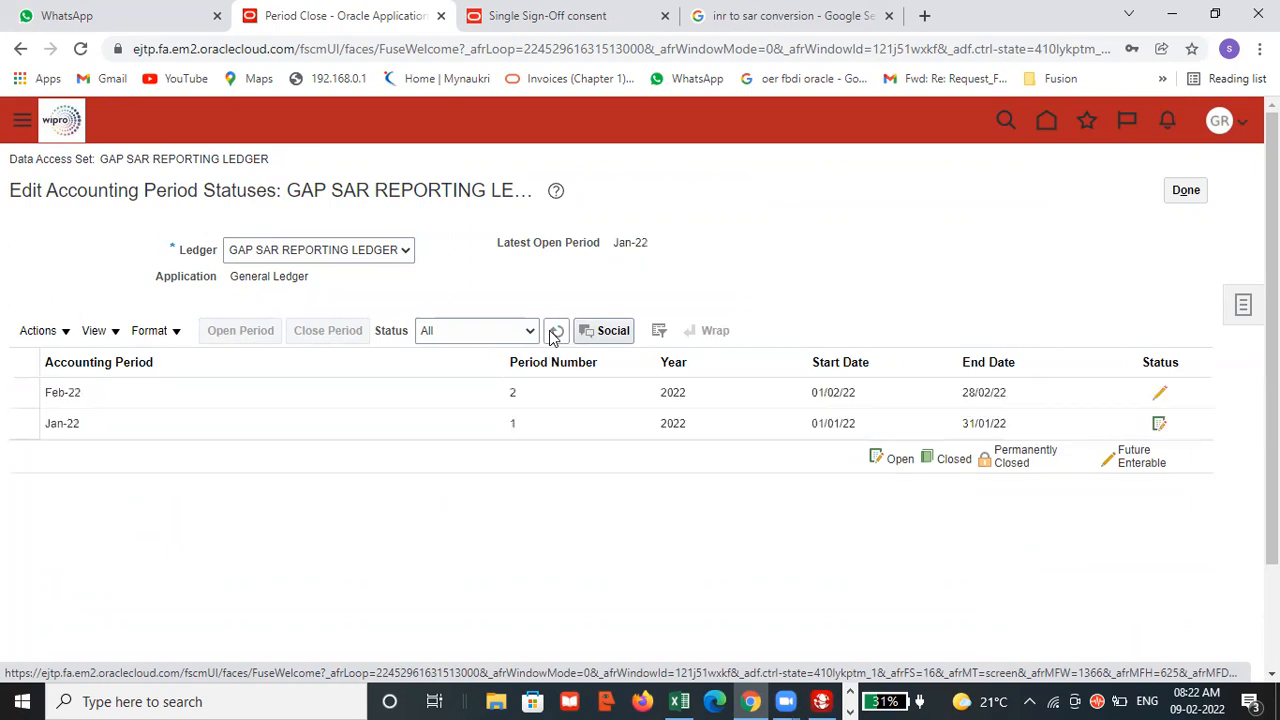
# Open the ledger's periods up to target period Mar-22, refresh the statuses and finish editing the accounting period statuses.
pyautogui.click(70, 333)
pyautogui.click(85, 284)
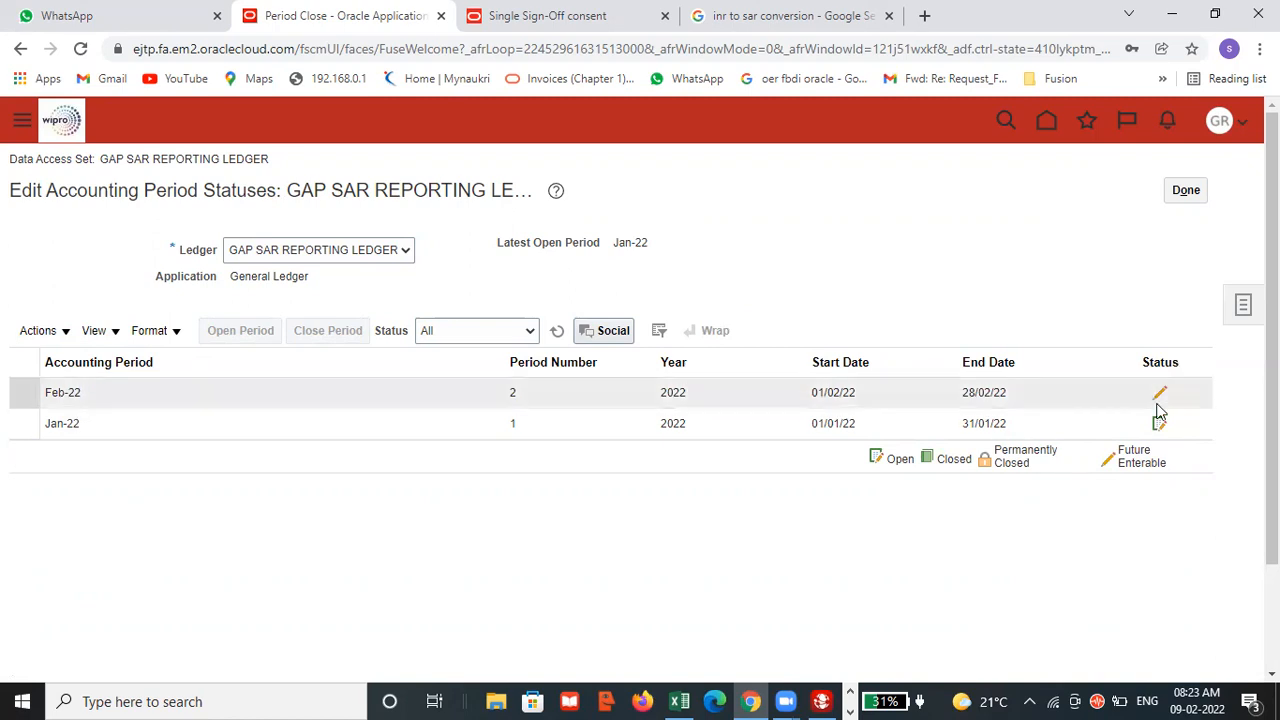
pyautogui.click(40, 330)
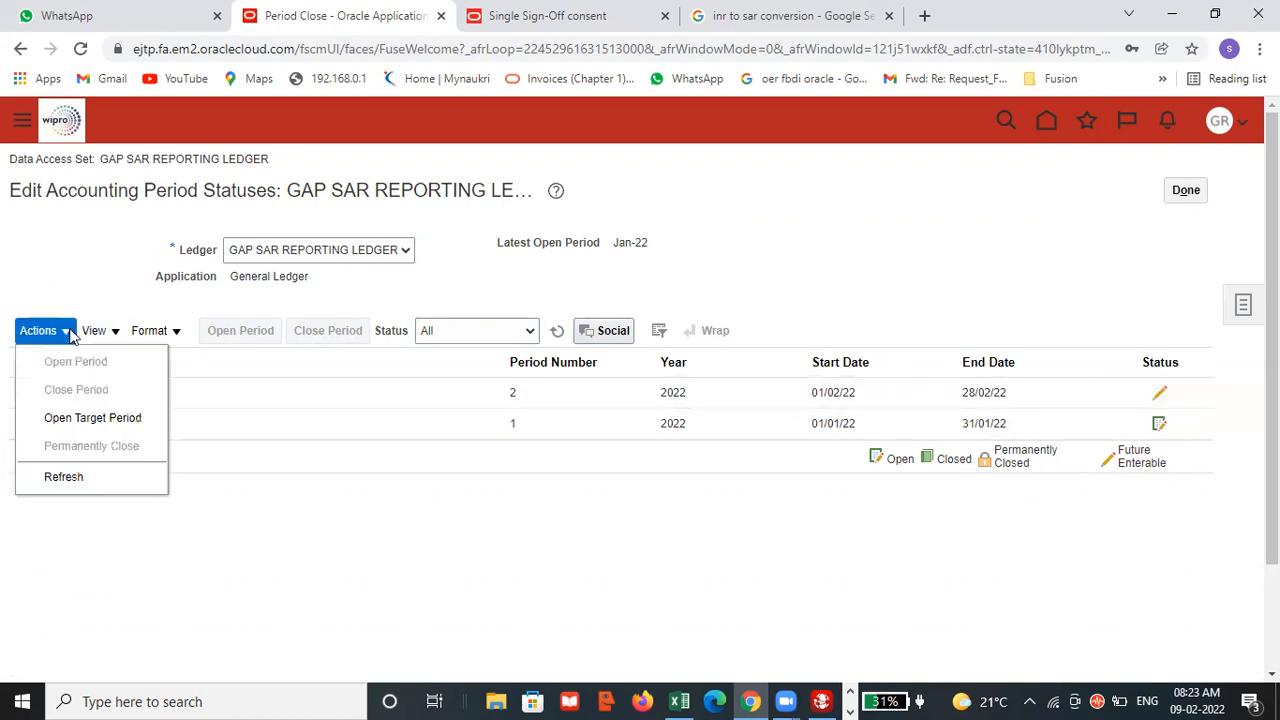
pyautogui.click(70, 420)
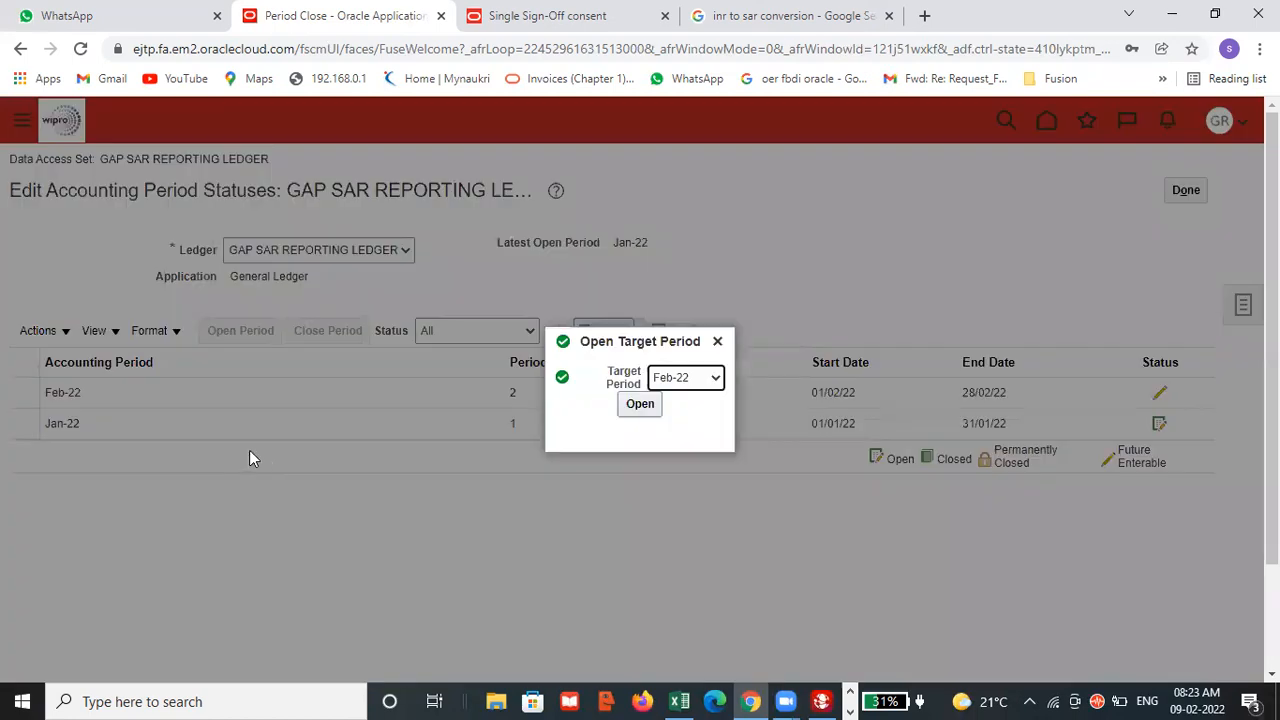
pyautogui.click(718, 379)
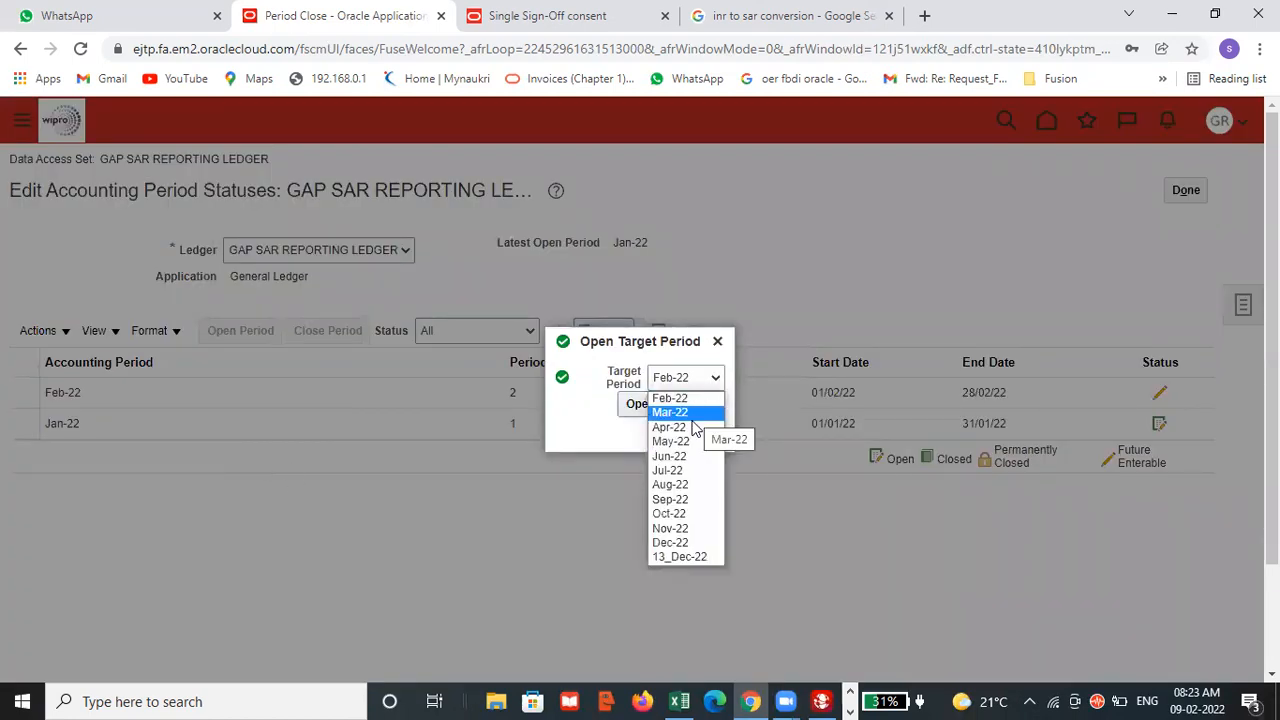
pyautogui.click(694, 414)
pyautogui.click(640, 404)
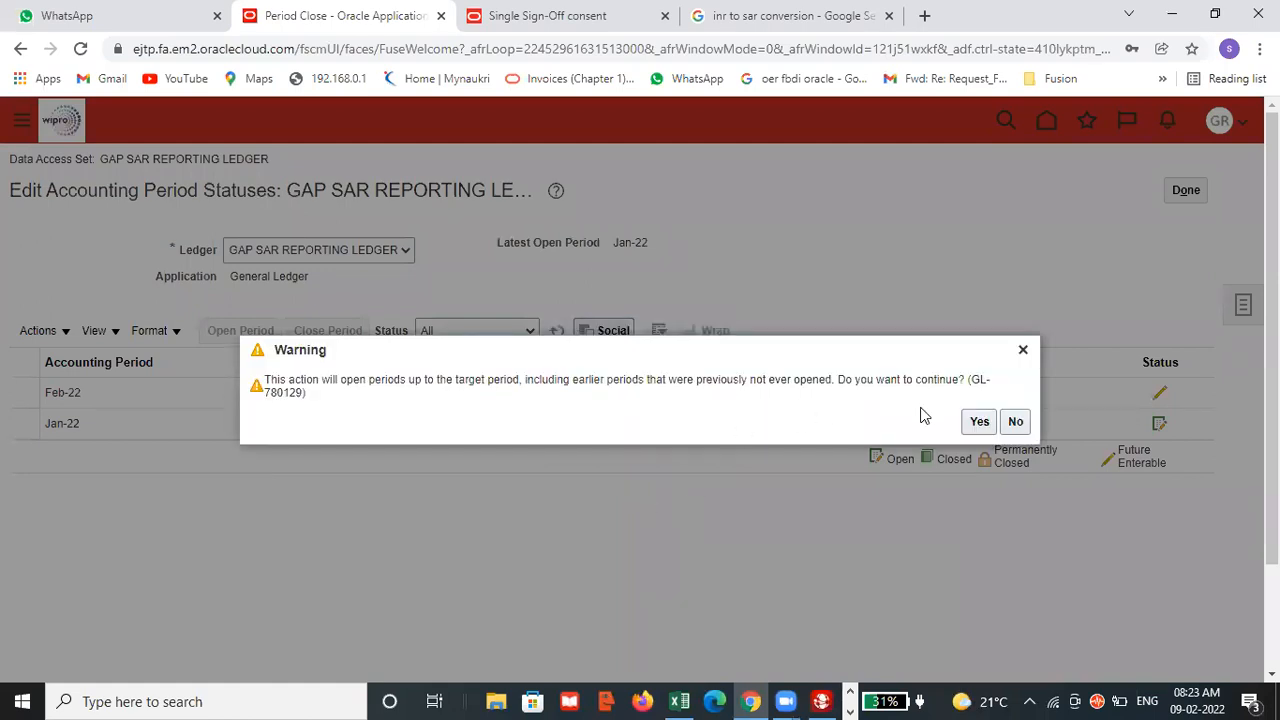
pyautogui.click(977, 421)
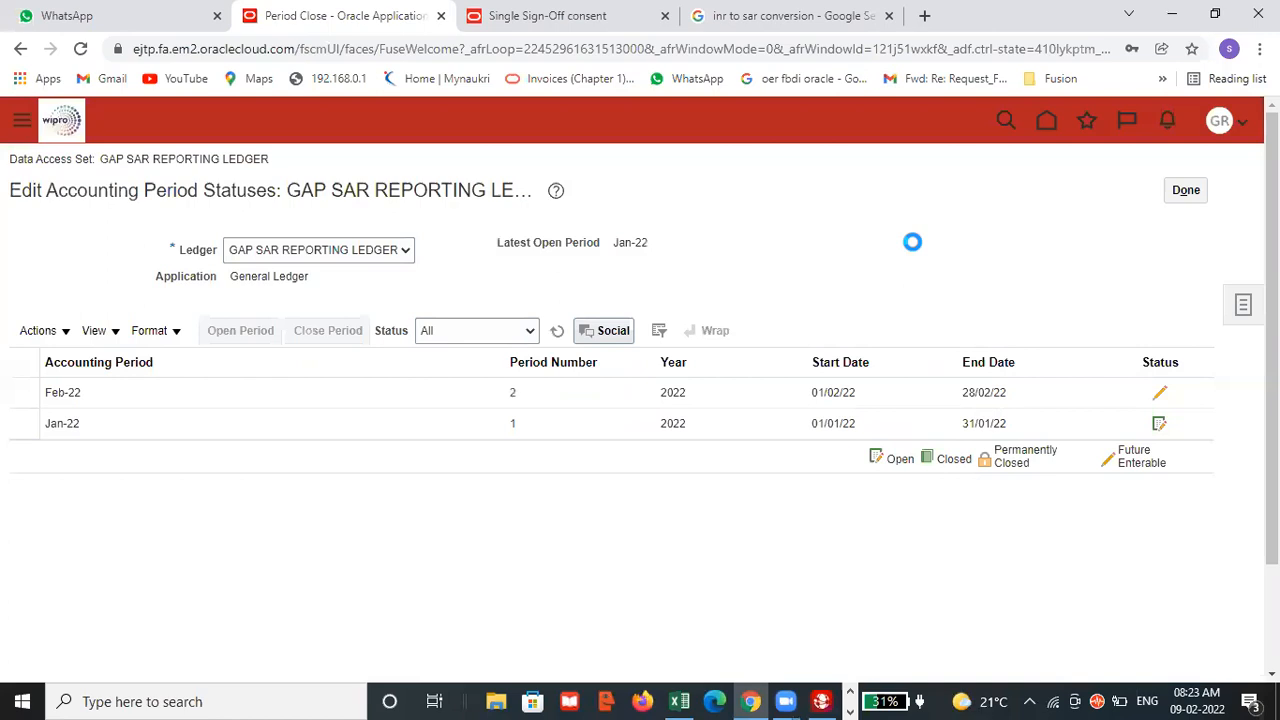
pyautogui.click(1062, 168)
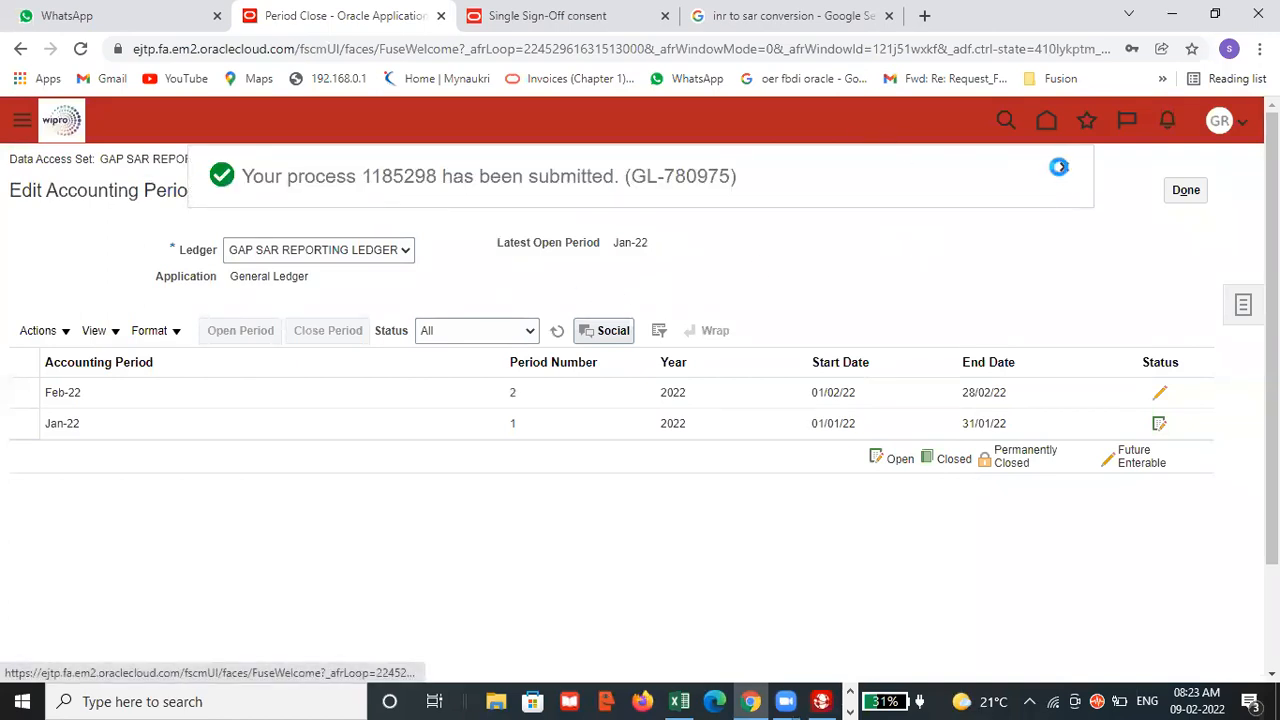
pyautogui.click(557, 334)
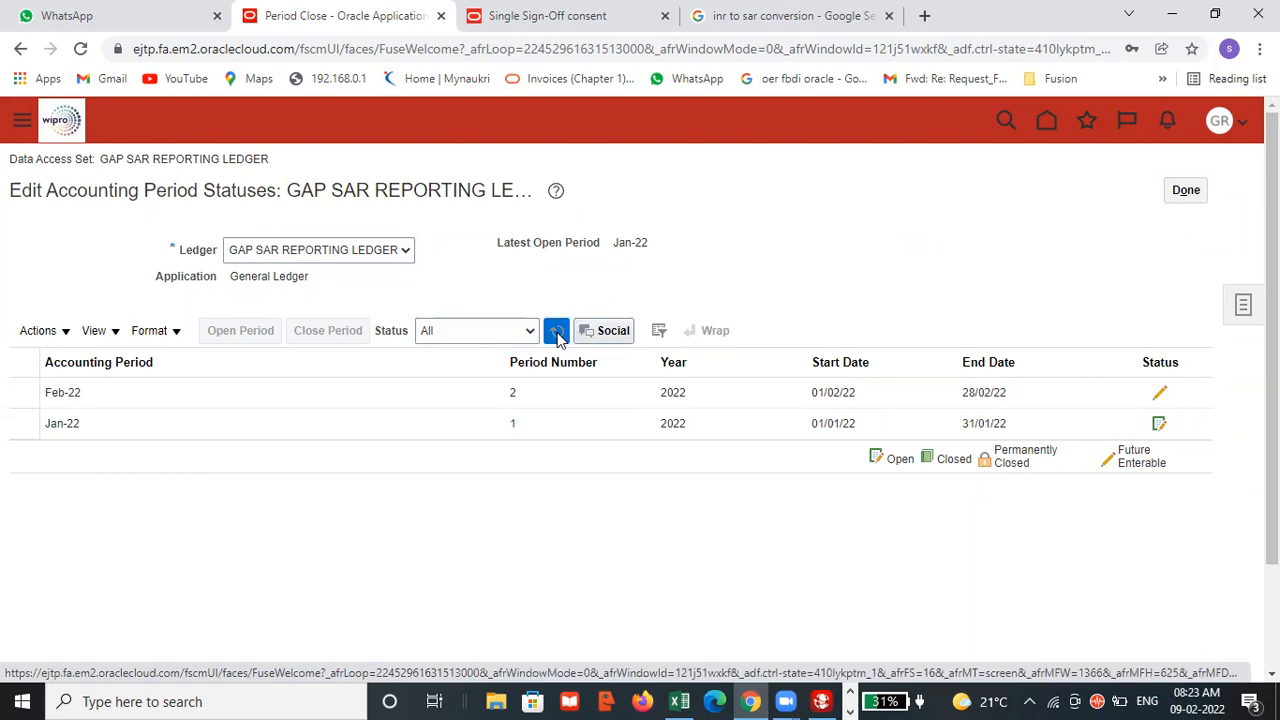
pyautogui.click(558, 332)
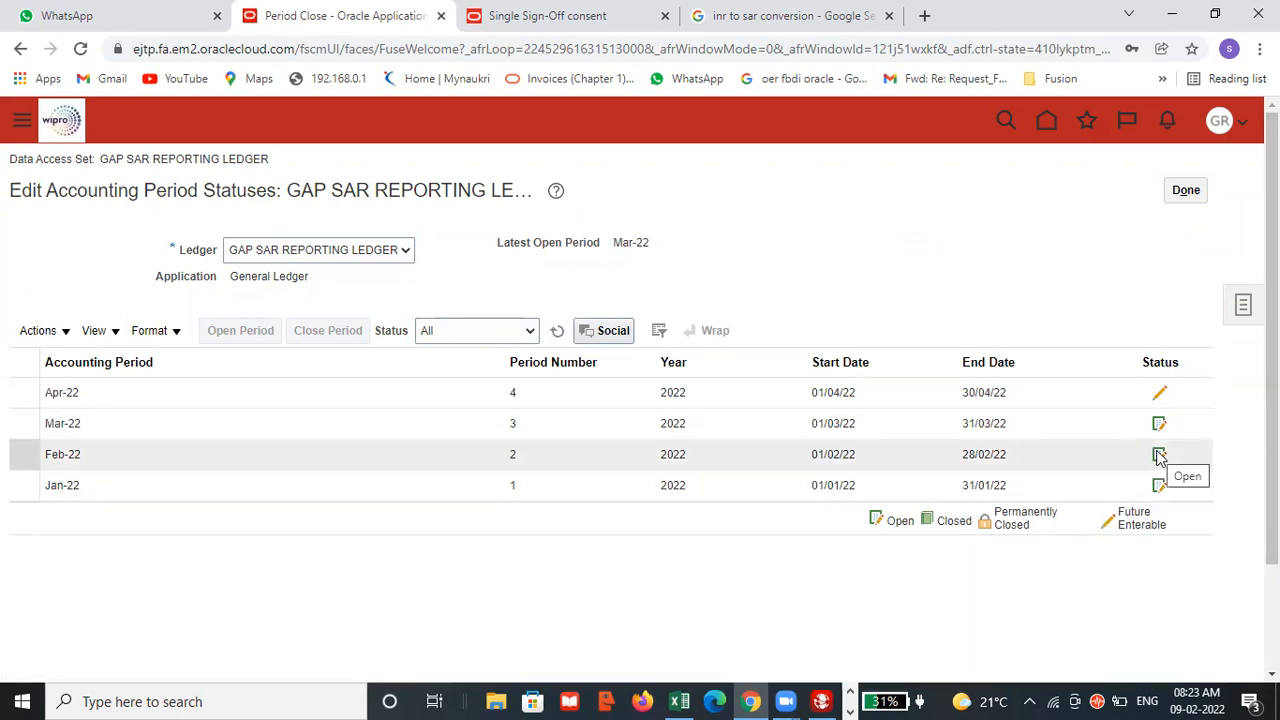
pyautogui.click(1186, 192)
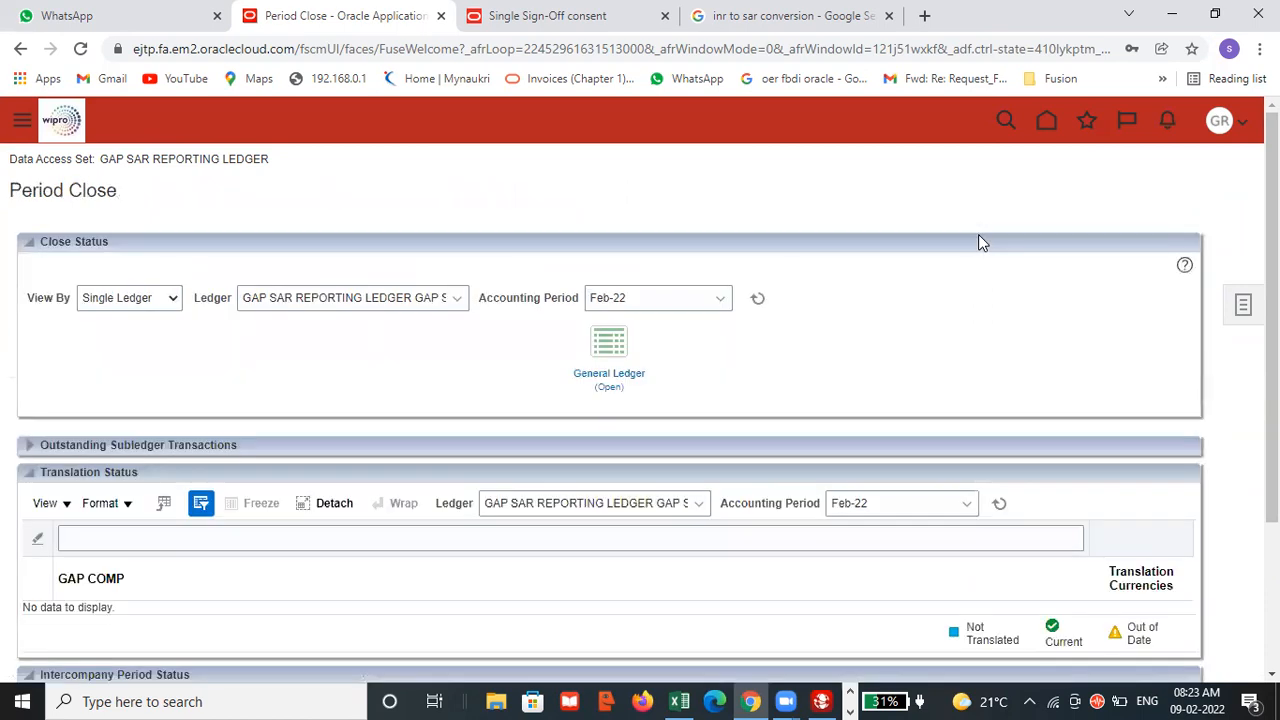
# Return to the home page and open Scheduled Processes to check the status of the period-opening processes.
pyautogui.click(1047, 122)
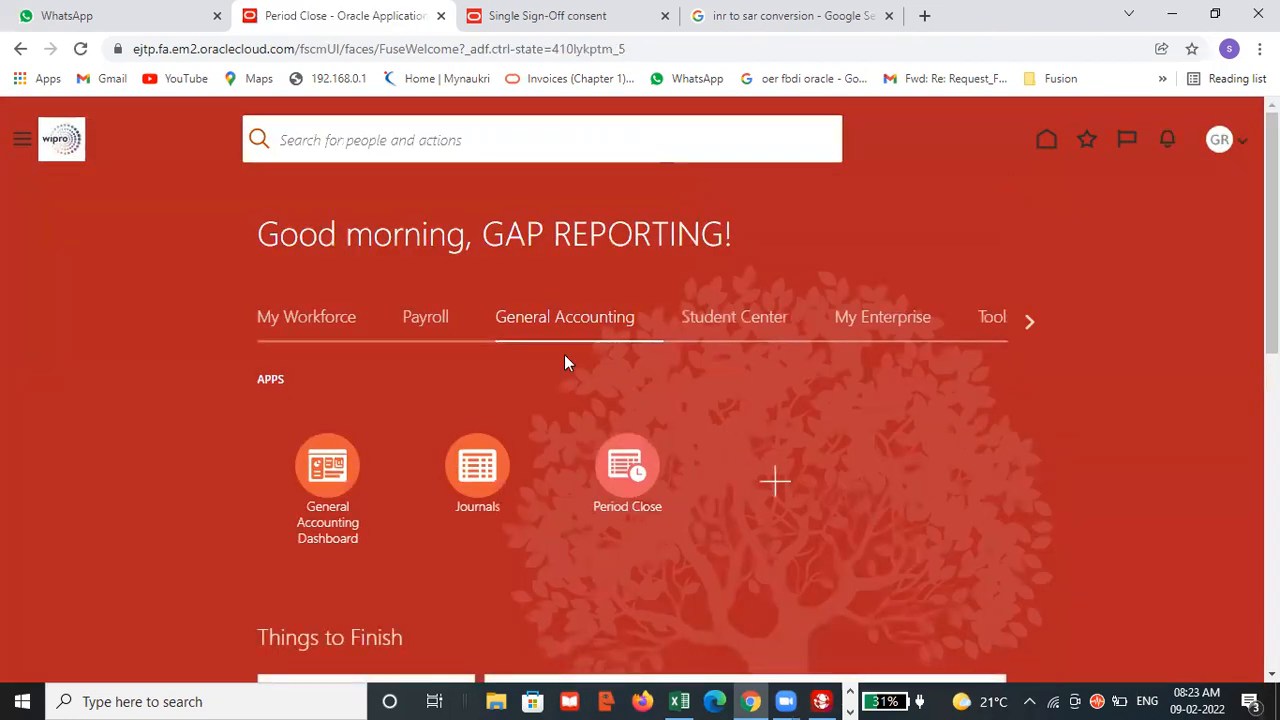
pyautogui.click(1221, 140)
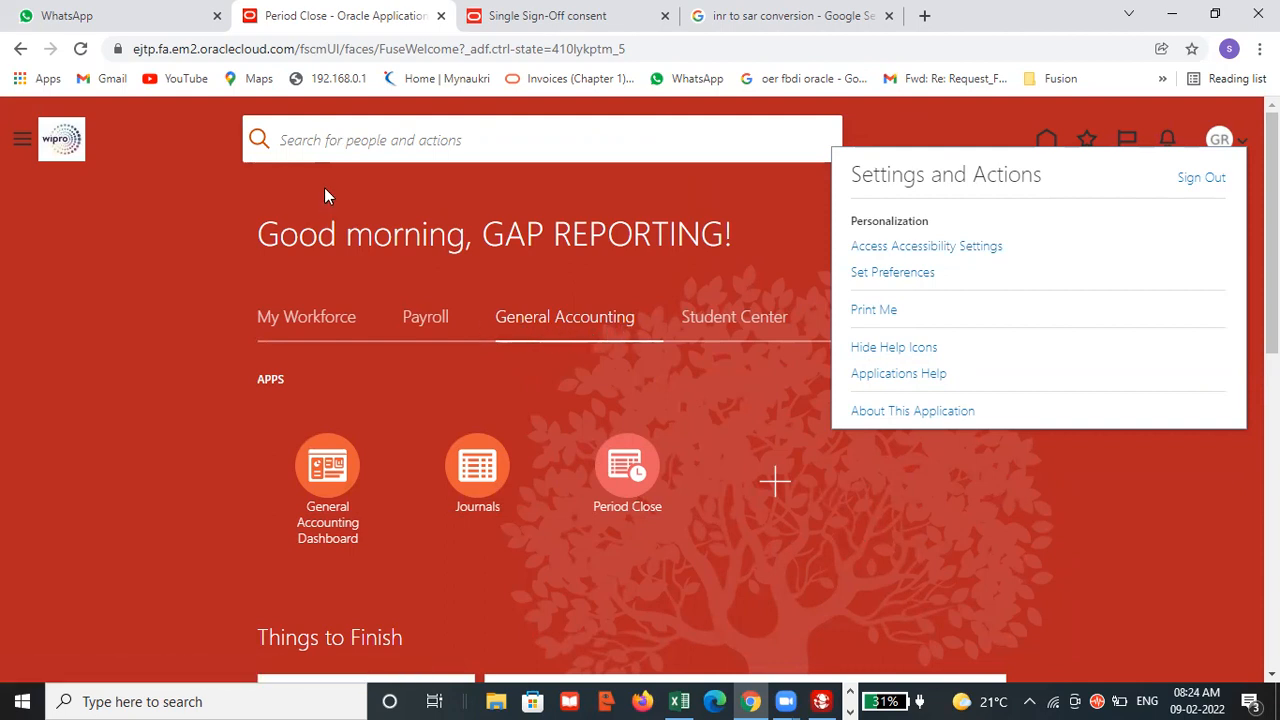
pyautogui.click(17, 140)
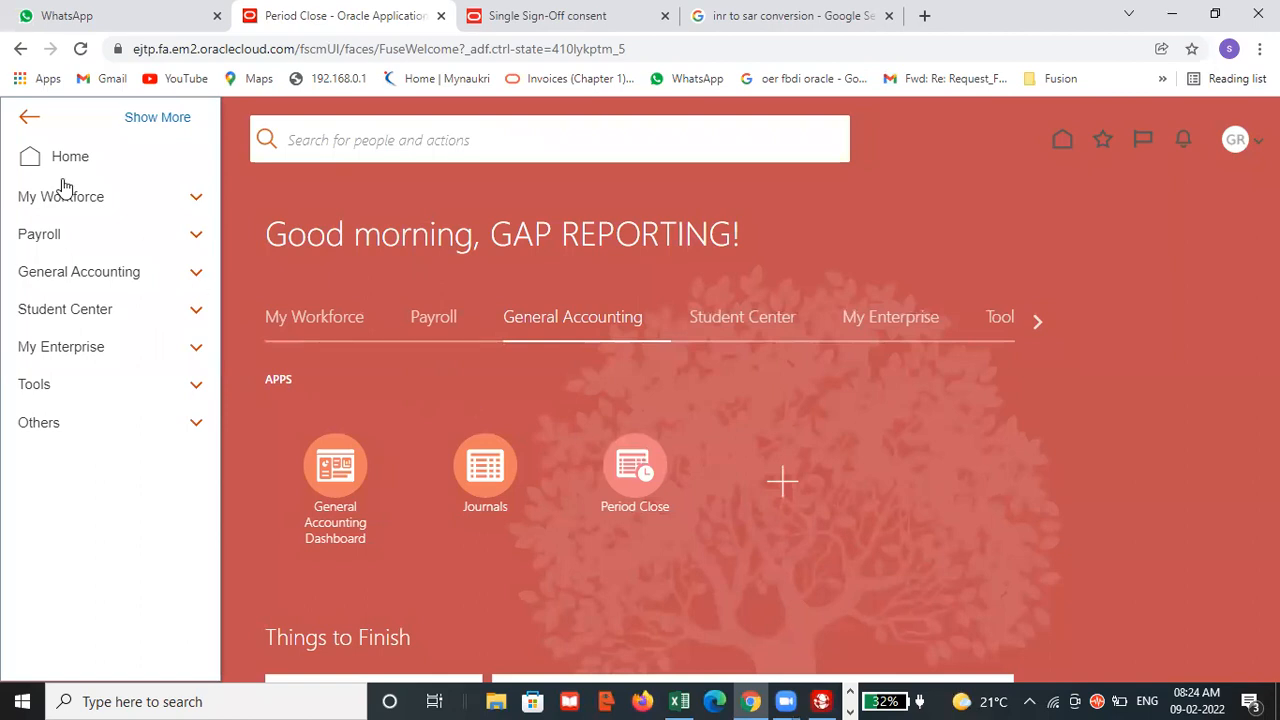
pyautogui.click(66, 393)
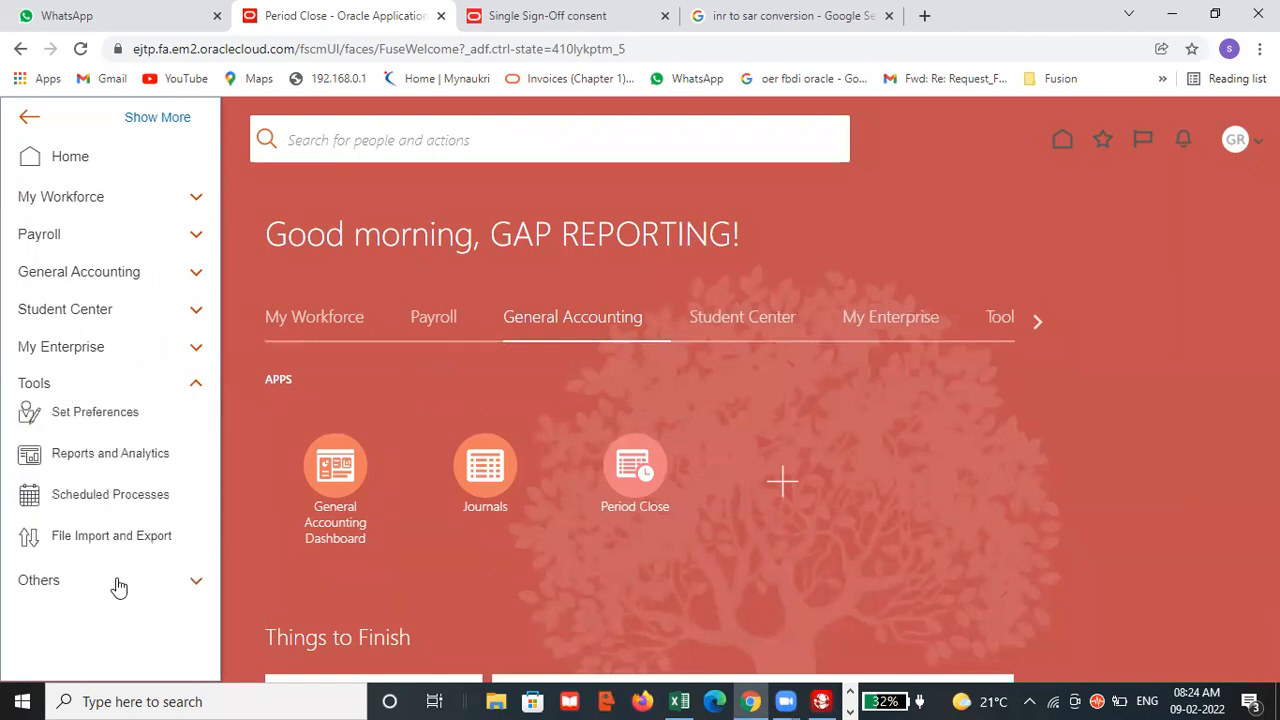
pyautogui.click(131, 500)
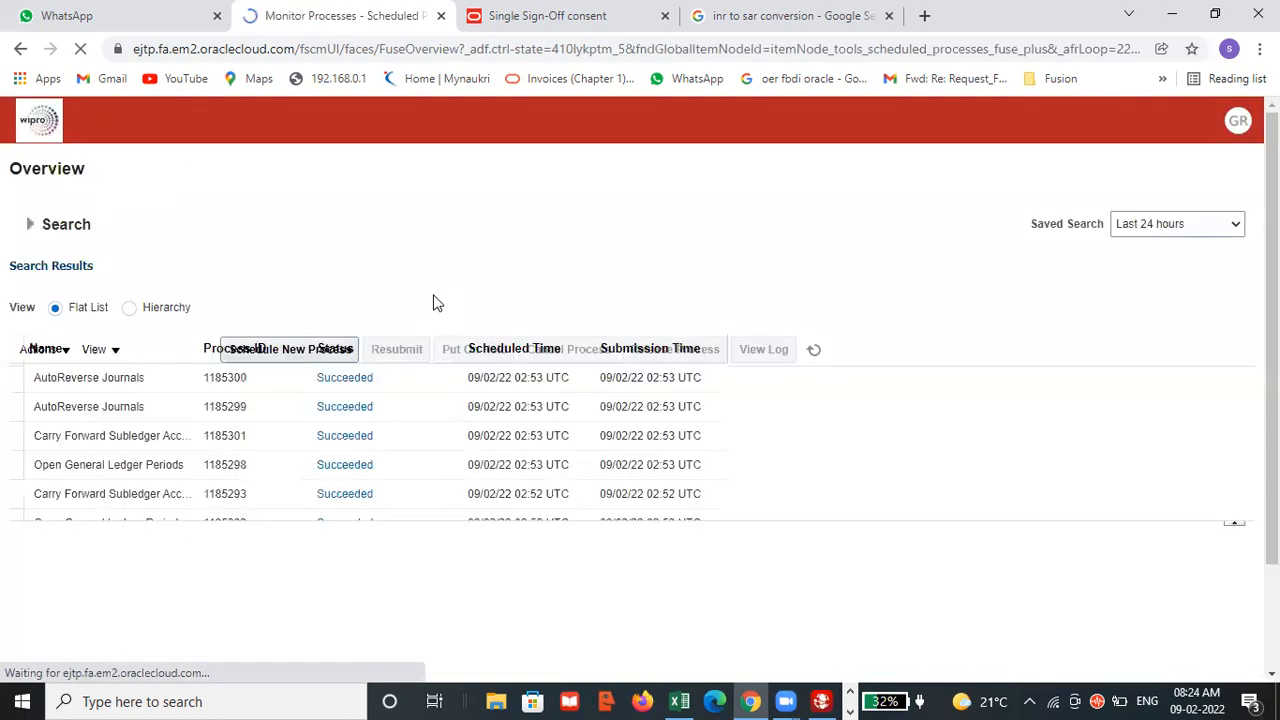
pyautogui.click(209, 340)
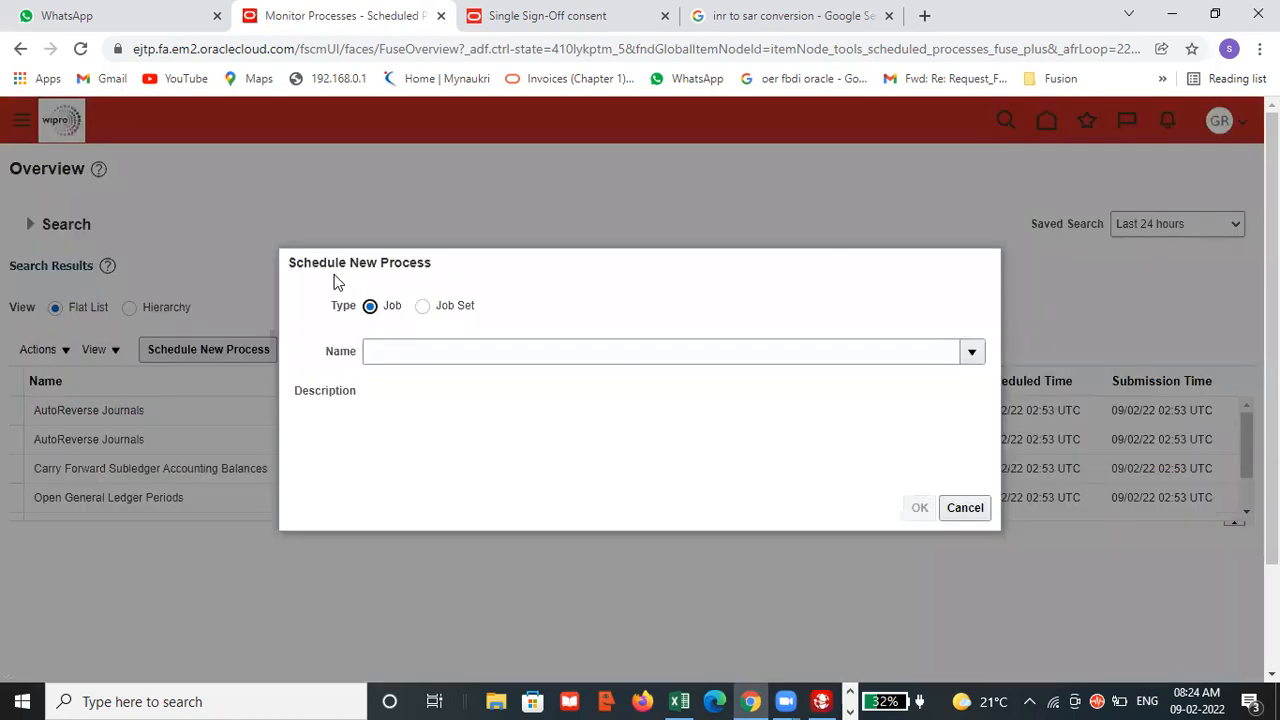
pyautogui.click(966, 508)
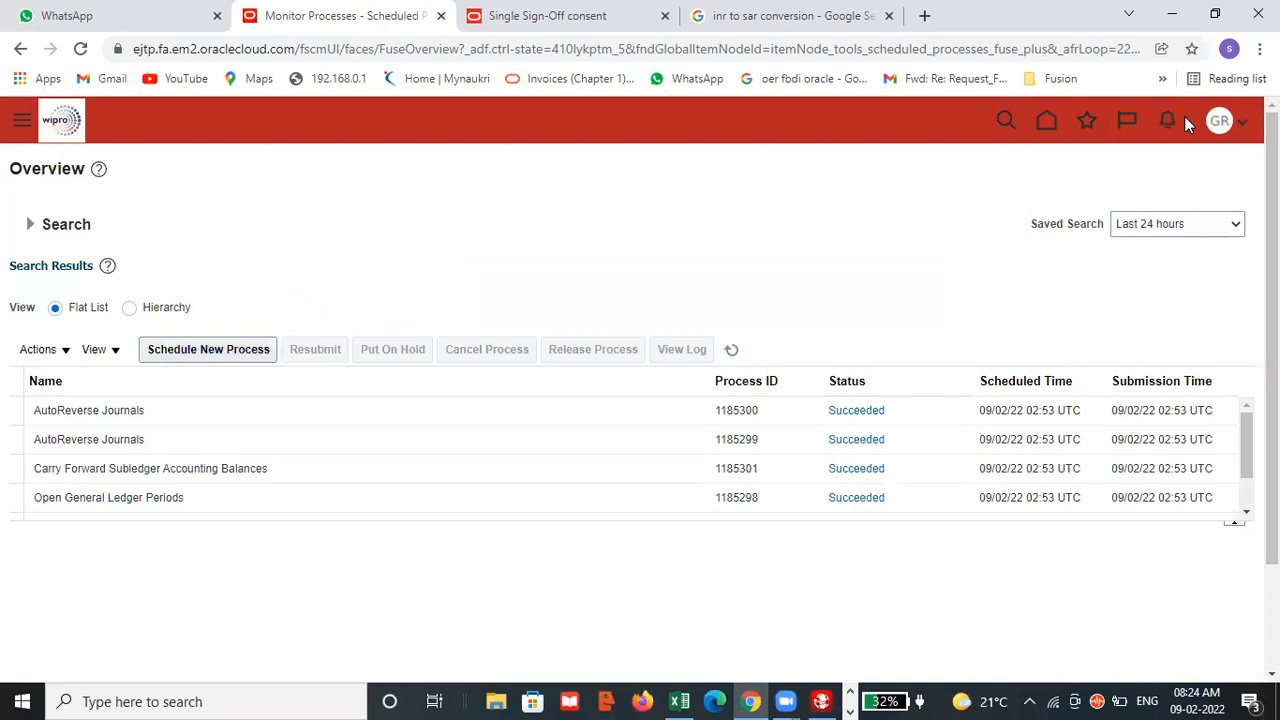
# Sign out of the GAP REPORTING user's Oracle Fusion session.
pyautogui.click(1220, 120)
pyautogui.click(1203, 159)
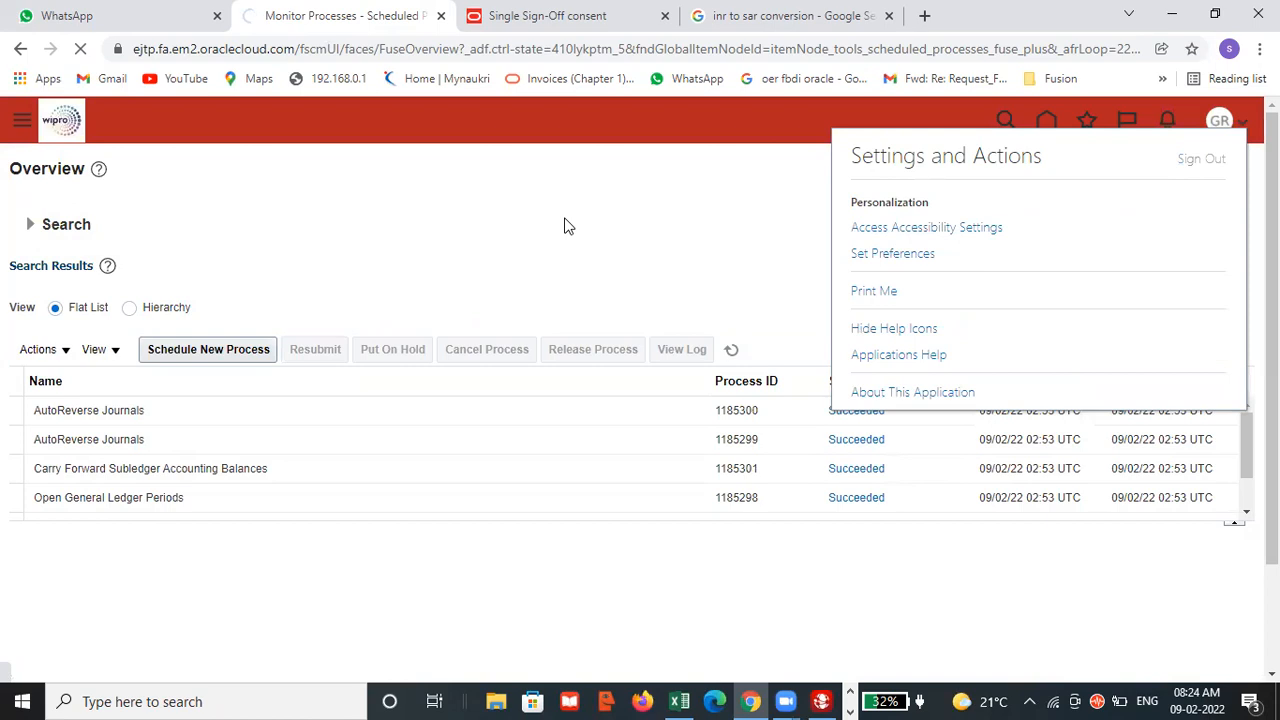
# Switch to the Excel checklist and enter "done" in B107 for the period activities and in B108 for the exchange rate.
pyautogui.hotkey('alt', 'Tab')
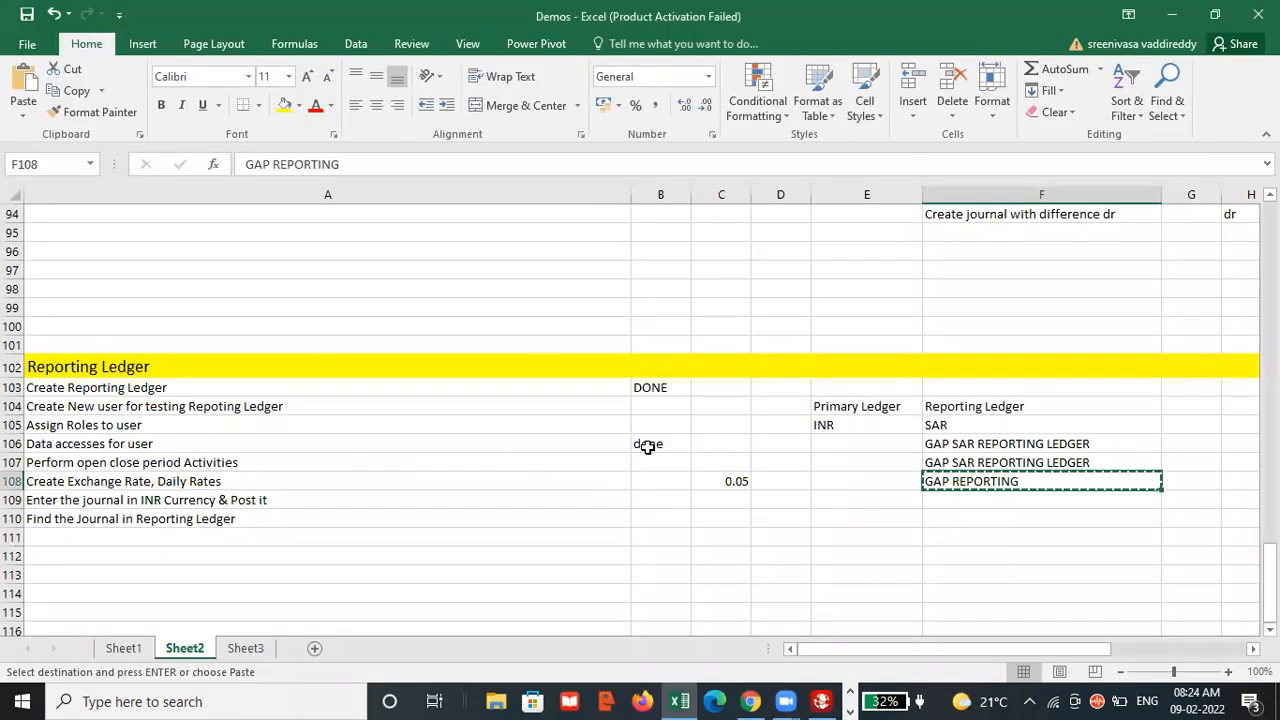
pyautogui.click(648, 447)
pyautogui.click(651, 463)
pyautogui.write('dONE')
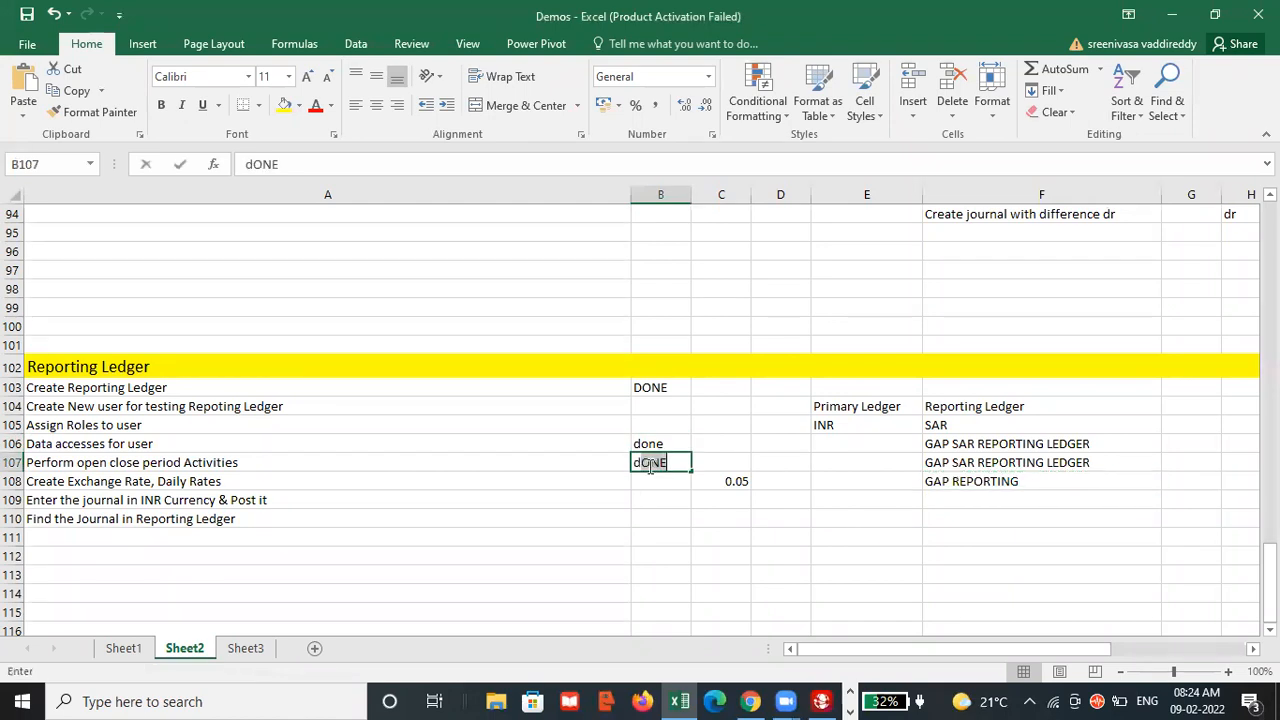
pyautogui.press('BackSpace')
pyautogui.press('BackSpace')
pyautogui.press('BackSpace')
pyautogui.write('one')
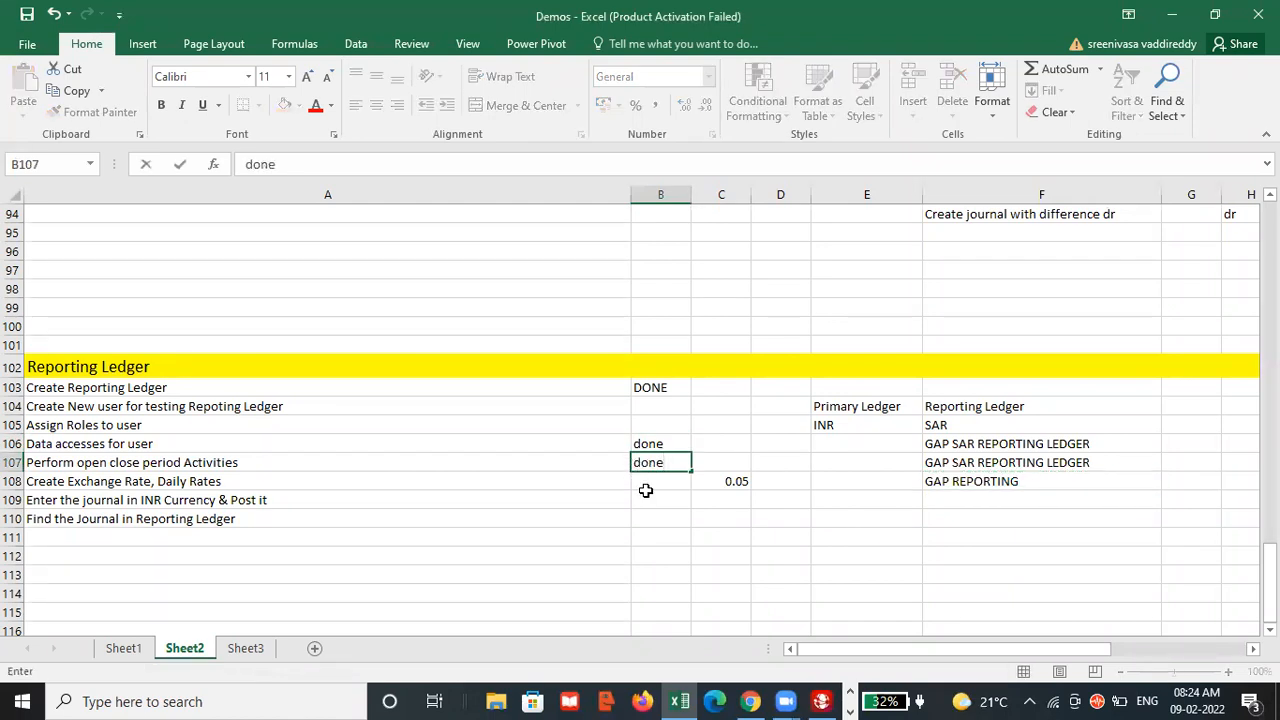
pyautogui.click(652, 481)
pyautogui.write('done')
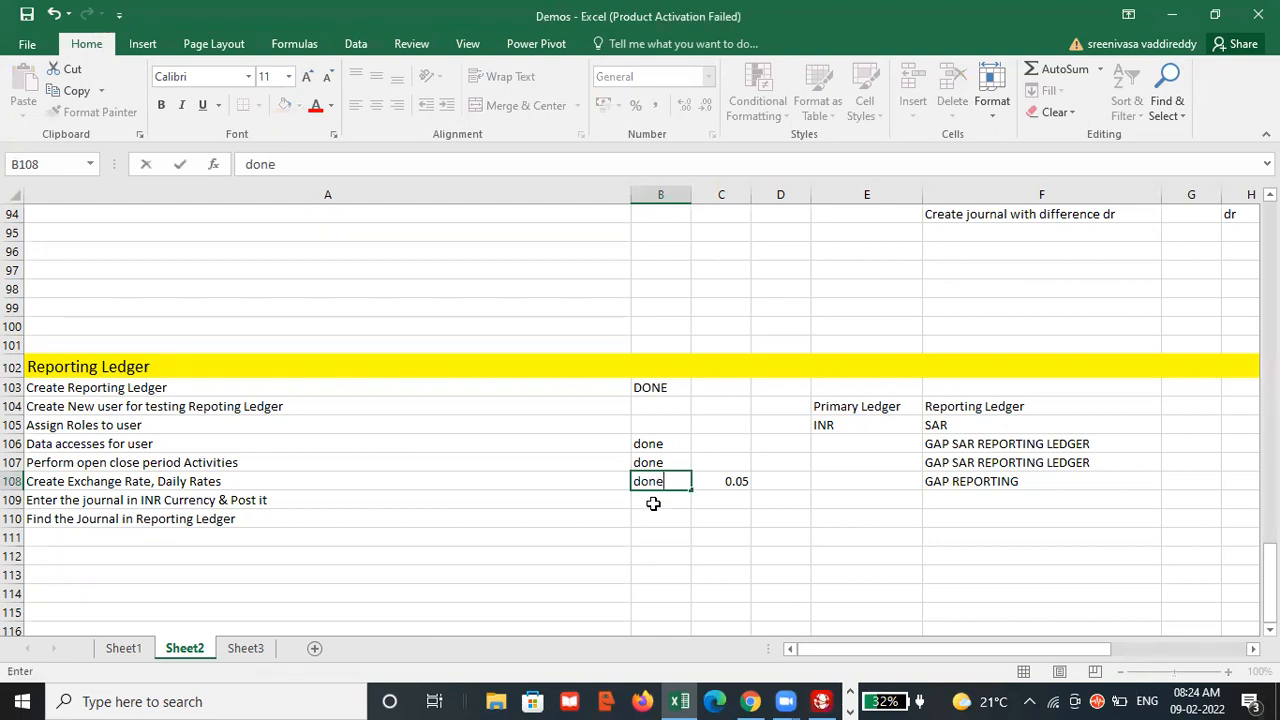
pyautogui.click(653, 504)
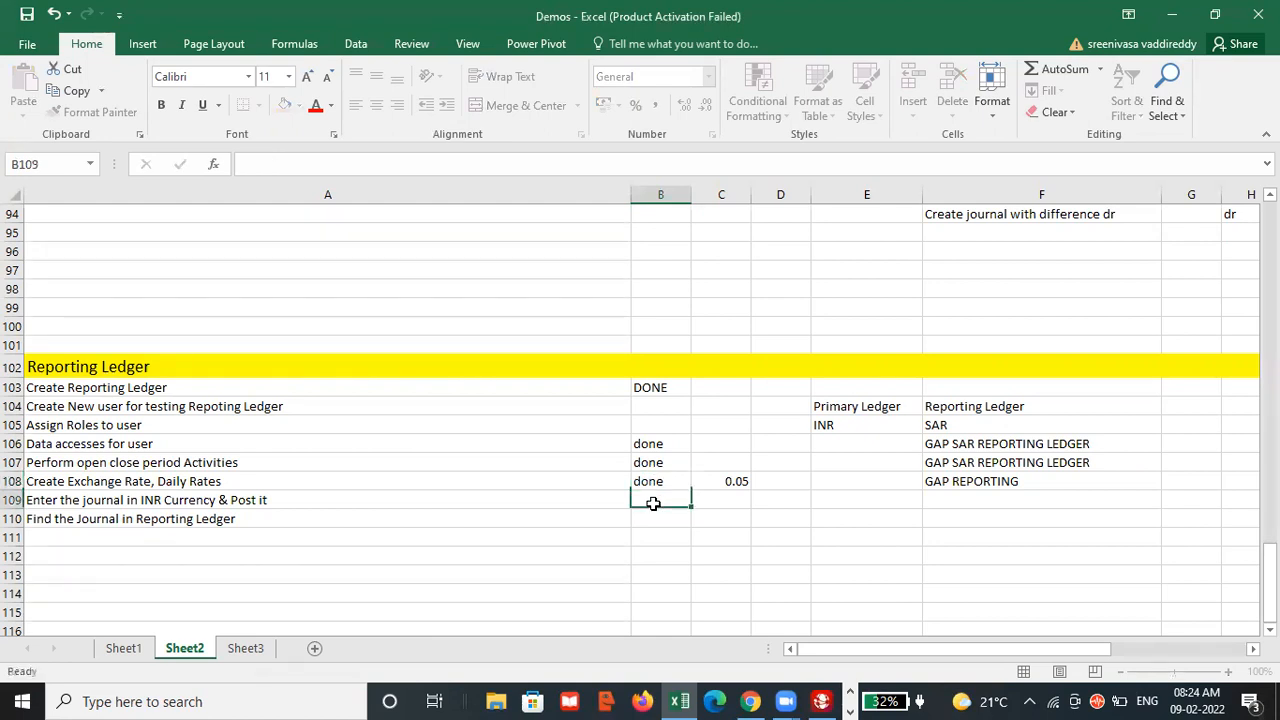
# Switch to the browser, confirm the single sign-off and sign in to Oracle Applications Cloud as user gap with the account password.
pyautogui.hotkey('alt', 'Tab')
pyautogui.click(632, 483)
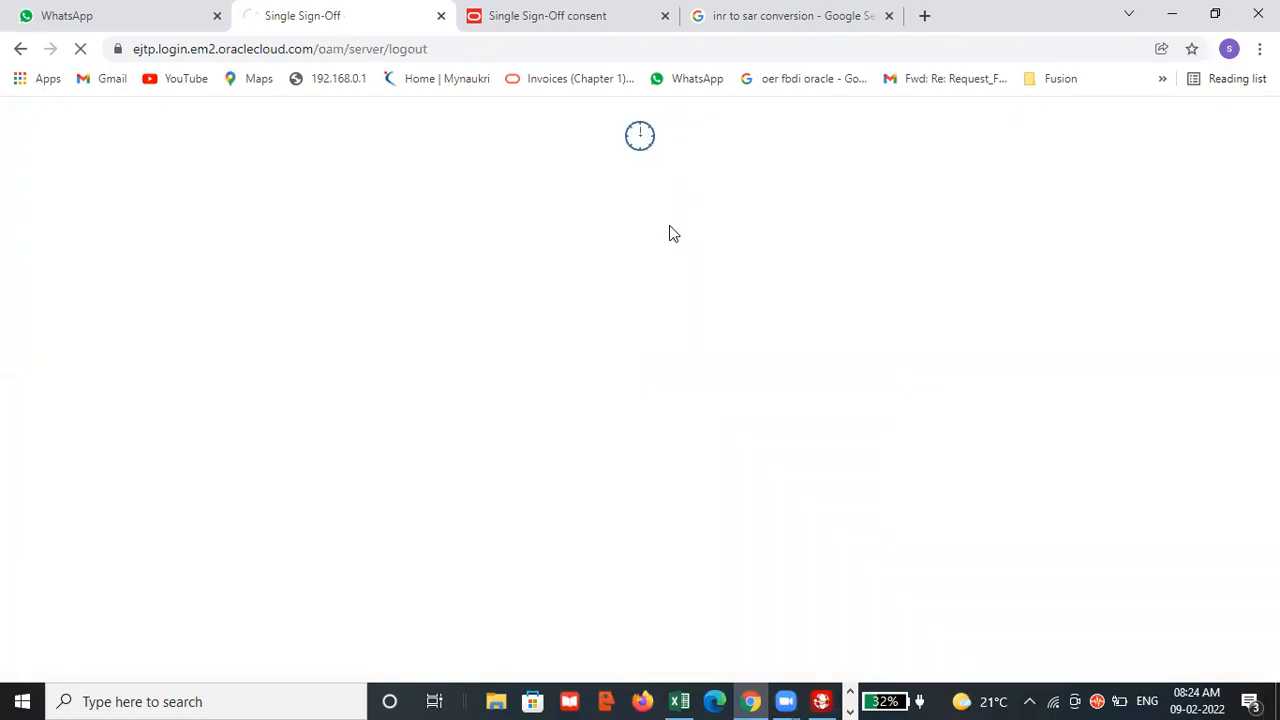
pyautogui.write('gap')
pyautogui.press('Tab')
pyautogui.write('aaa')
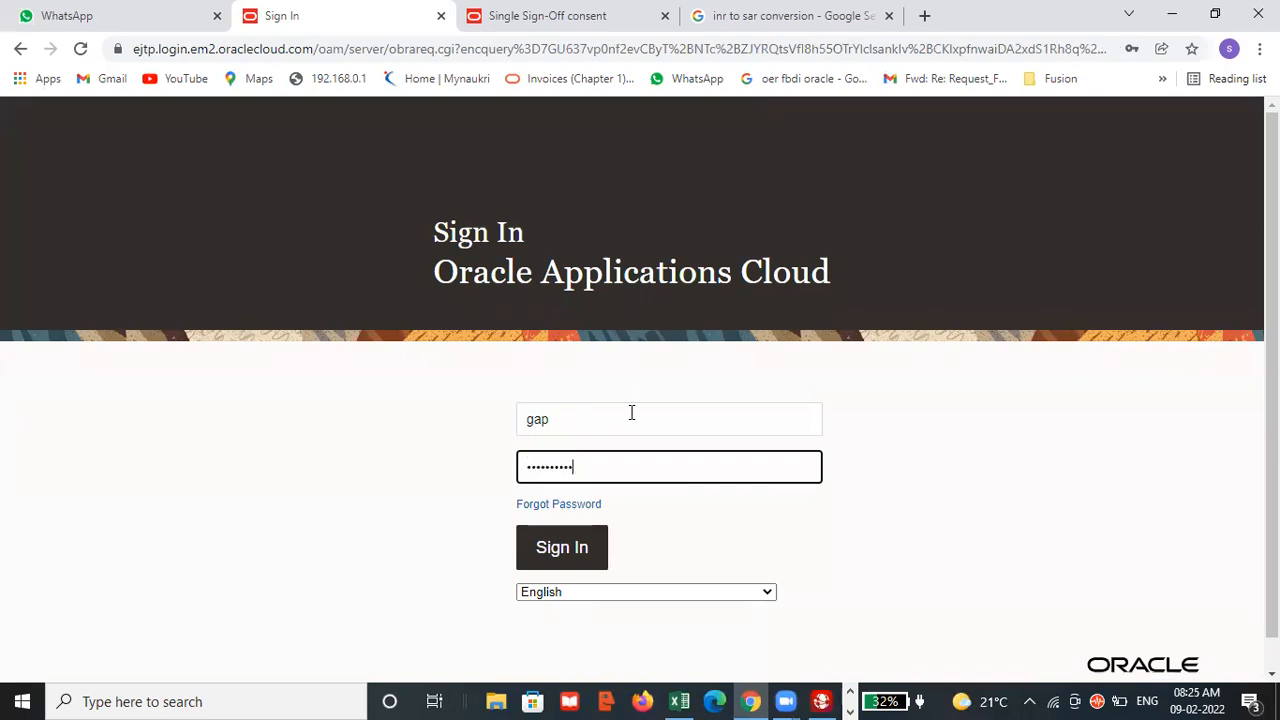
pyautogui.click(562, 546)
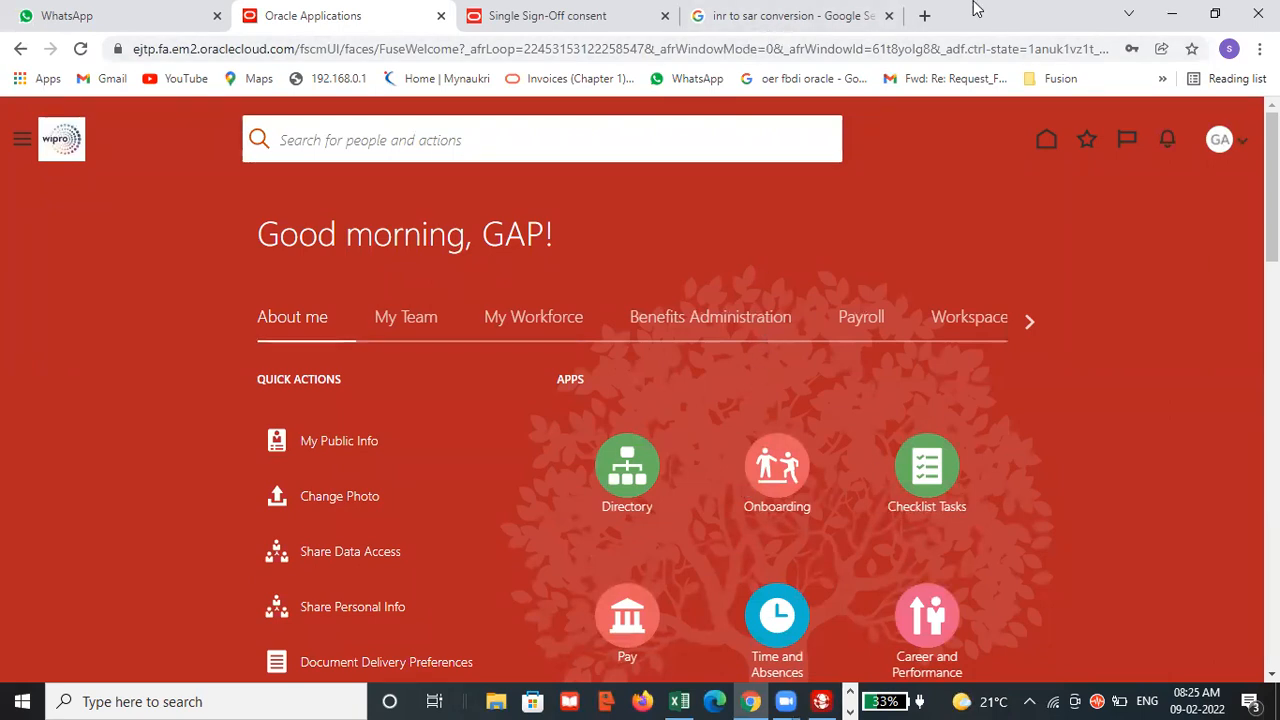
# Look up the INR to SAR conversion rate in the Google results and compare it with the rate in the Excel checklist.
pyautogui.click(800, 15)
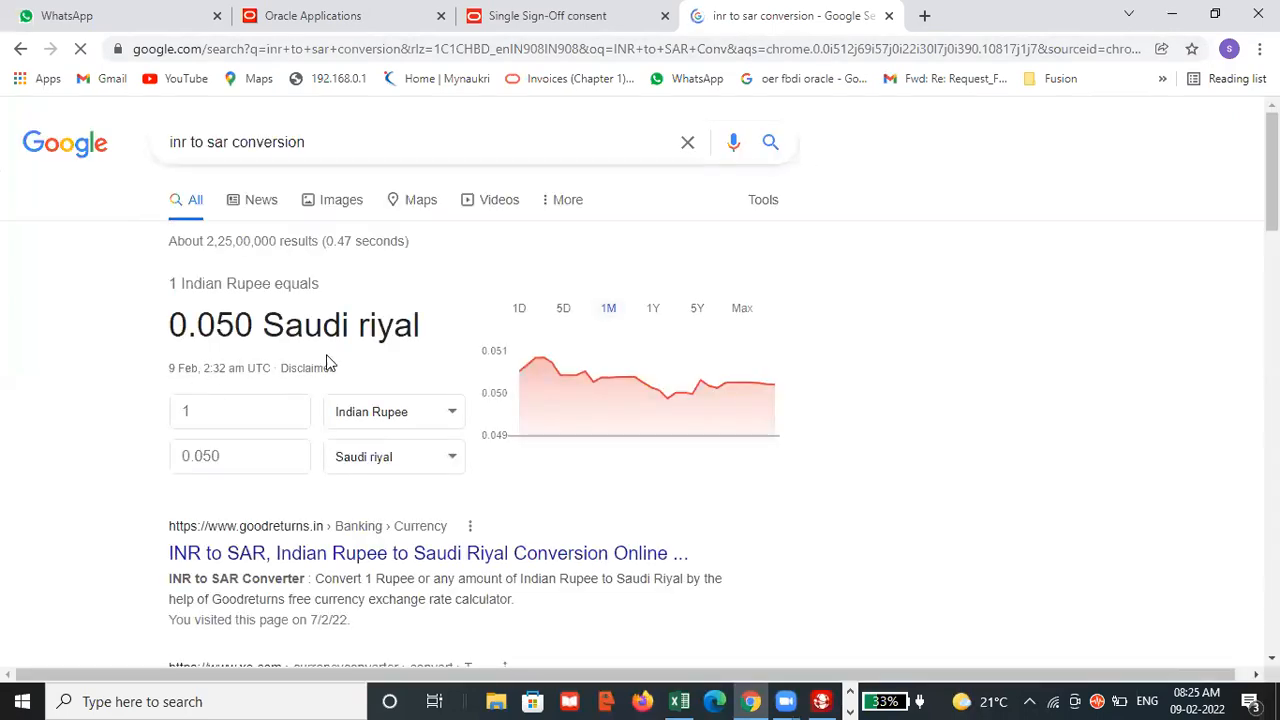
pyautogui.hotkey('alt', 'Tab')
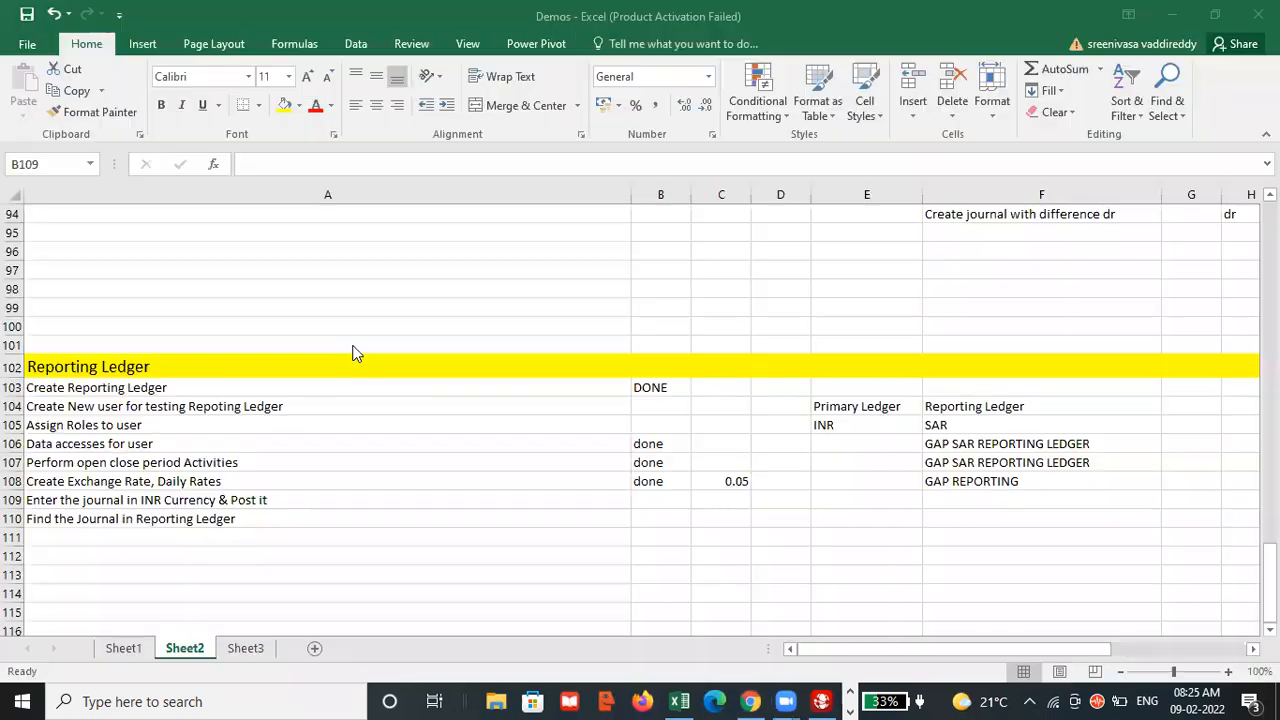
pyautogui.hotkey('alt', 'Tab')
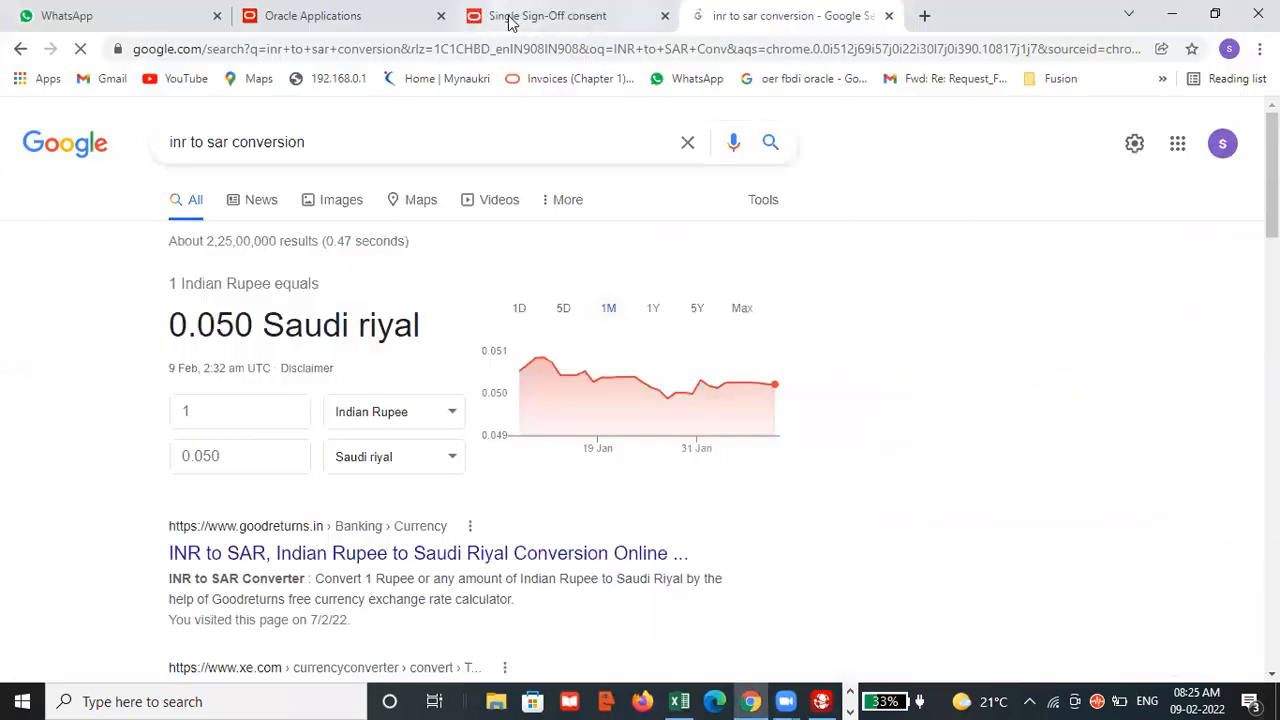
# Close the leftover Single Sign-Off consent page and keep the signed-in Oracle Applications page.
pyautogui.click(505, 18)
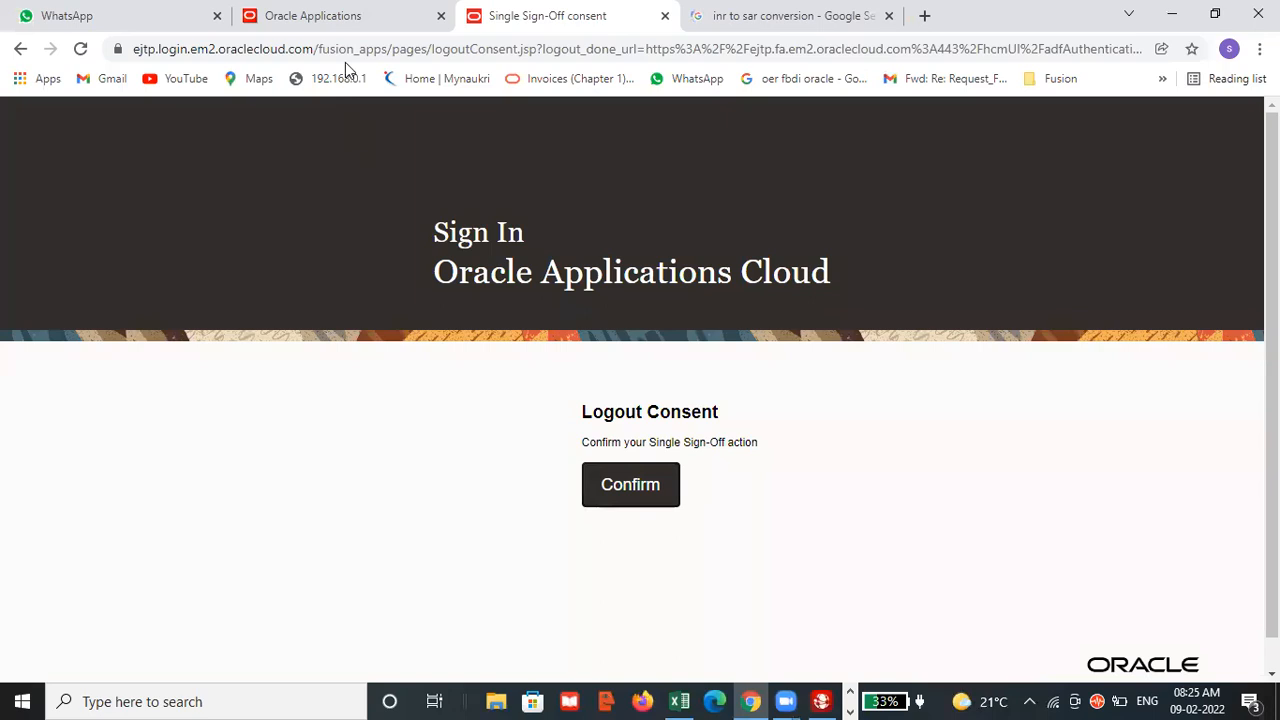
pyautogui.click(350, 17)
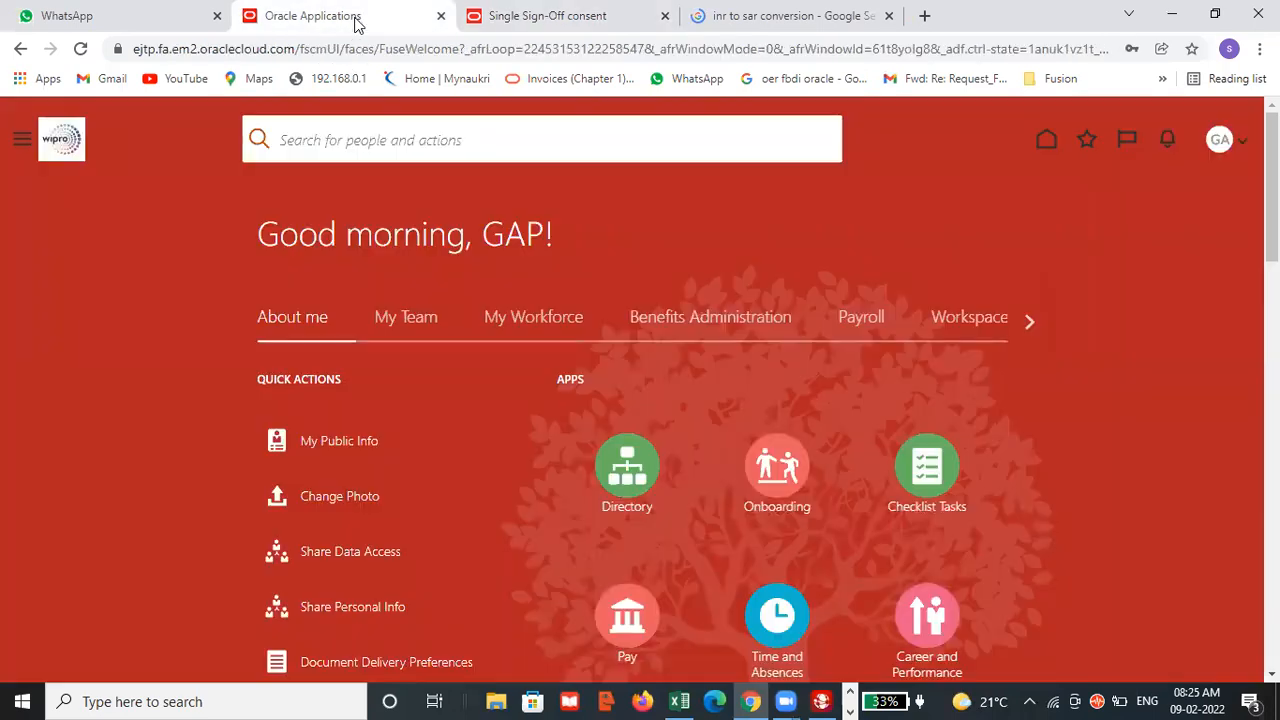
pyautogui.click(665, 16)
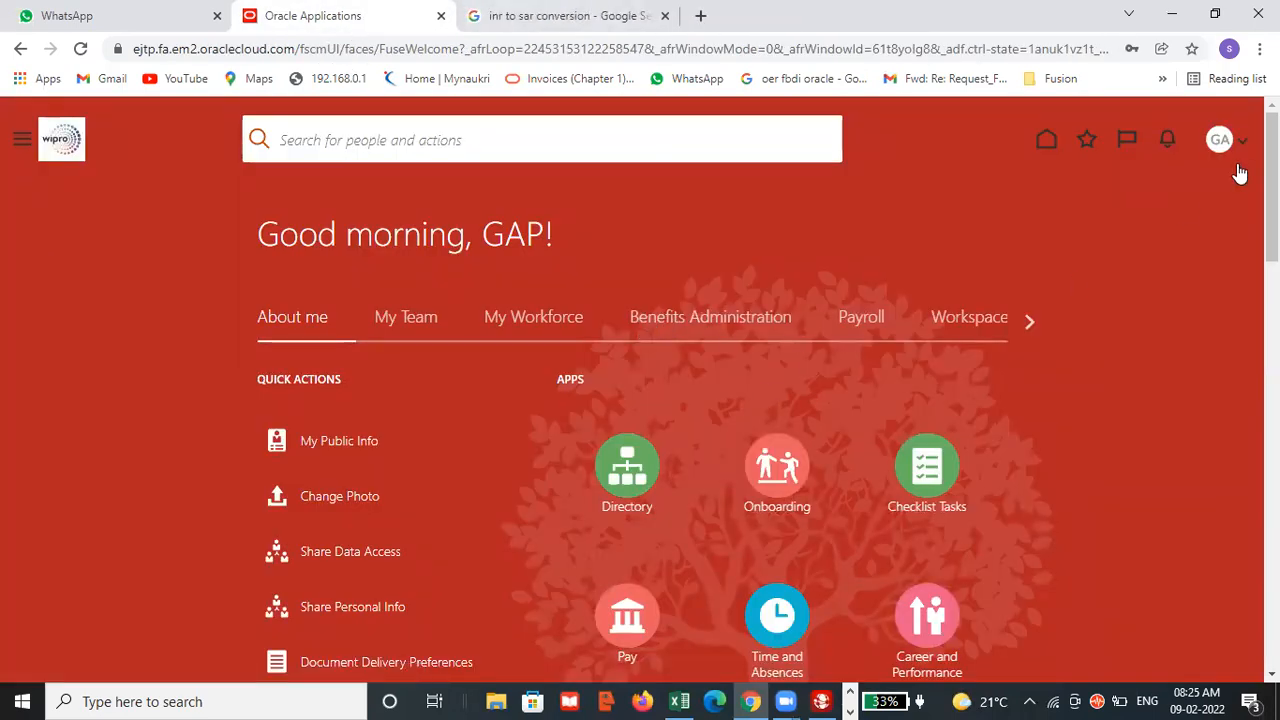
# Open Setup and Maintenance and switch the setup offering to Financials.
pyautogui.click(1222, 139)
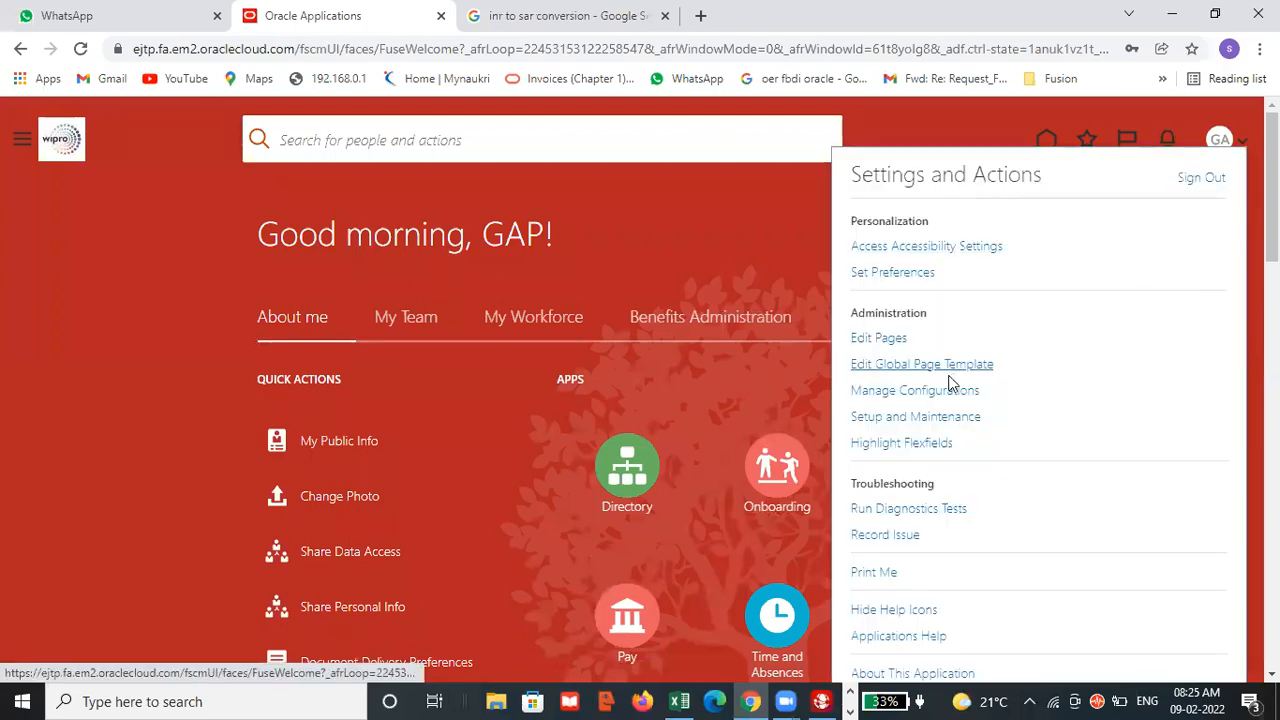
pyautogui.click(893, 417)
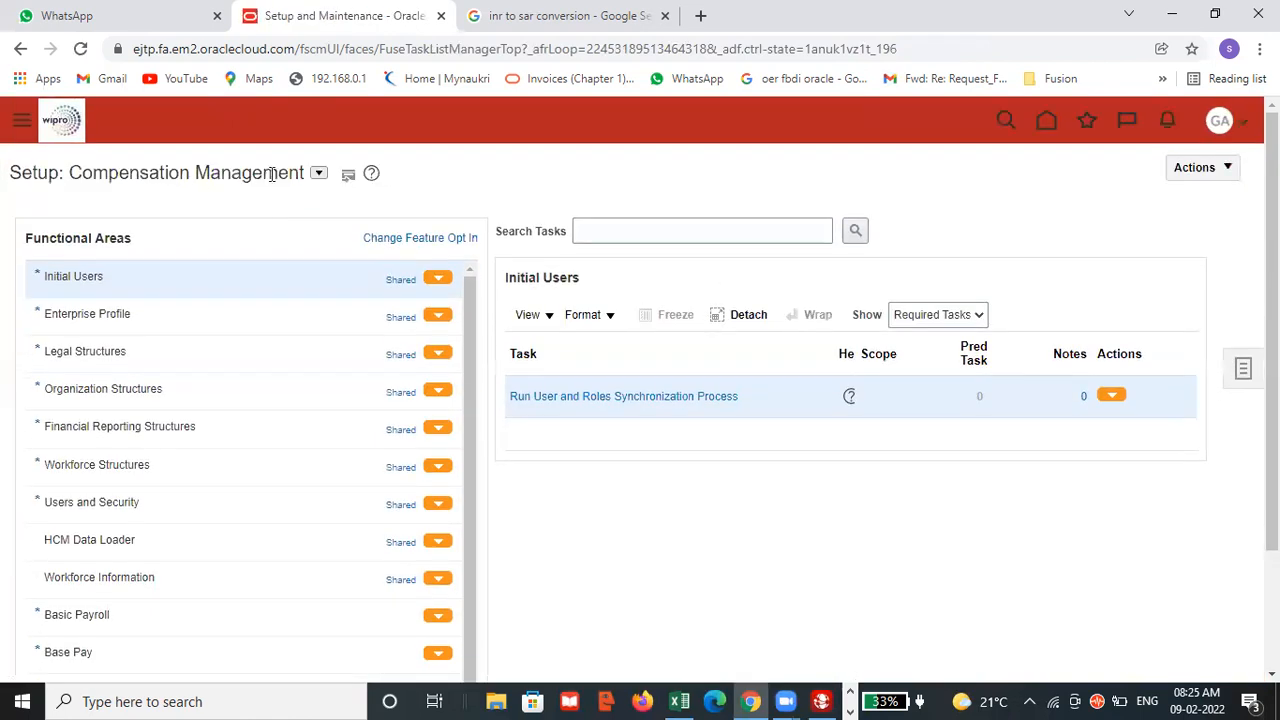
pyautogui.click(319, 173)
pyautogui.click(328, 295)
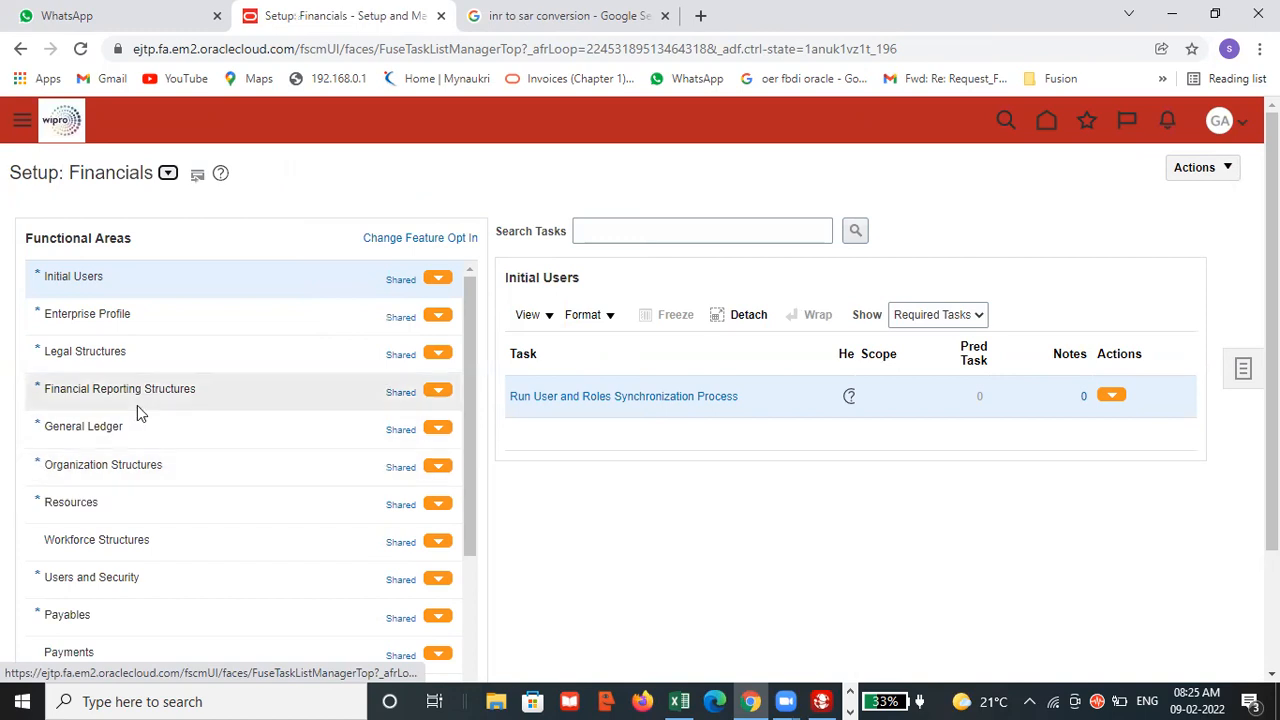
# Open the Manage Daily Rates task under Financial Reporting Structures and go to Daily Rates in the Currency Rates Manager.
pyautogui.click(139, 403)
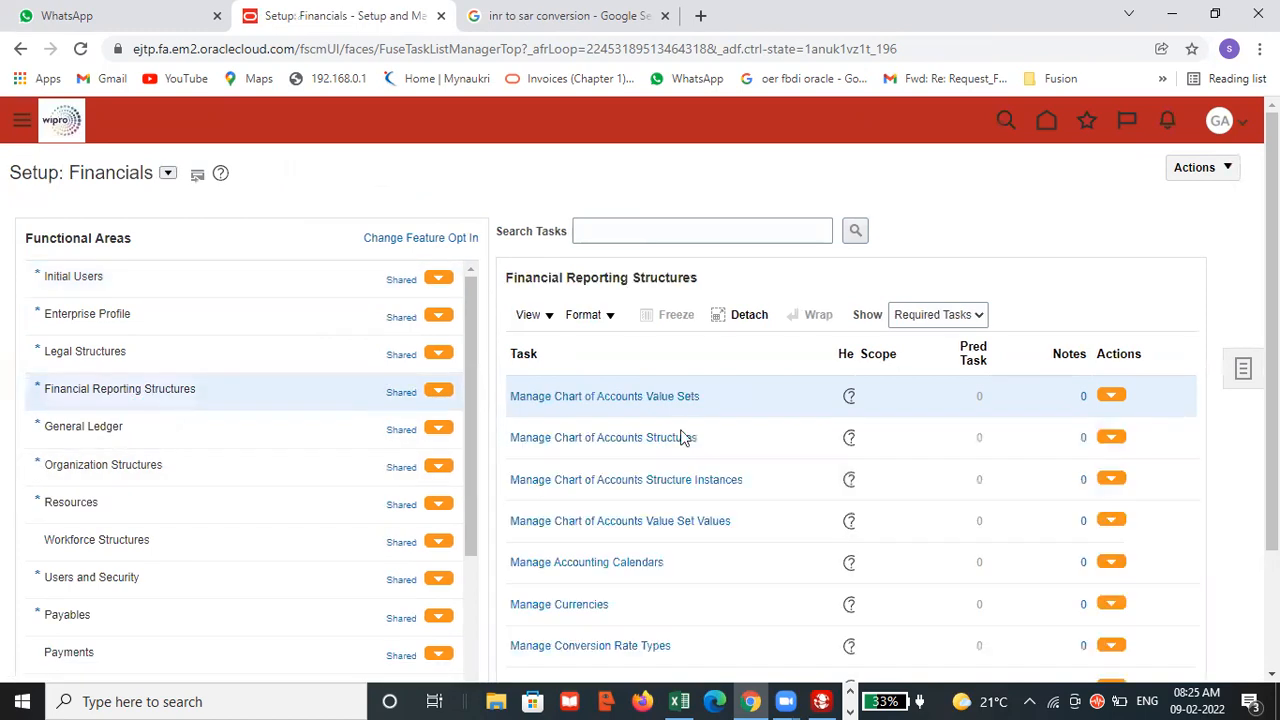
pyautogui.scroll(-3, 720, 449)
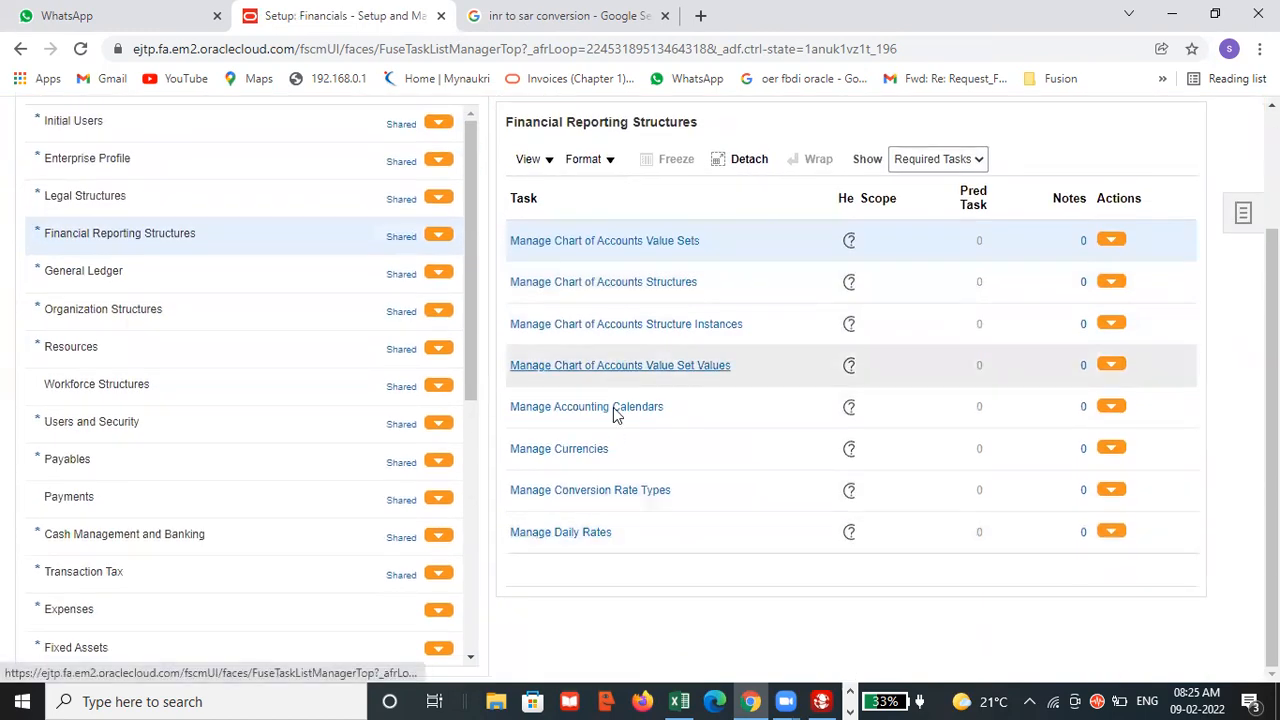
pyautogui.click(588, 538)
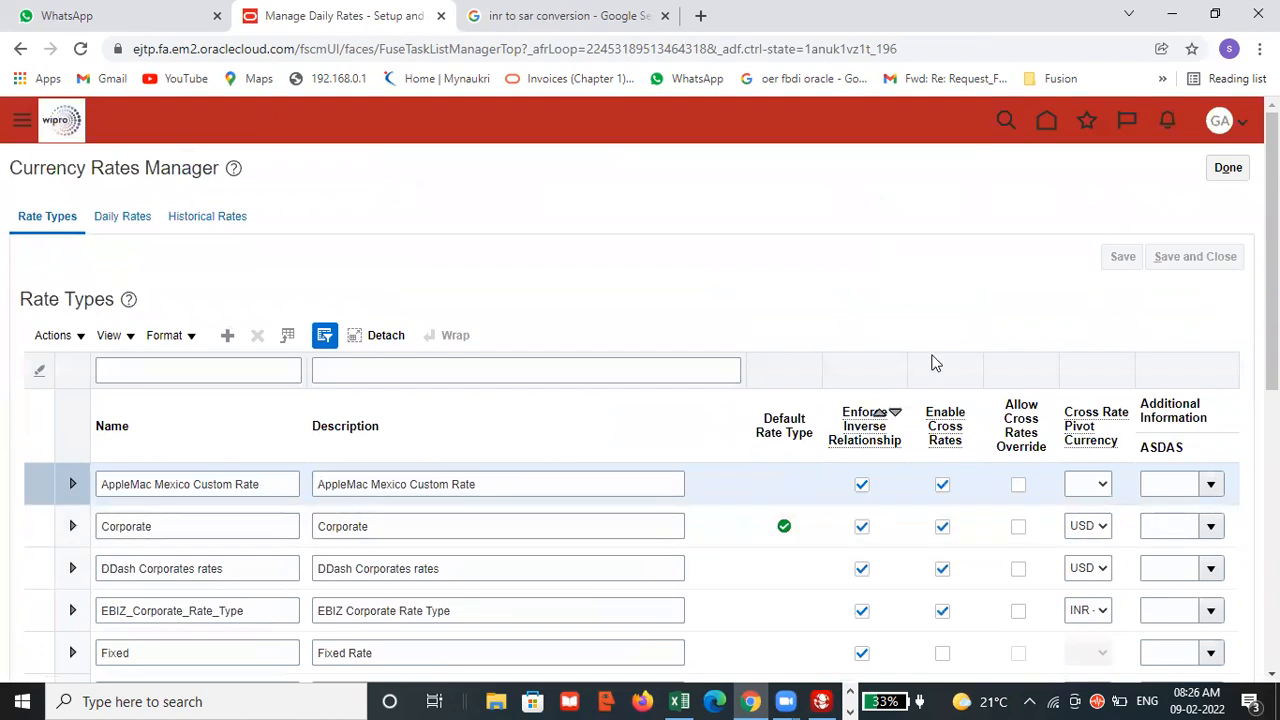
pyautogui.click(127, 220)
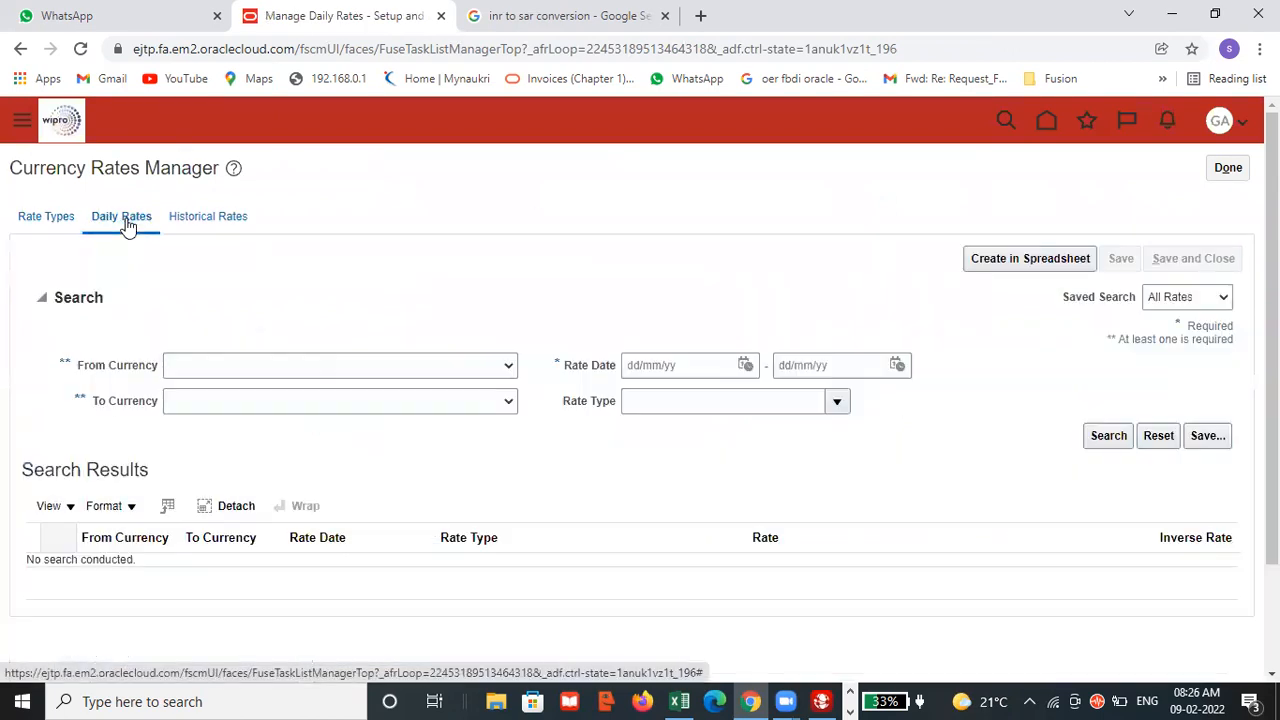
# Generate the CreateDailyRates spreadsheet for new daily rates, set the download to open when done and bring up the workbook in Excel.
pyautogui.click(1013, 259)
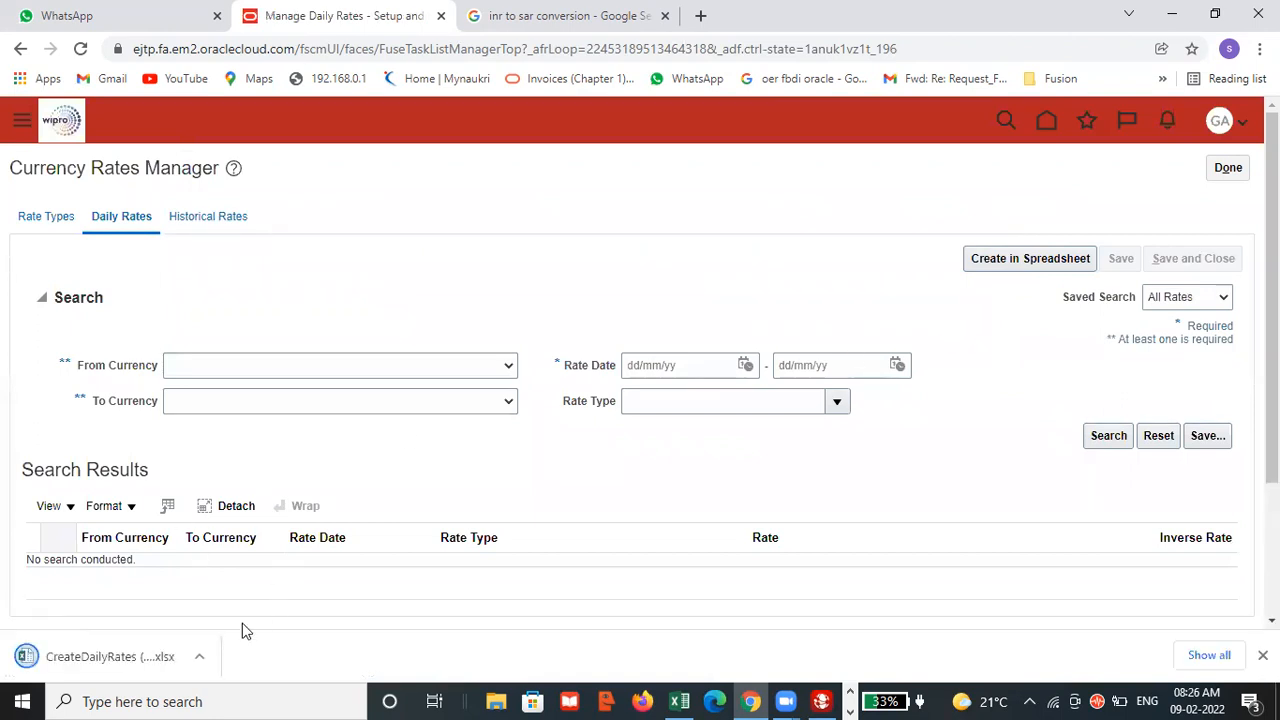
pyautogui.click(198, 656)
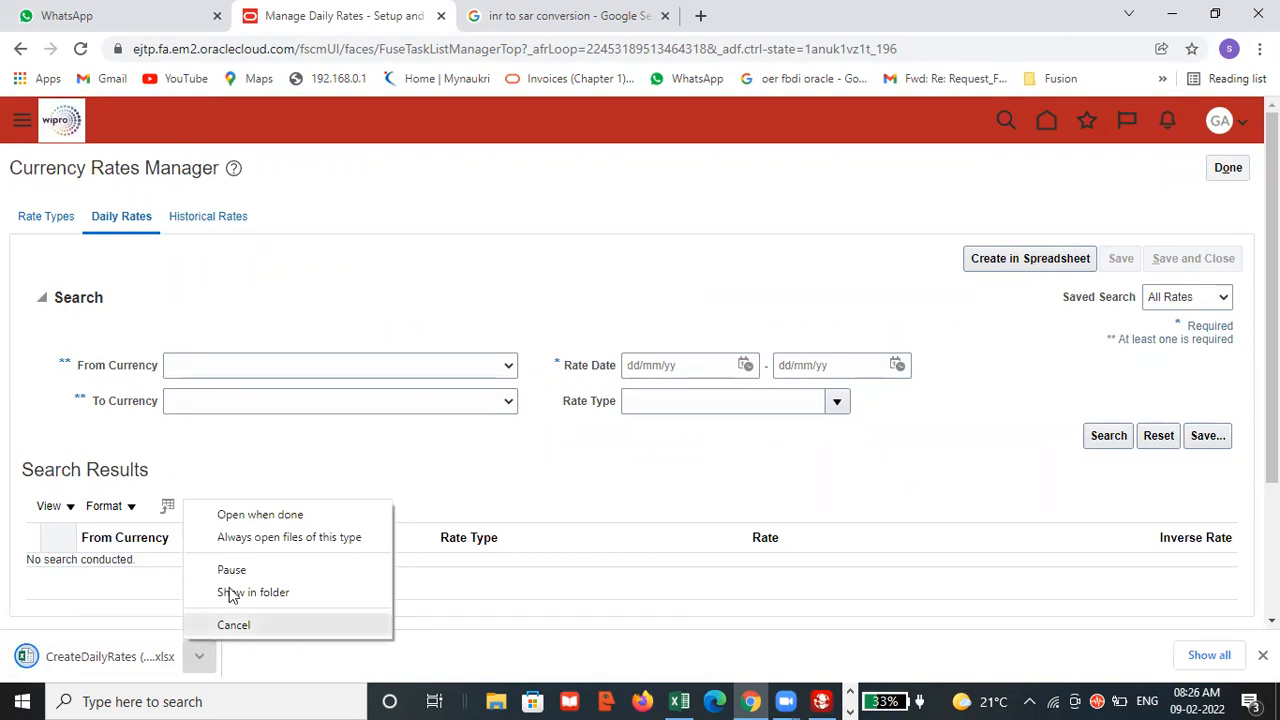
pyautogui.click(266, 522)
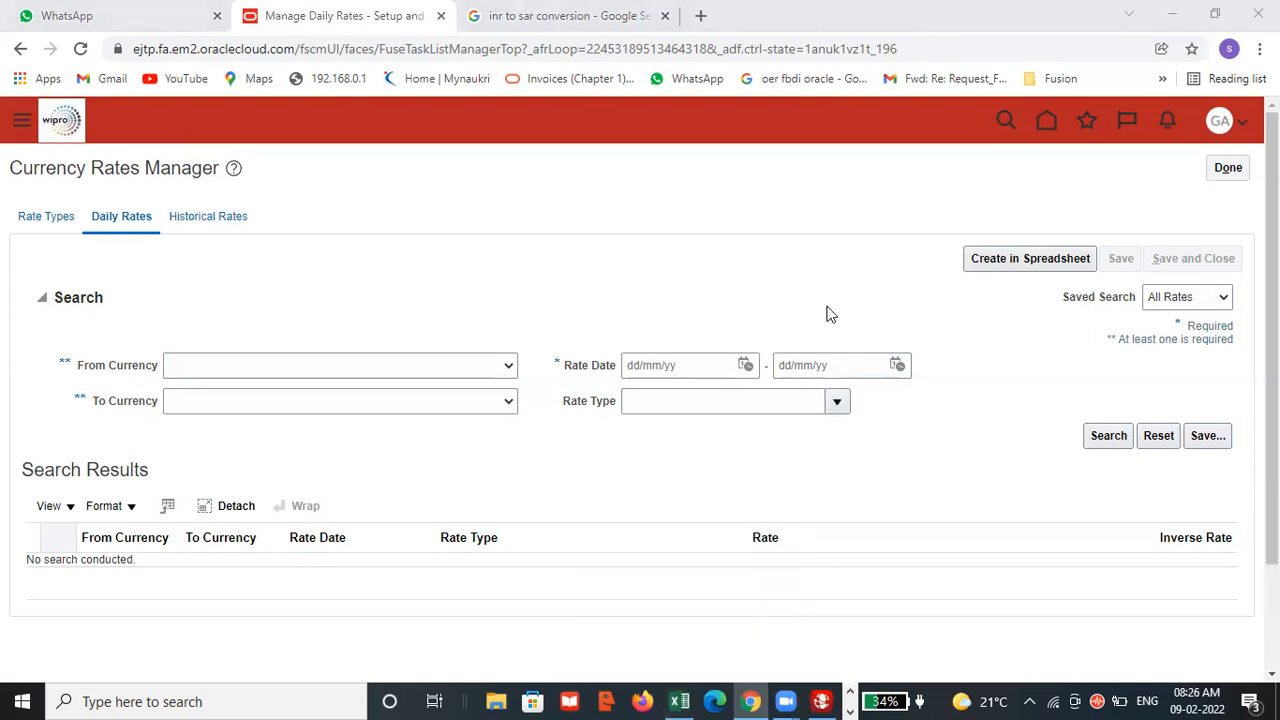
pyautogui.click(849, 705)
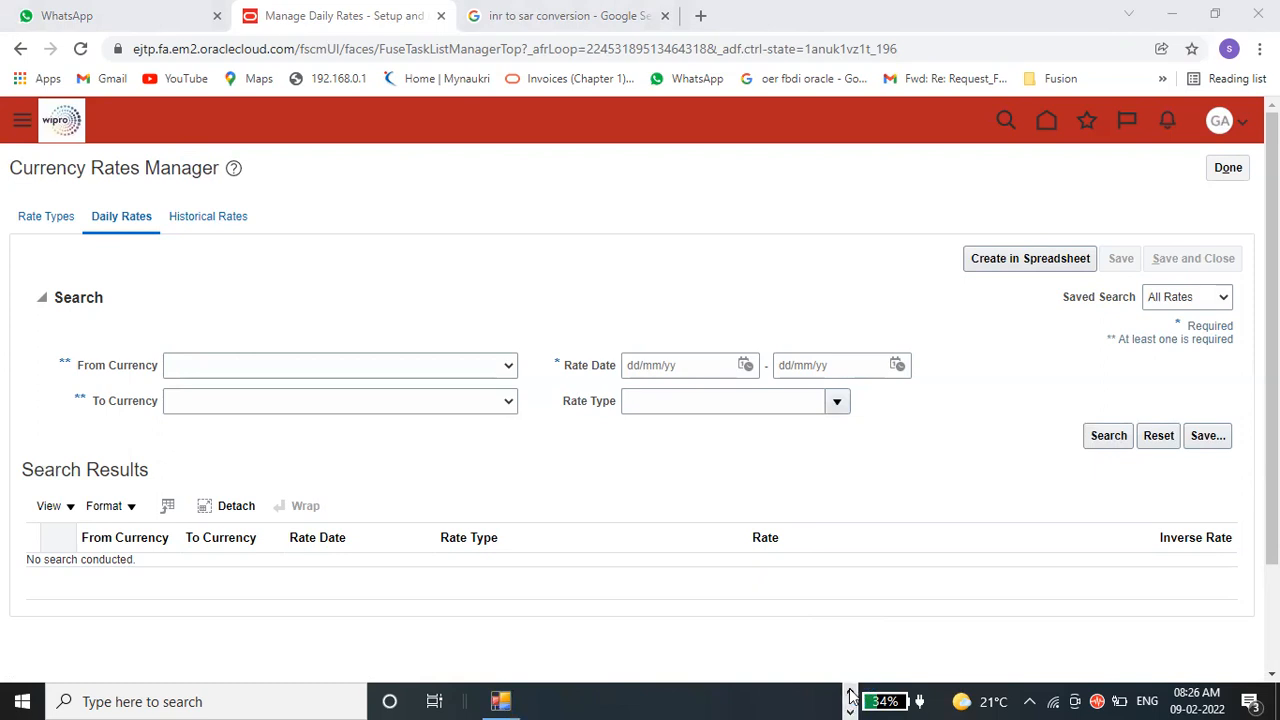
pyautogui.click(851, 695)
pyautogui.moveTo(679, 701)
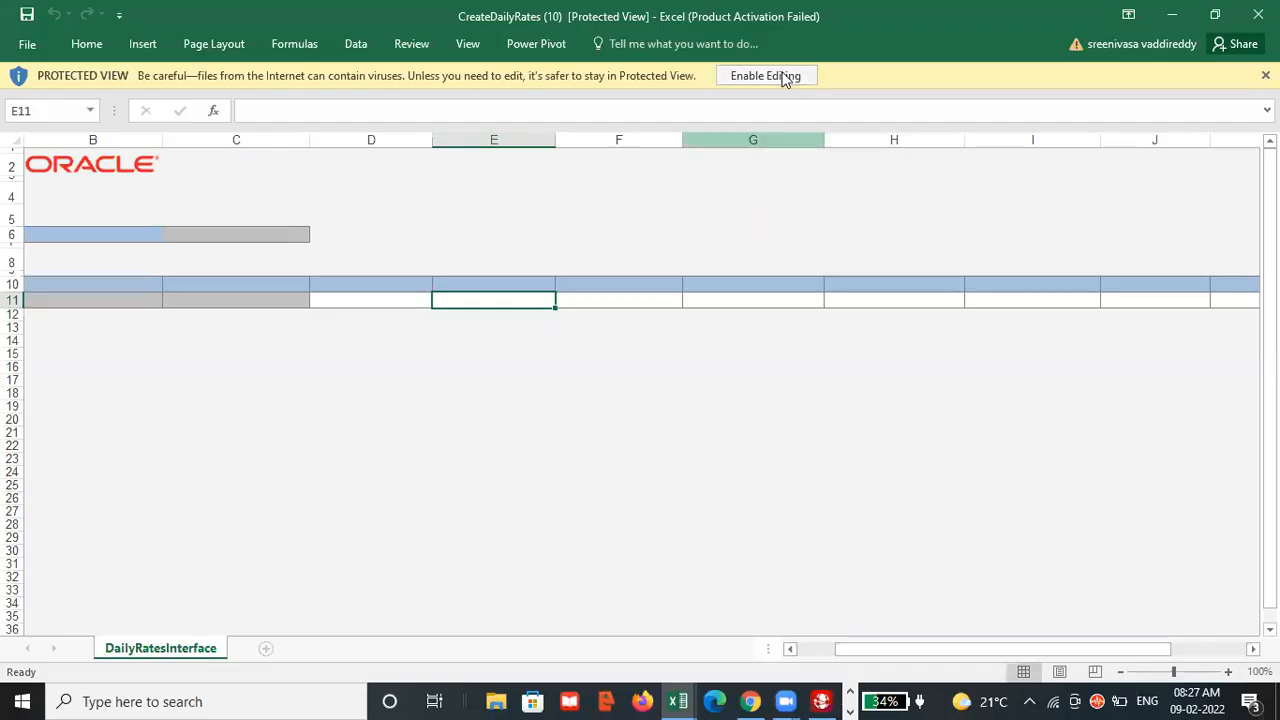
# Enable editing in the CreateDailyRates workbook, close the REACHit window and accept the connection to the Oracle application URL.
pyautogui.click(783, 76)
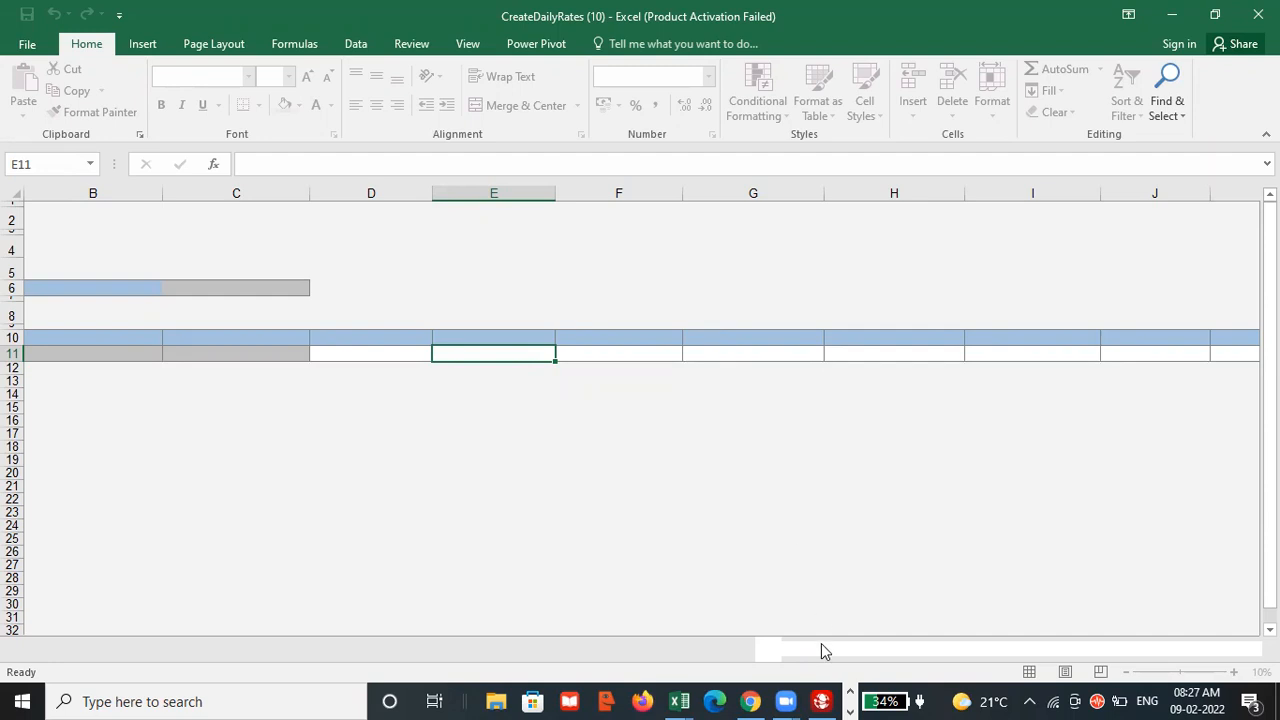
pyautogui.moveTo(821, 701)
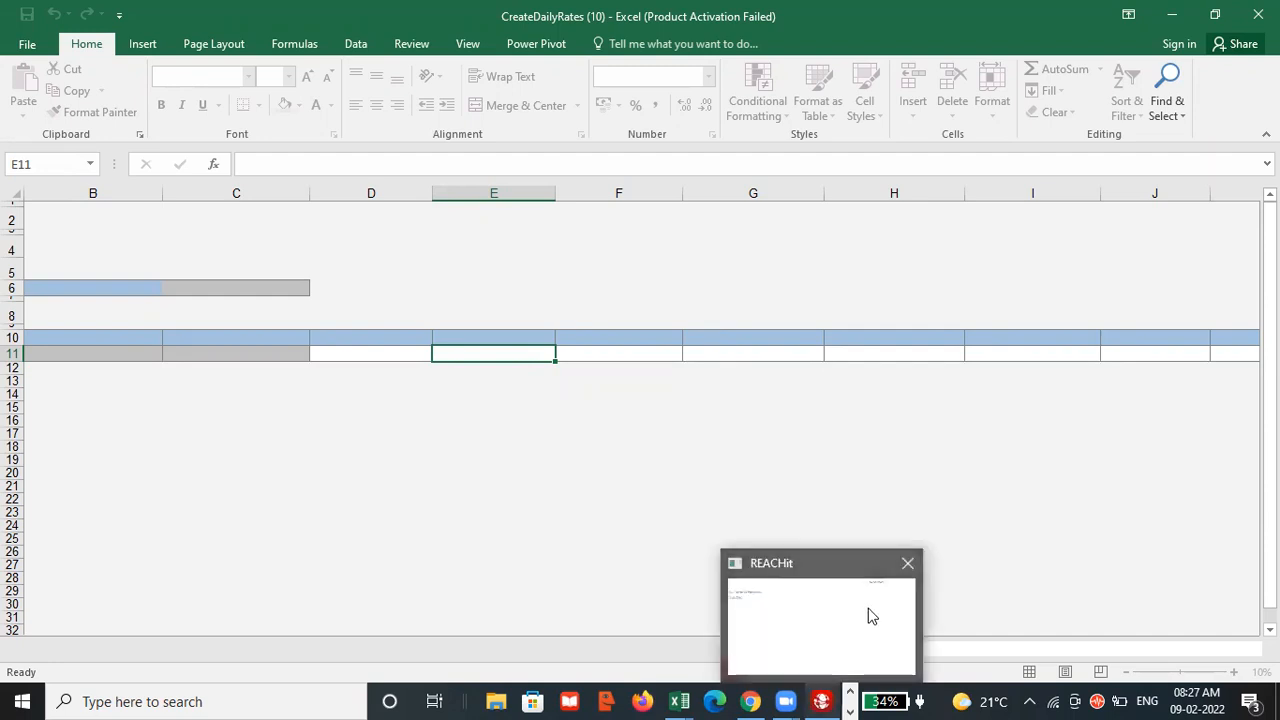
pyautogui.click(907, 566)
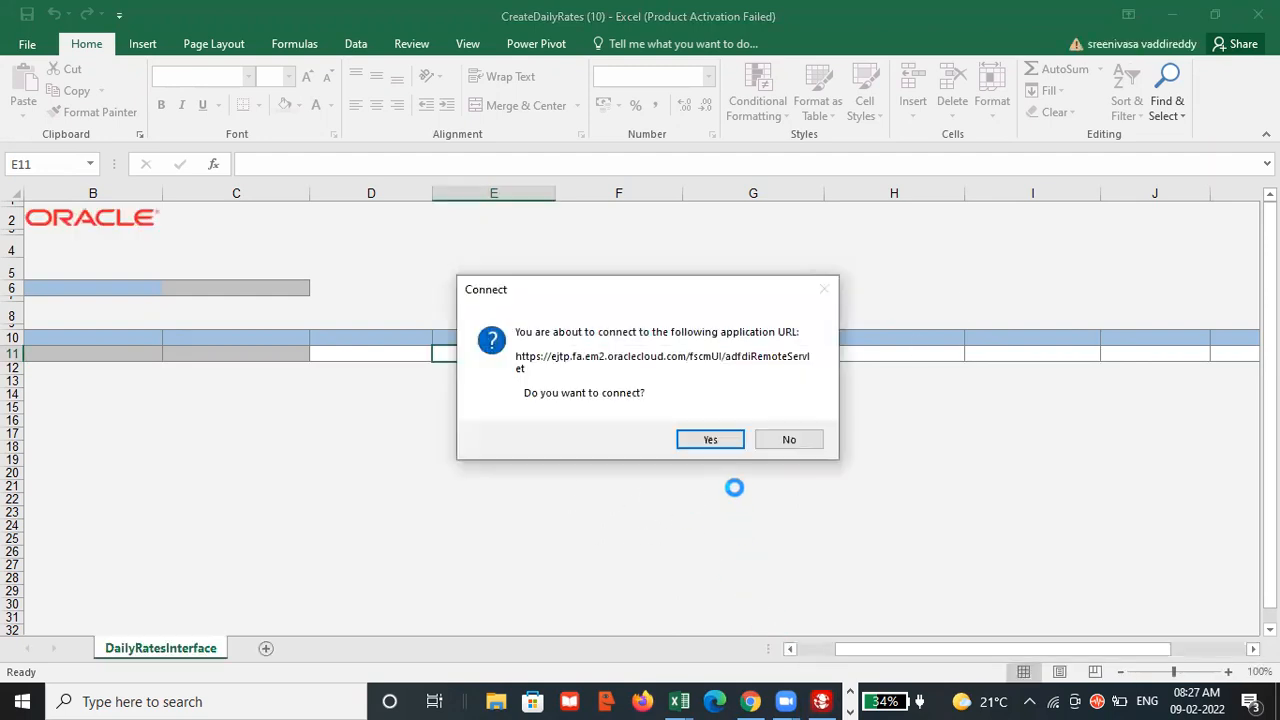
pyautogui.click(707, 440)
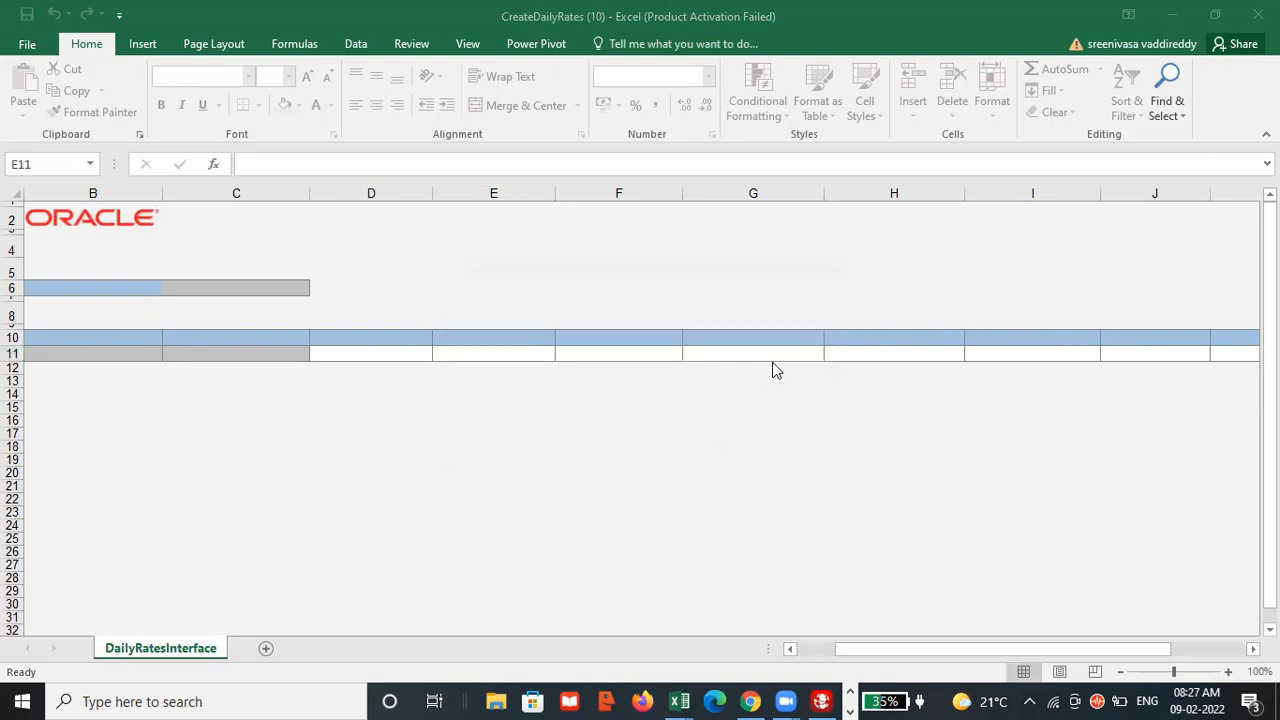
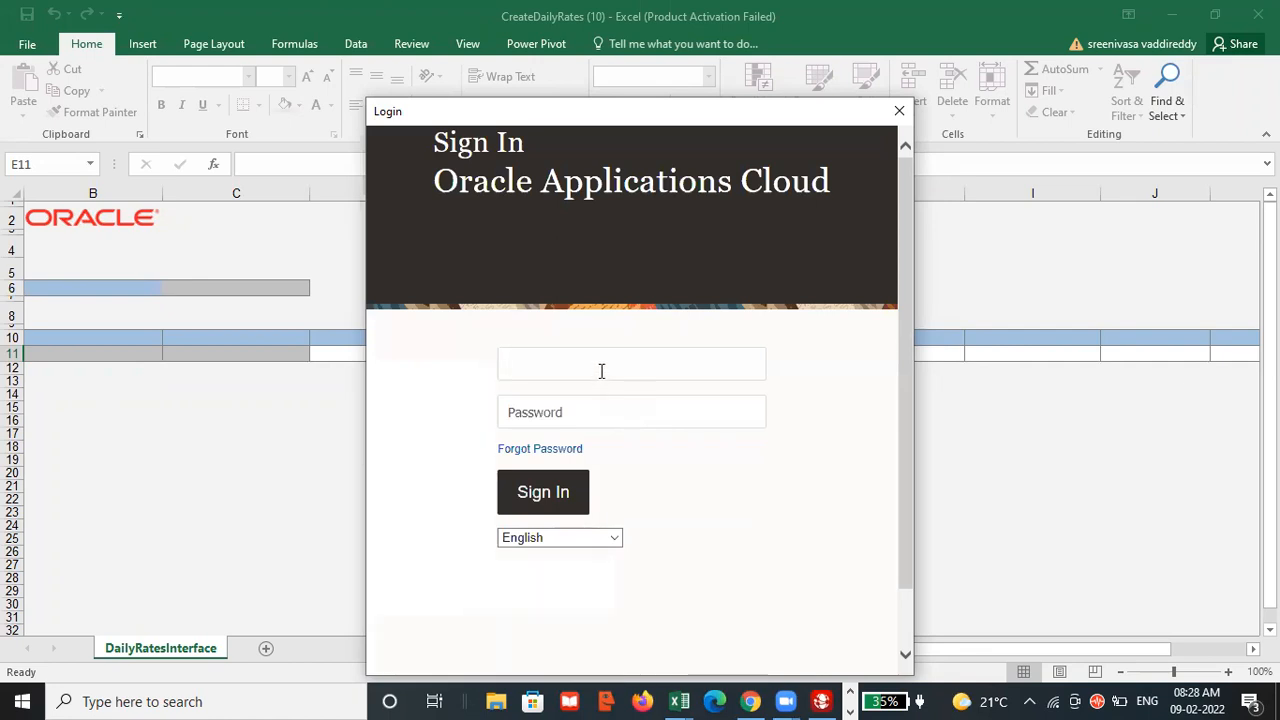
# Sign in to Oracle Applications Cloud with the username and account password, skipping the Desktop Integration add-in update.
pyautogui.write('gap')
pyautogui.click(548, 416)
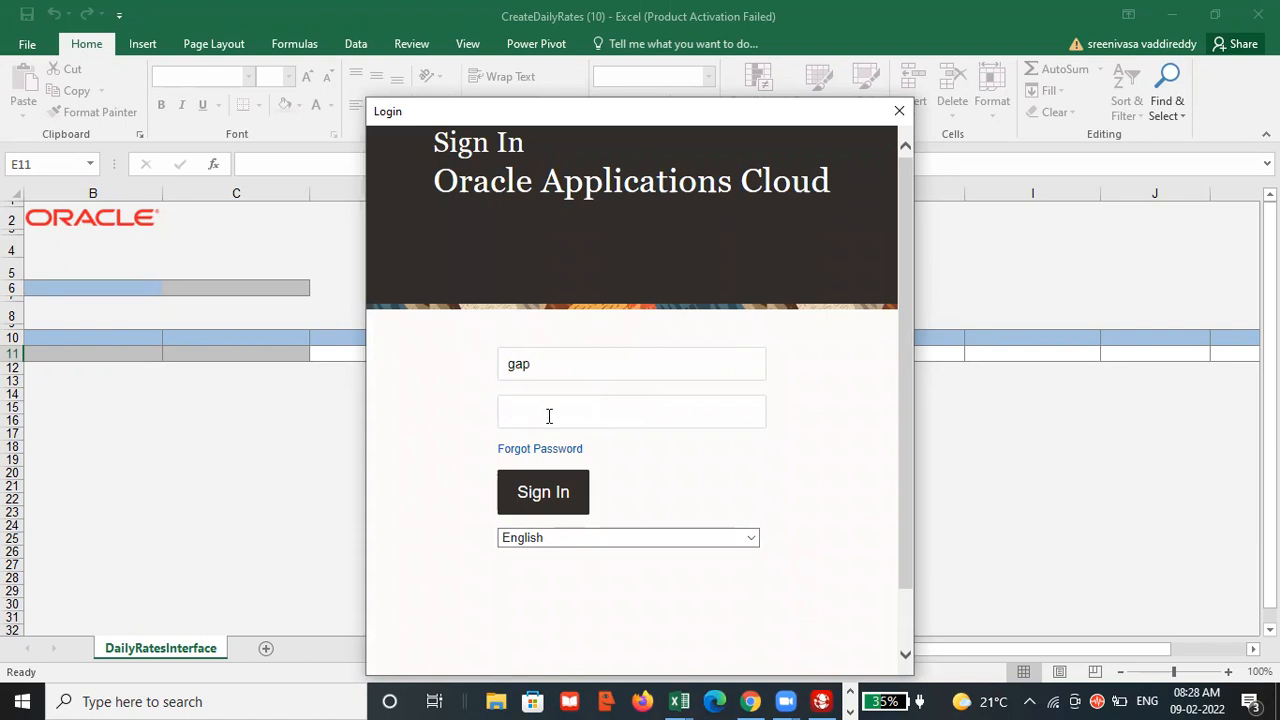
pyautogui.write('•••••••••••')
pyautogui.click(541, 491)
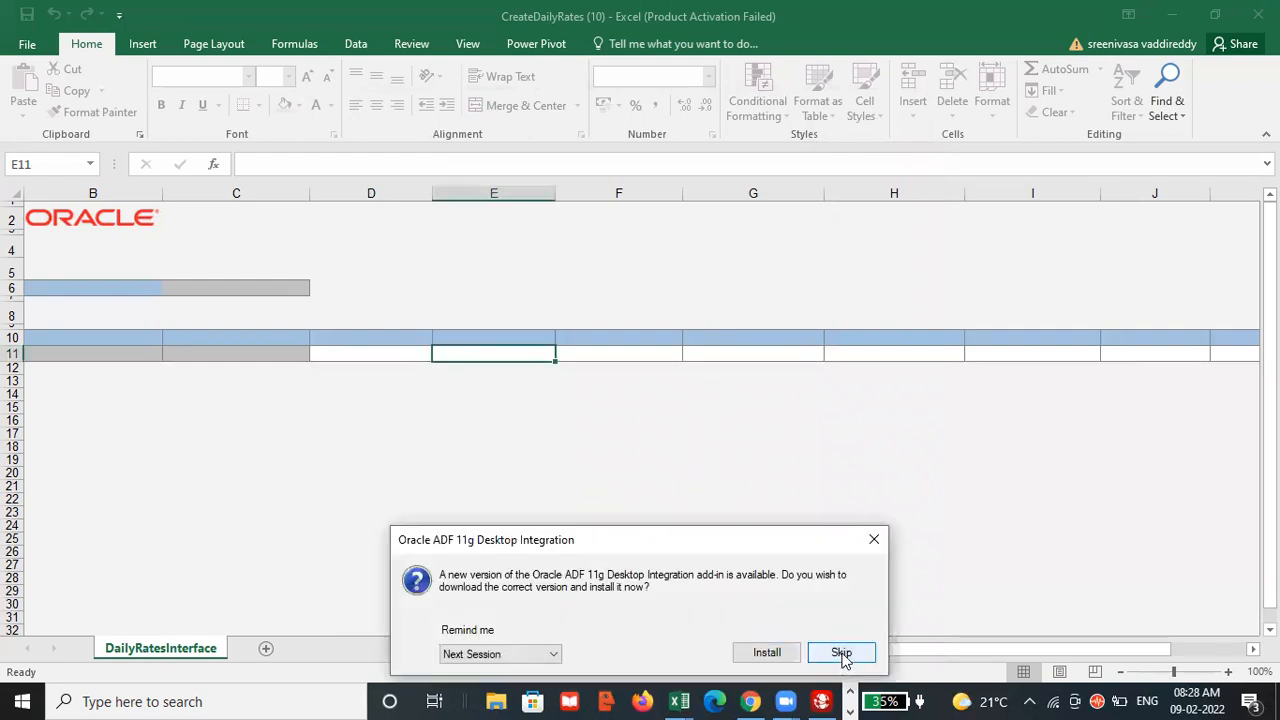
pyautogui.click(842, 653)
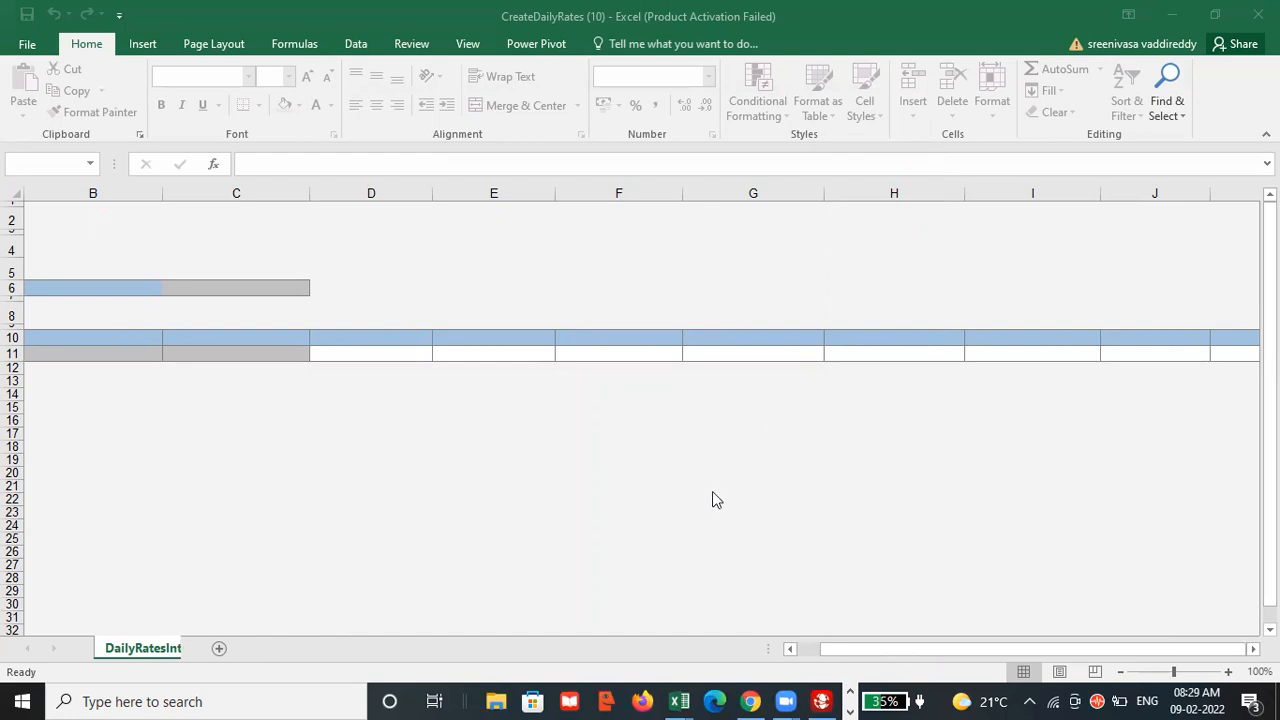
pyautogui.hscroll(1, 588, 640)
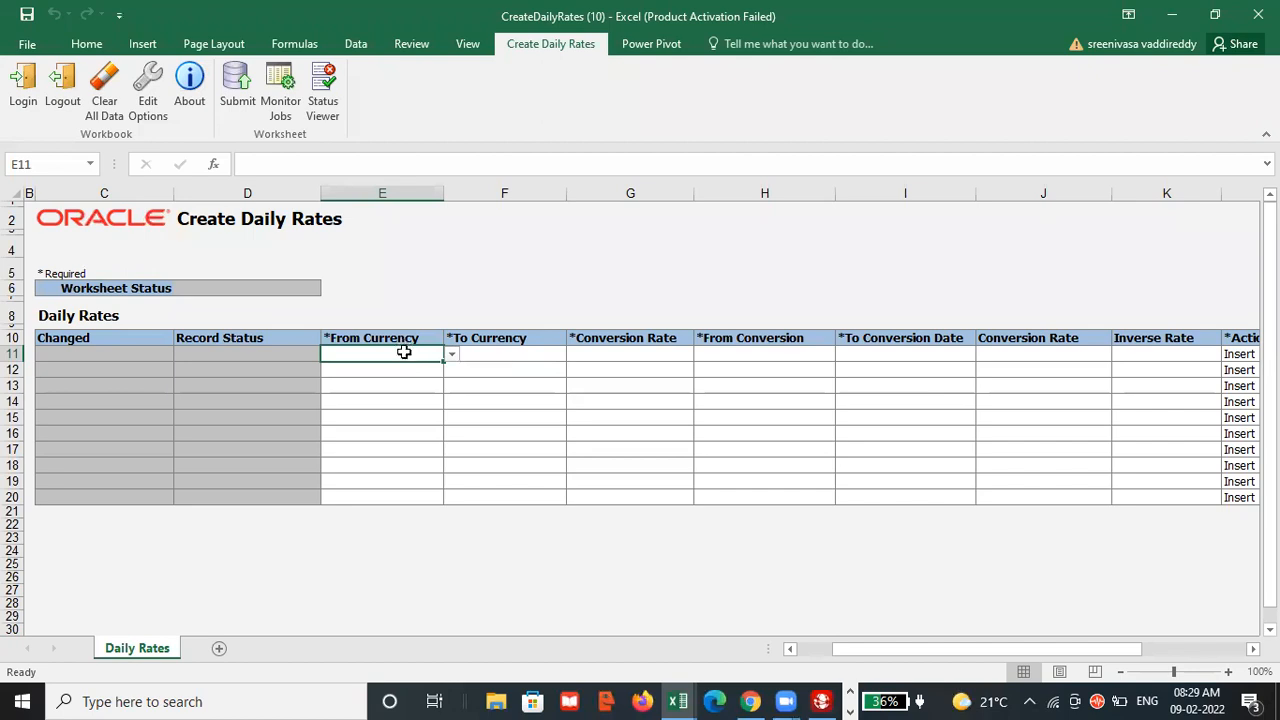
# Set the first daily rate row's From Currency to INR and its To Currency to SAR.
pyautogui.write('INR')
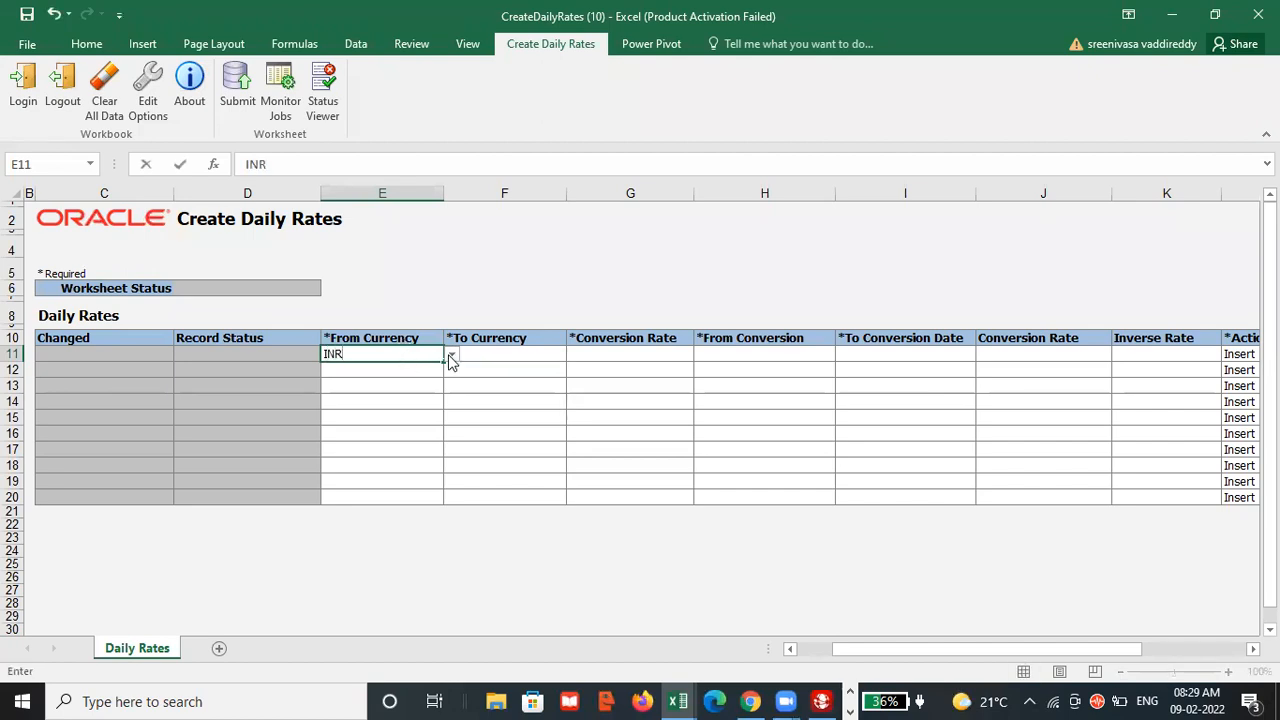
pyautogui.click(452, 355)
pyautogui.click(374, 370)
pyautogui.click(528, 354)
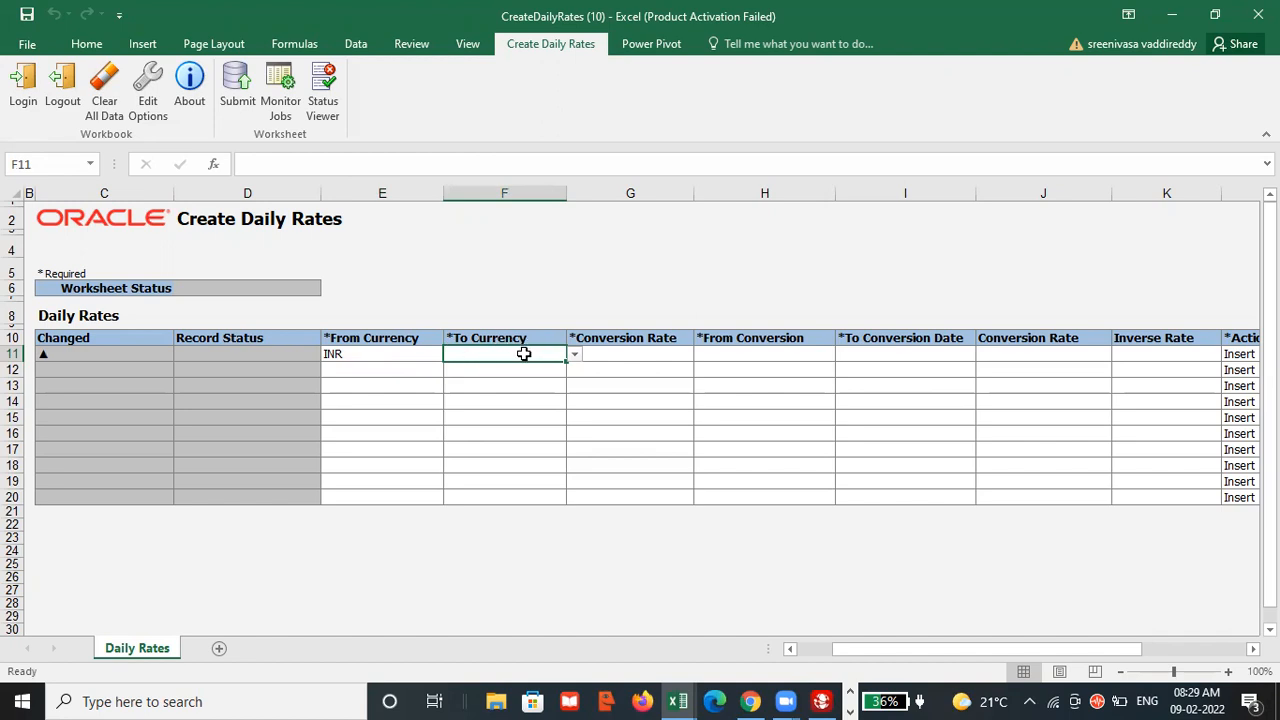
pyautogui.write('sar')
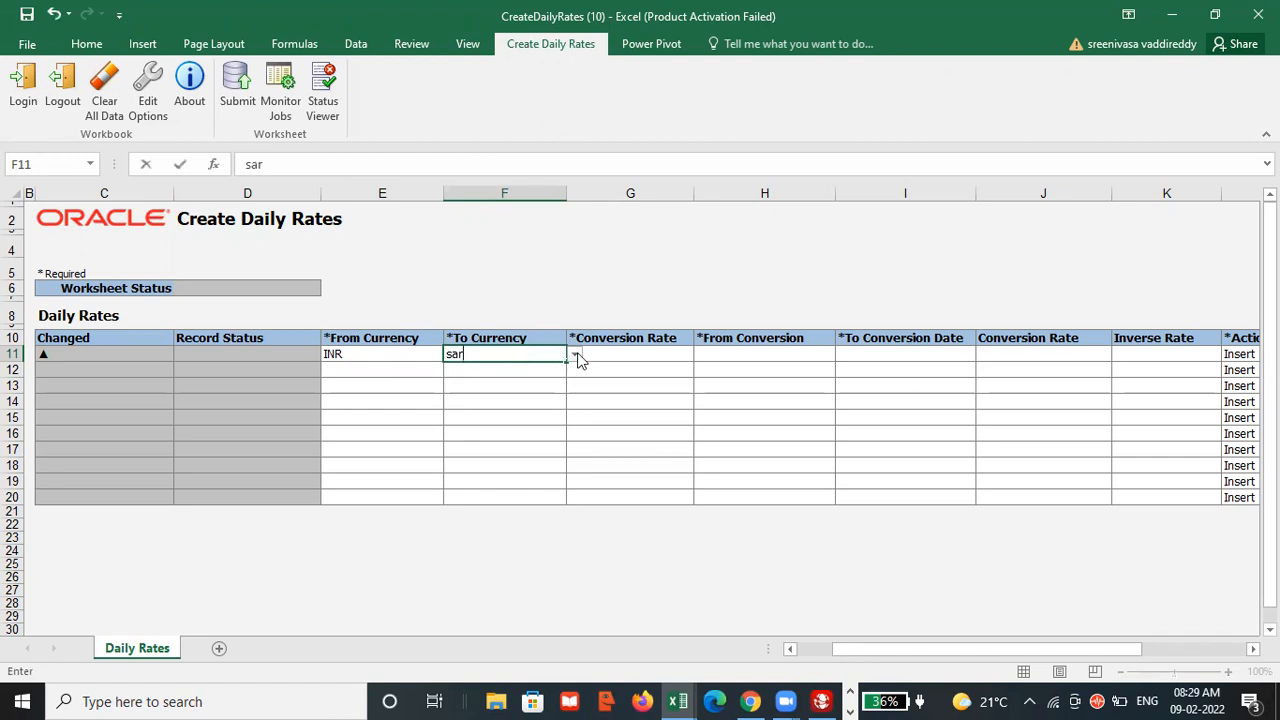
pyautogui.click(576, 355)
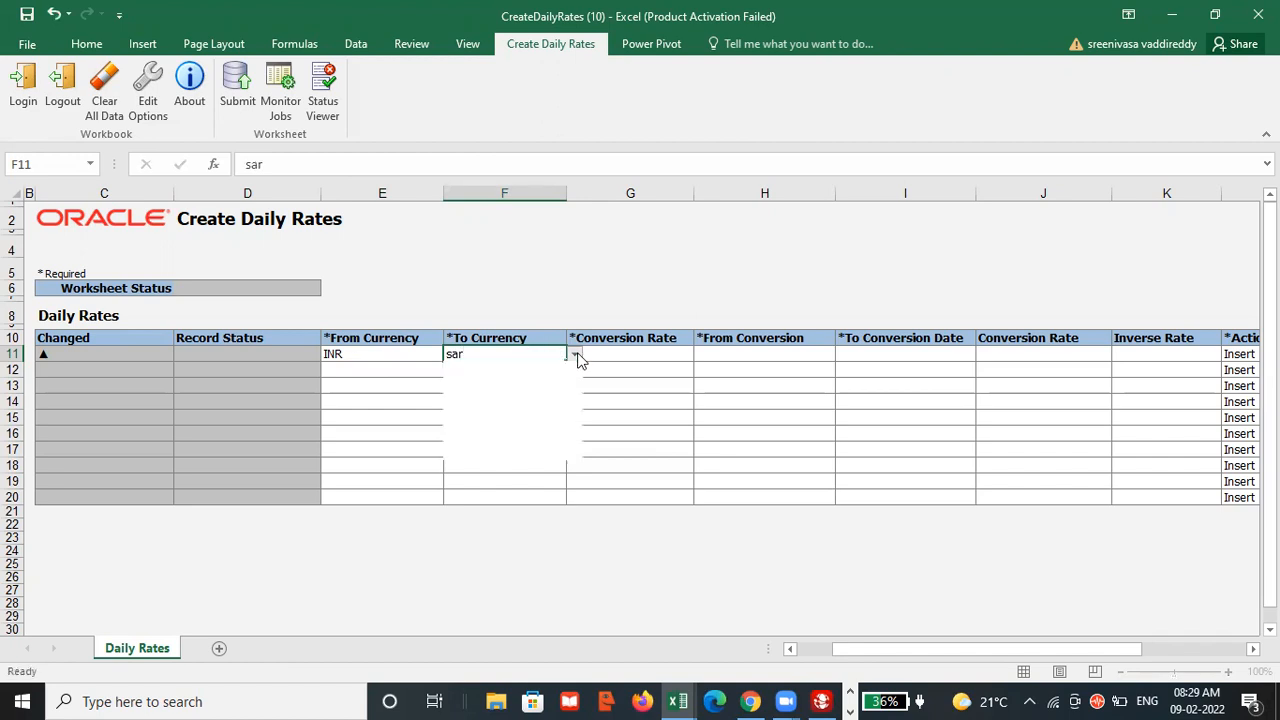
pyautogui.click(518, 370)
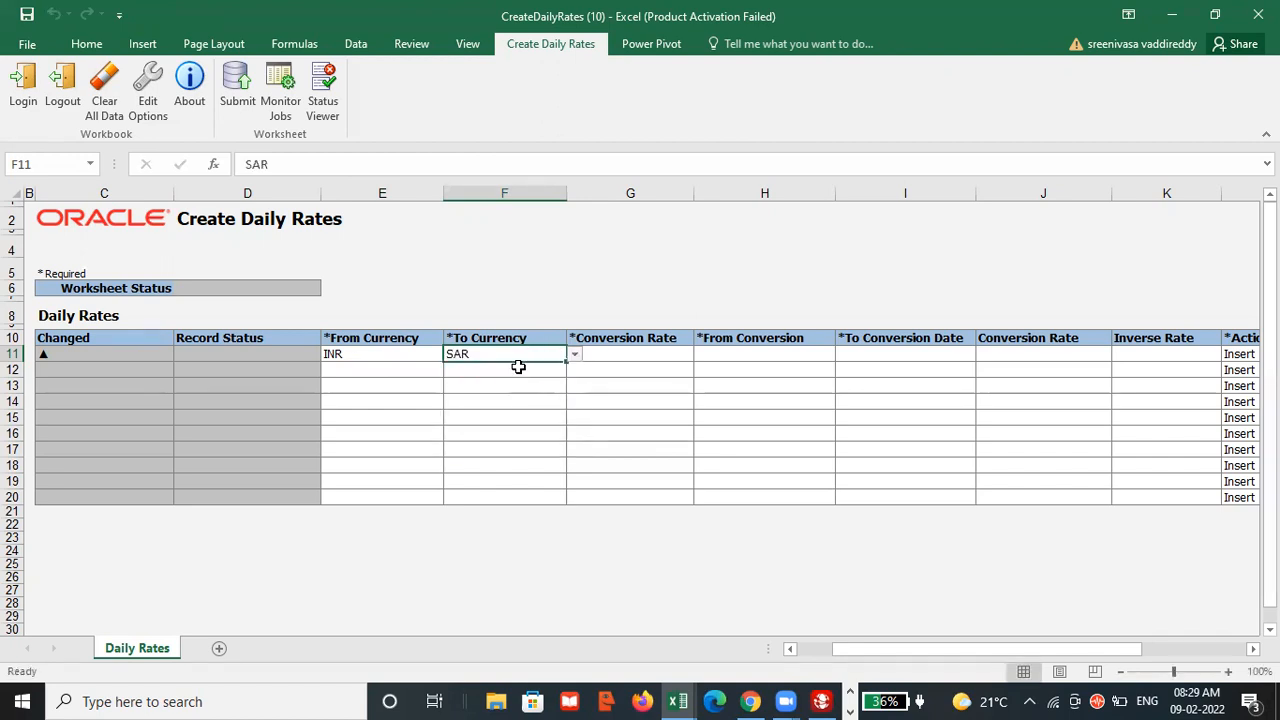
# Set the row's conversion rate type to Corporate, widening the Conversion Rate Type and From Conversion Date columns to show their full headings.
pyautogui.click(624, 352)
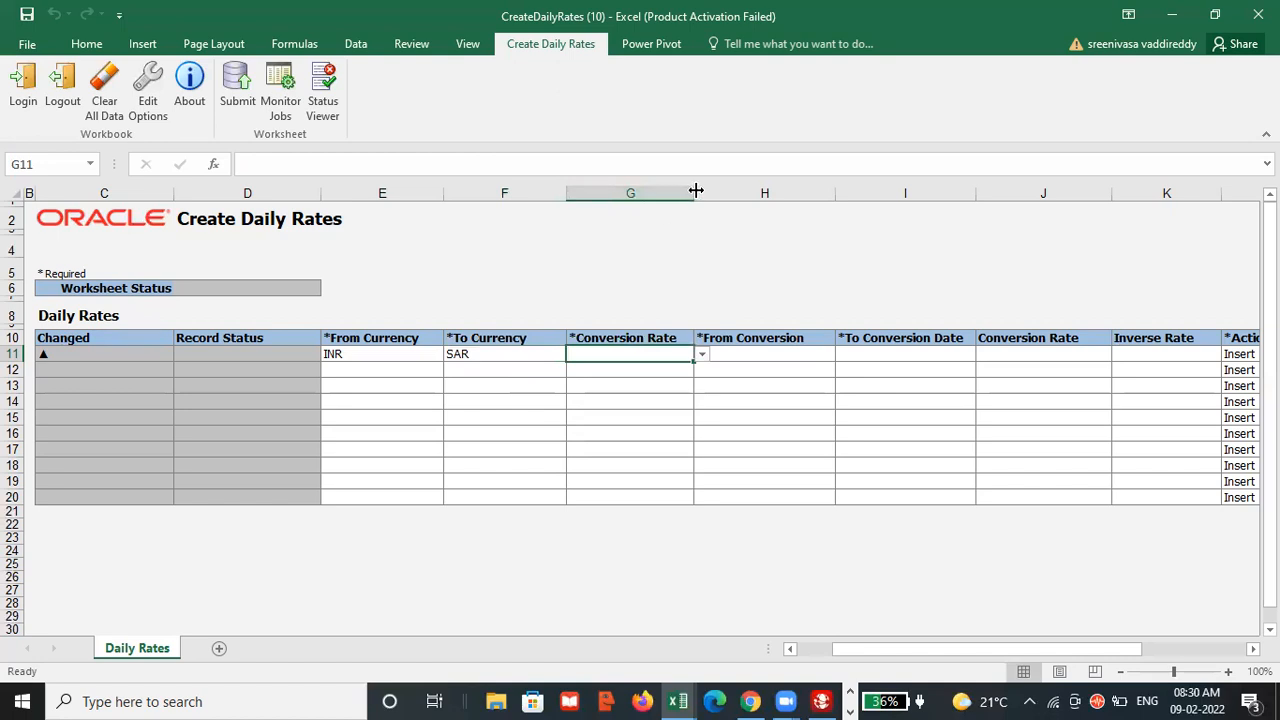
pyautogui.moveTo(696, 190); pyautogui.dragTo(725, 191)
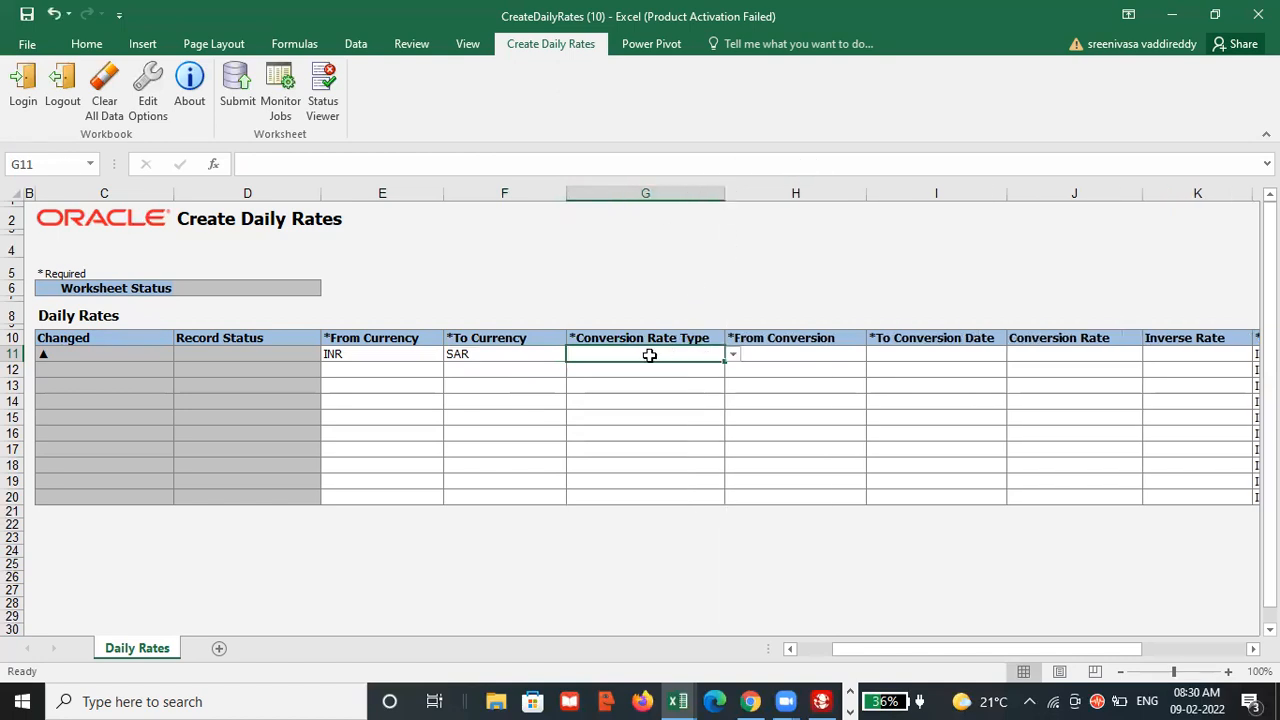
pyautogui.click(732, 356)
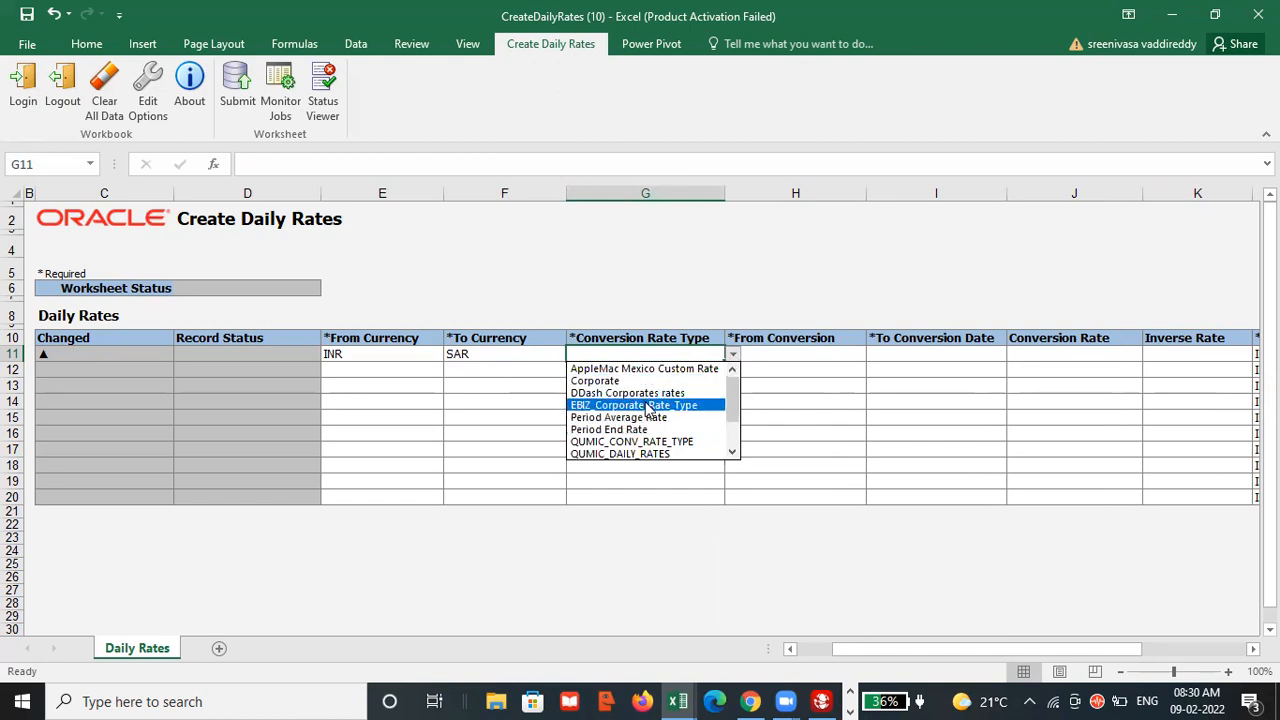
pyautogui.moveTo(727, 406)
pyautogui.mouseDown()
pyautogui.moveTo(732, 425)
pyautogui.moveTo(732, 394)
pyautogui.mouseUp()
pyautogui.click(596, 381)
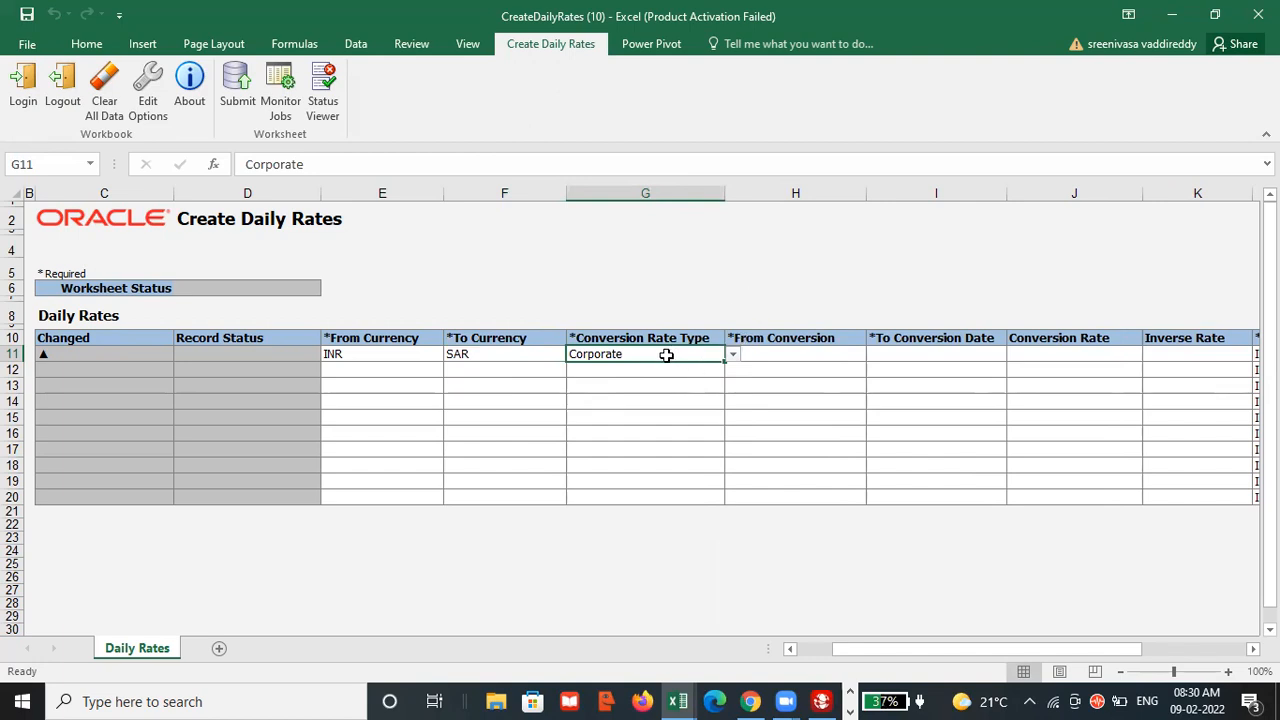
pyautogui.click(803, 350)
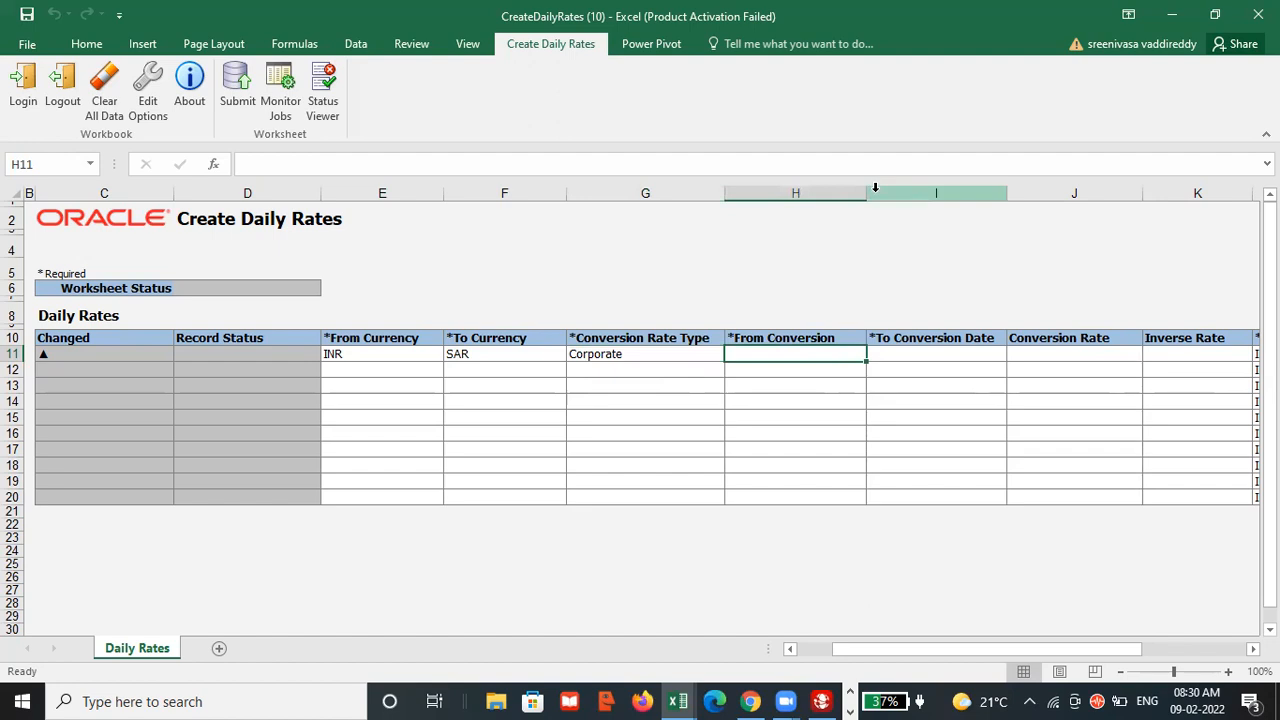
pyautogui.moveTo(868, 192); pyautogui.dragTo(880, 192)
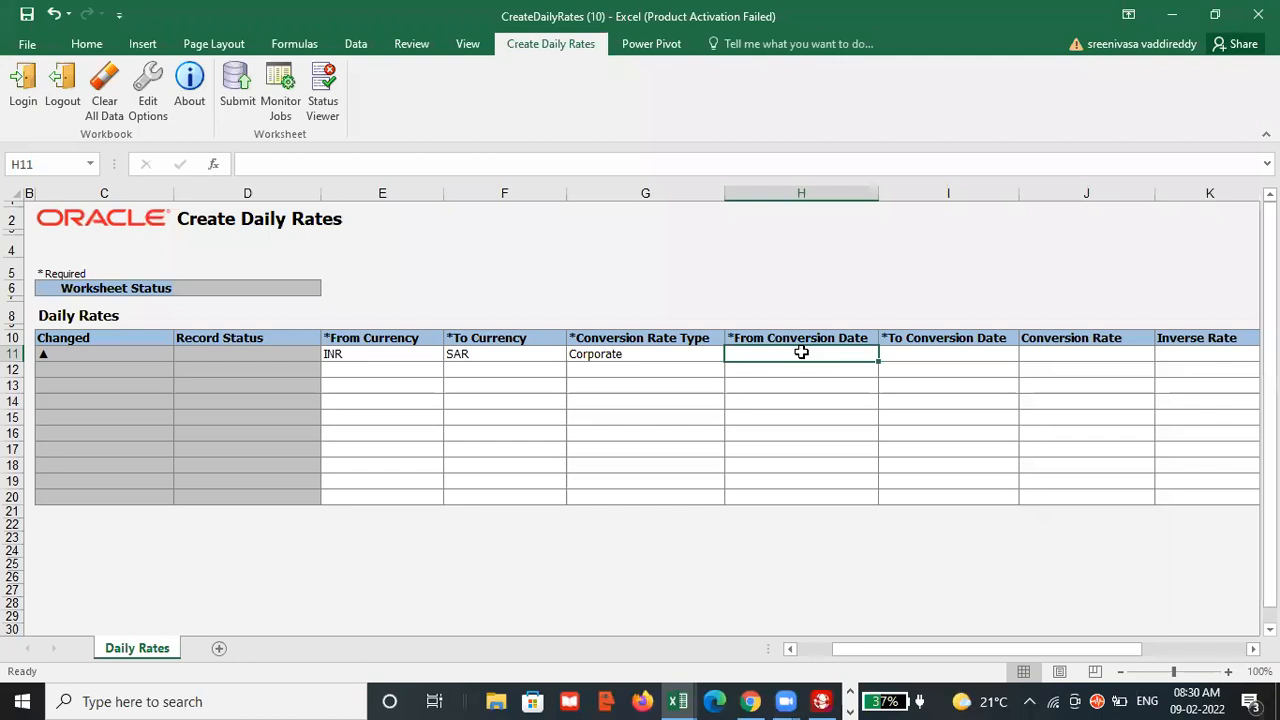
pyautogui.write('02-0')
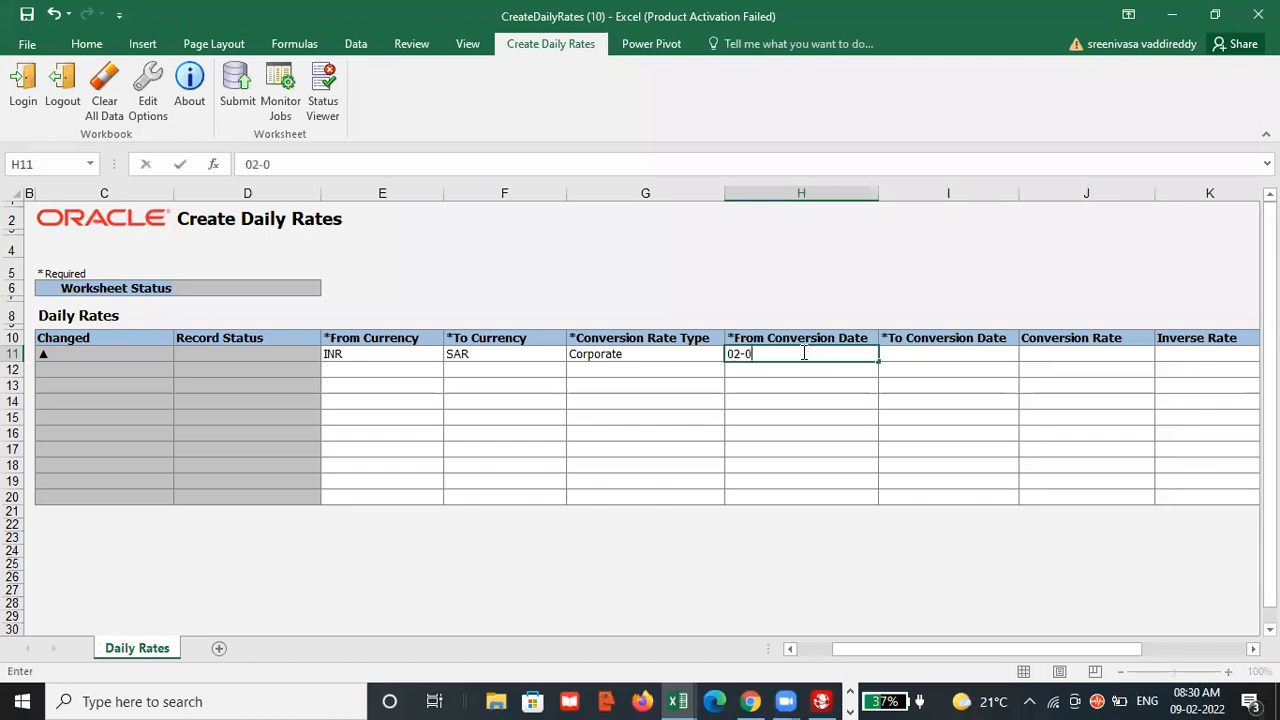
pyautogui.write('9-22')
pyautogui.press('Tab')
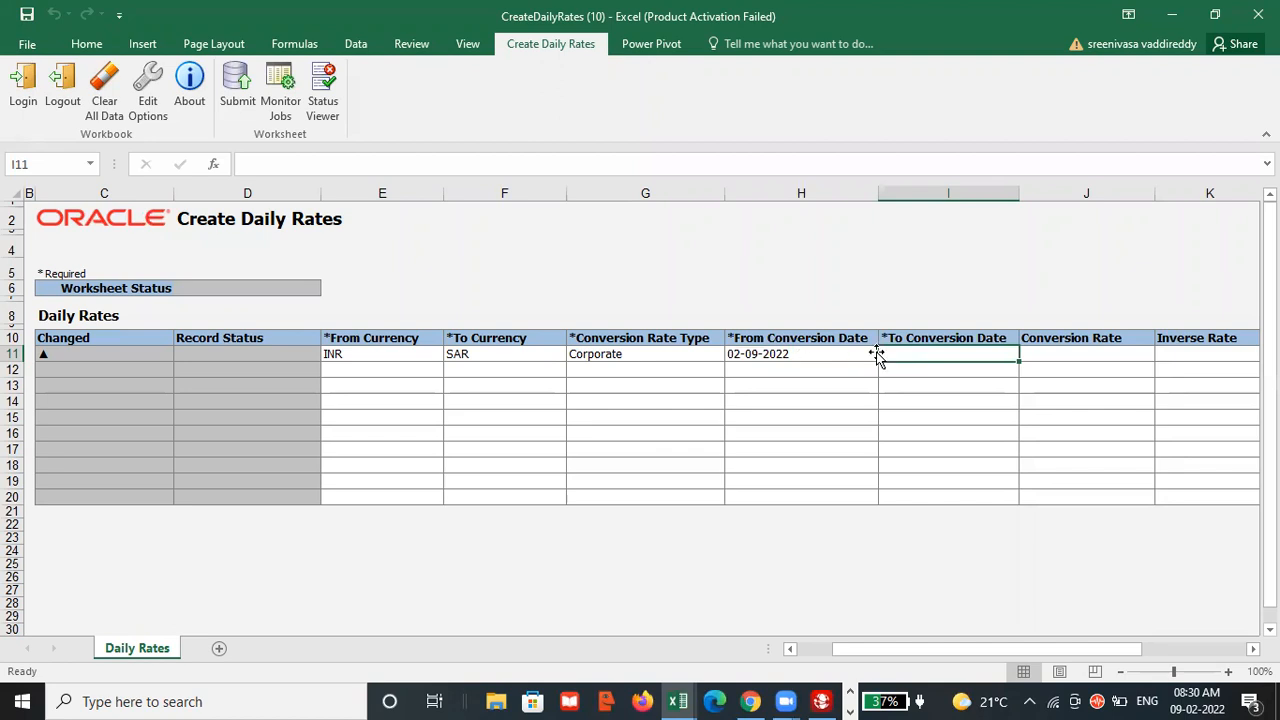
pyautogui.write('02')
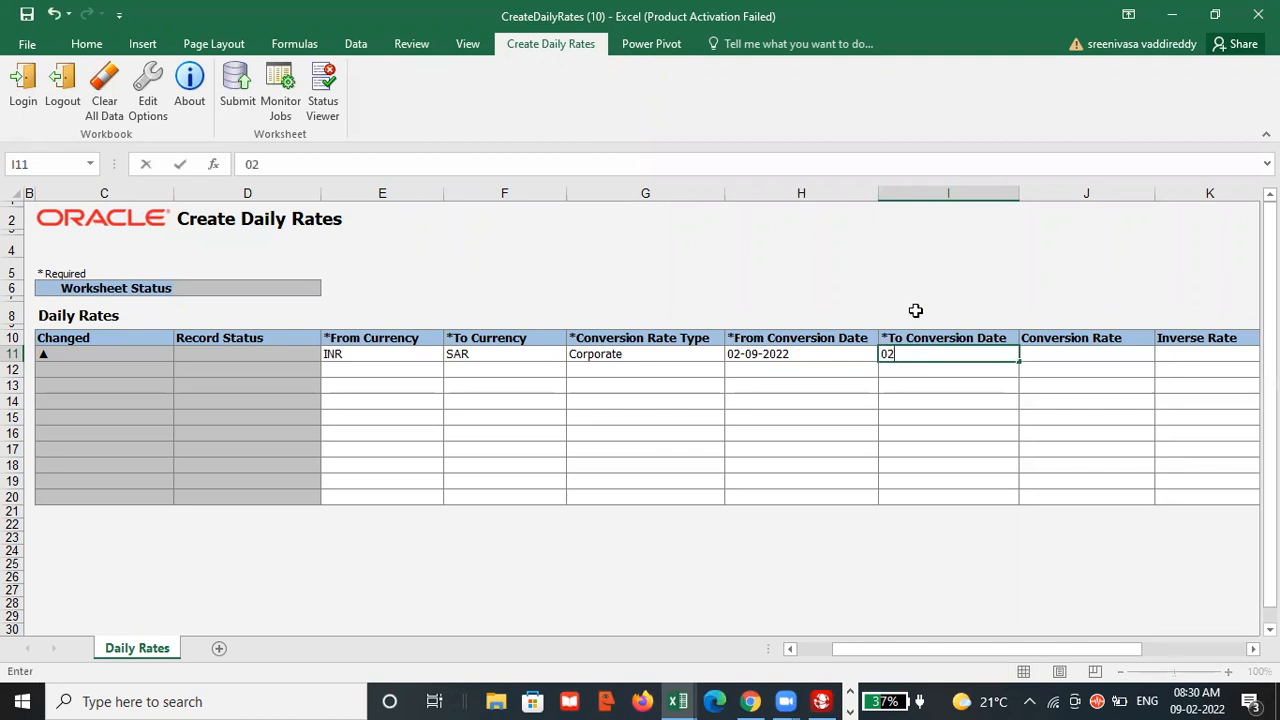
# Set both the From Conversion Date and To Conversion Date of the INR-to-SAR row to 09-02-2022.
pyautogui.click(752, 354)
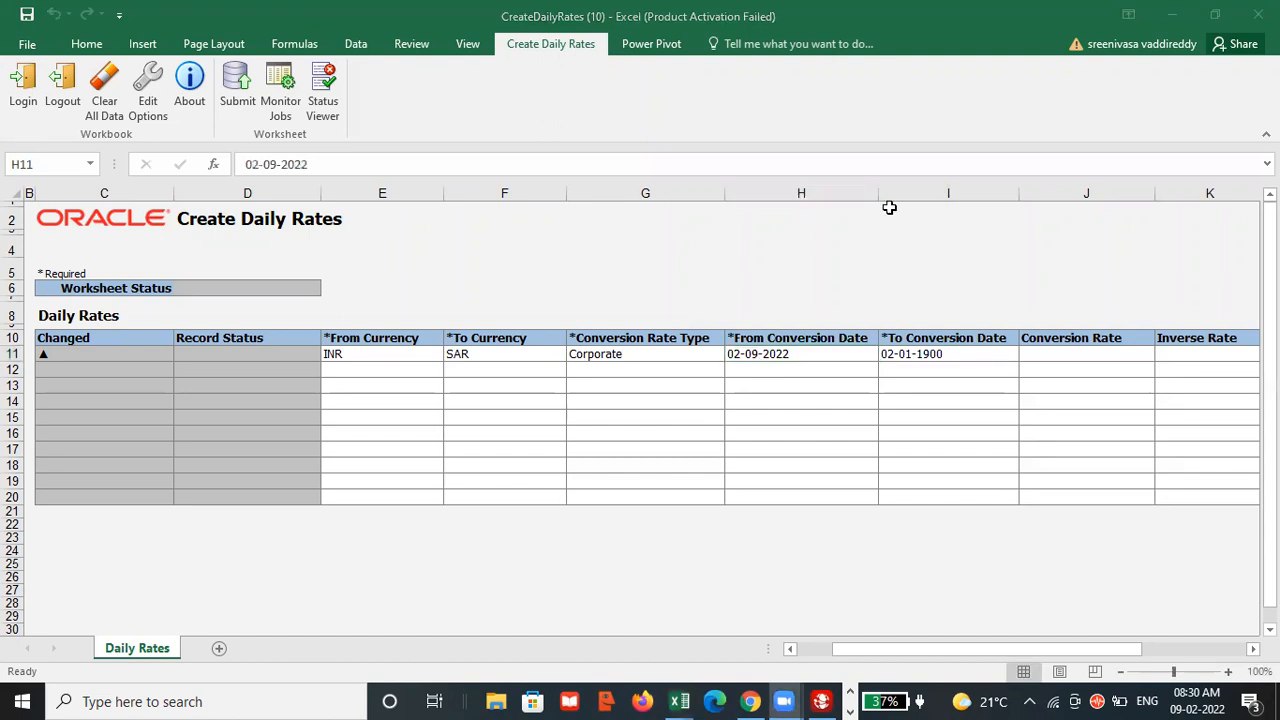
pyautogui.press('BackSpace')
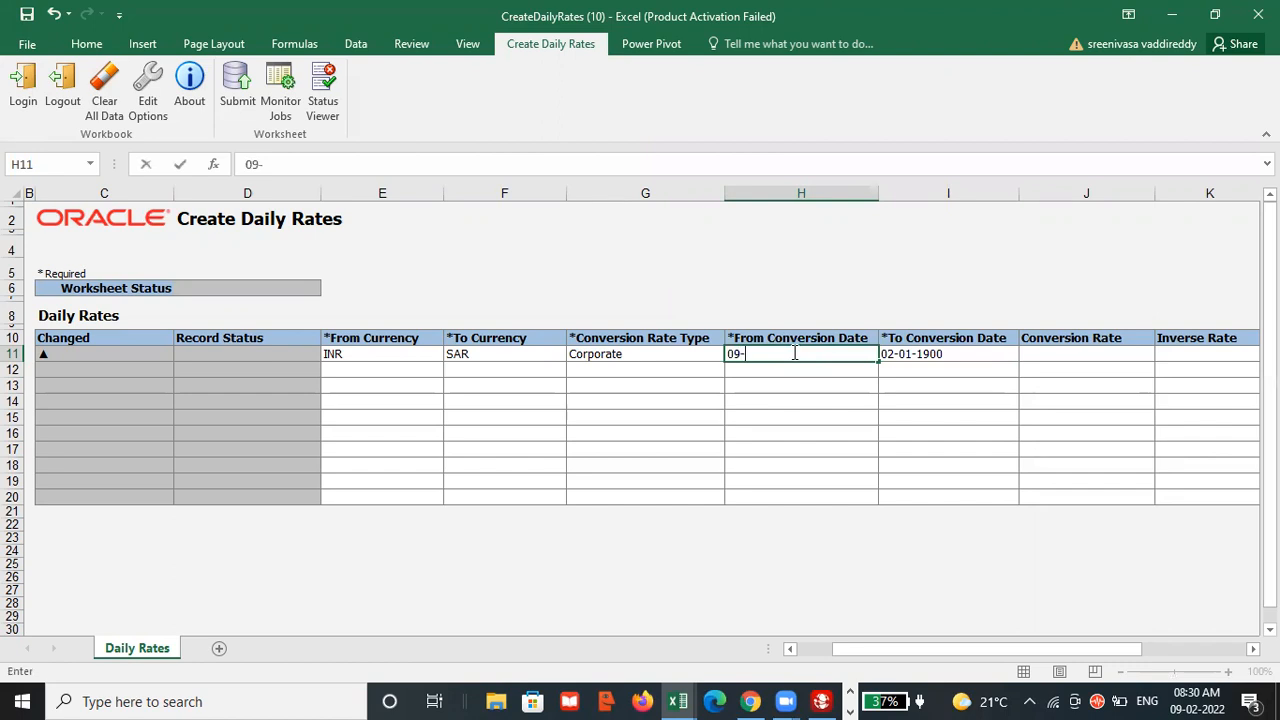
pyautogui.write('09-02-2022')
pyautogui.press('Tab')
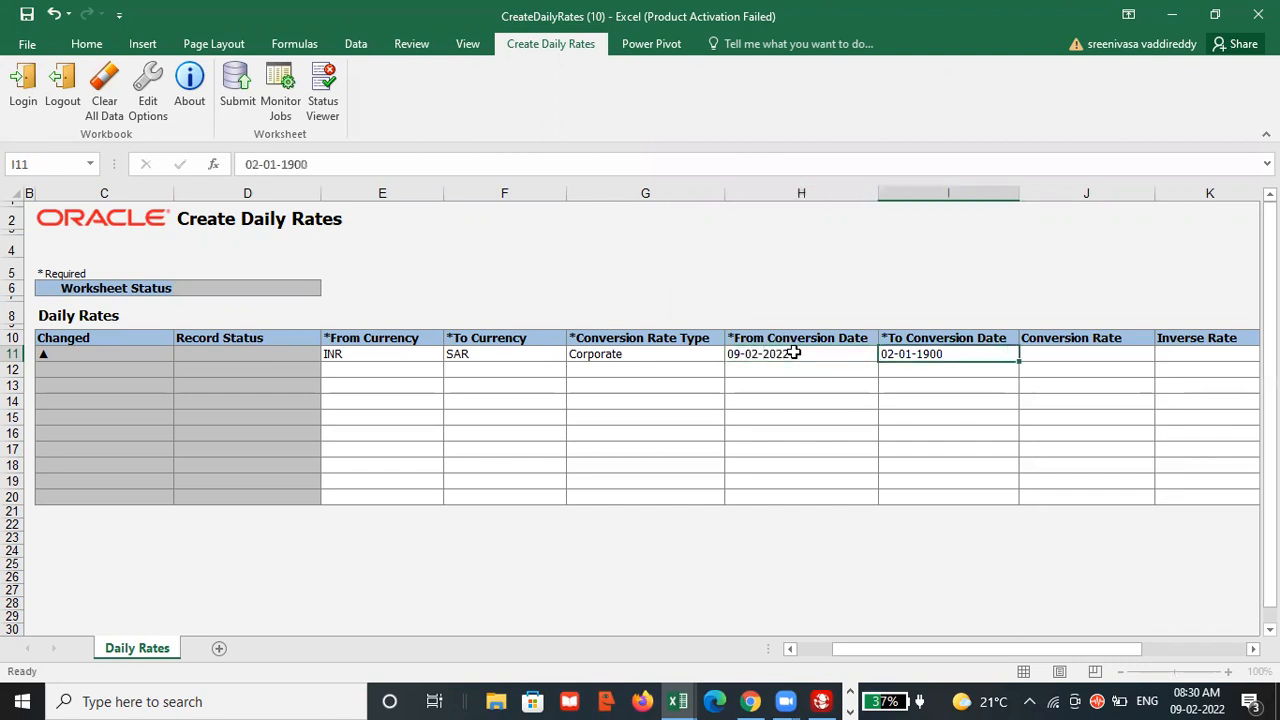
pyautogui.press('BackSpace')
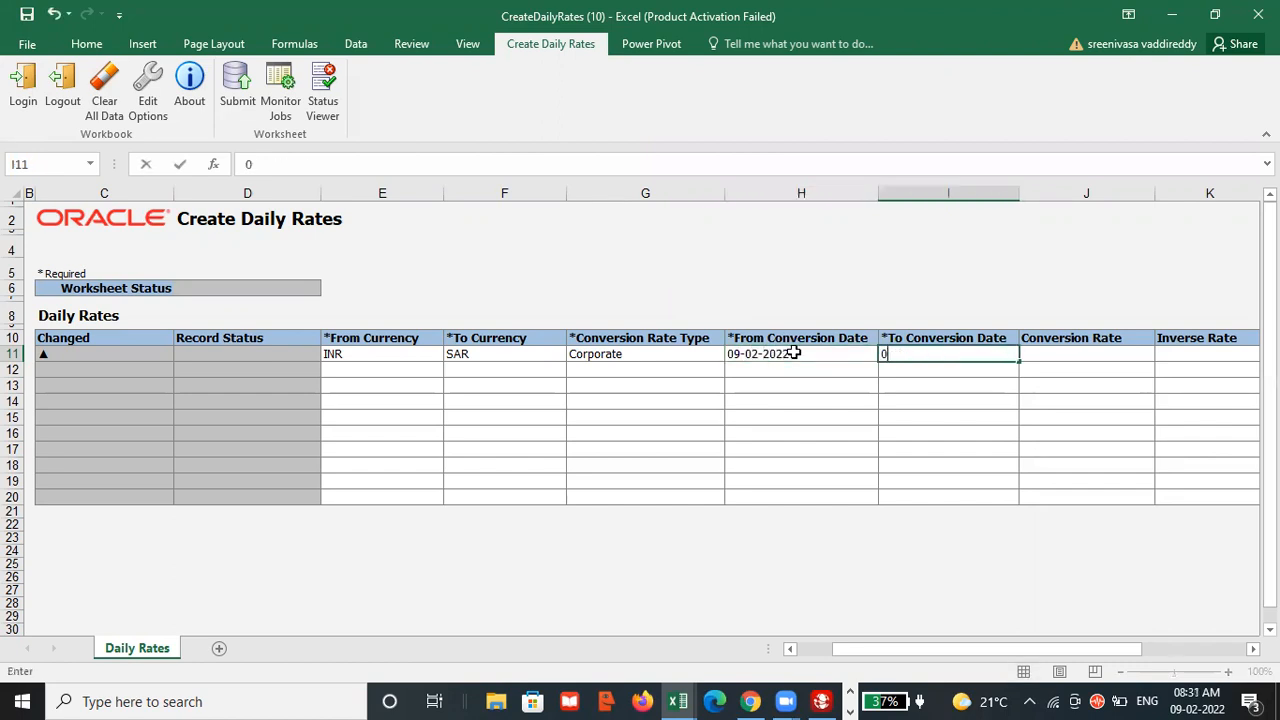
pyautogui.write('09-02-2022')
pyautogui.press('Tab')
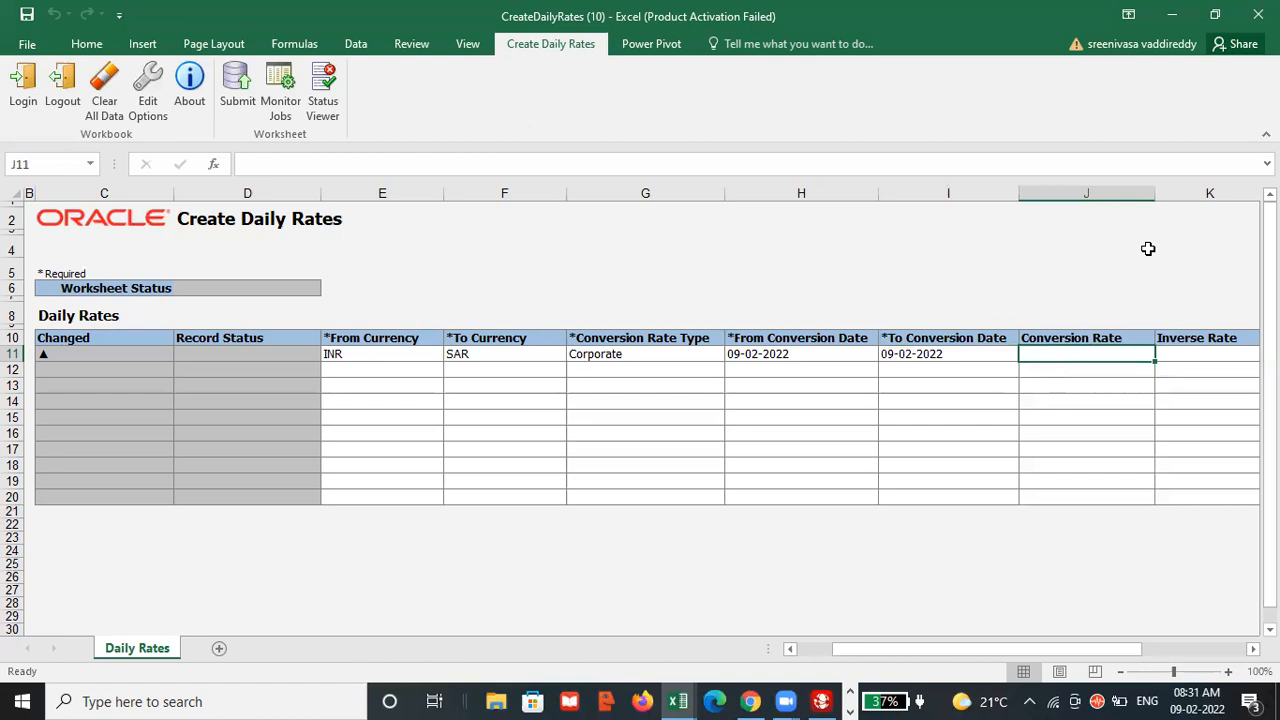
# Look up the planned exchange rate in the Demos workbook and enter 0.050 as the row's conversion rate in CreateDailyRates.
pyautogui.hotkey('alt', 'Tab')
pyautogui.hotkey('alt', 'Tab')
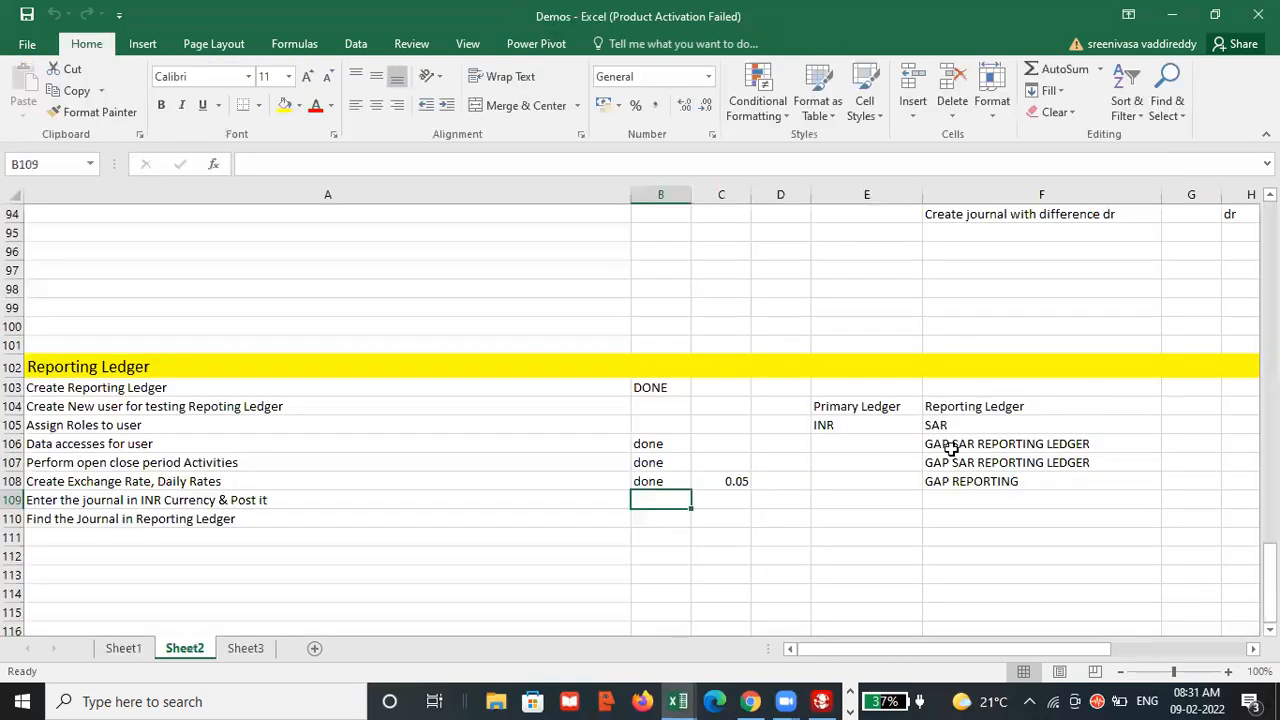
pyautogui.hotkey('alt', 'Tab')
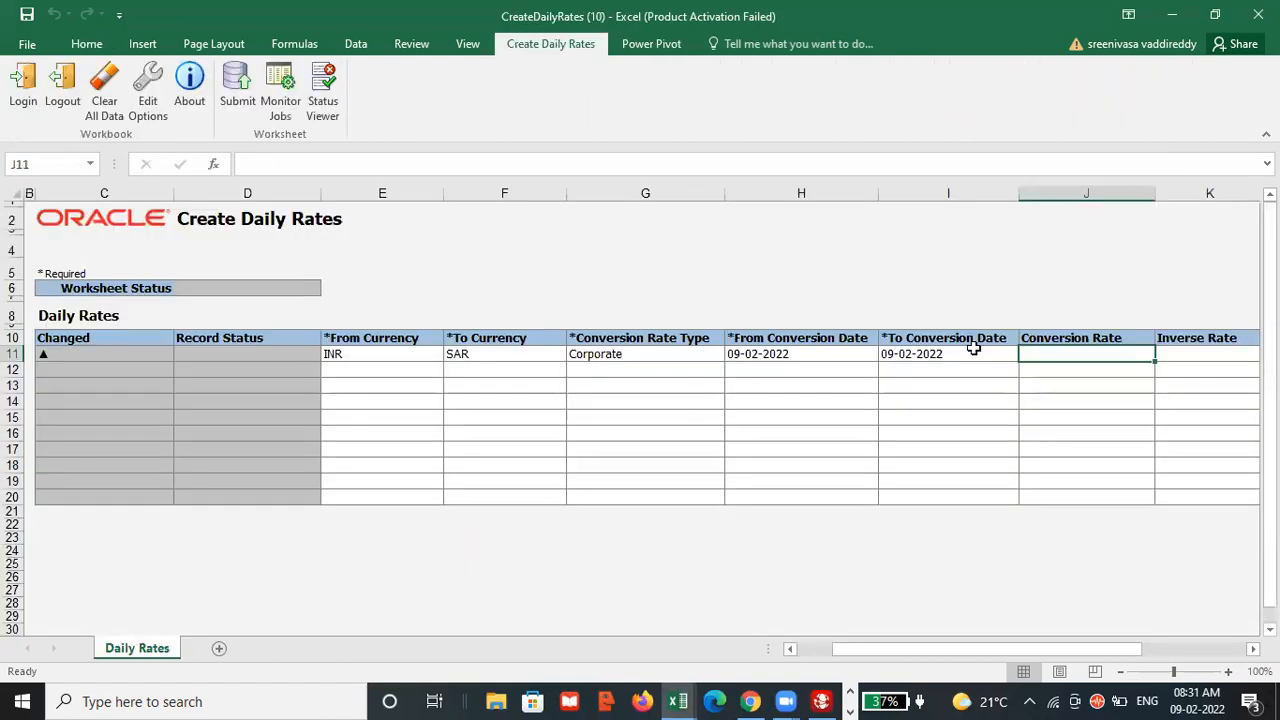
pyautogui.write('0.050')
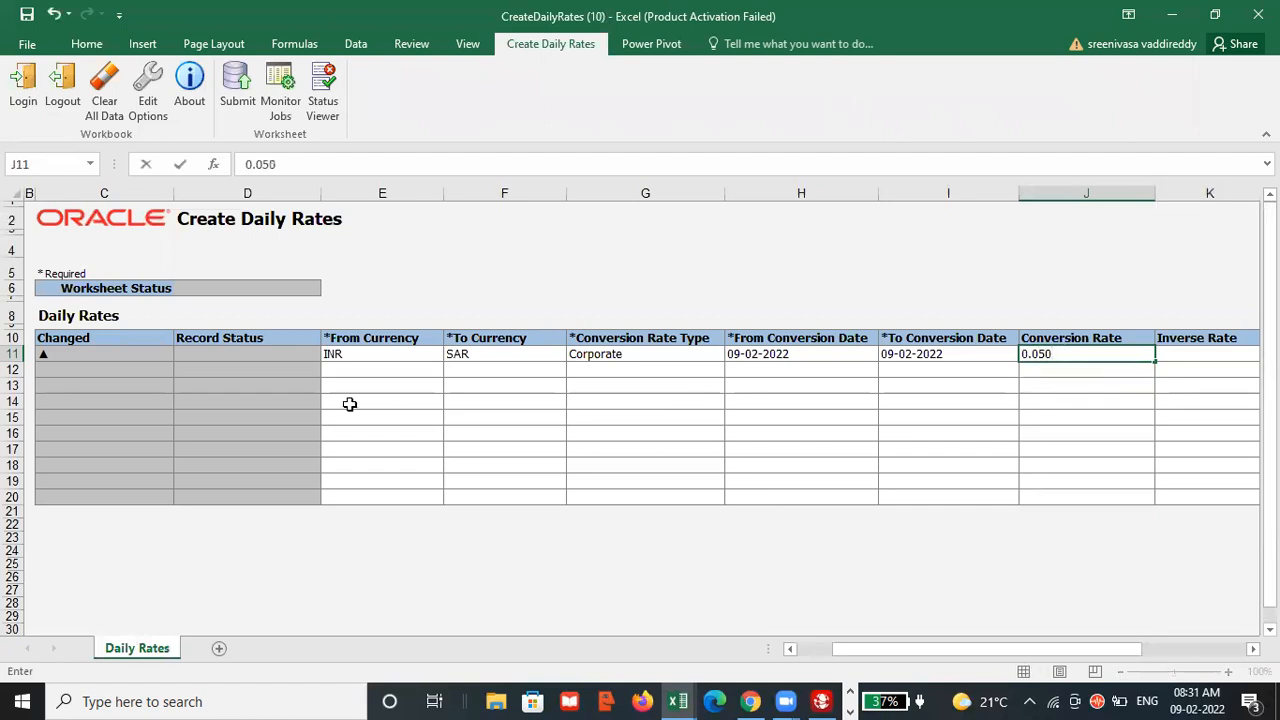
pyautogui.click(300, 371)
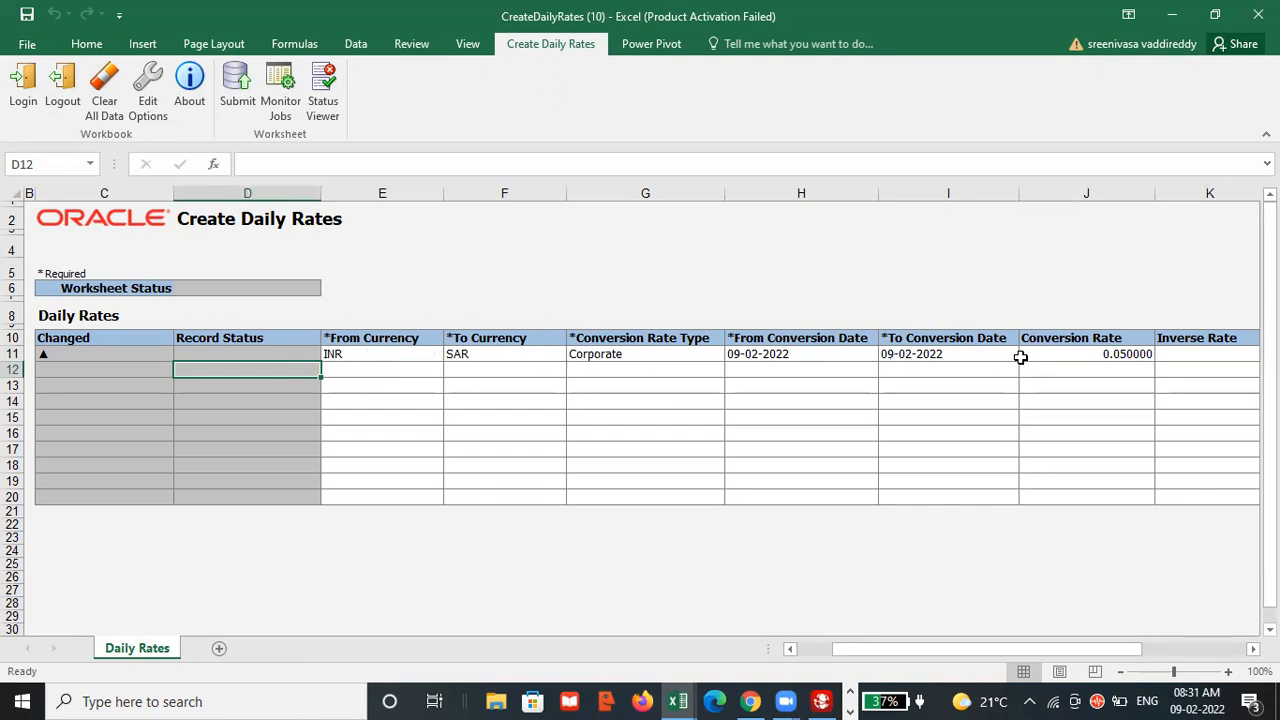
# Submit the daily rates worksheet with the daily rates import program submitted automatically, and acknowledge the confirmation.
pyautogui.click(232, 85)
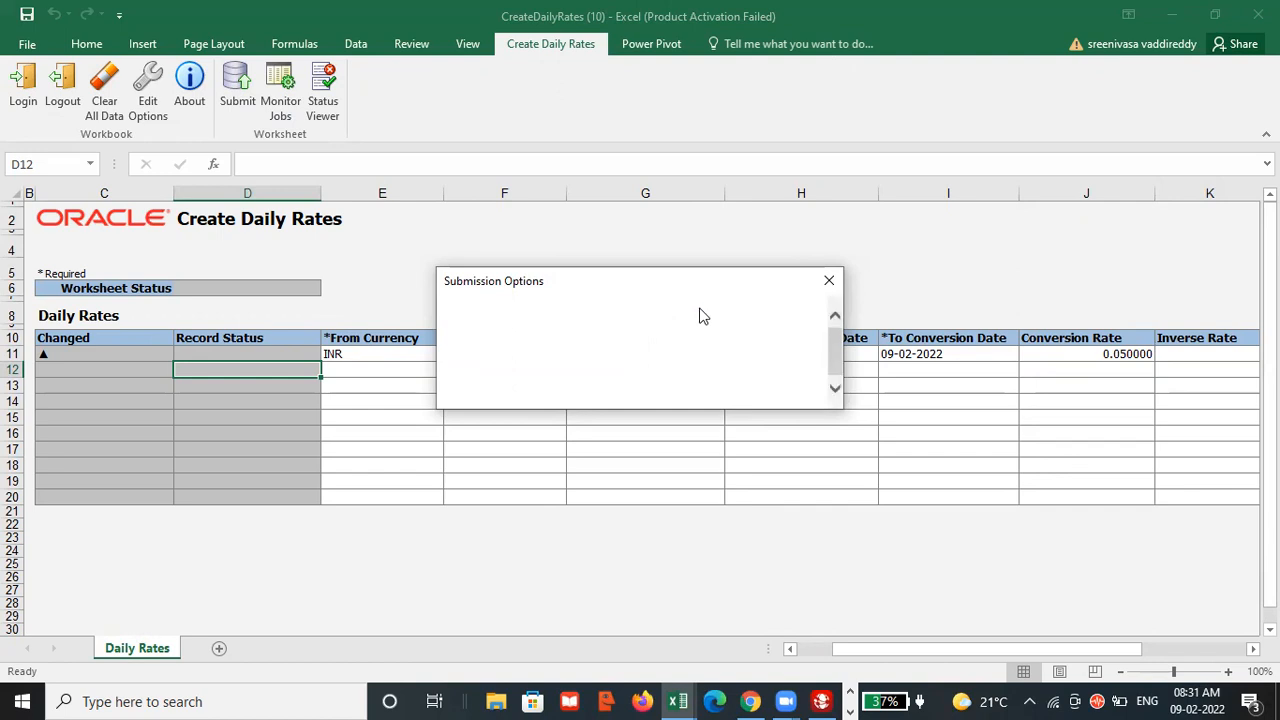
pyautogui.moveTo(830, 355); pyautogui.dragTo(835, 358)
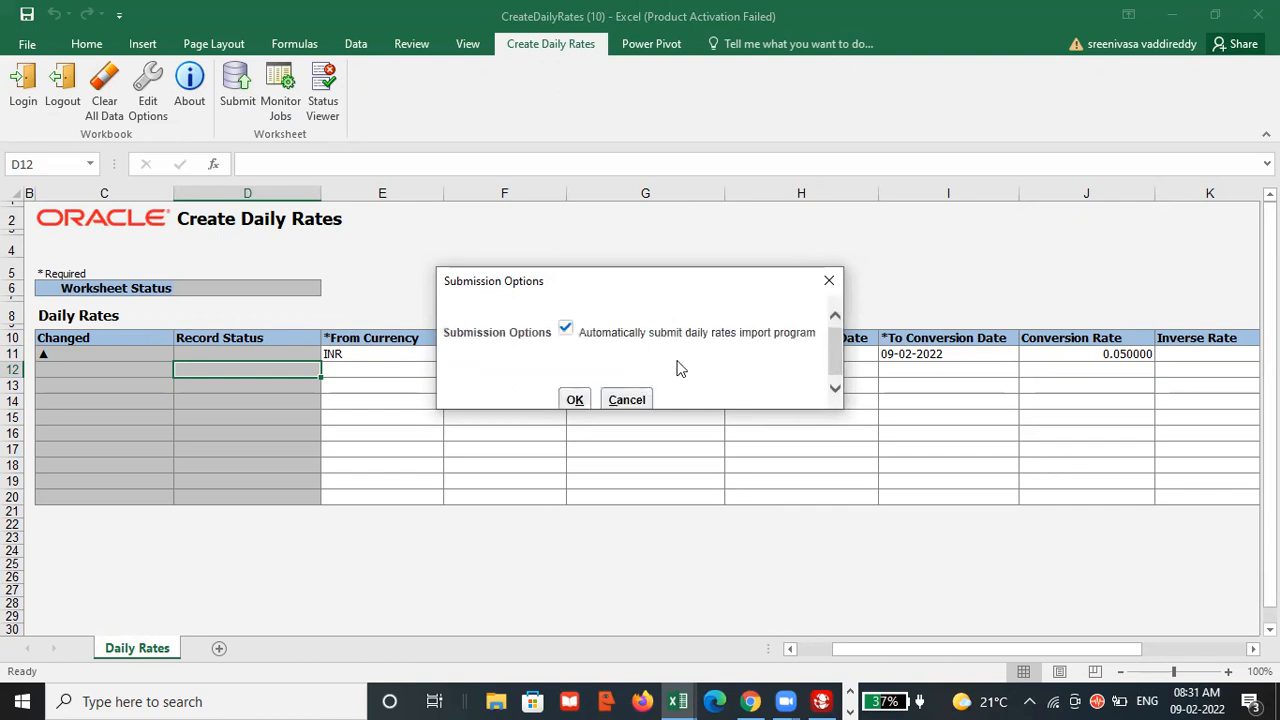
pyautogui.click(571, 396)
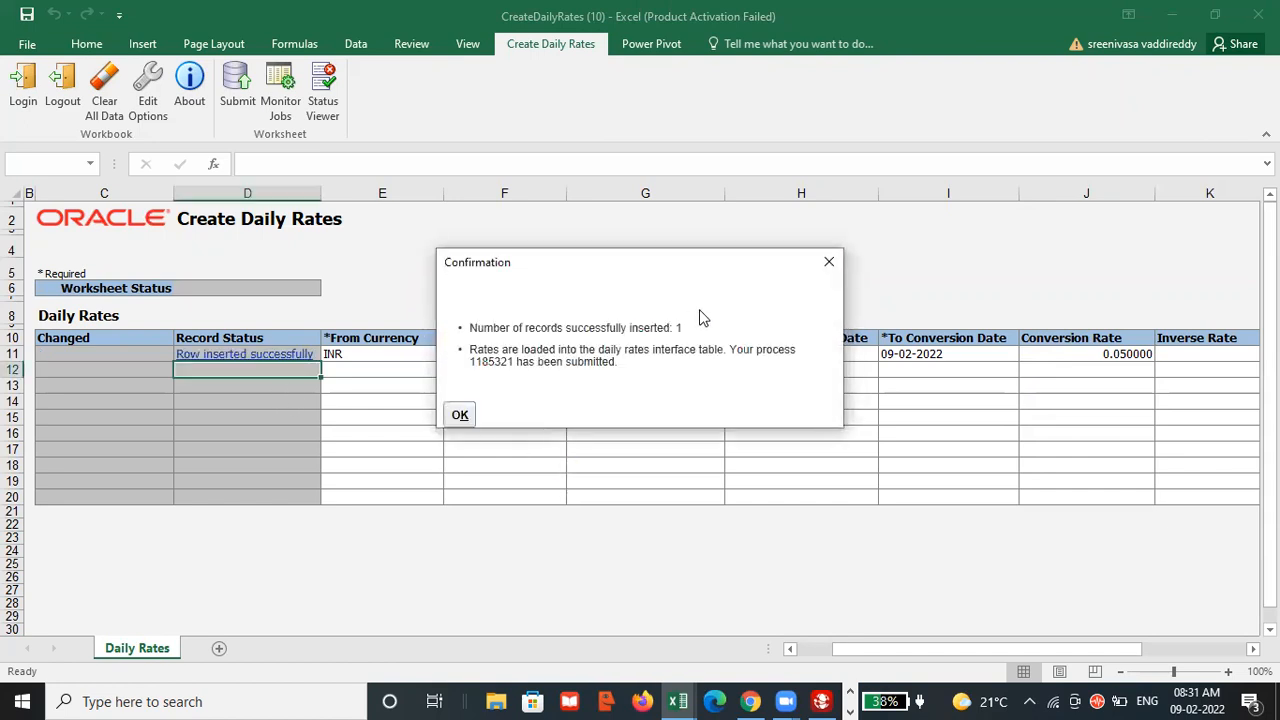
pyautogui.click(463, 415)
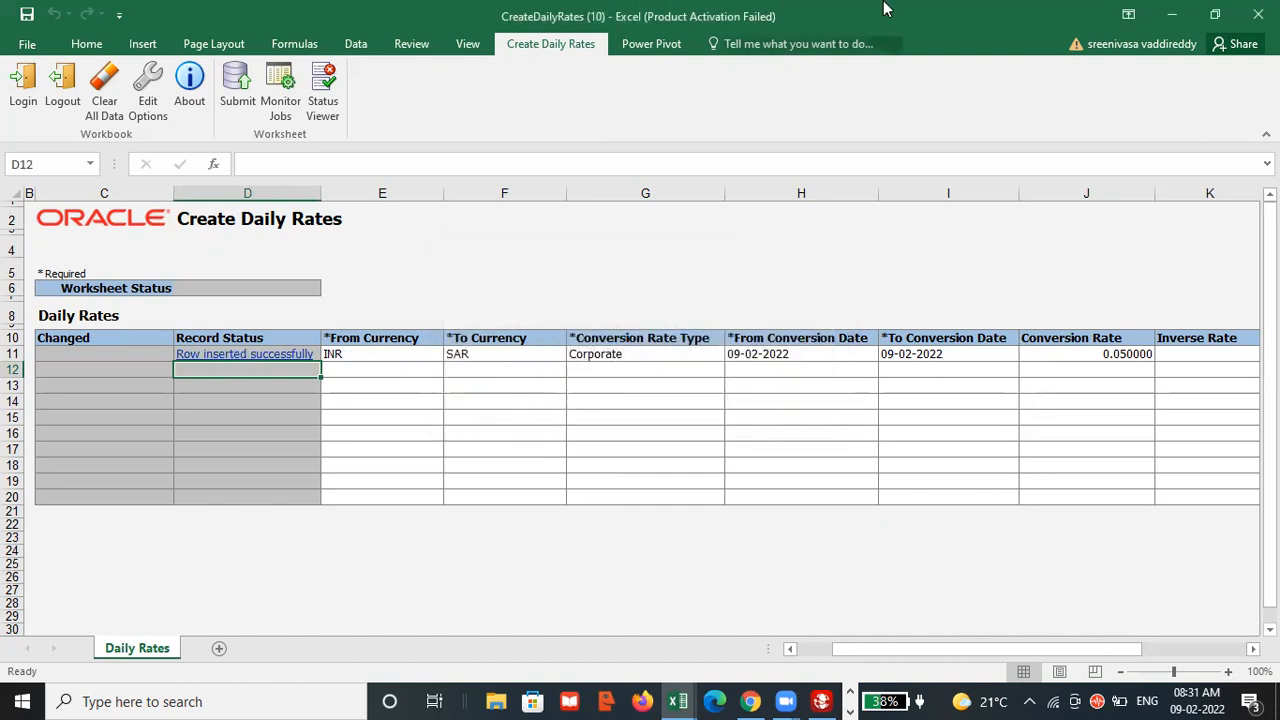
# Switch to the Demos workbook and review the Reporting Ledger checklist entries for daily rates, journal posting and finding the journal.
pyautogui.hotkey('alt', 'Tab')
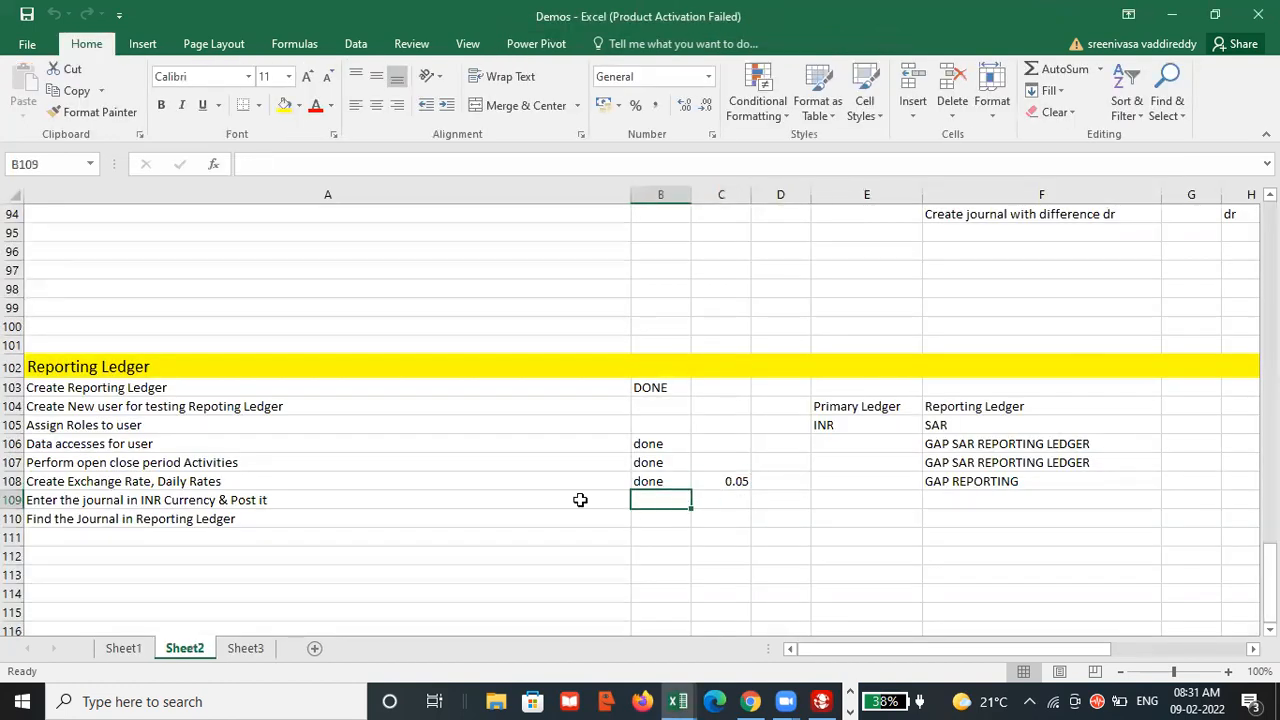
pyautogui.click(677, 482)
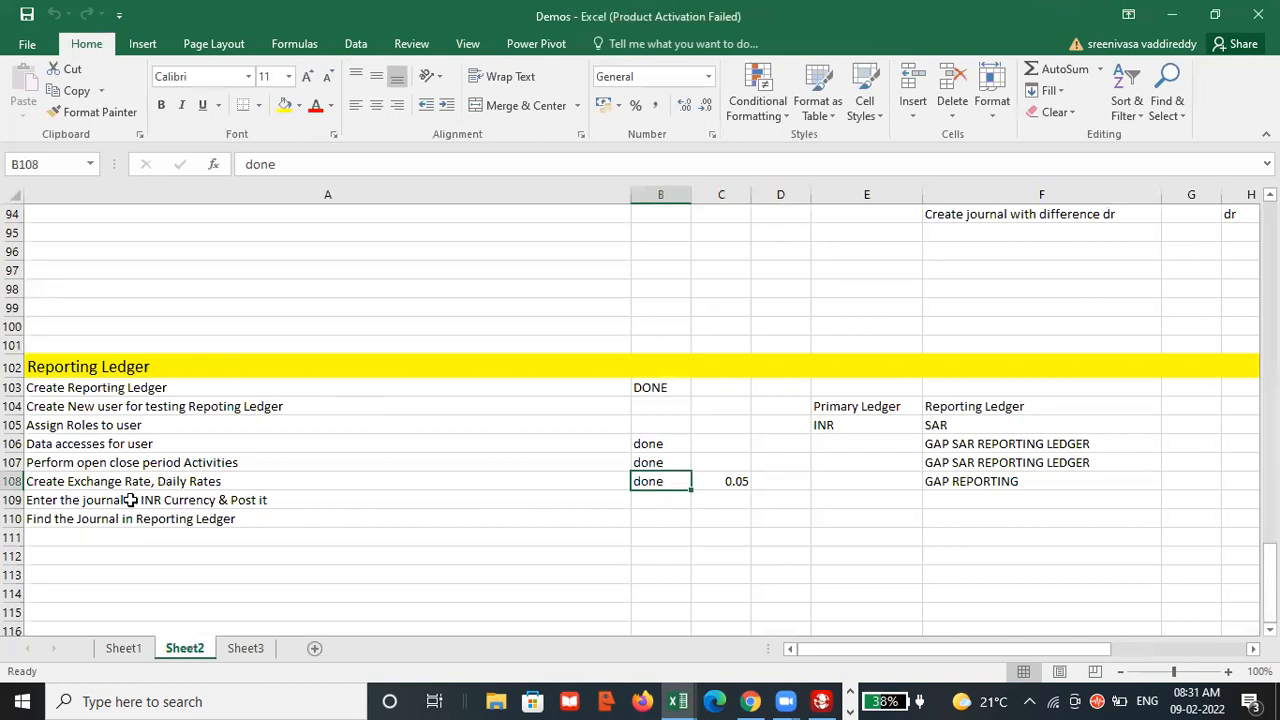
pyautogui.click(289, 501)
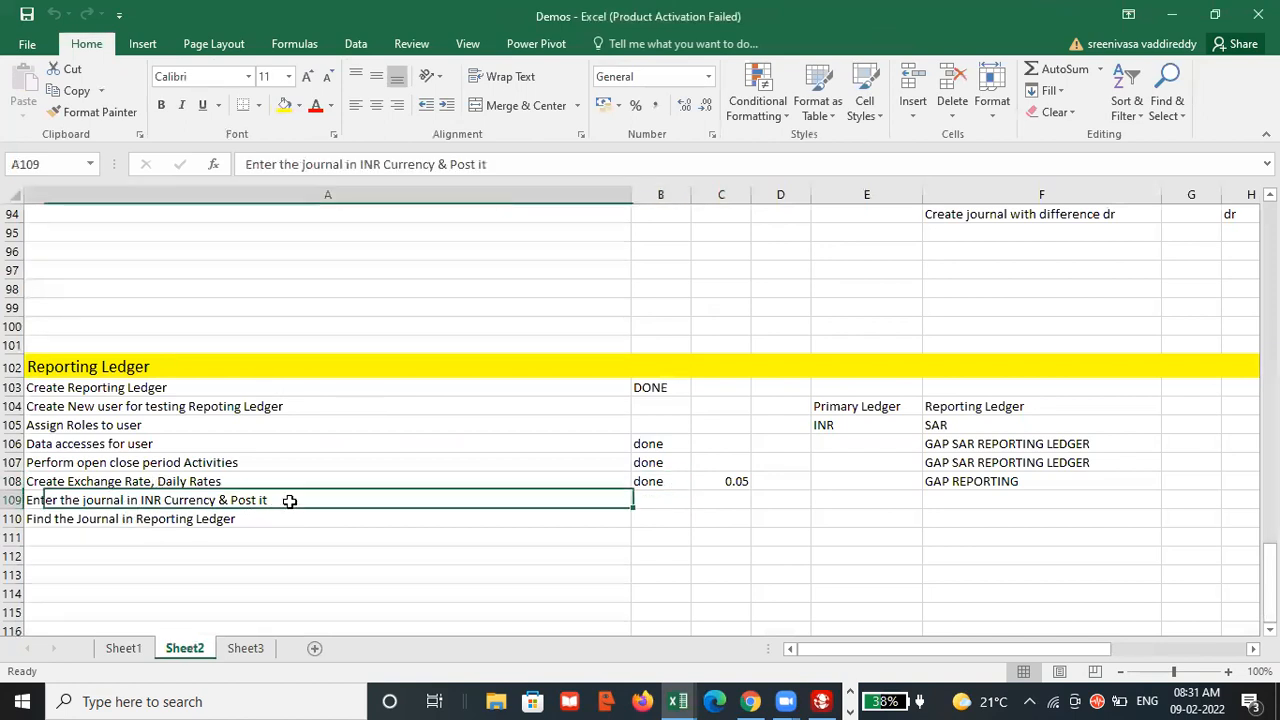
pyautogui.click(265, 522)
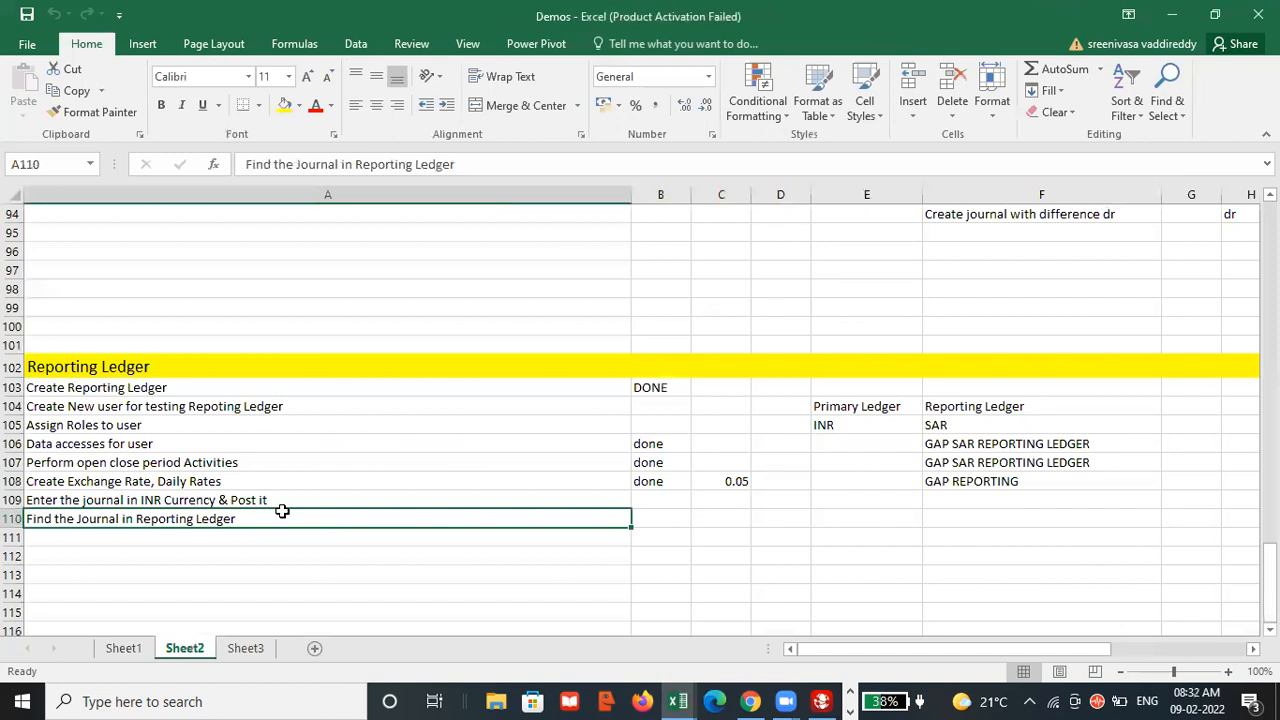
# Switch to Oracle Applications in Chrome, close the Currency Rates Manager and return to the home page.
pyautogui.hotkey('alt', 'Tab')
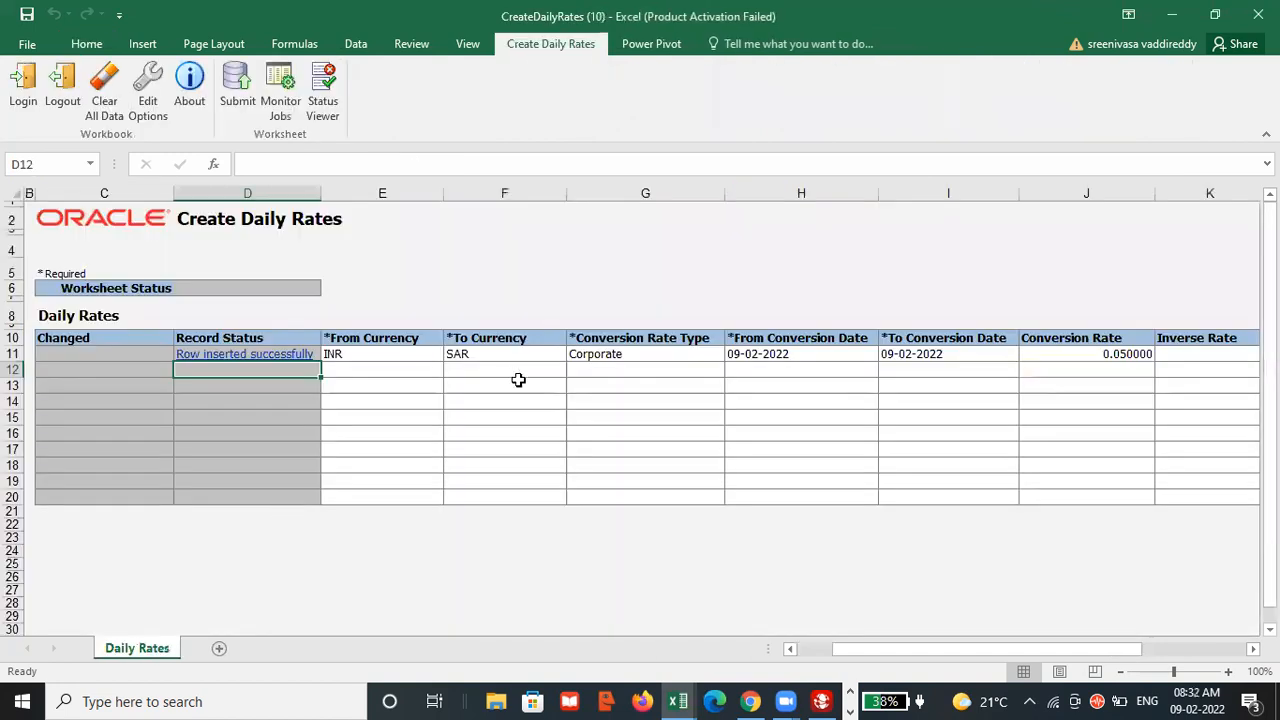
pyautogui.click(750, 701)
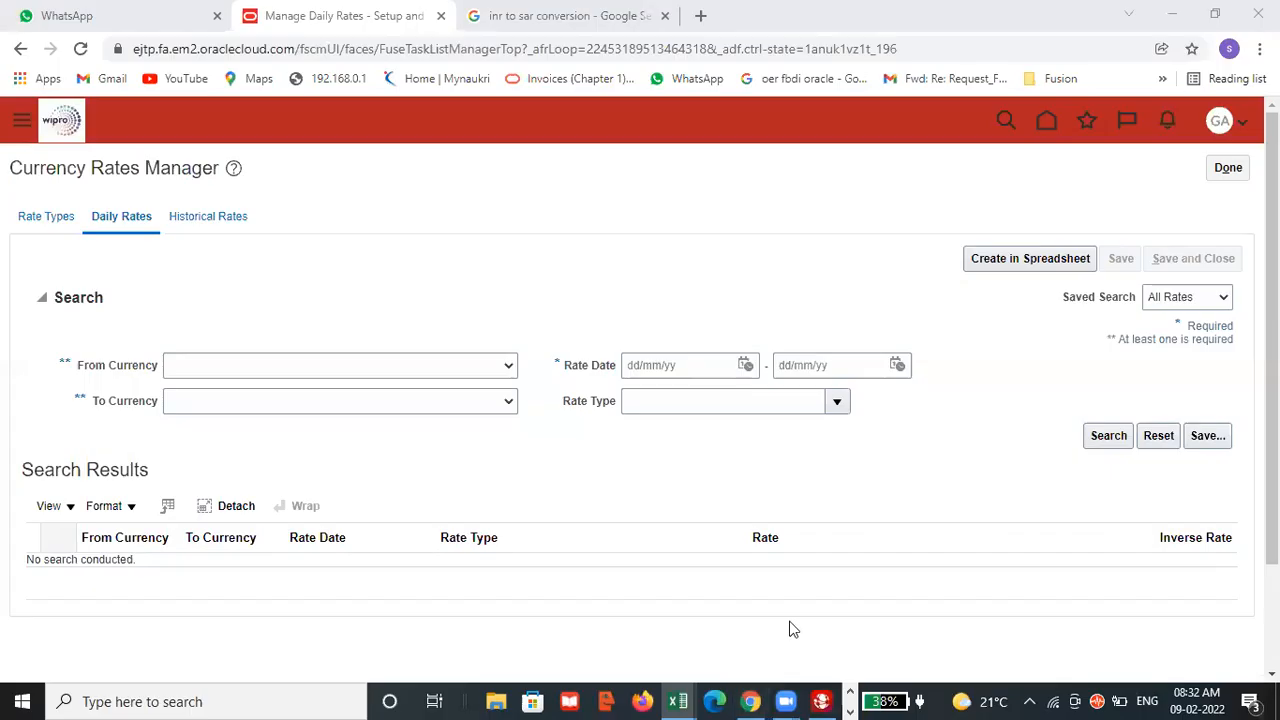
pyautogui.click(1228, 170)
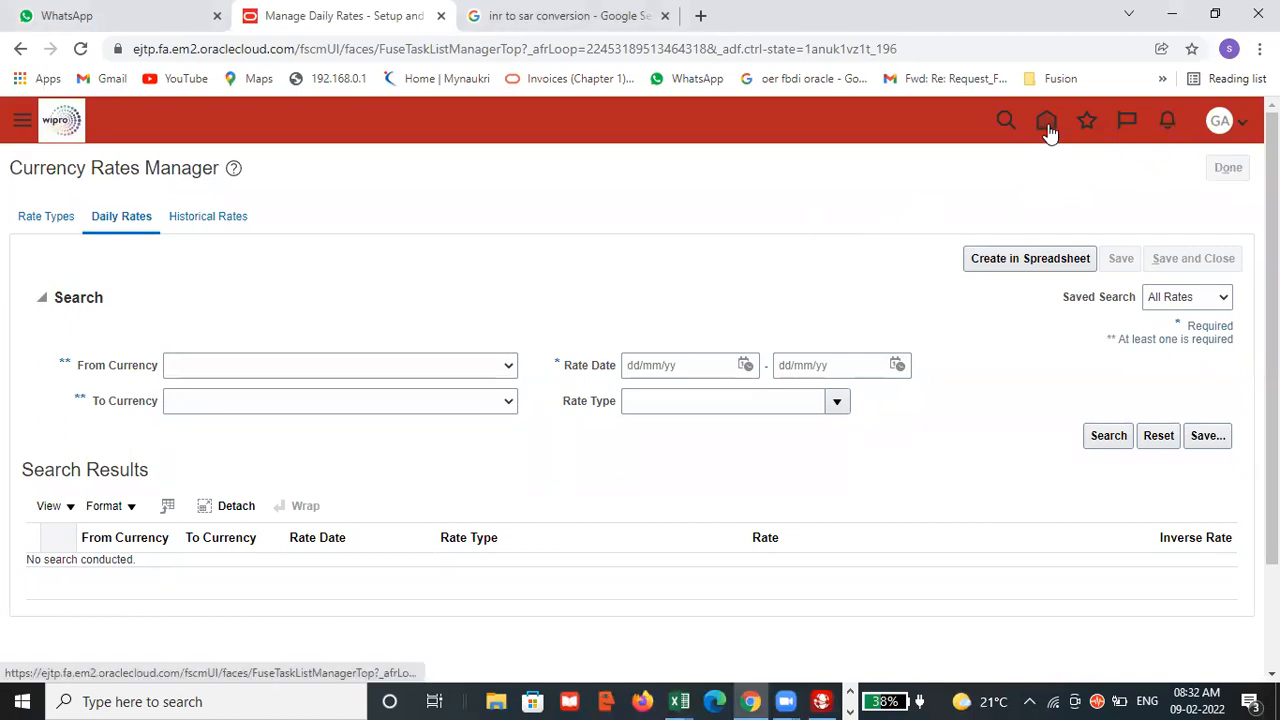
pyautogui.click(1047, 122)
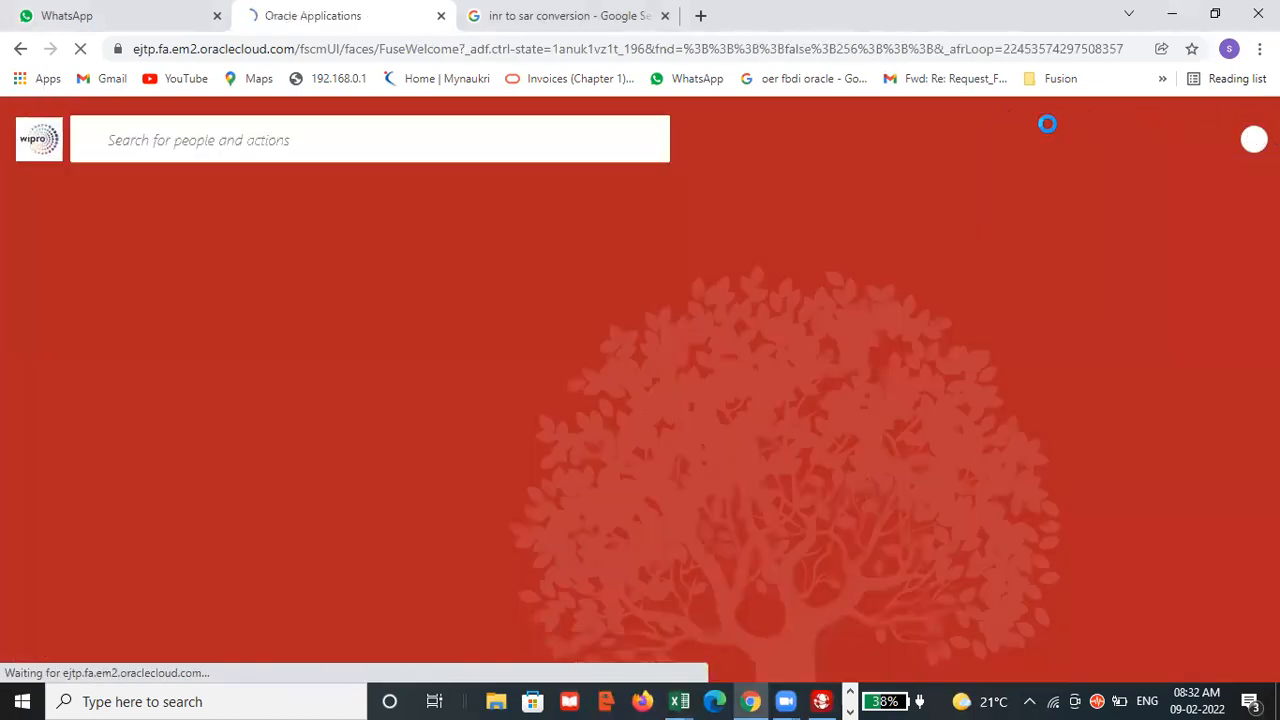
# Open the Journals work area under General Accounting and start creating a new journal.
pyautogui.click(1027, 323)
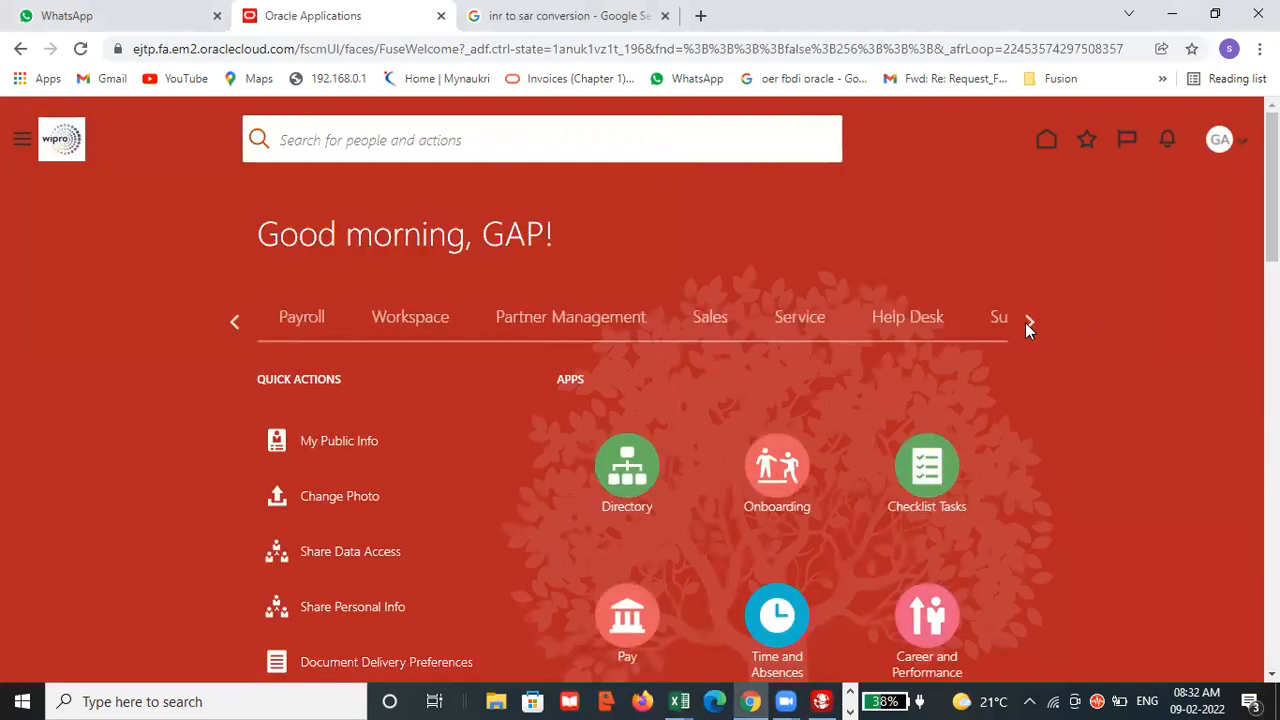
pyautogui.click(1027, 323)
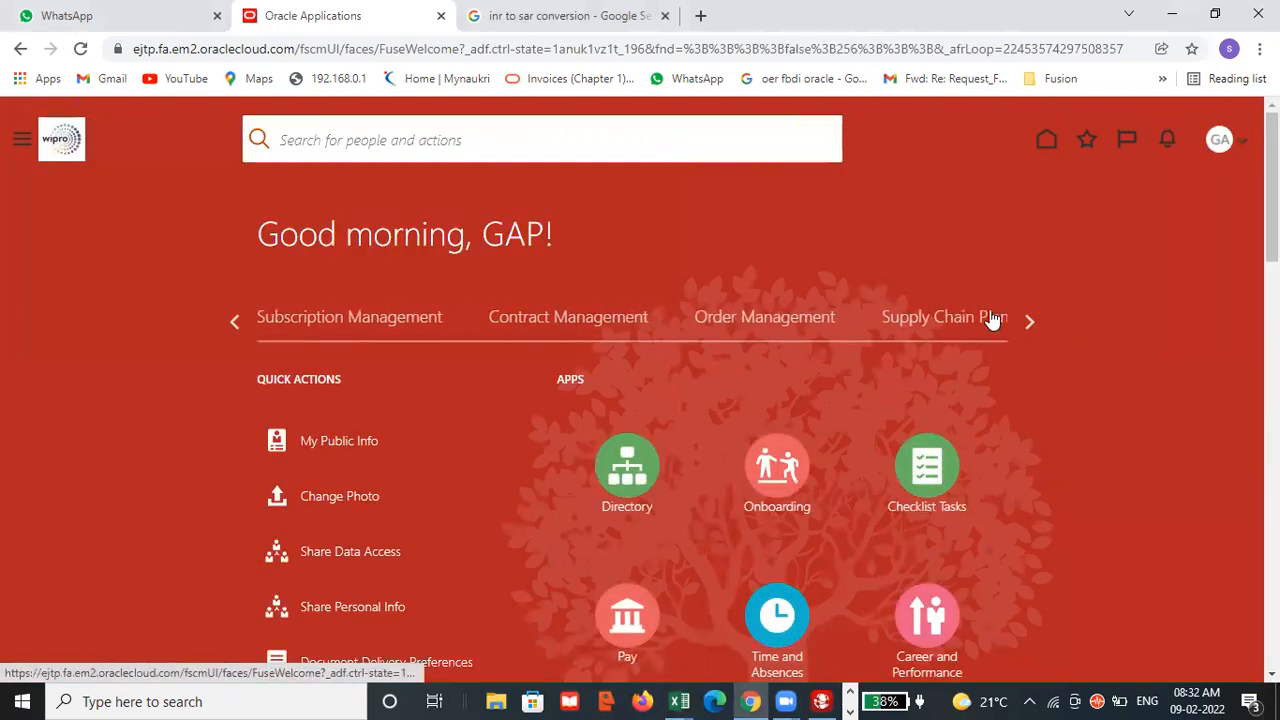
pyautogui.click(1027, 322)
pyautogui.click(1027, 322)
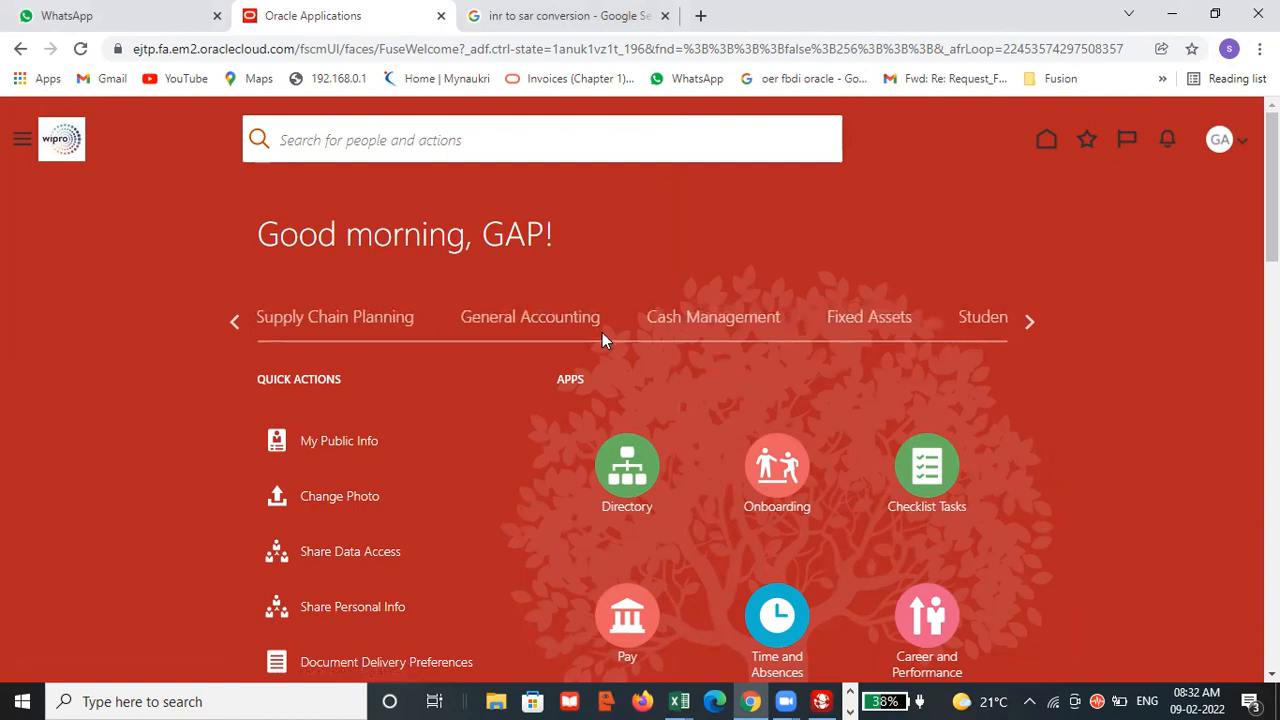
pyautogui.click(551, 326)
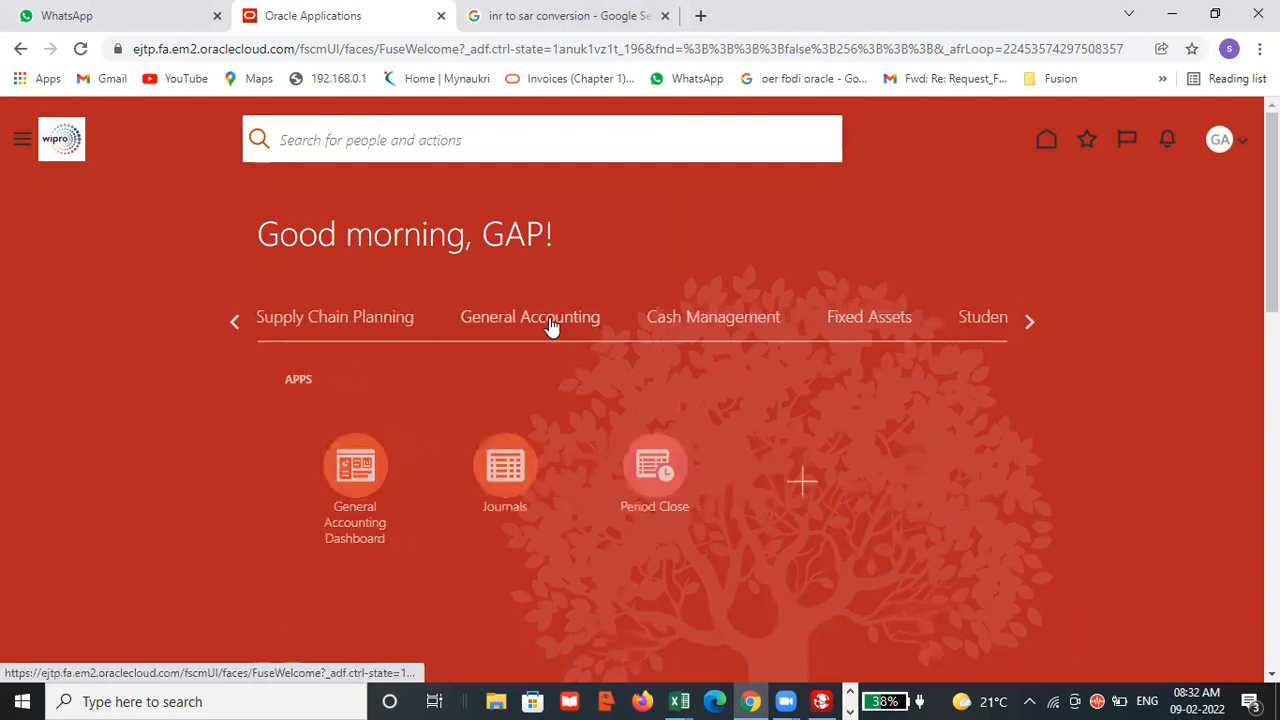
pyautogui.click(489, 474)
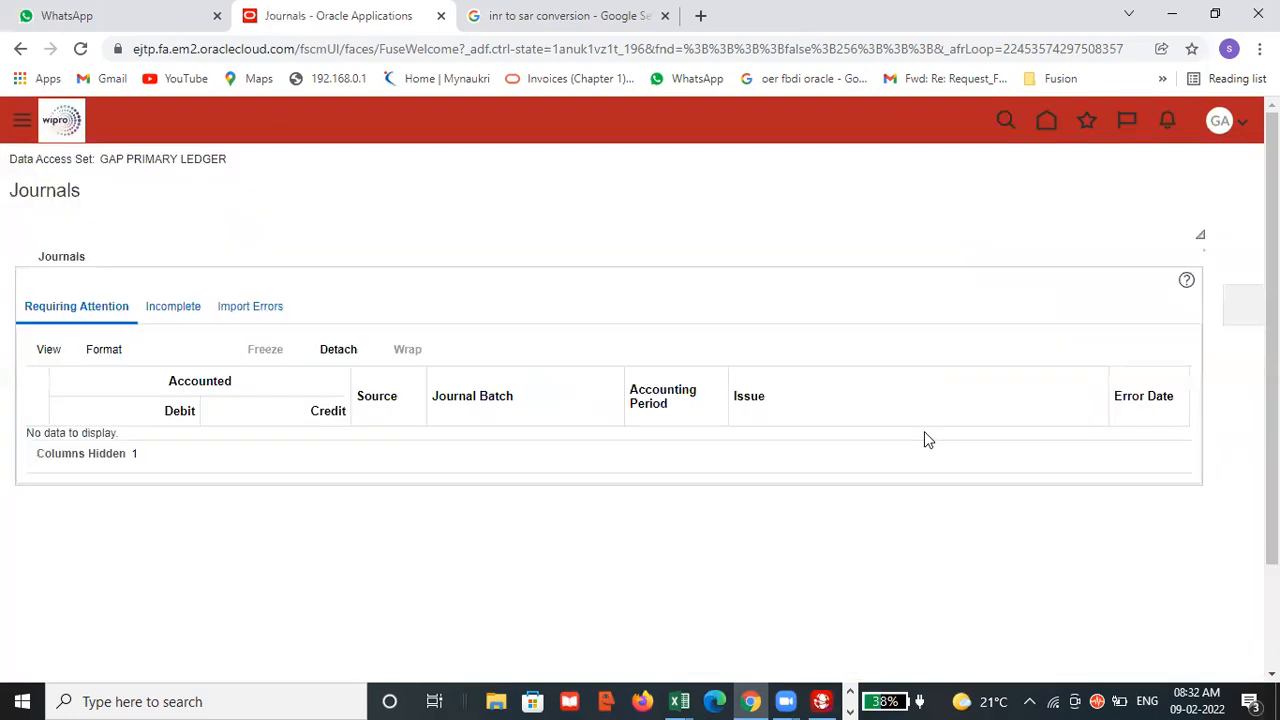
pyautogui.click(1240, 308)
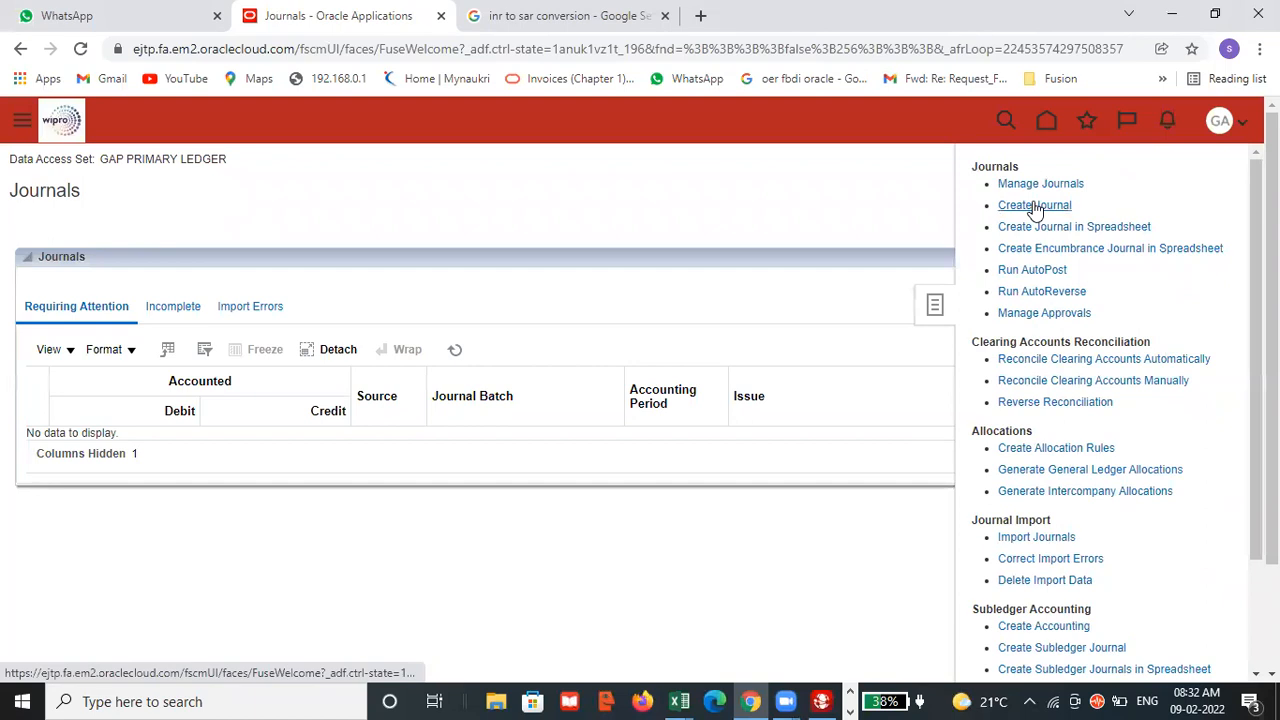
pyautogui.click(1034, 205)
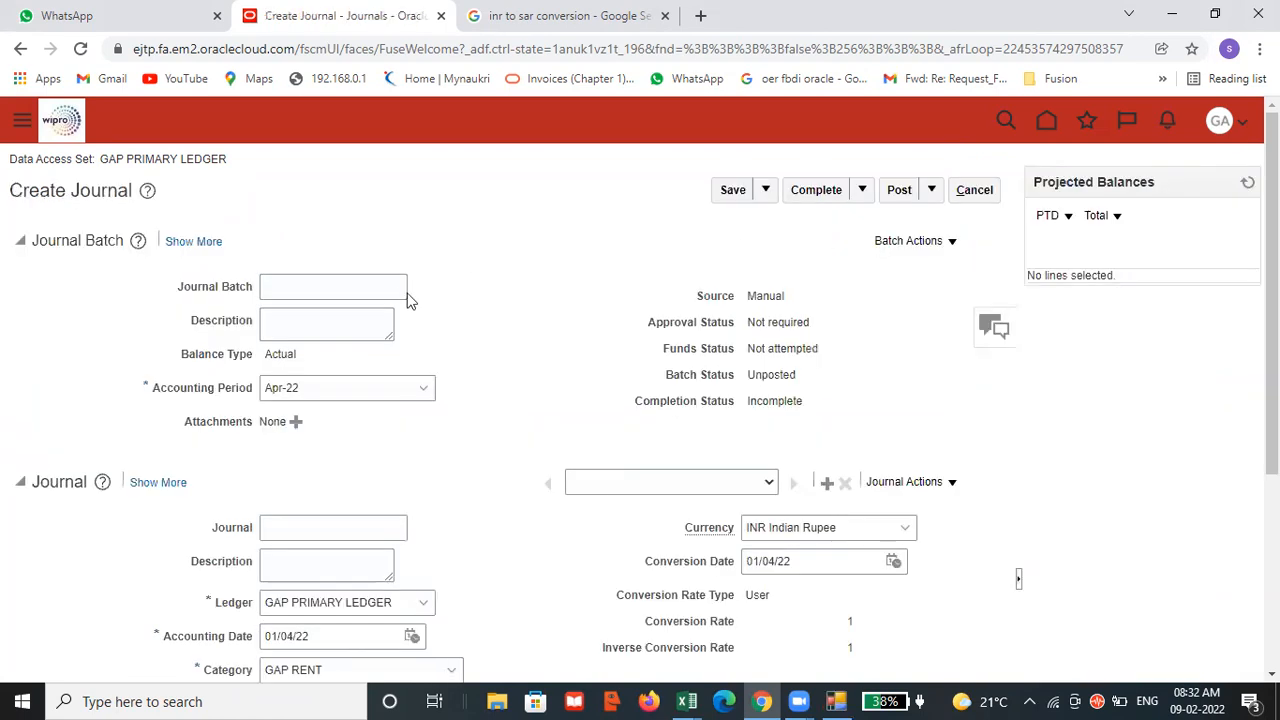
# Set the journal batch's accounting period to Feb-22 and name the journal GAP REPORT JV1.
pyautogui.click(300, 387)
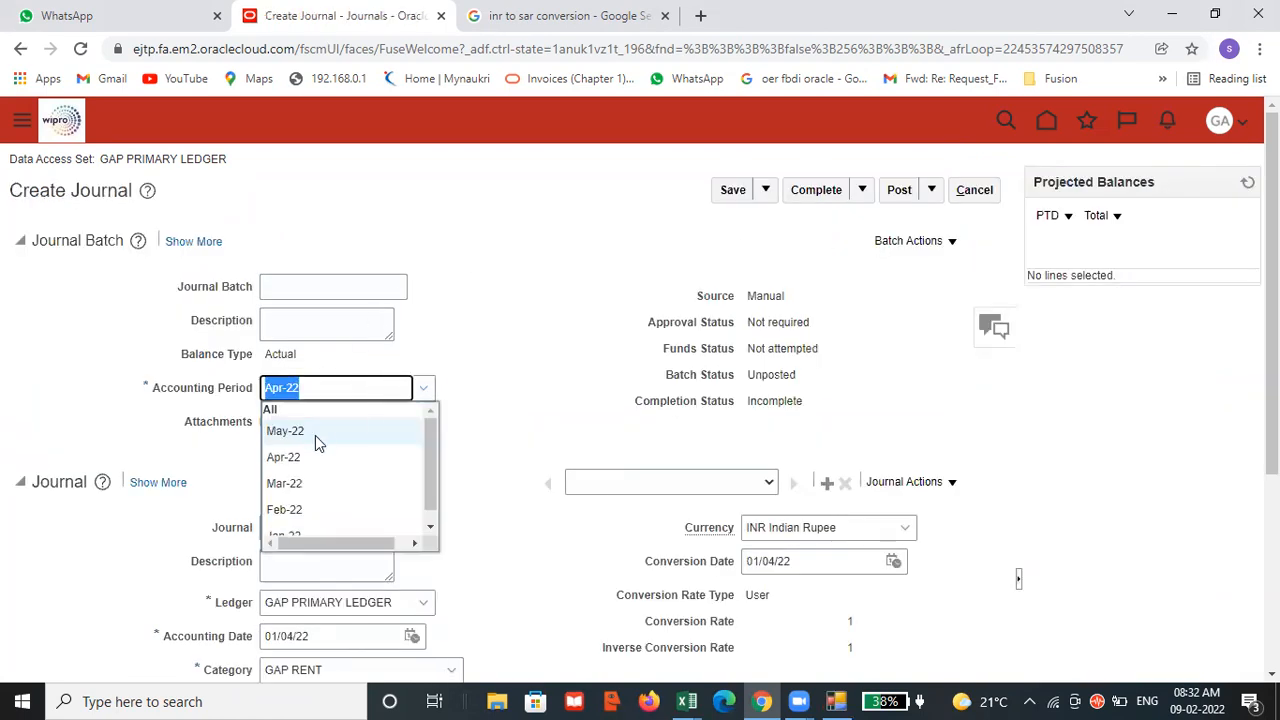
pyautogui.click(420, 388)
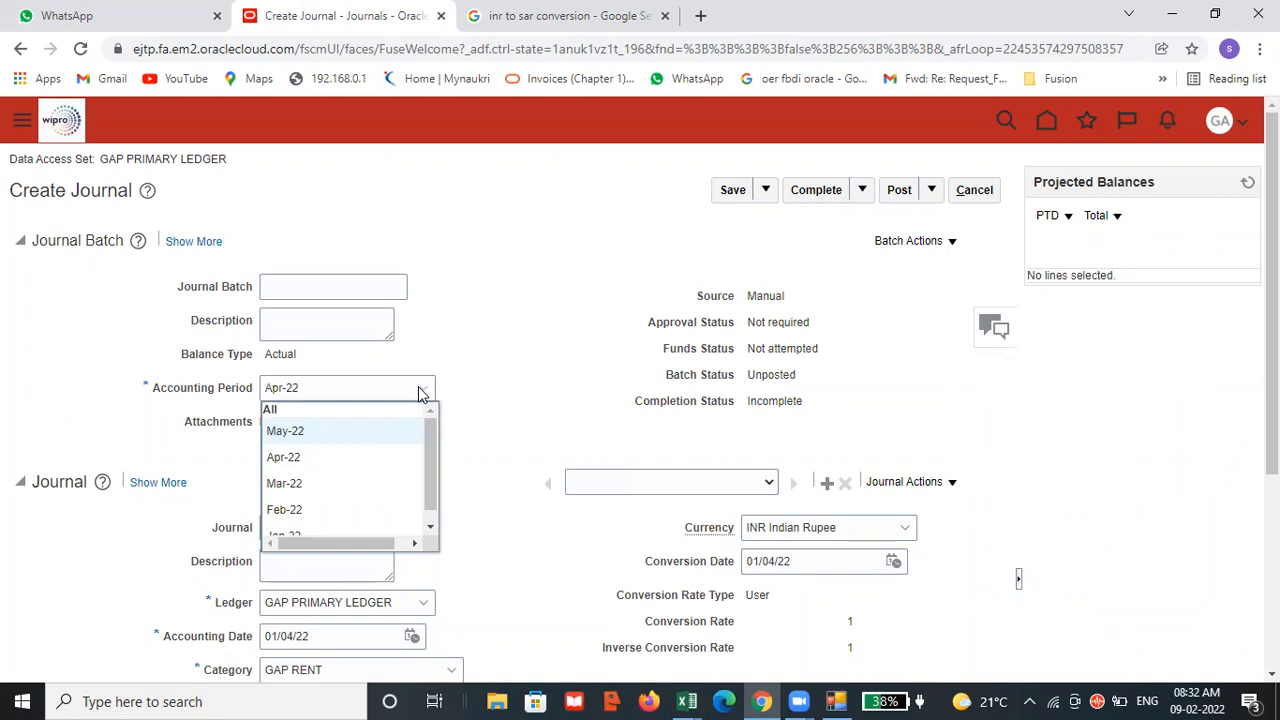
pyautogui.click(316, 509)
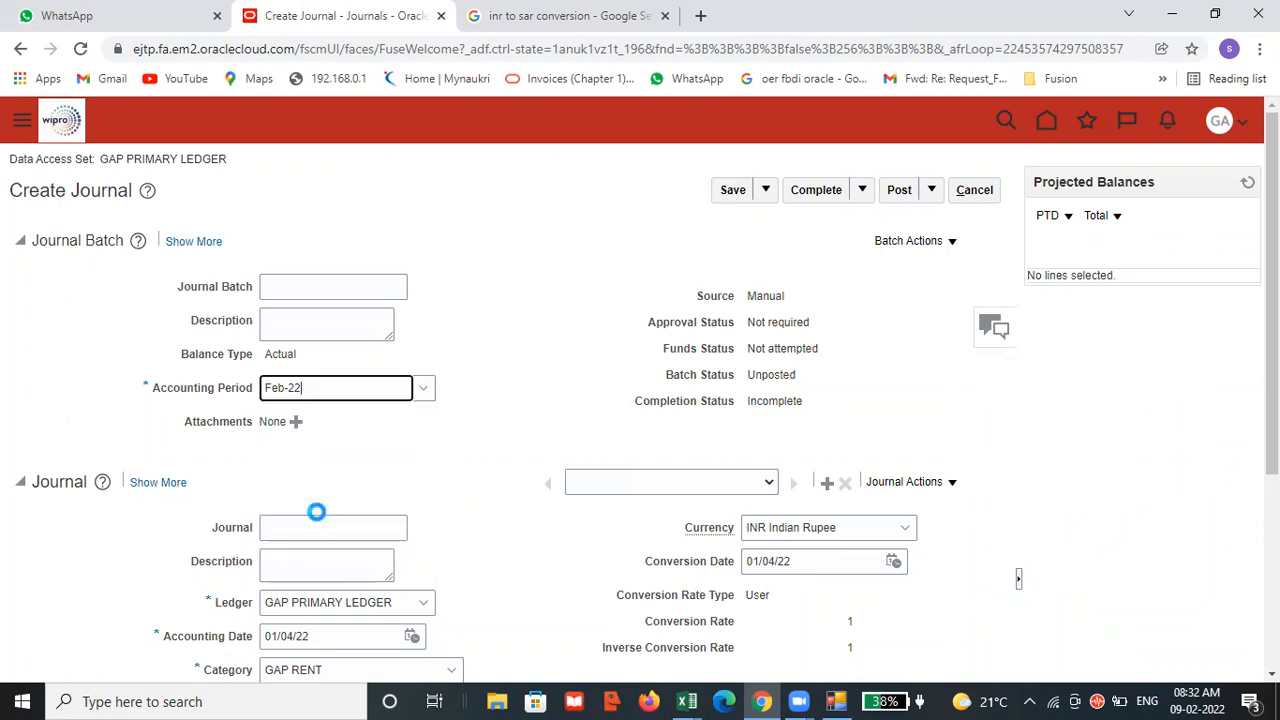
pyautogui.scroll(-2, 521, 450)
pyautogui.click(355, 346)
pyautogui.write('GAP REPORT JV1')
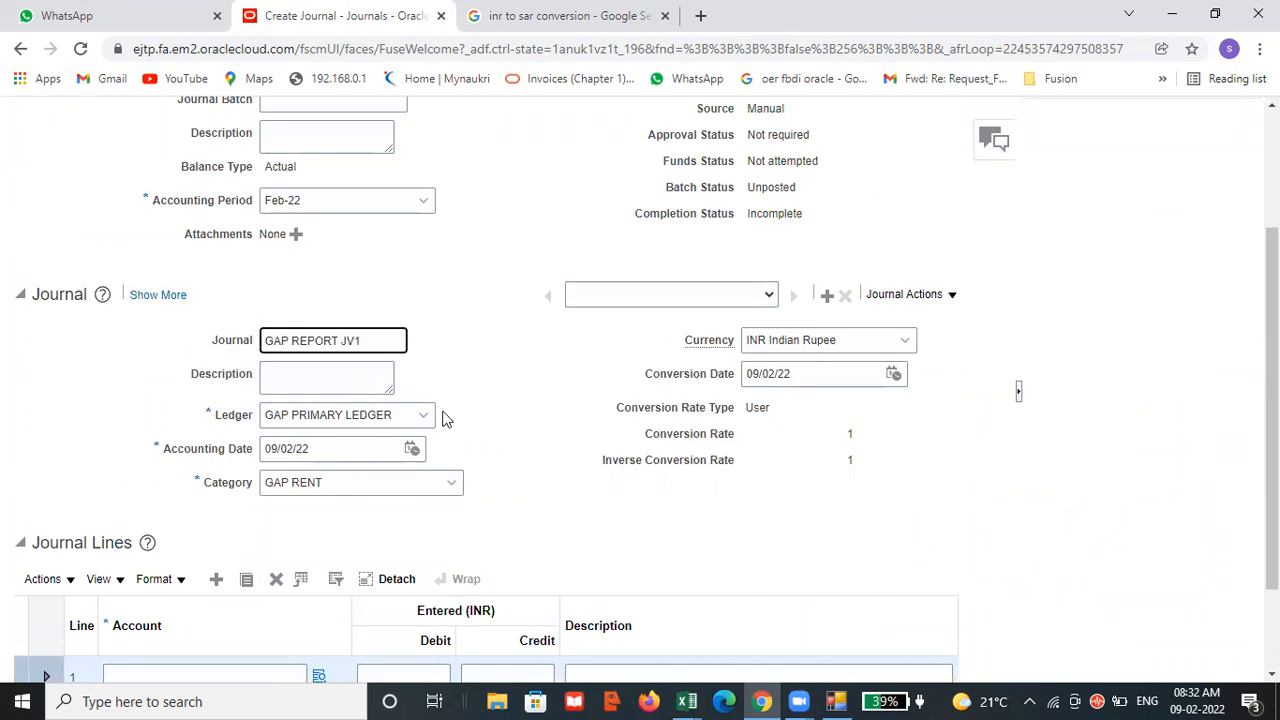
# Fill journal line 1 with the GAP RENT ACNT combination 01.001.001.001.14100 and a debit of 100 INR.
pyautogui.scroll(-1, 443, 417)
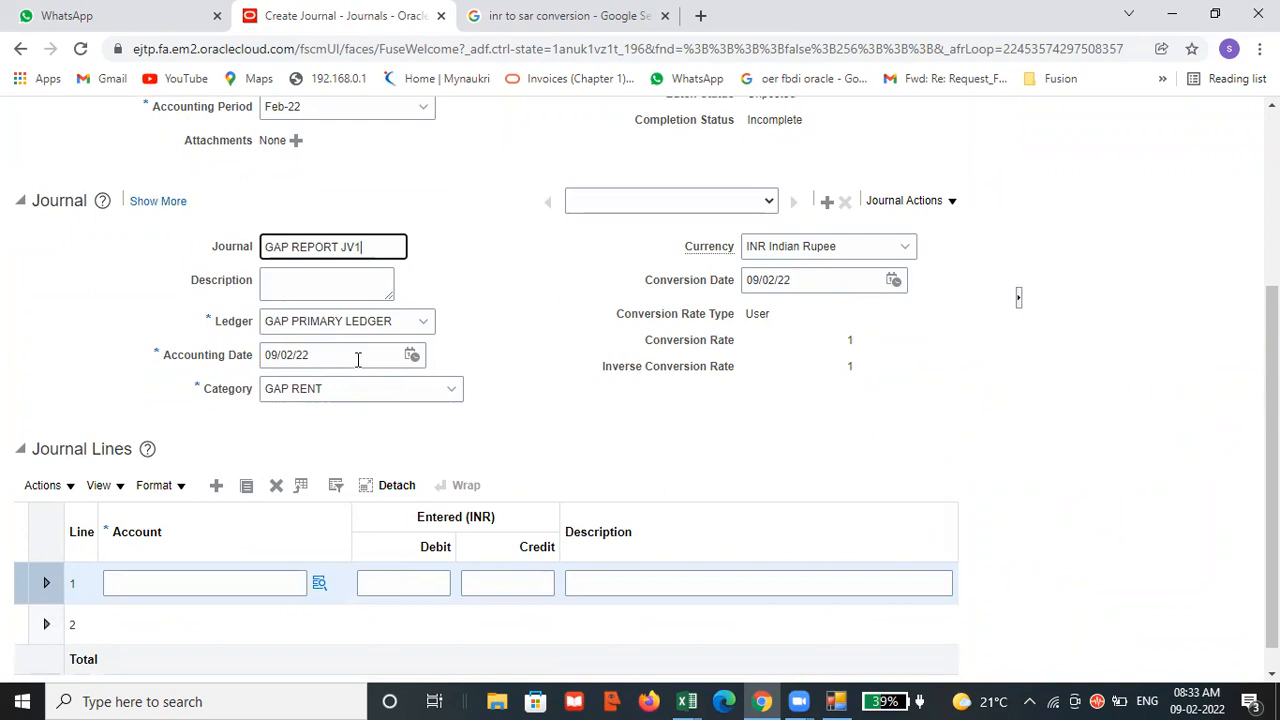
pyautogui.click(318, 581)
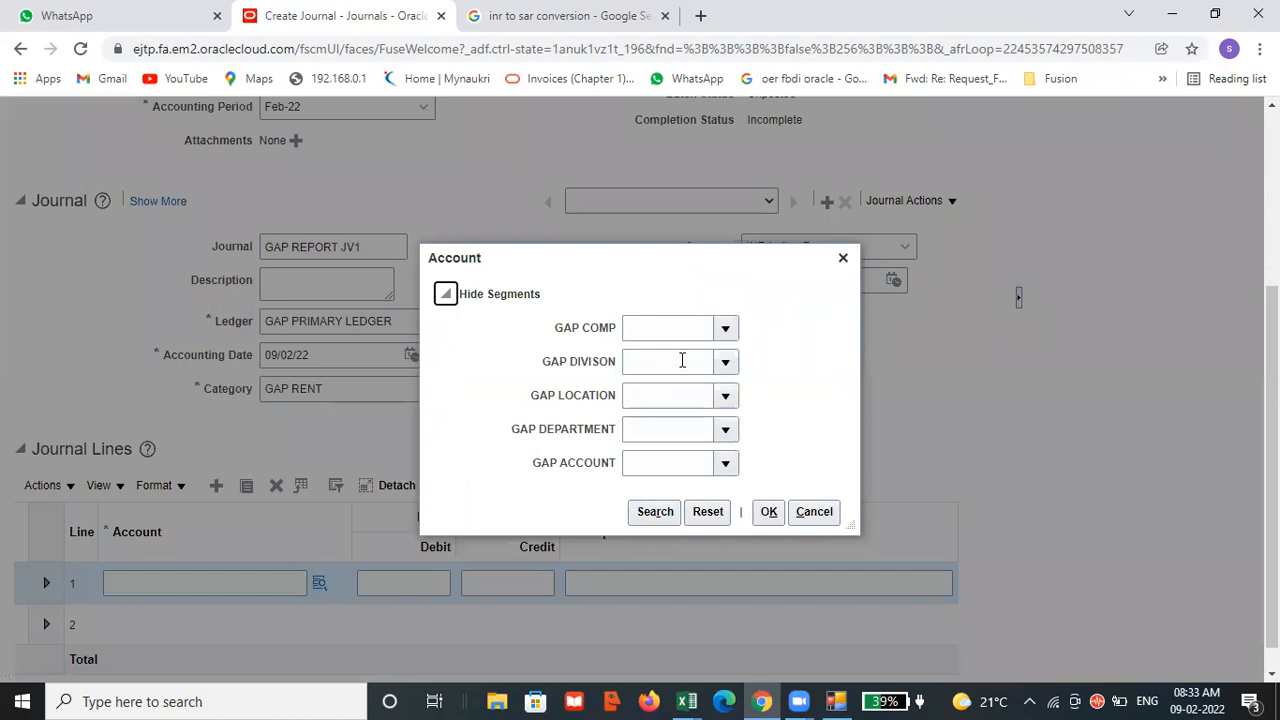
pyautogui.click(844, 259)
pyautogui.click(283, 580)
pyautogui.write('01')
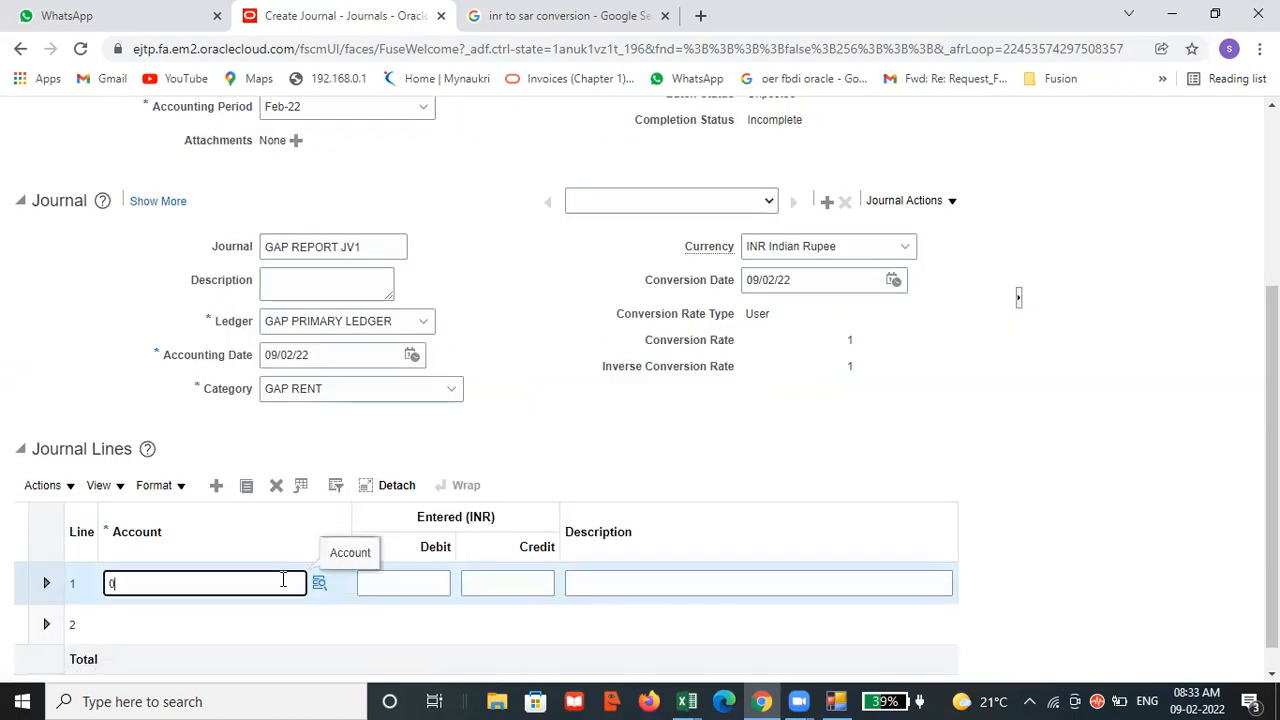
pyautogui.write('.001.001.001')
pyautogui.click(321, 585)
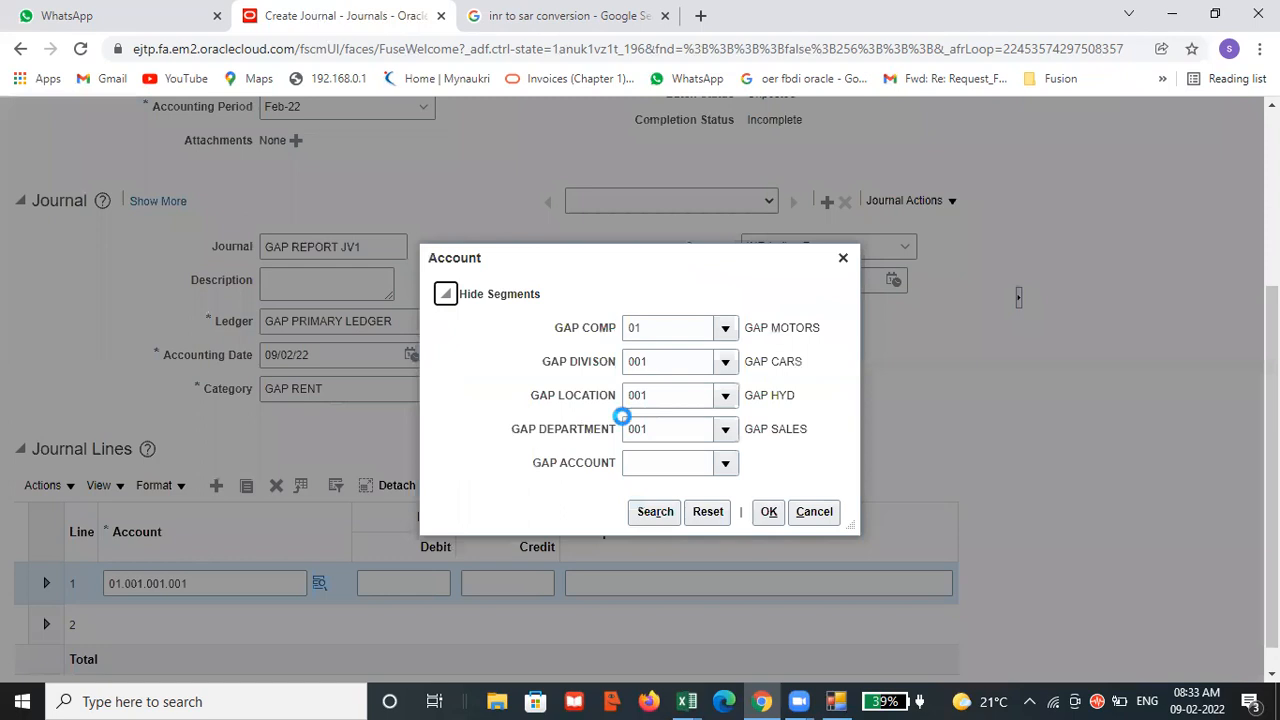
pyautogui.click(724, 464)
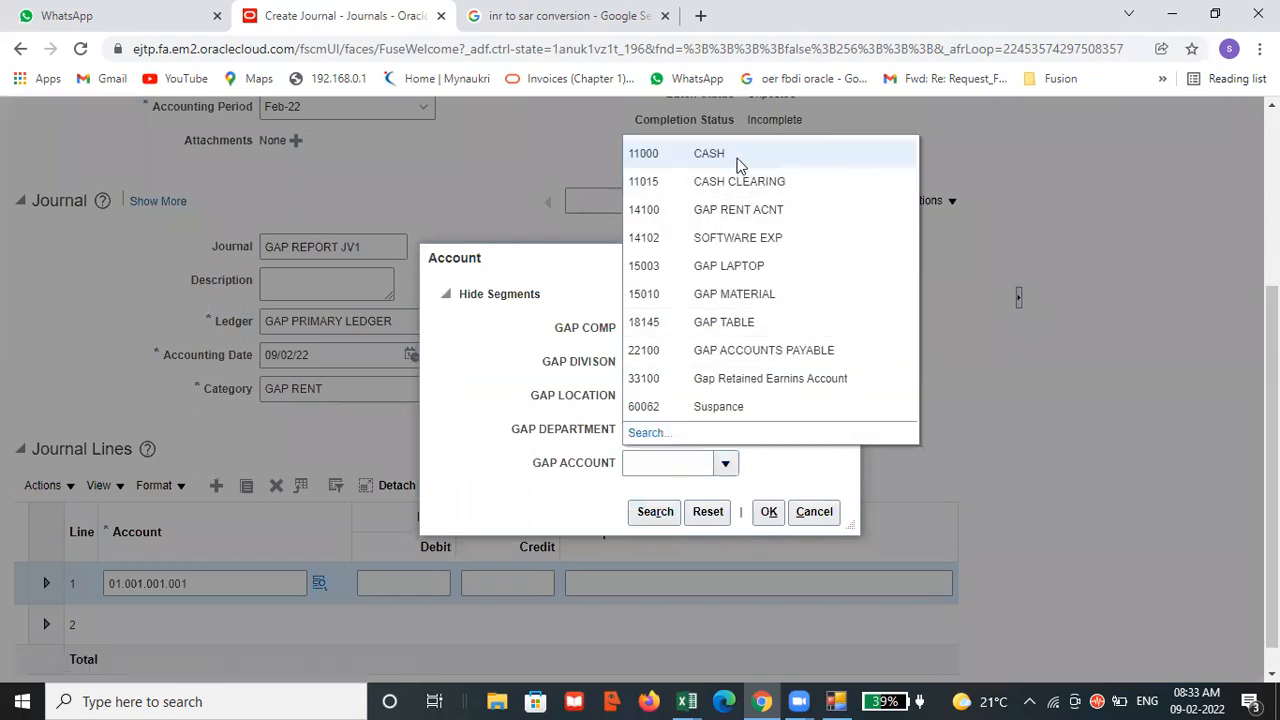
pyautogui.click(738, 209)
pyautogui.click(771, 512)
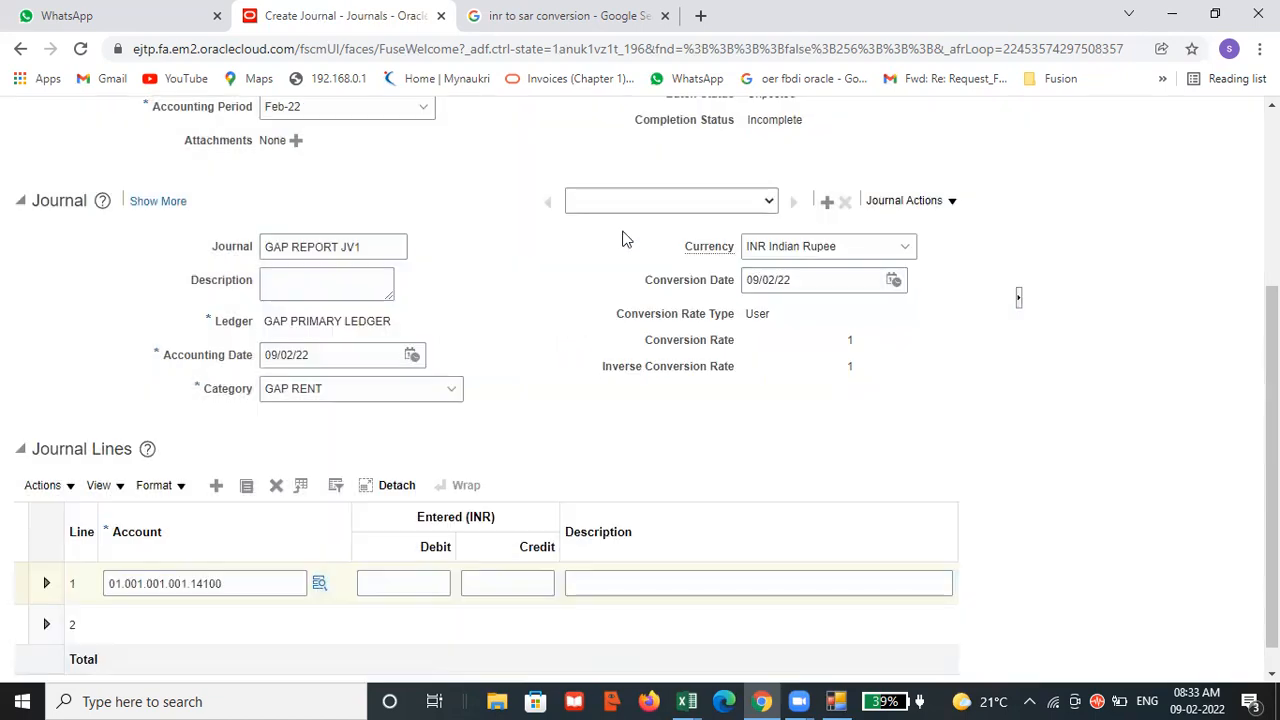
pyautogui.click(425, 573)
pyautogui.write('100')
# Fill journal line 2 with the CASH combination 01.001.001.001.11000 and a credit of 100 INR.
pyautogui.scroll(-1, 785, 535)
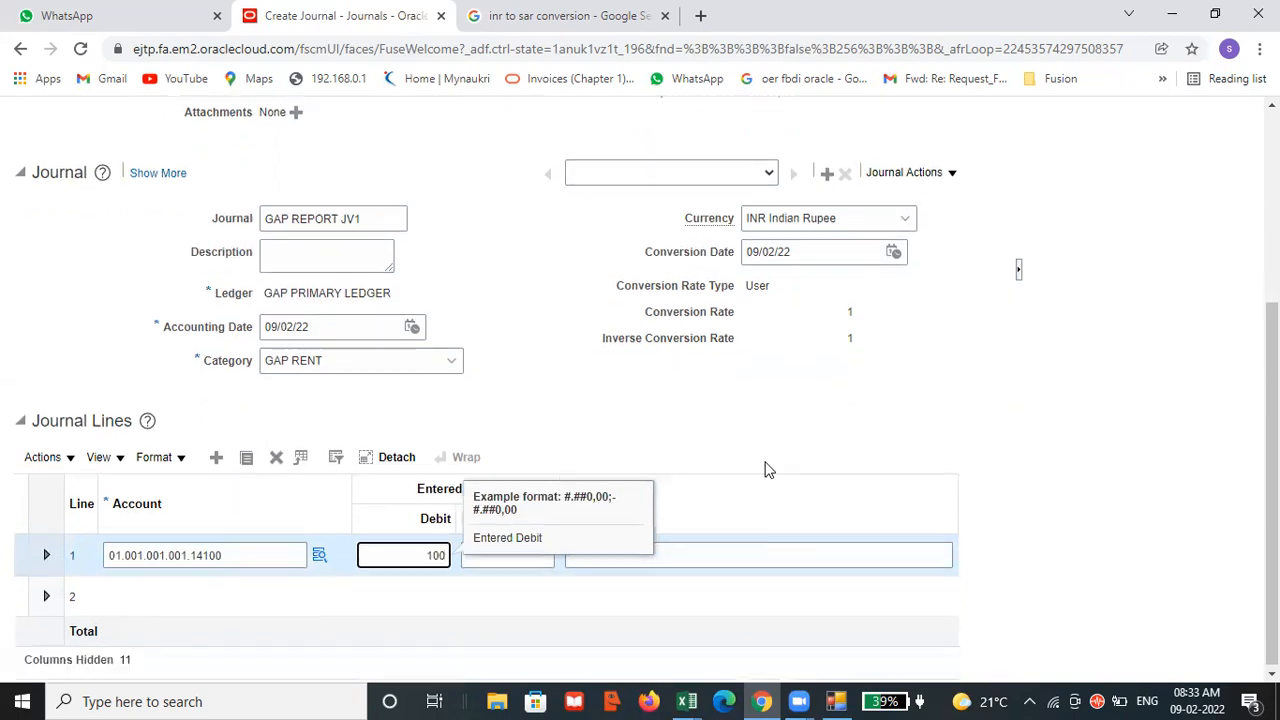
pyautogui.click(215, 596)
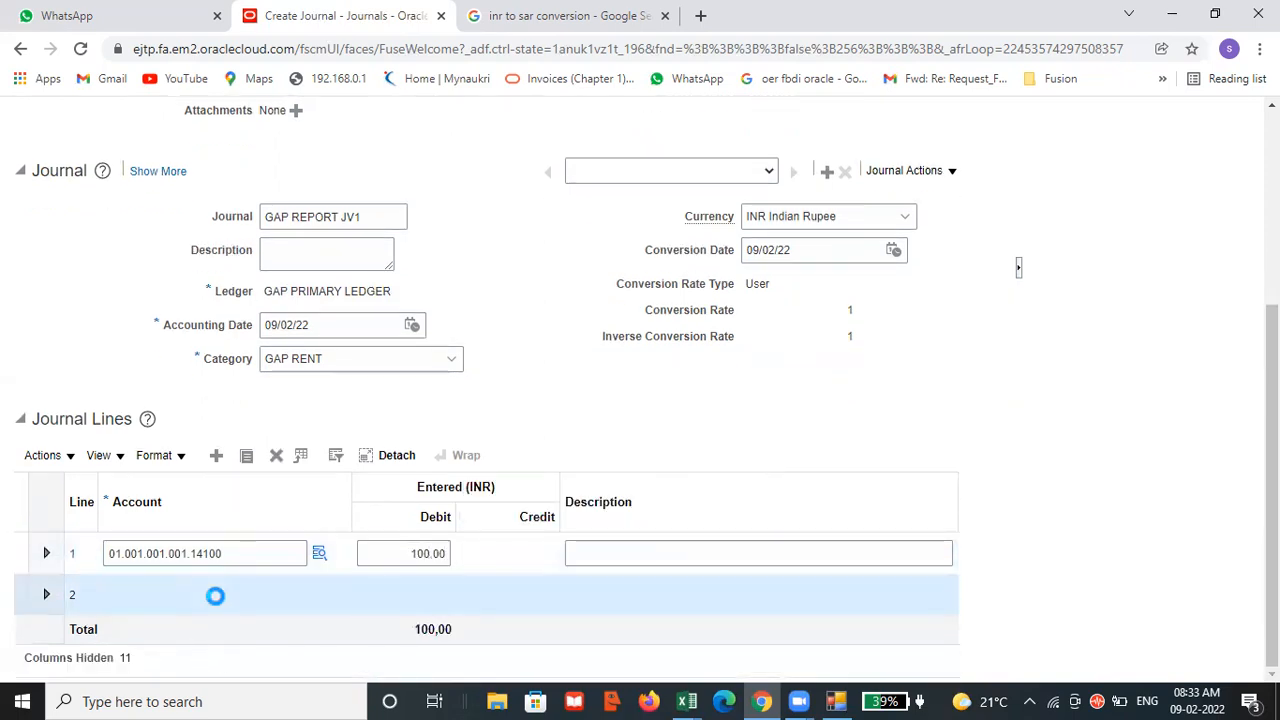
pyautogui.write('01.001.001.001')
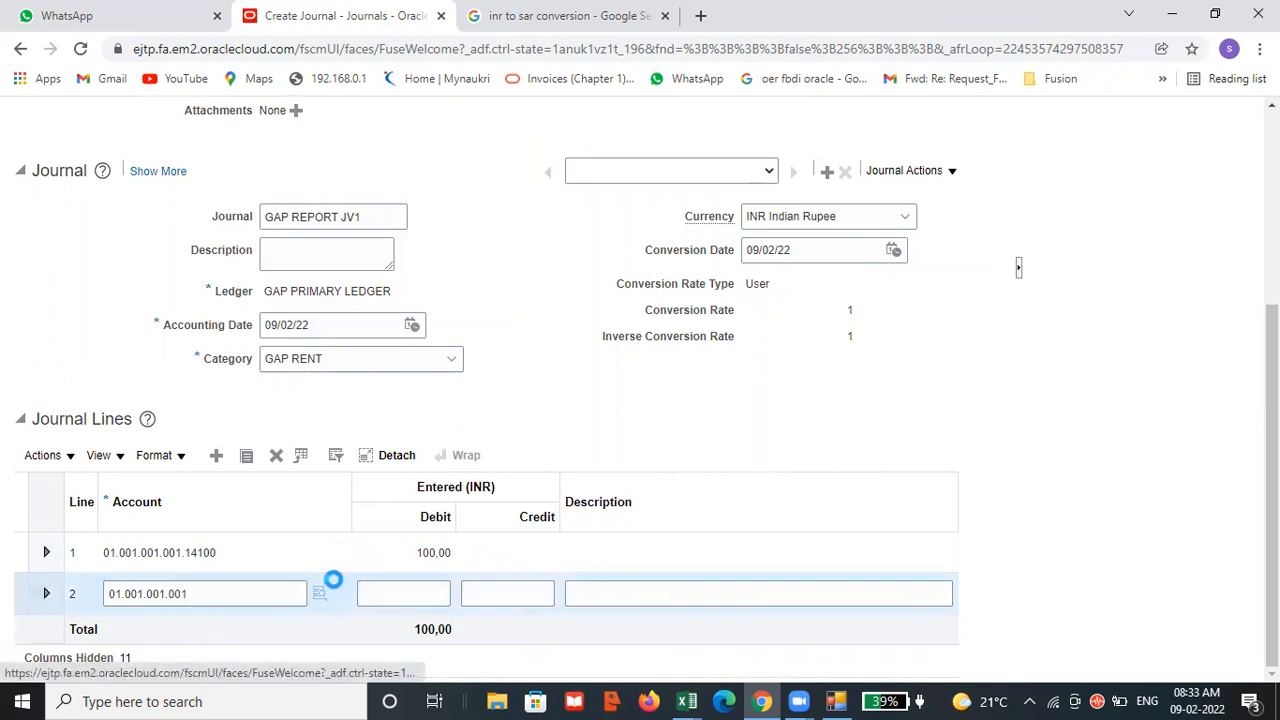
pyautogui.click(319, 594)
pyautogui.click(726, 463)
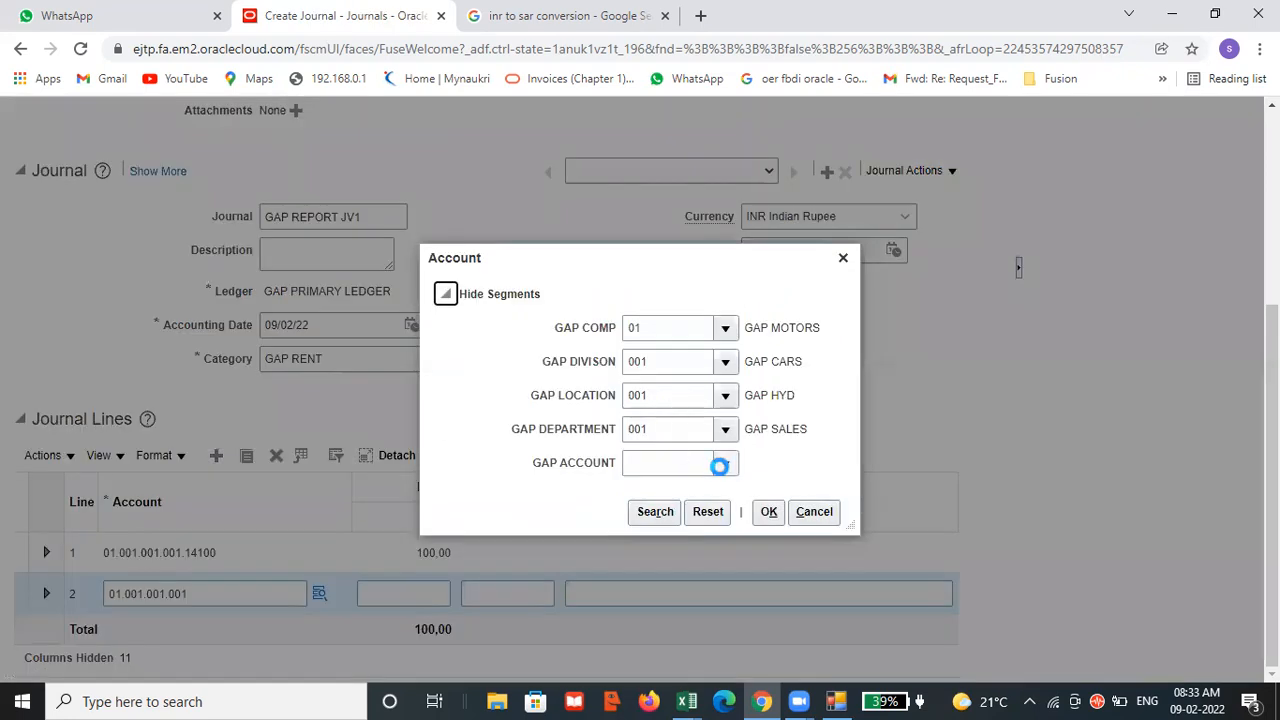
pyautogui.click(727, 464)
pyautogui.click(709, 153)
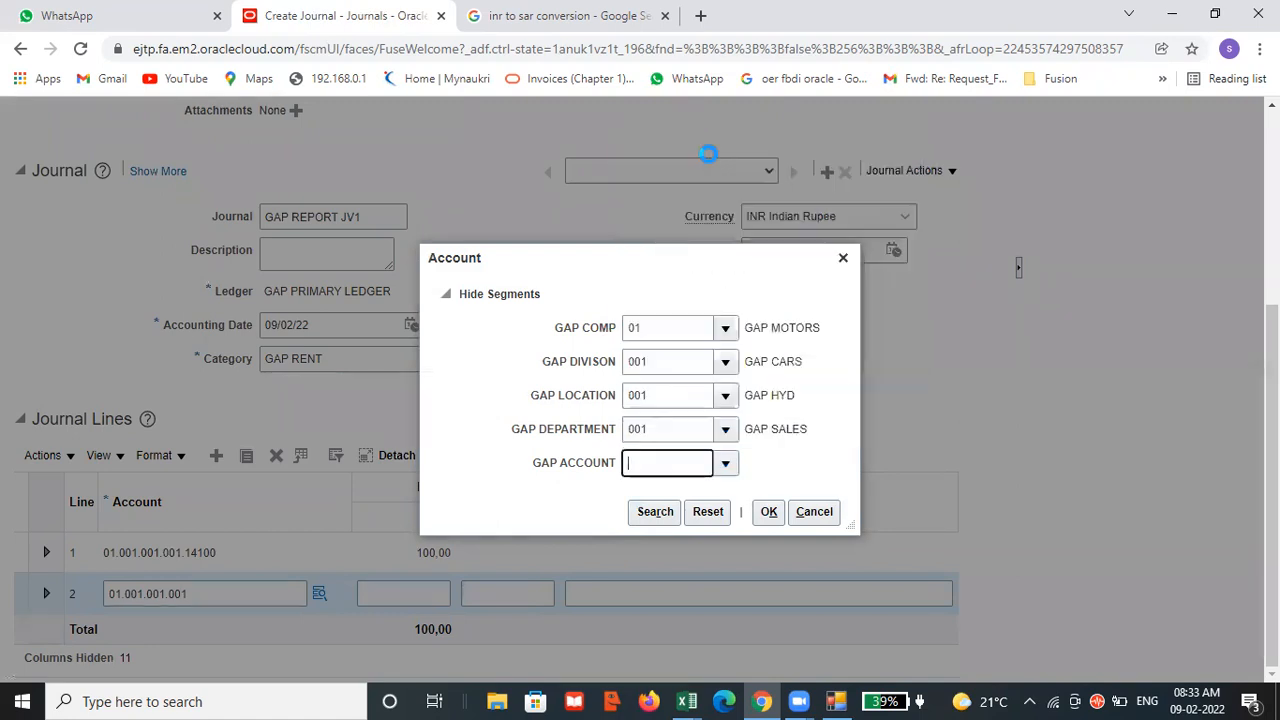
pyautogui.click(770, 513)
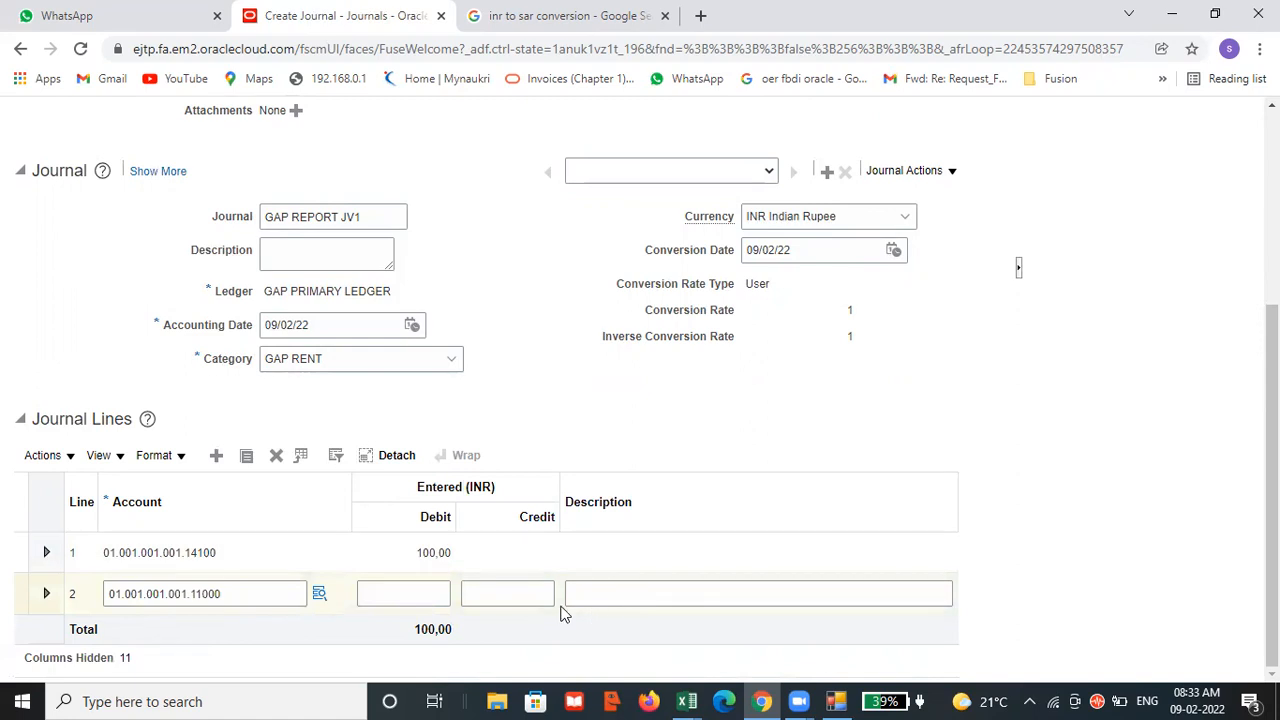
pyautogui.click(522, 593)
pyautogui.write('100')
pyautogui.click(1040, 497)
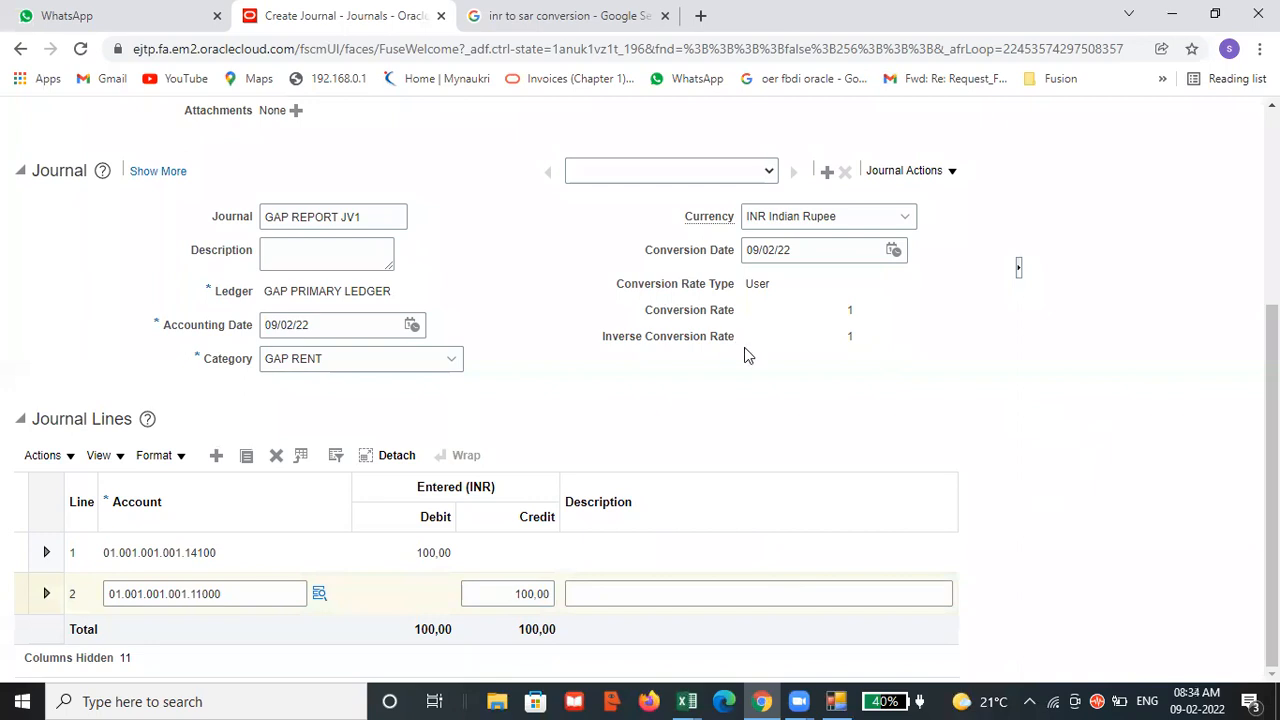
# Review the header and lines of GAP REPORT JV1, then save the journal and mark it complete.
pyautogui.scroll(2, 500, 303)
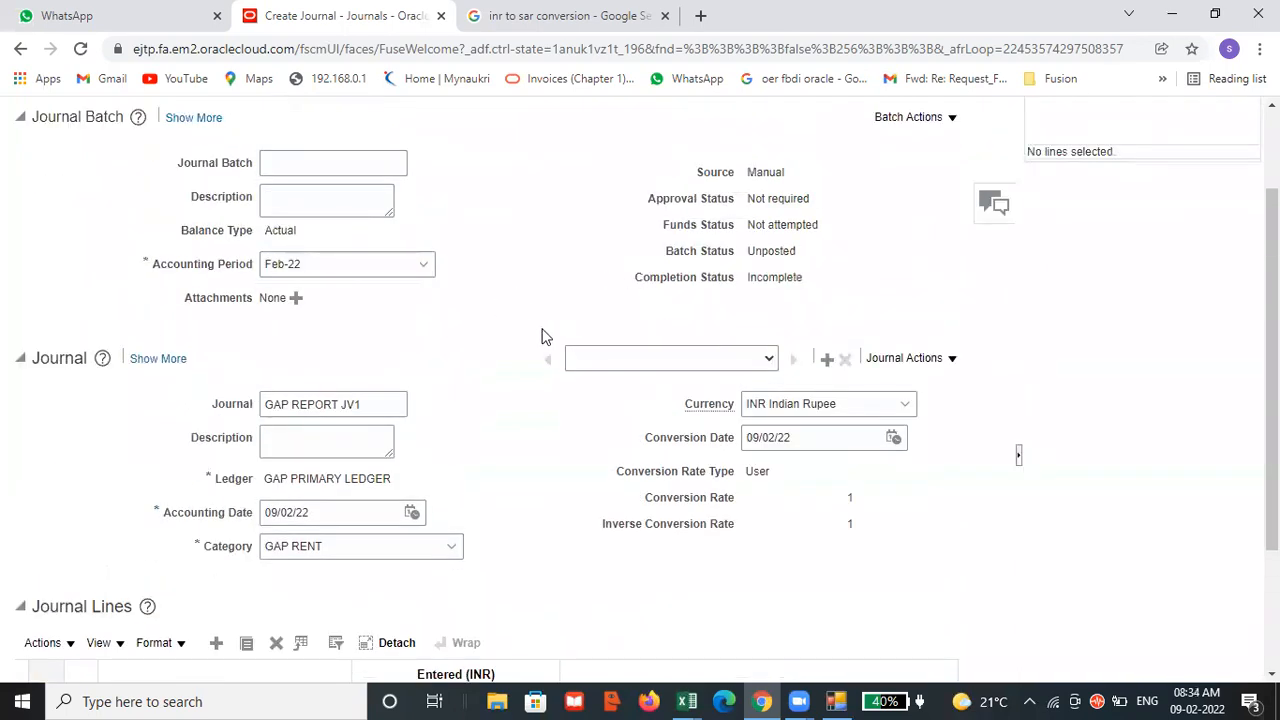
pyautogui.scroll(-2, 500, 333)
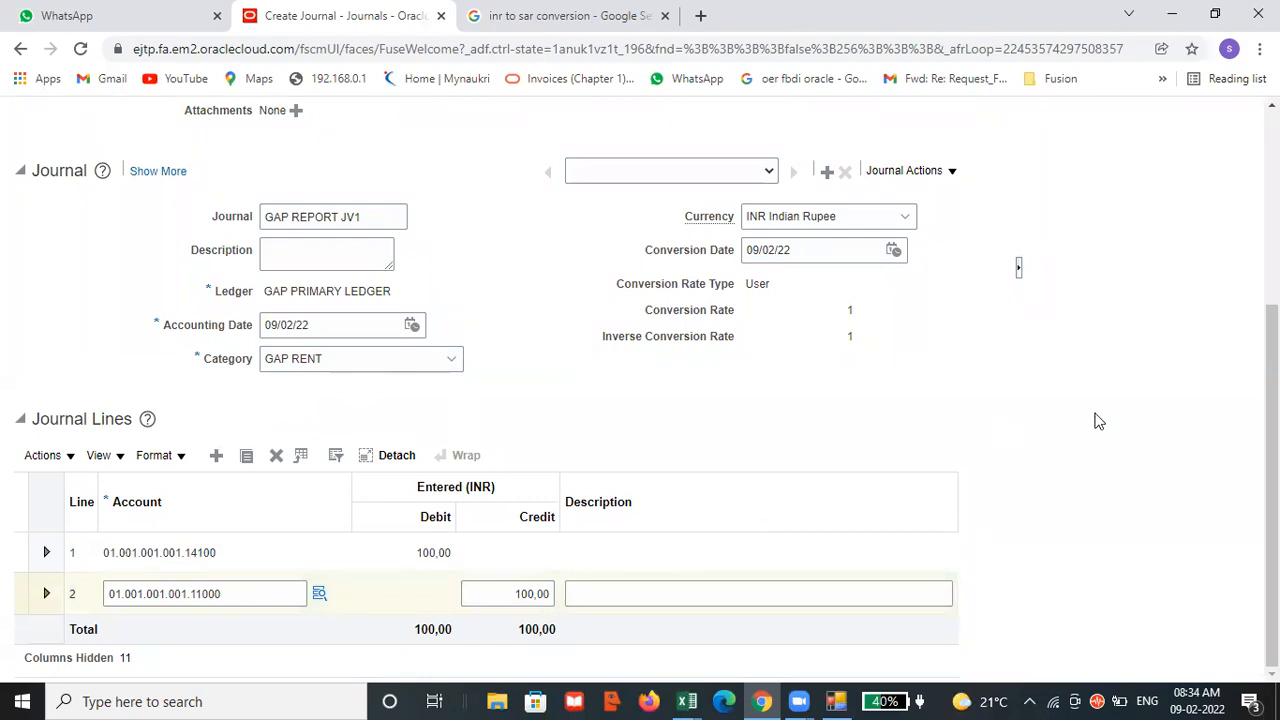
pyautogui.scroll(3, 1098, 420)
pyautogui.click(733, 161)
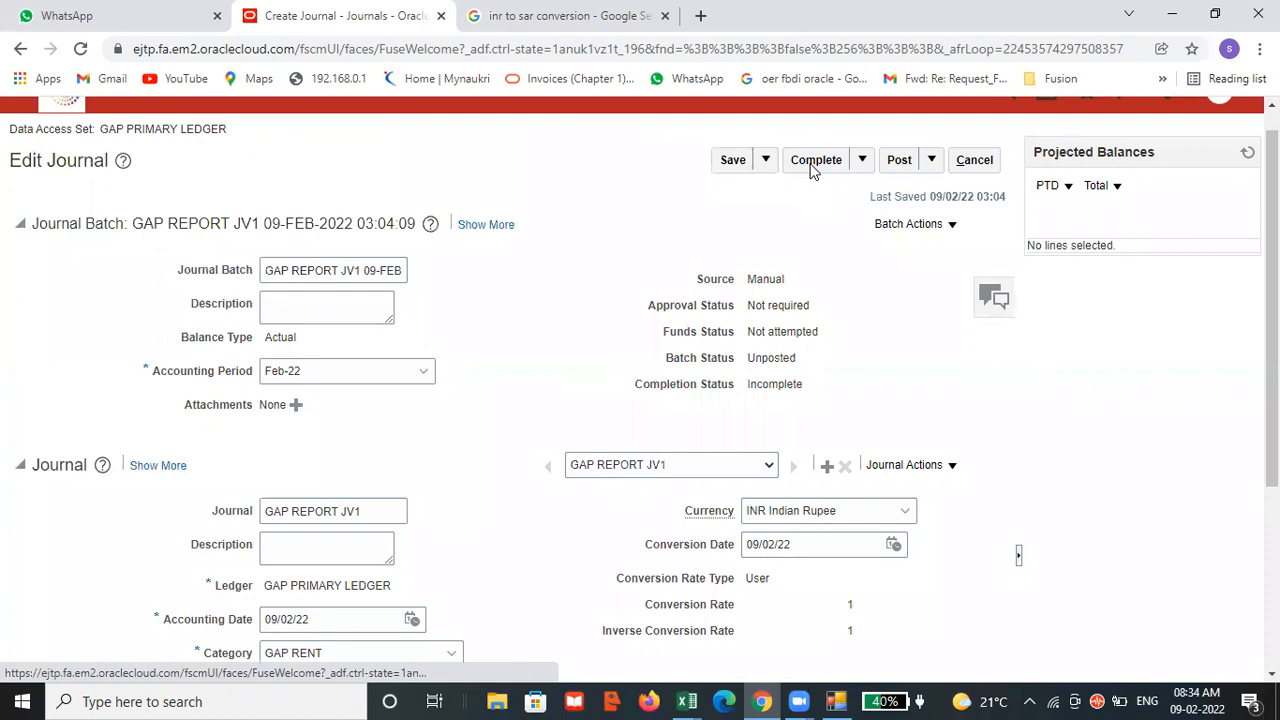
pyautogui.click(814, 162)
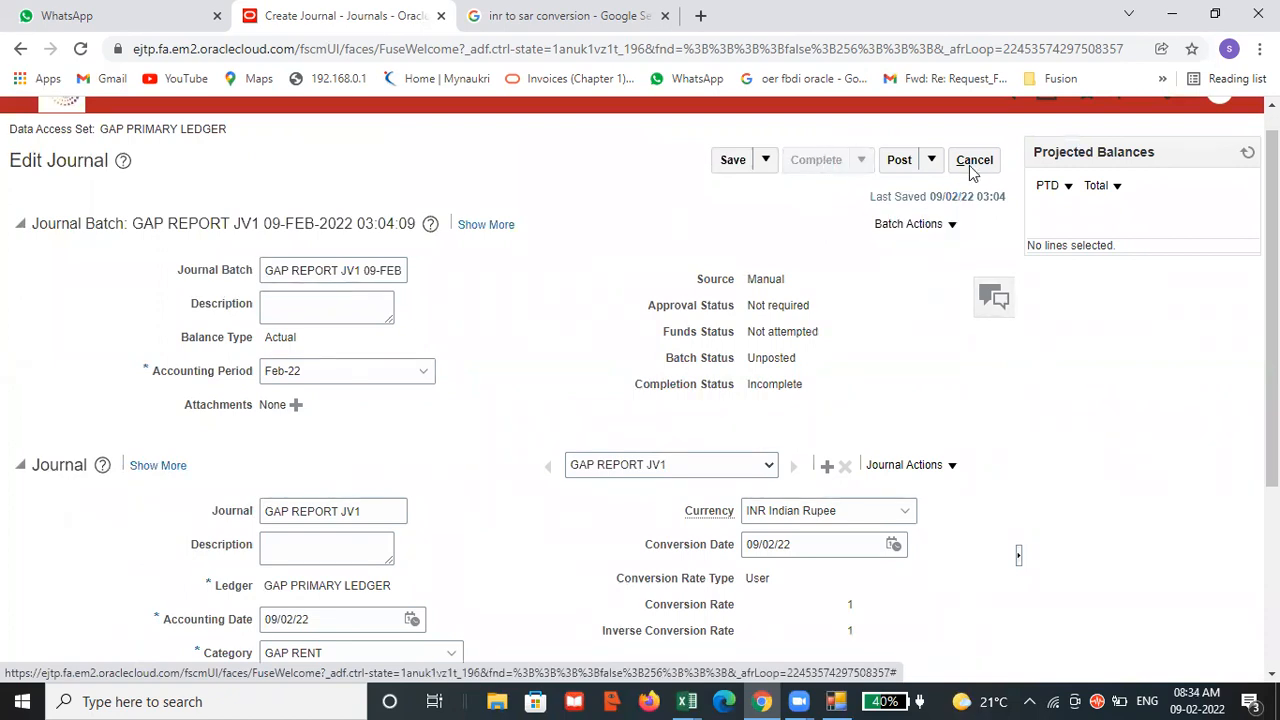
# Post the GAP REPORT JV1 journal and acknowledge the process submission.
pyautogui.click(899, 160)
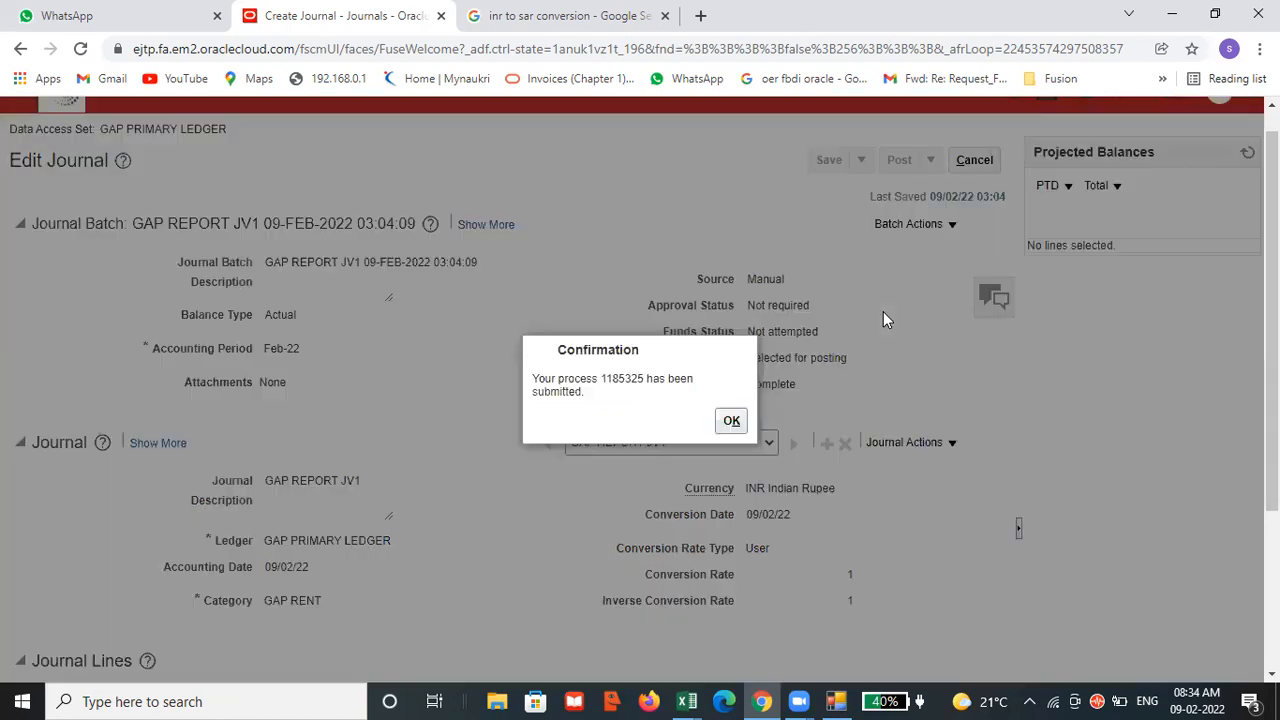
pyautogui.scroll(-3, 881, 309)
pyautogui.click(733, 410)
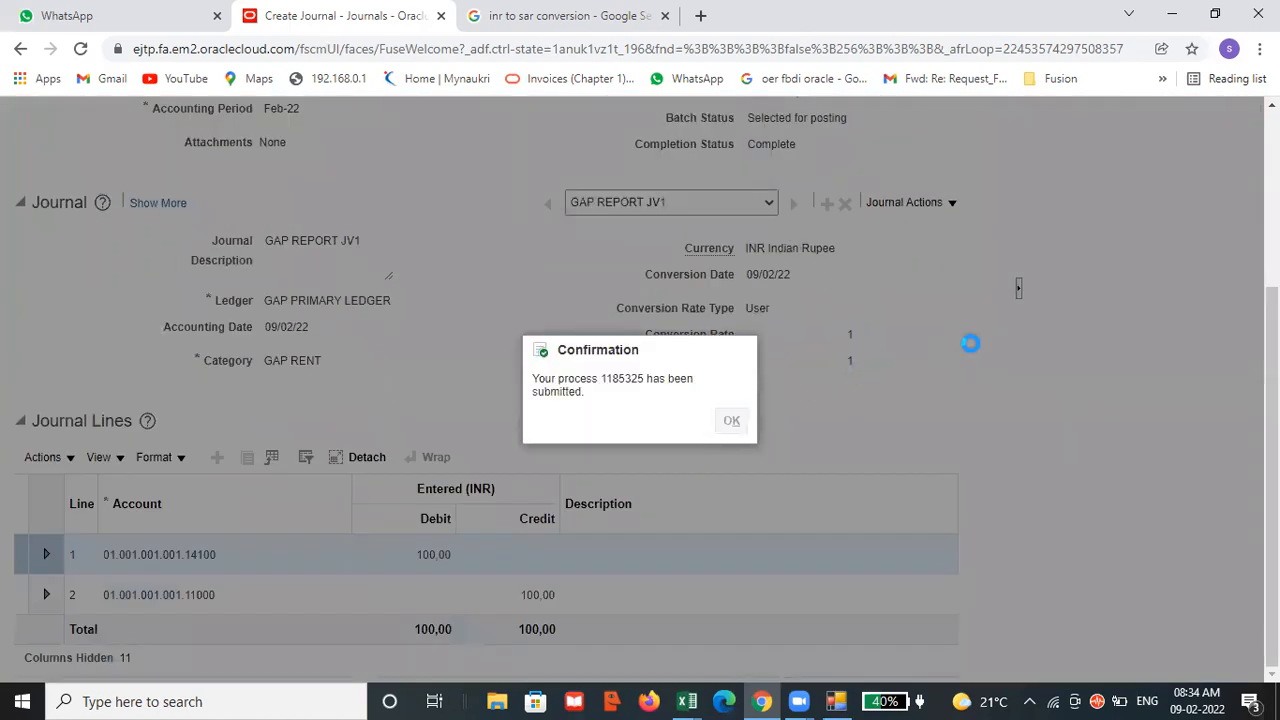
pyautogui.scroll(-3, 1027, 429)
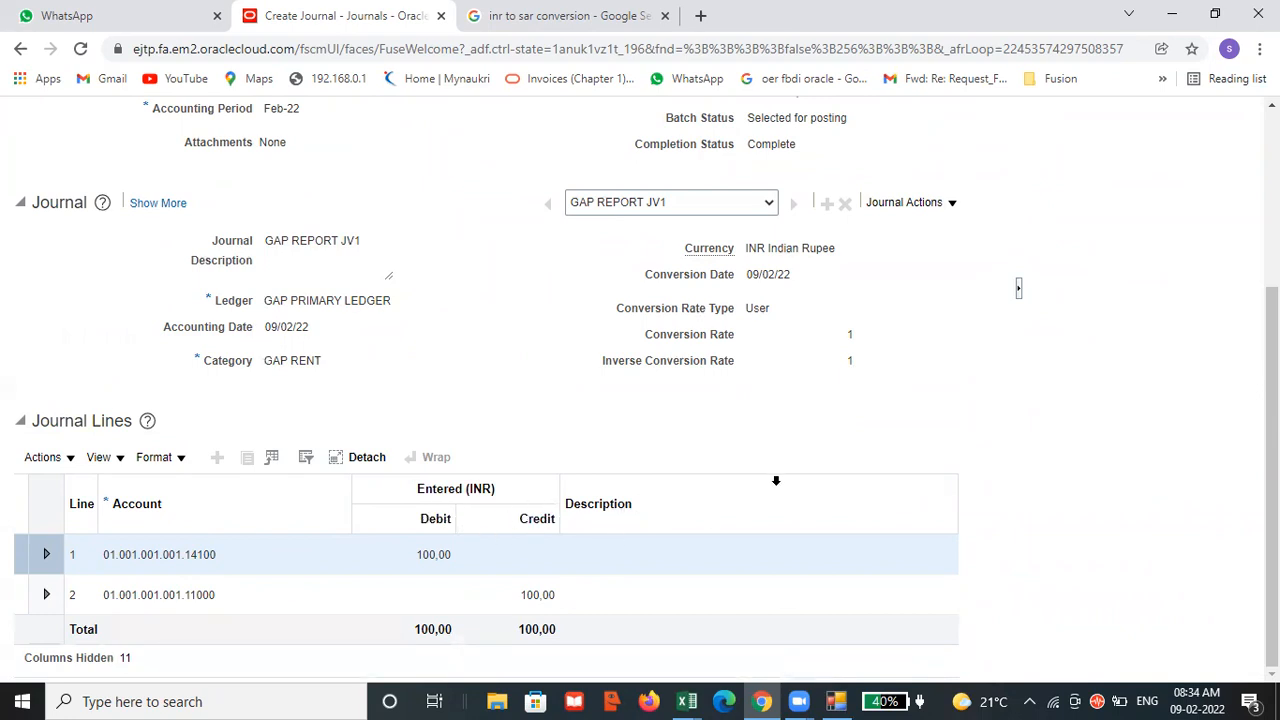
# Refresh the balances of the posted GAP REPORT JV1 journal and sign out of the current user's session.
pyautogui.scroll(3, 1008, 313)
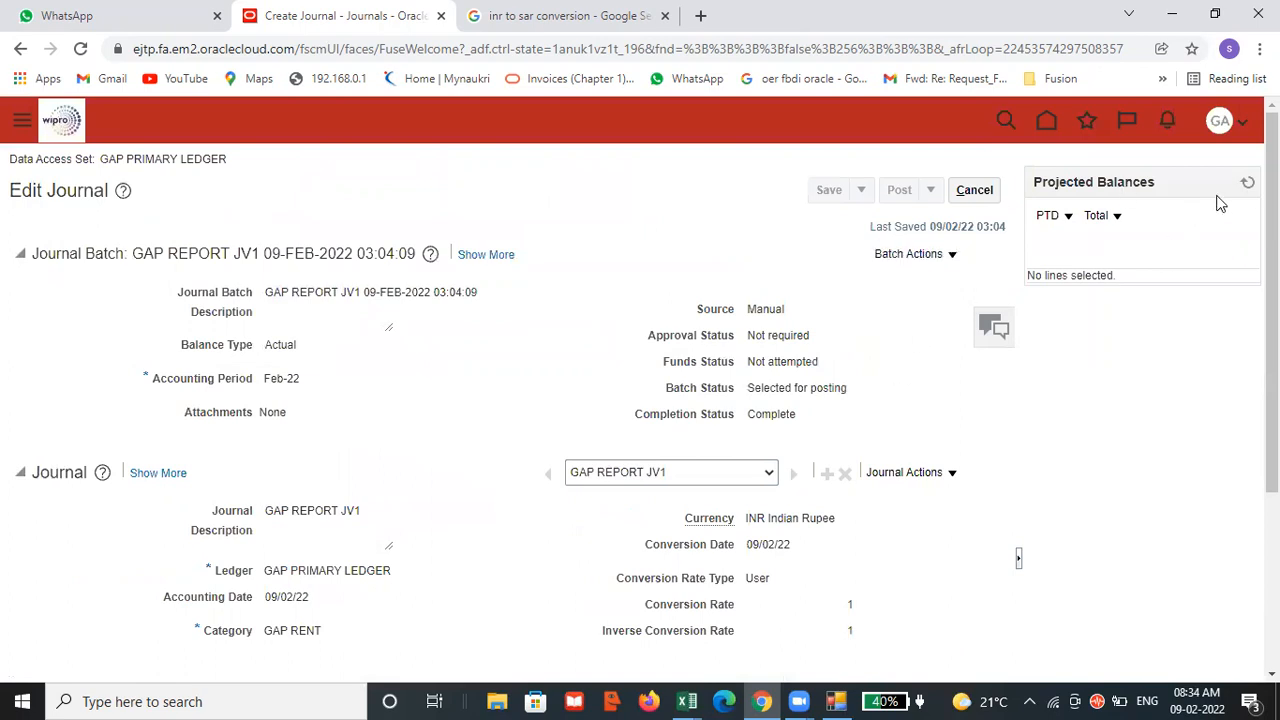
pyautogui.click(1247, 182)
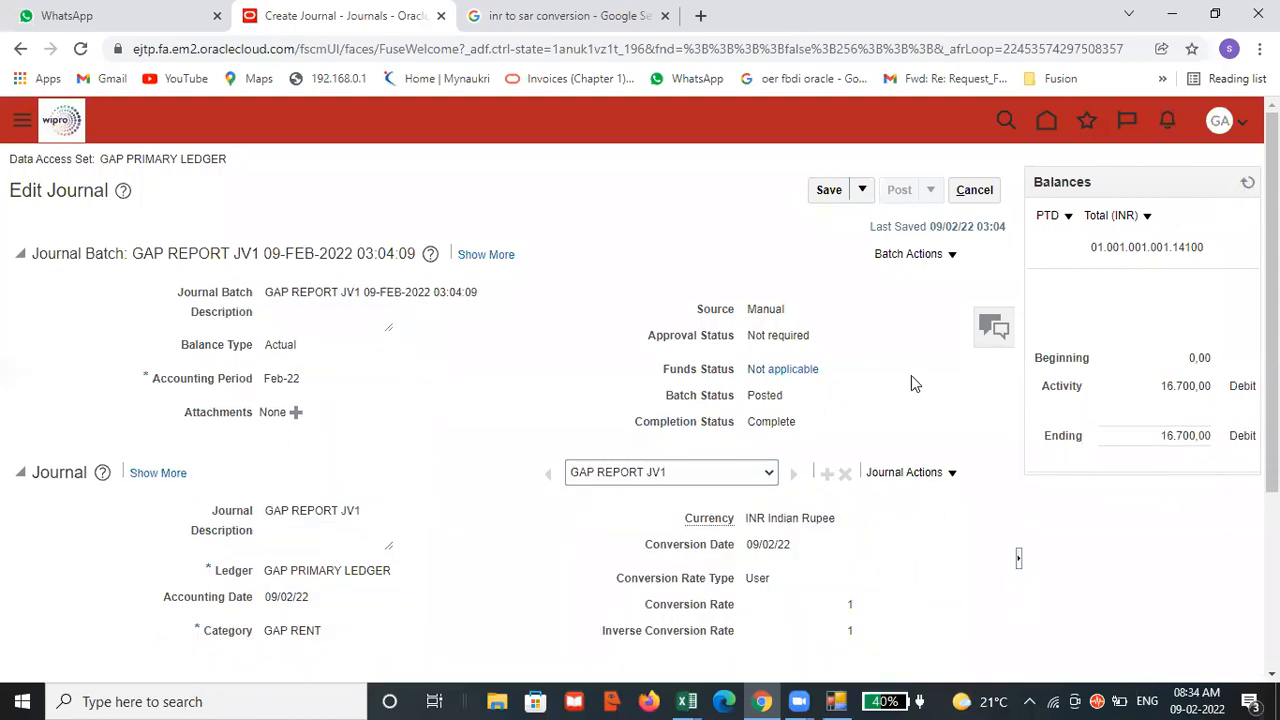
pyautogui.click(1226, 121)
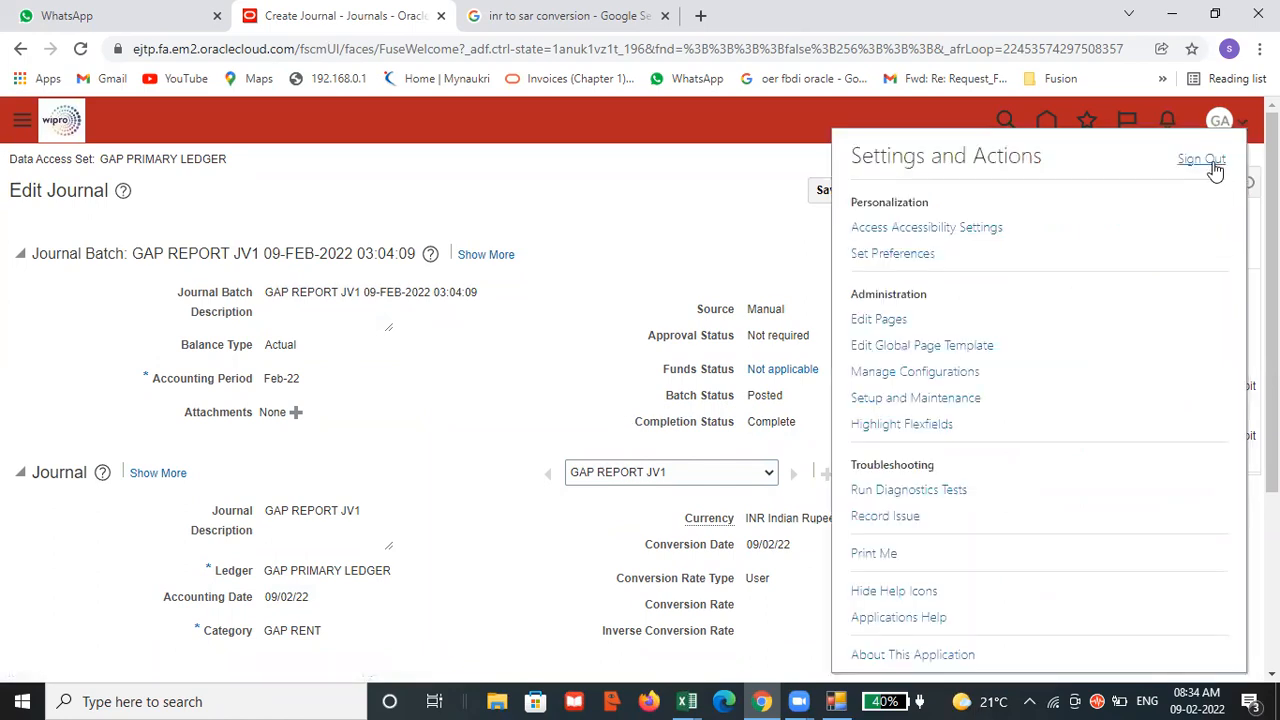
pyautogui.click(1208, 161)
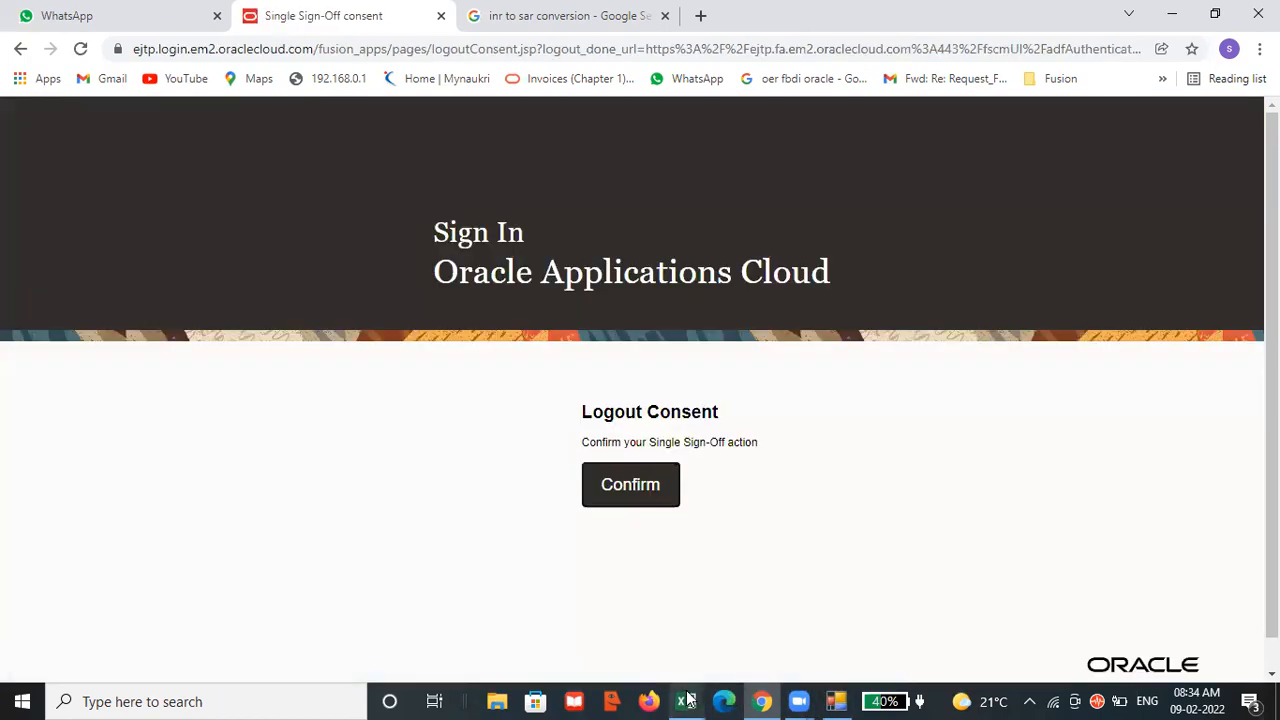
# Switch to the Demos workbook in Excel and copy the GAP REPORTING user name from cell F108.
pyautogui.moveTo(688, 700)
pyautogui.click(628, 637)
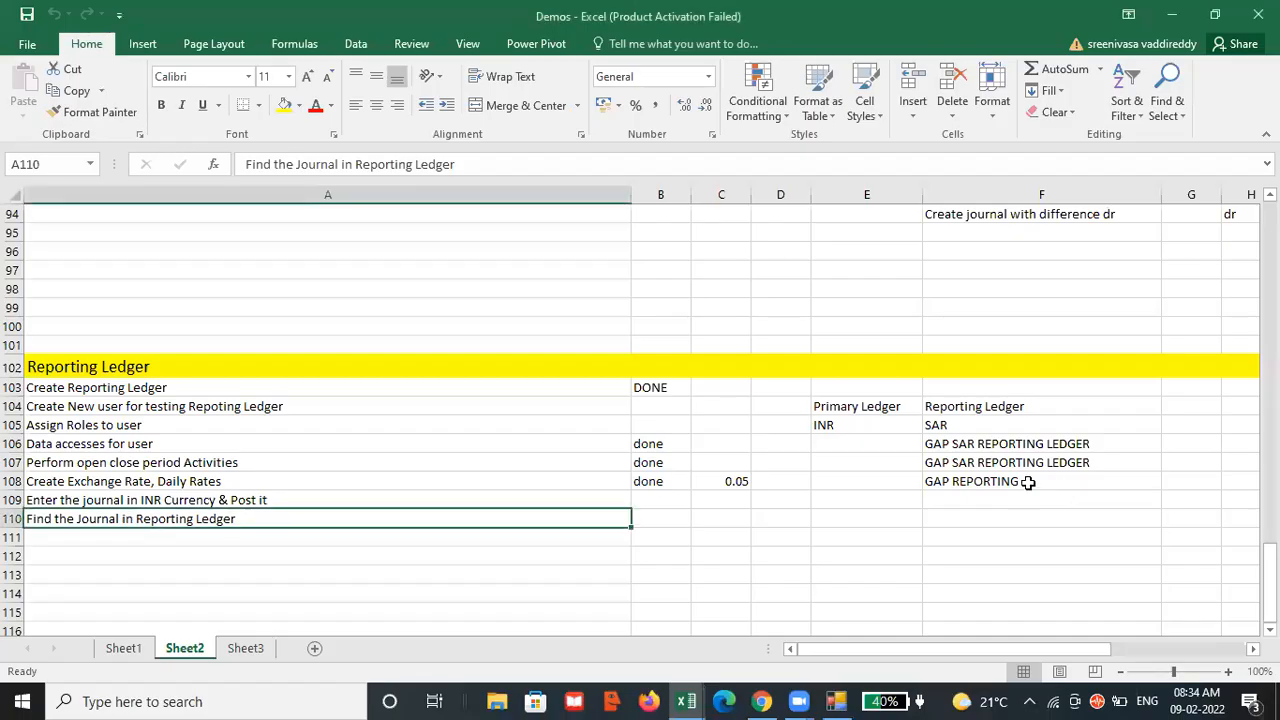
pyautogui.click(1028, 482)
pyautogui.moveTo(345, 164); pyautogui.dragTo(245, 166)
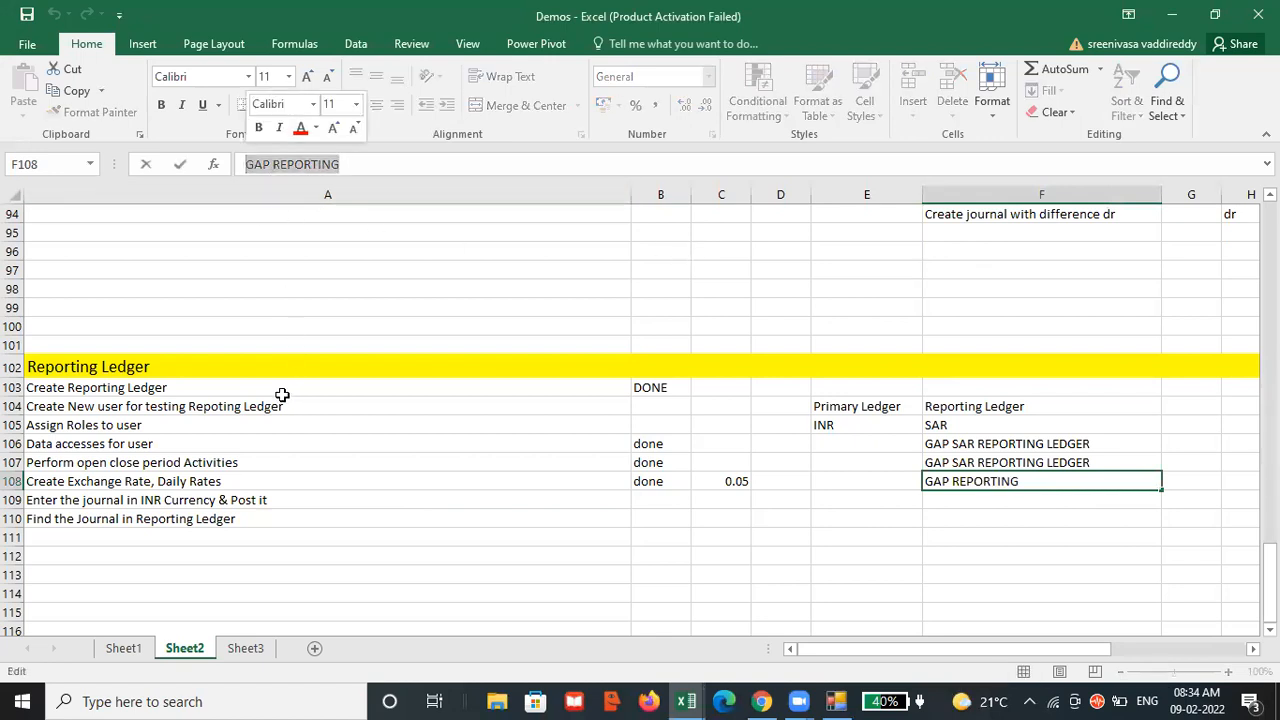
pyautogui.hotkey('ctrl', 'c')
# Return to Oracle Applications Cloud in Chrome and sign in with the user ID GAP REPORTING and the account password.
pyautogui.hotkey('alt', 'Tab')
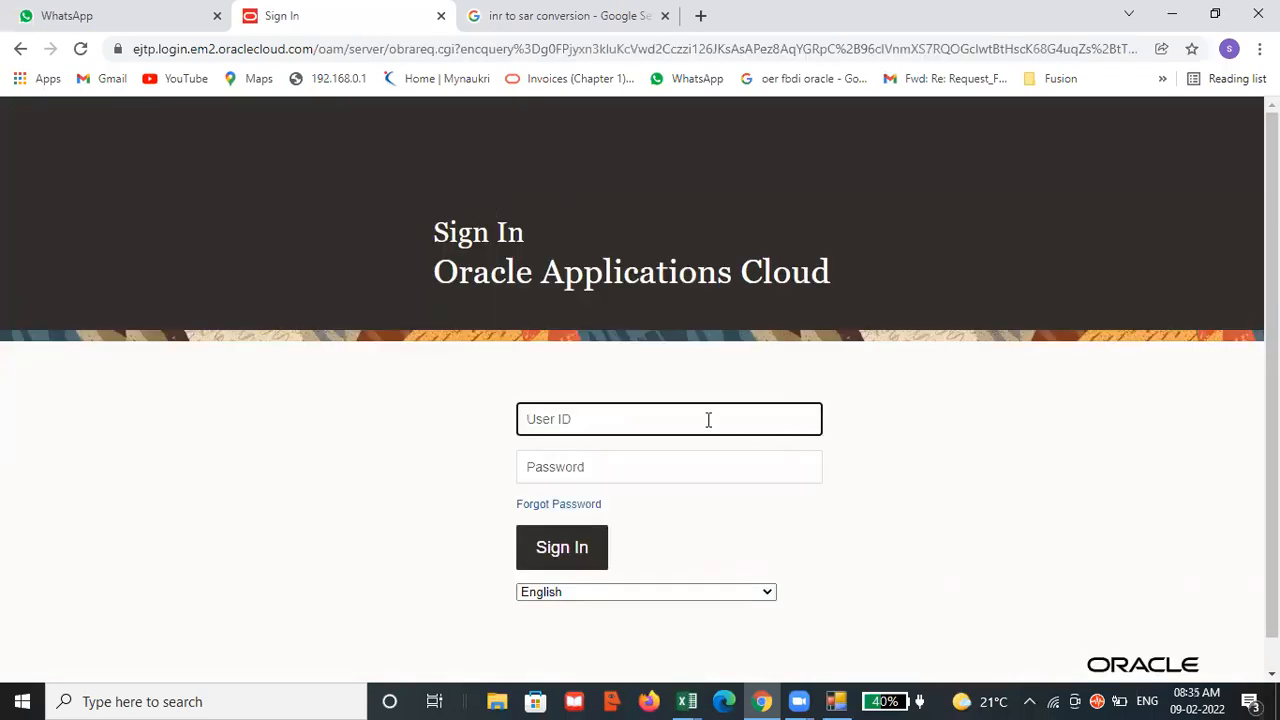
pyautogui.hotkey('ctrl', 'v')
pyautogui.click(680, 470)
pyautogui.write('•')
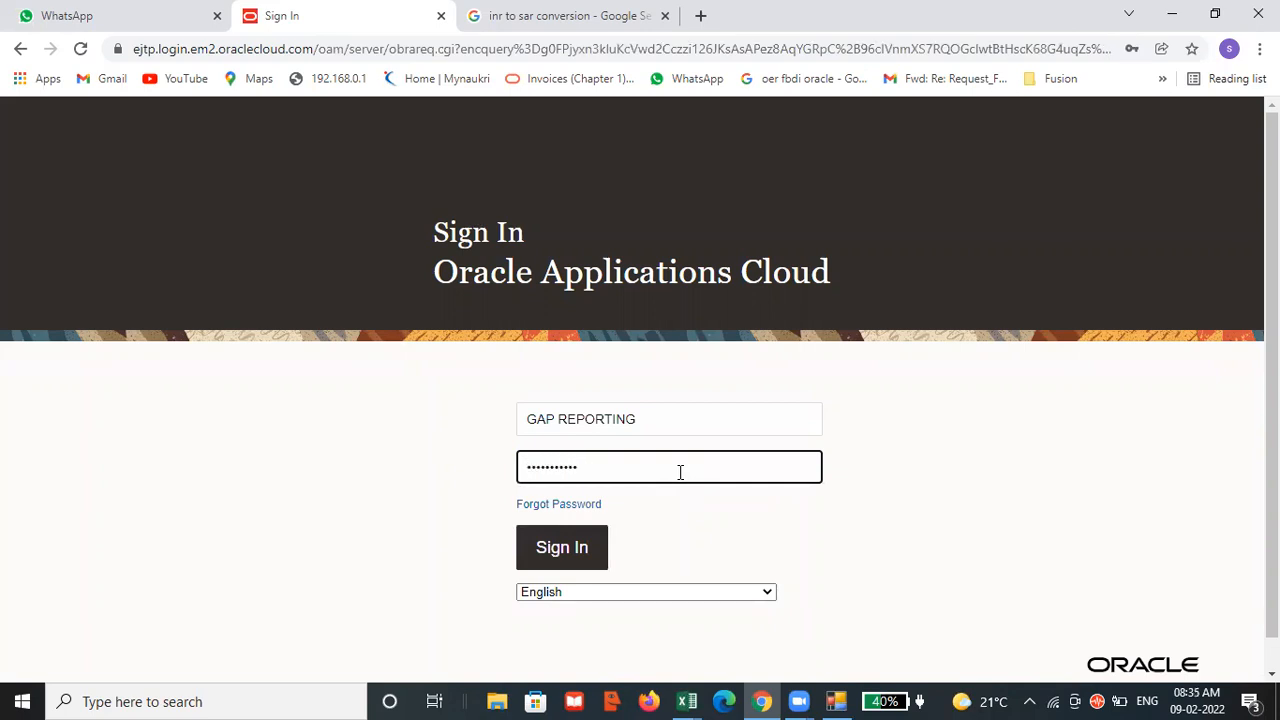
pyautogui.click(573, 553)
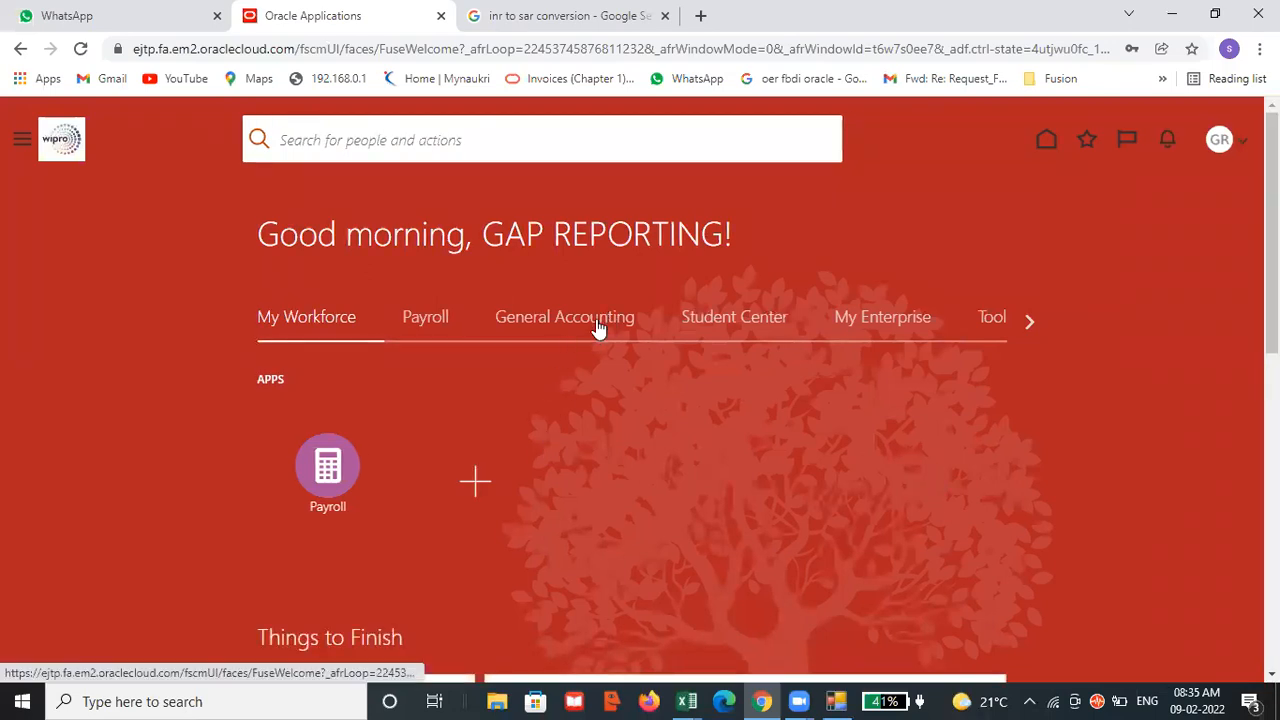
# Open the Manage Journals page from the General Accounting journals work area for the GAP SAR REPORTING LEDGER.
pyautogui.click(597, 327)
pyautogui.click(456, 473)
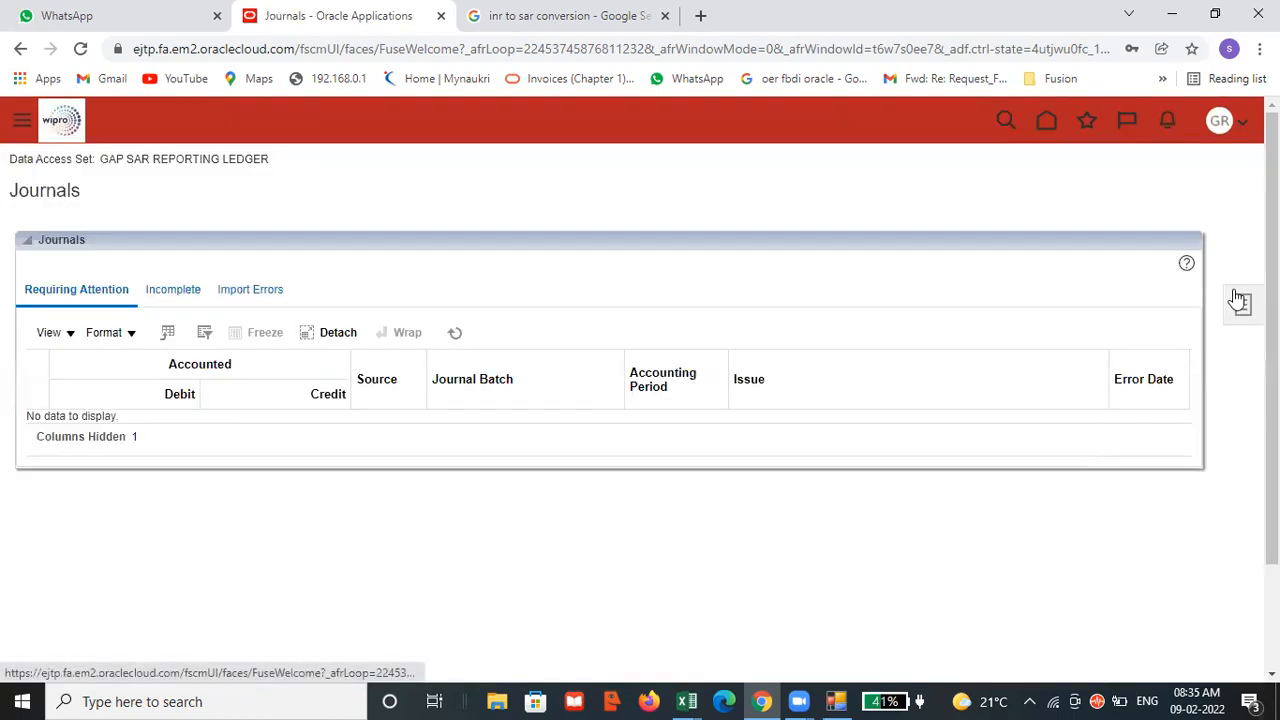
pyautogui.click(1239, 302)
pyautogui.click(1040, 185)
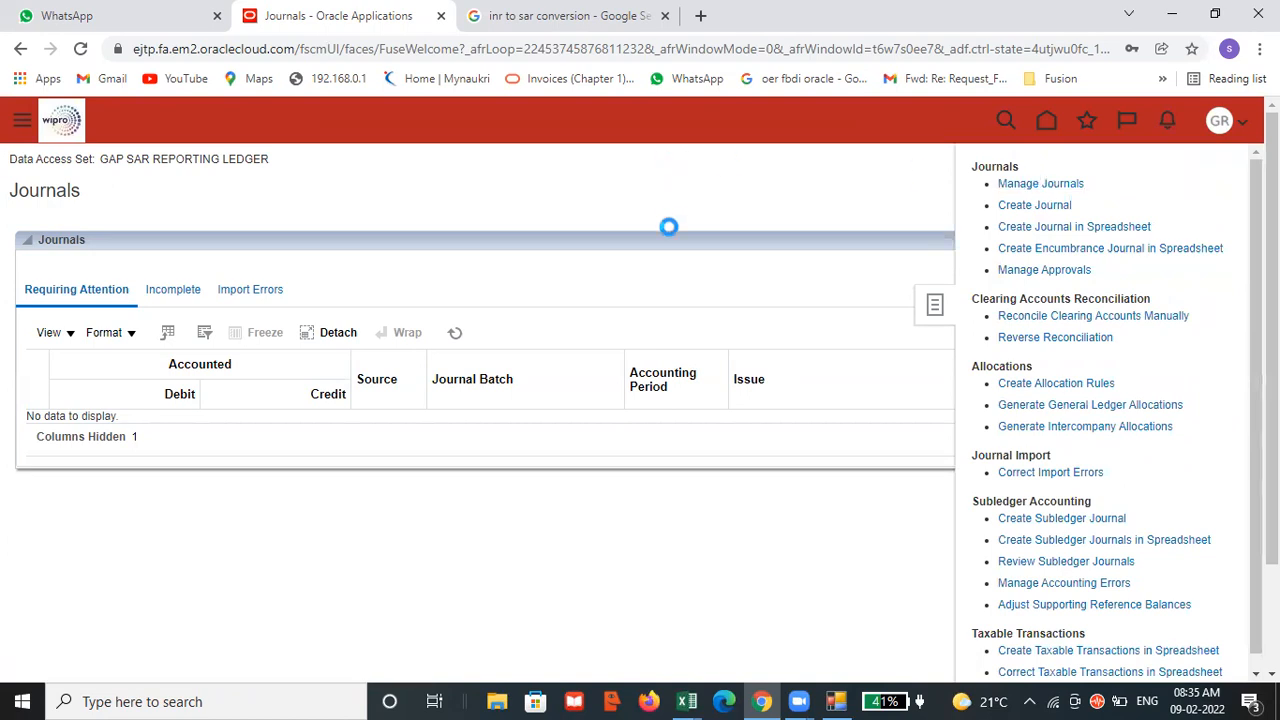
# Search the reporting ledger's journals for the accounting period Feb-22.
pyautogui.click(522, 366)
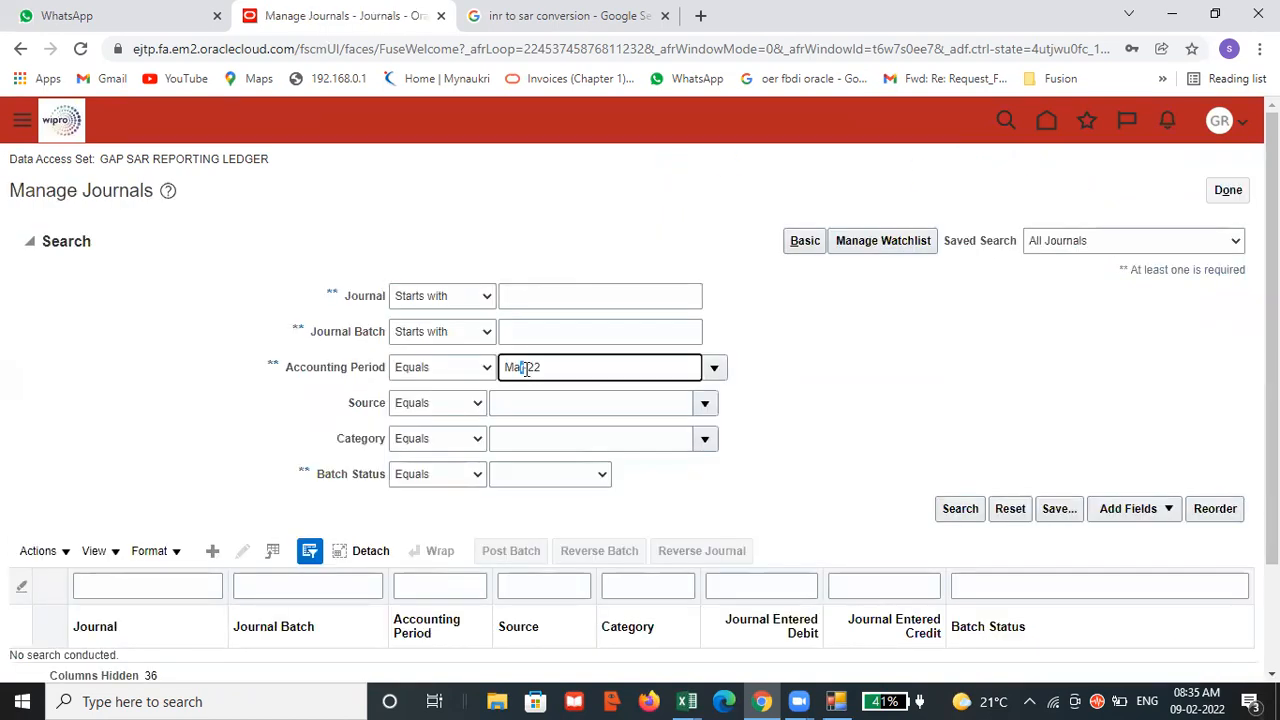
pyautogui.press('BackSpace')
pyautogui.press('BackSpace')
pyautogui.write('Feb')
pyautogui.click(943, 471)
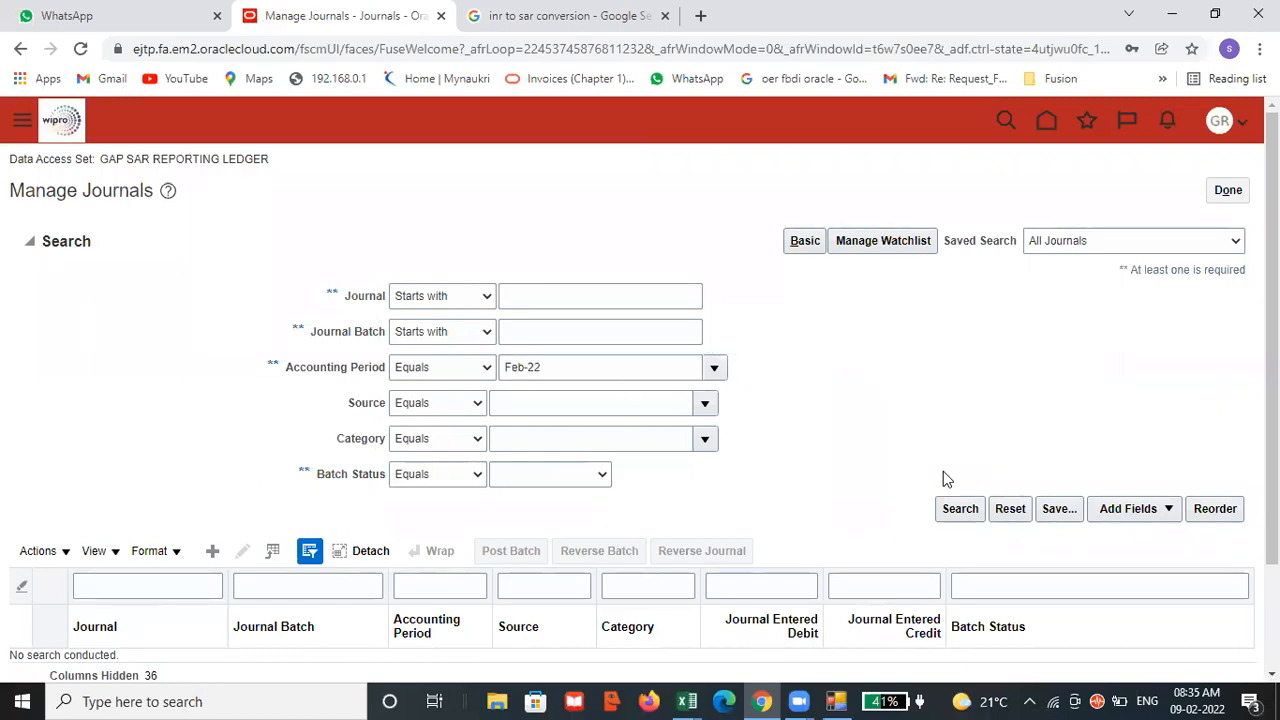
pyautogui.click(946, 509)
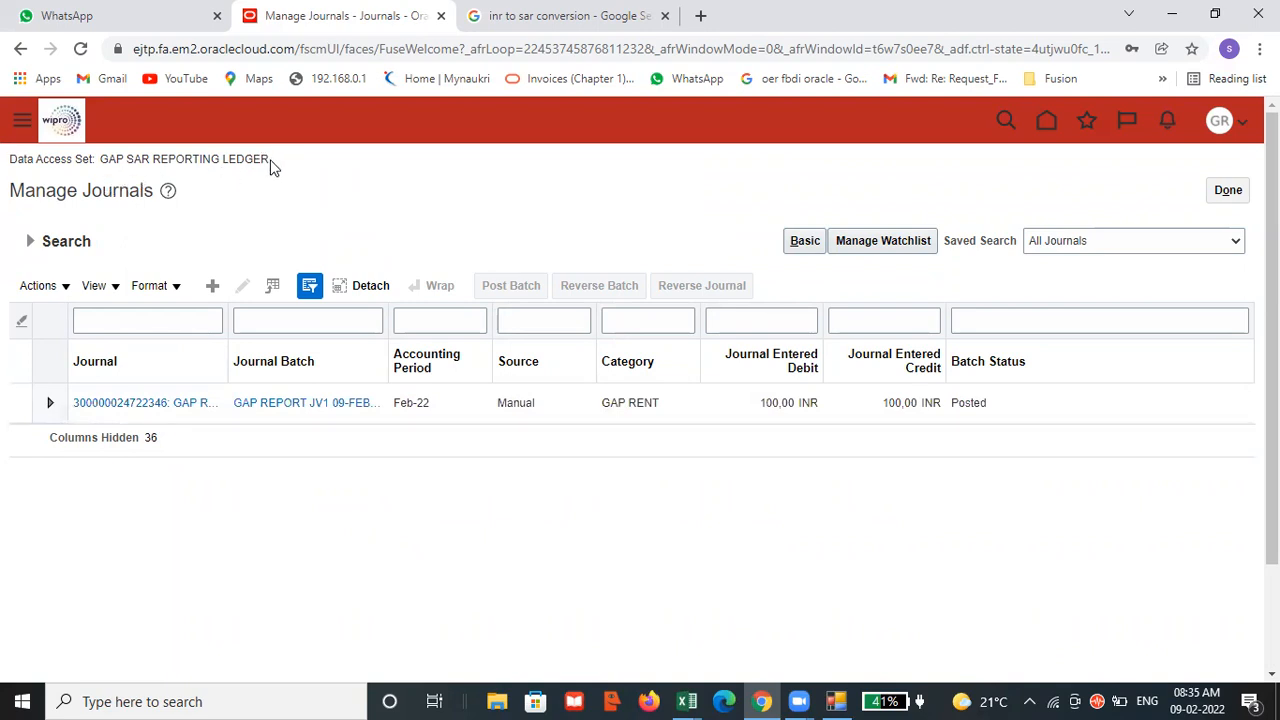
# Open the replicated GAP REPORT JV1 journal and review its ledger, conversion details and entered and accounted lines.
pyautogui.click(140, 404)
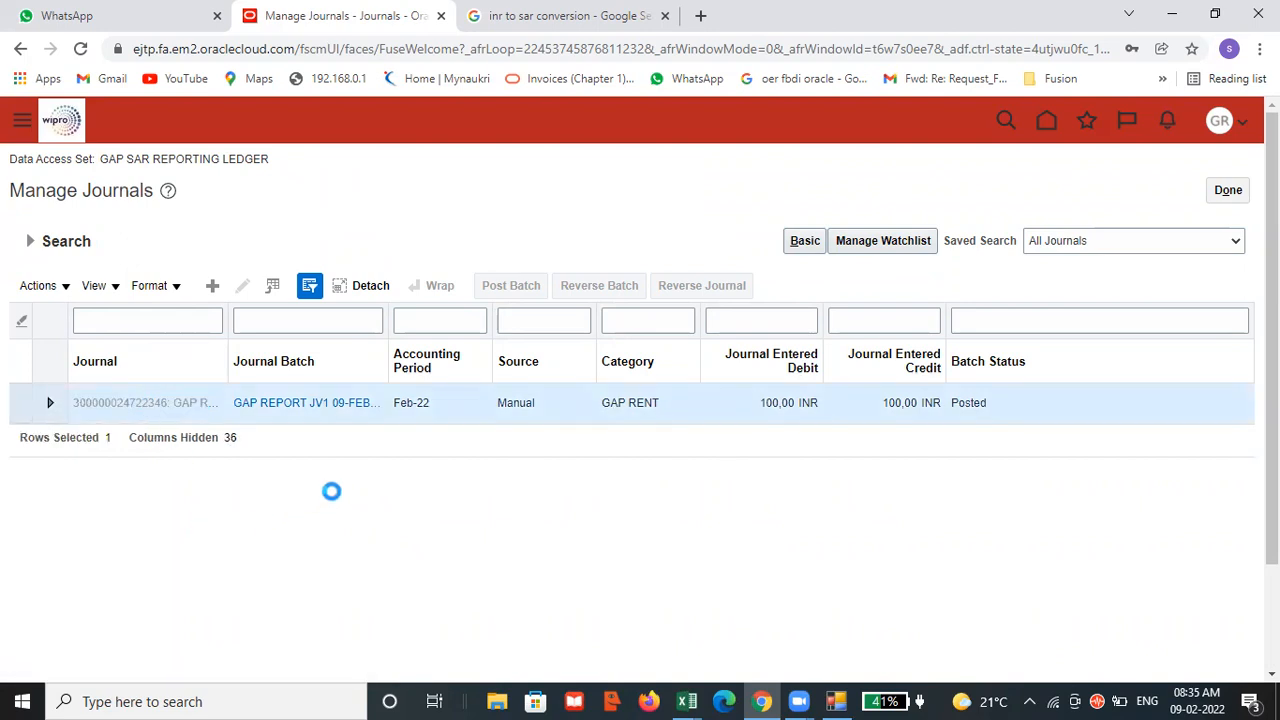
pyautogui.scroll(-3, 519, 437)
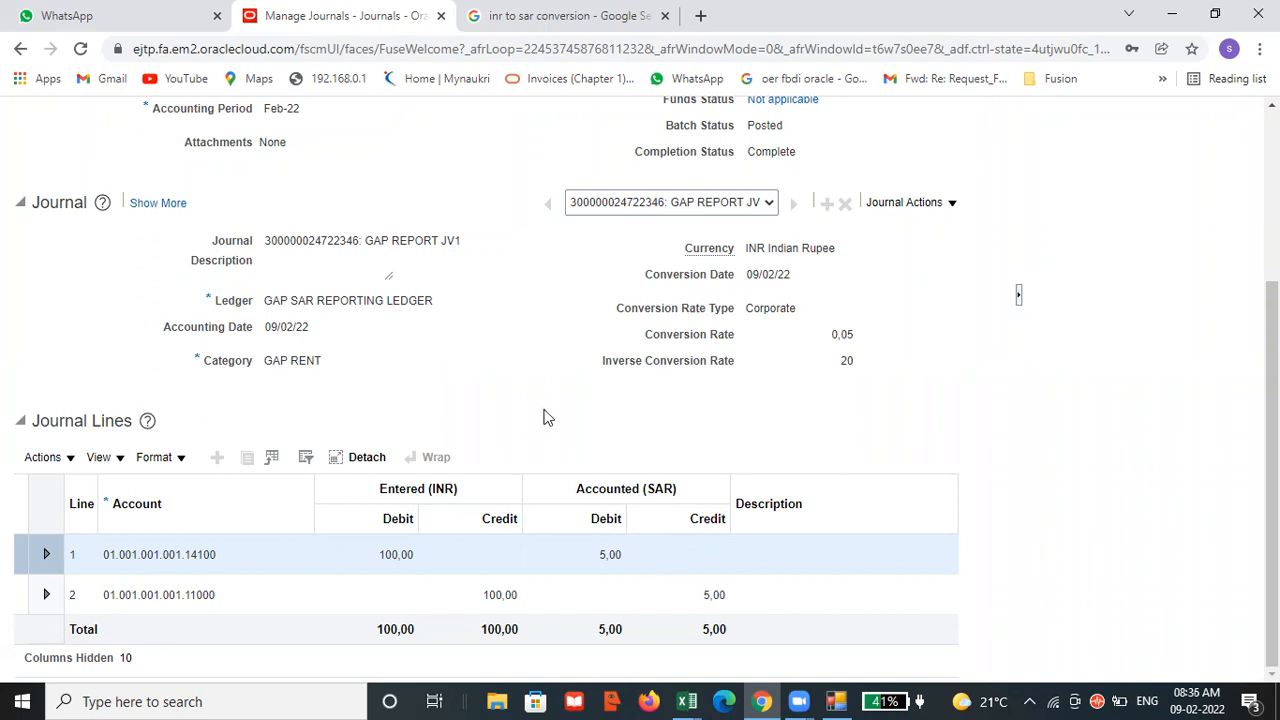
pyautogui.scroll(3, 547, 418)
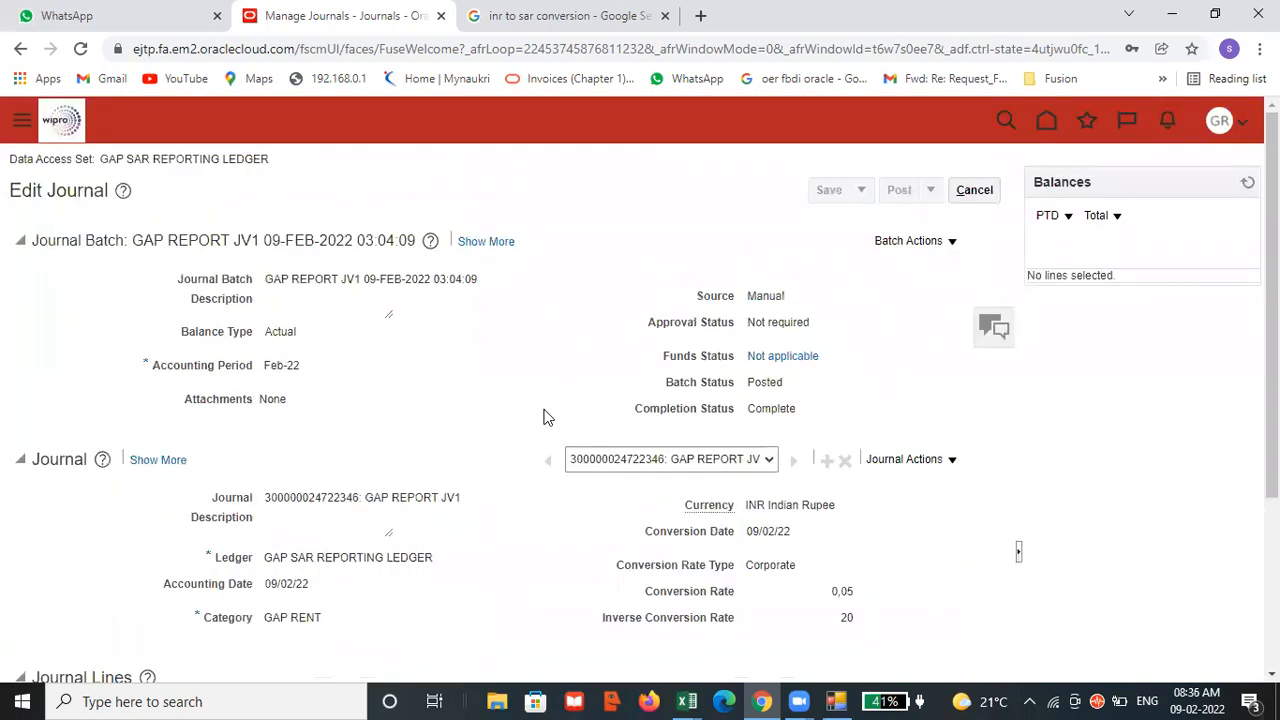
pyautogui.scroll(-3, 547, 418)
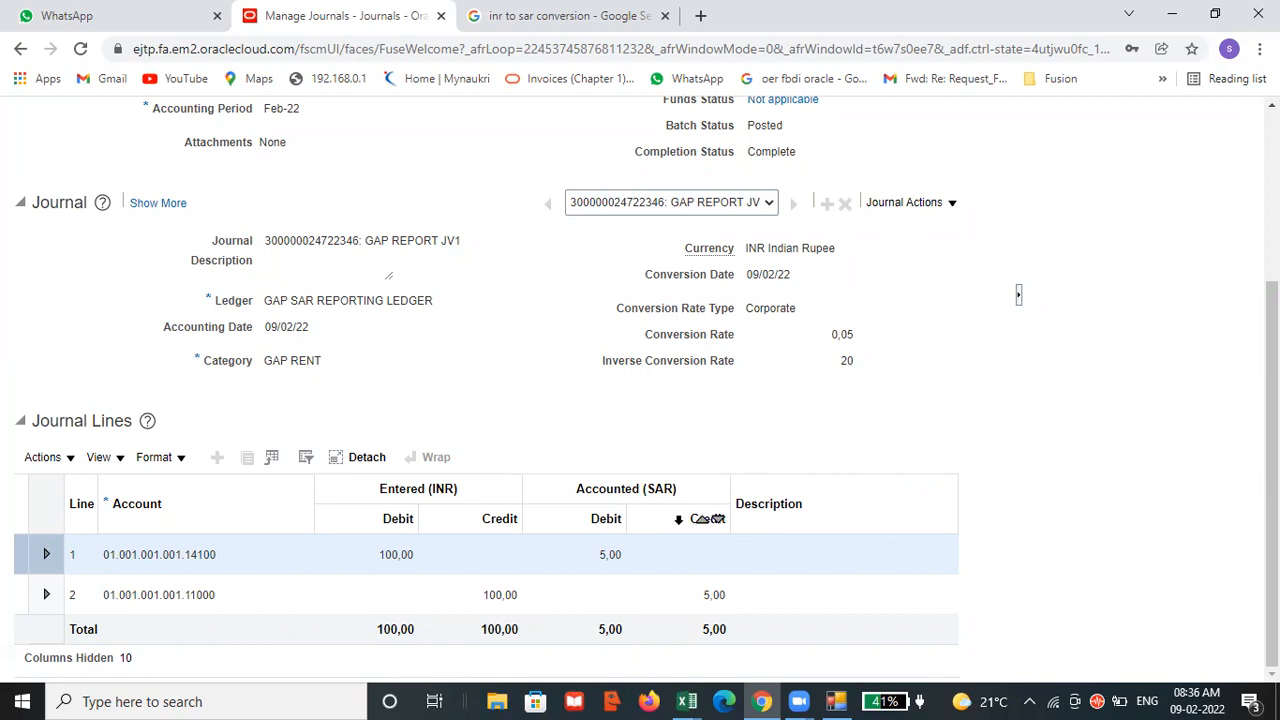
pyautogui.scroll(3, 690, 520)
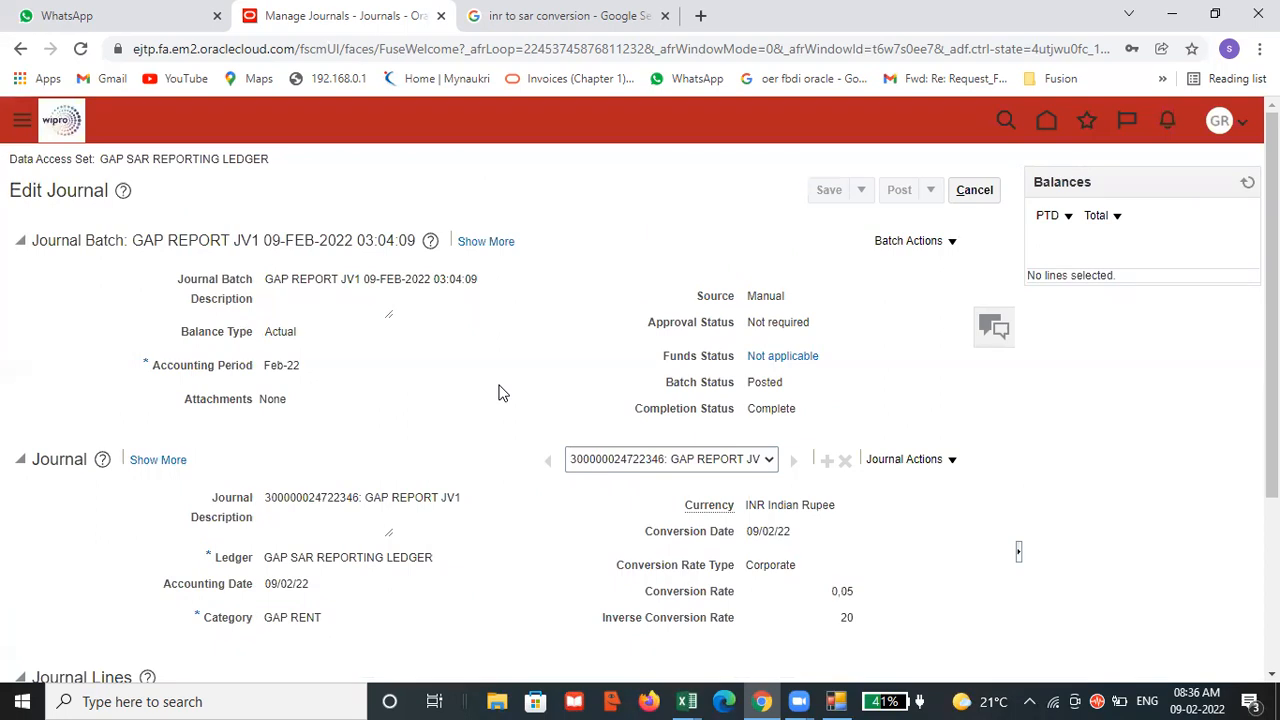
# Check the Reporting Ledger task list in Excel against the reporting journal's batch status, conversion rate and SAR amounts in Chrome.
pyautogui.hotkey('alt', 'Tab')
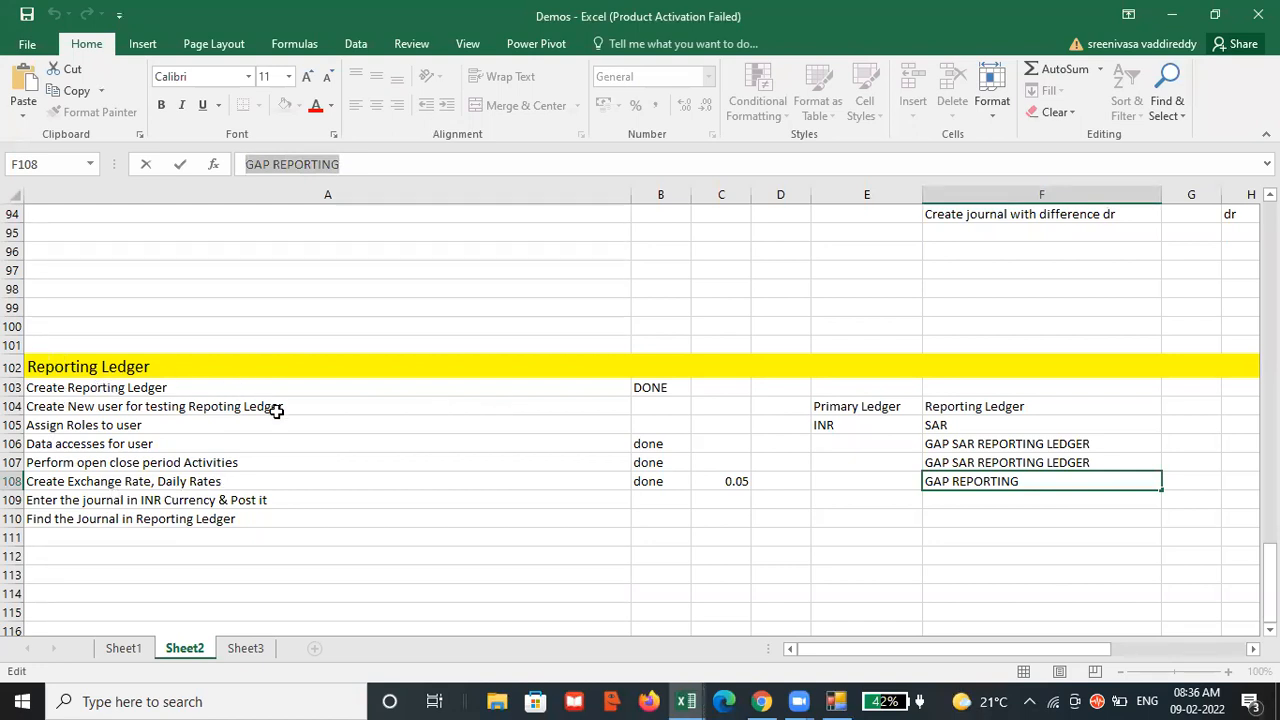
pyautogui.click(168, 390)
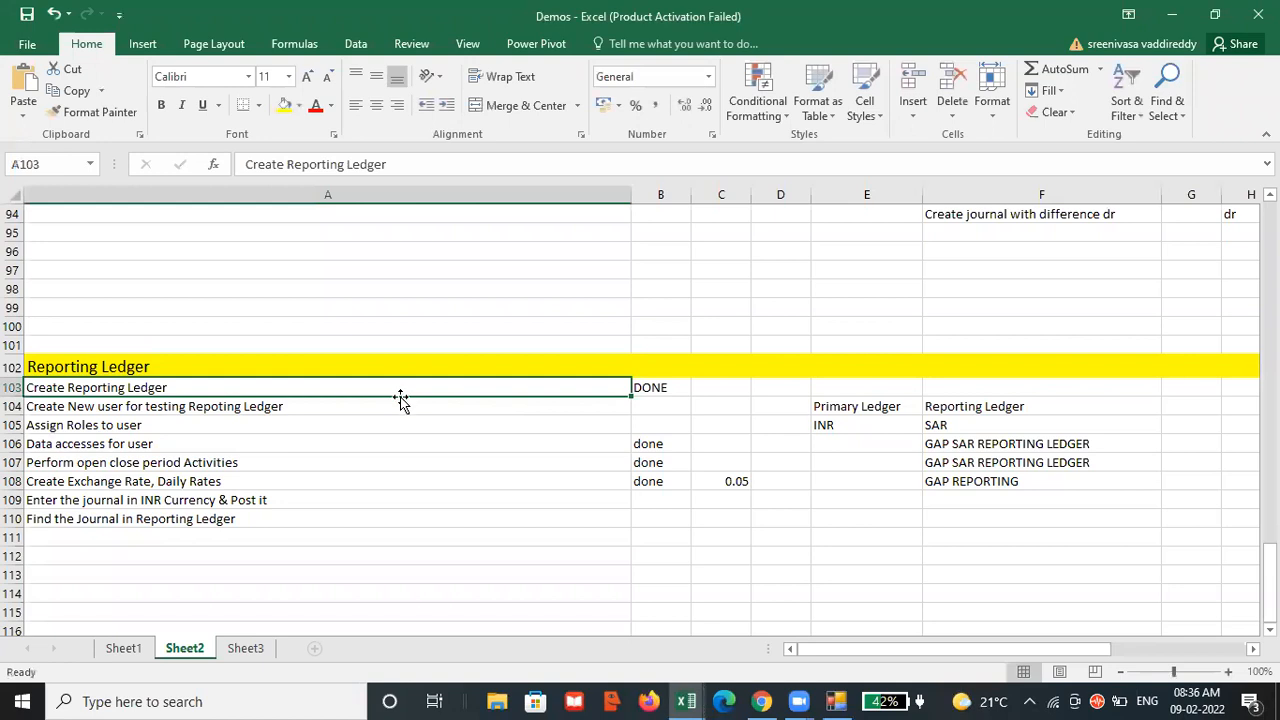
pyautogui.hotkey('alt', 'Tab')
pyautogui.scroll(-2, 614, 437)
pyautogui.scroll(2, 614, 437)
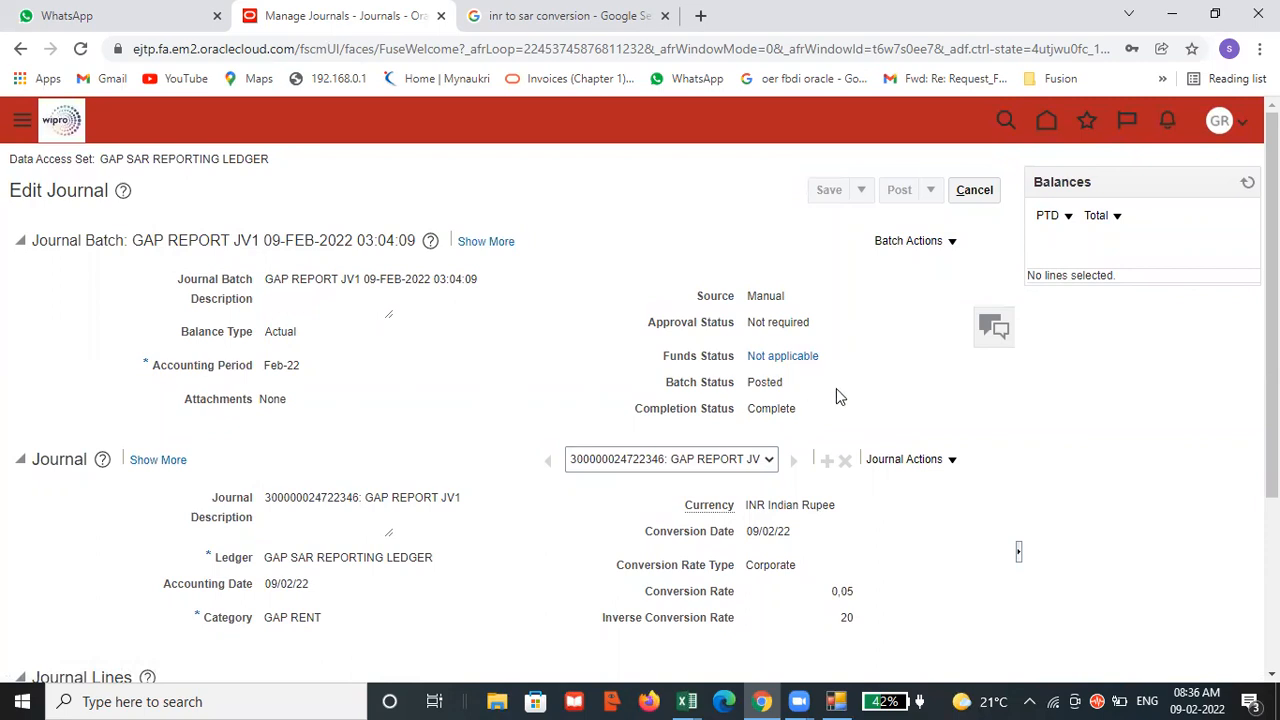
pyautogui.scroll(-2, 836, 390)
pyautogui.scroll(-1, 869, 431)
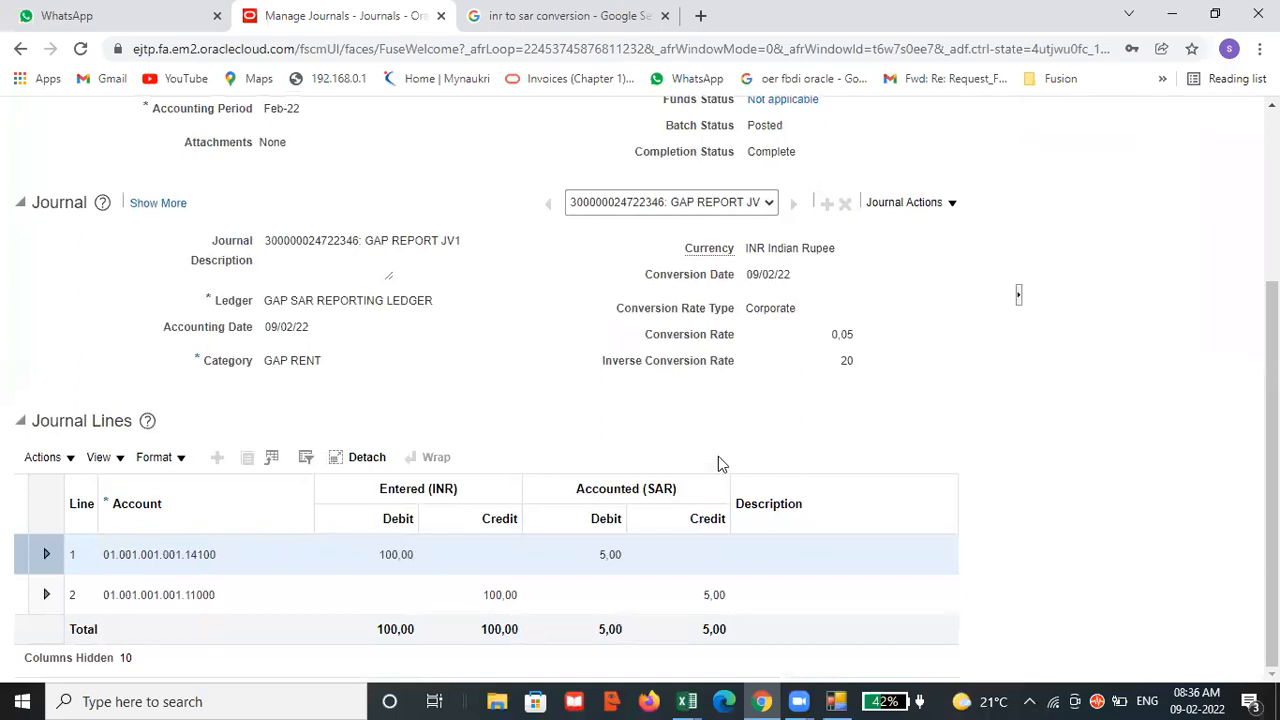
pyautogui.scroll(1, 755, 447)
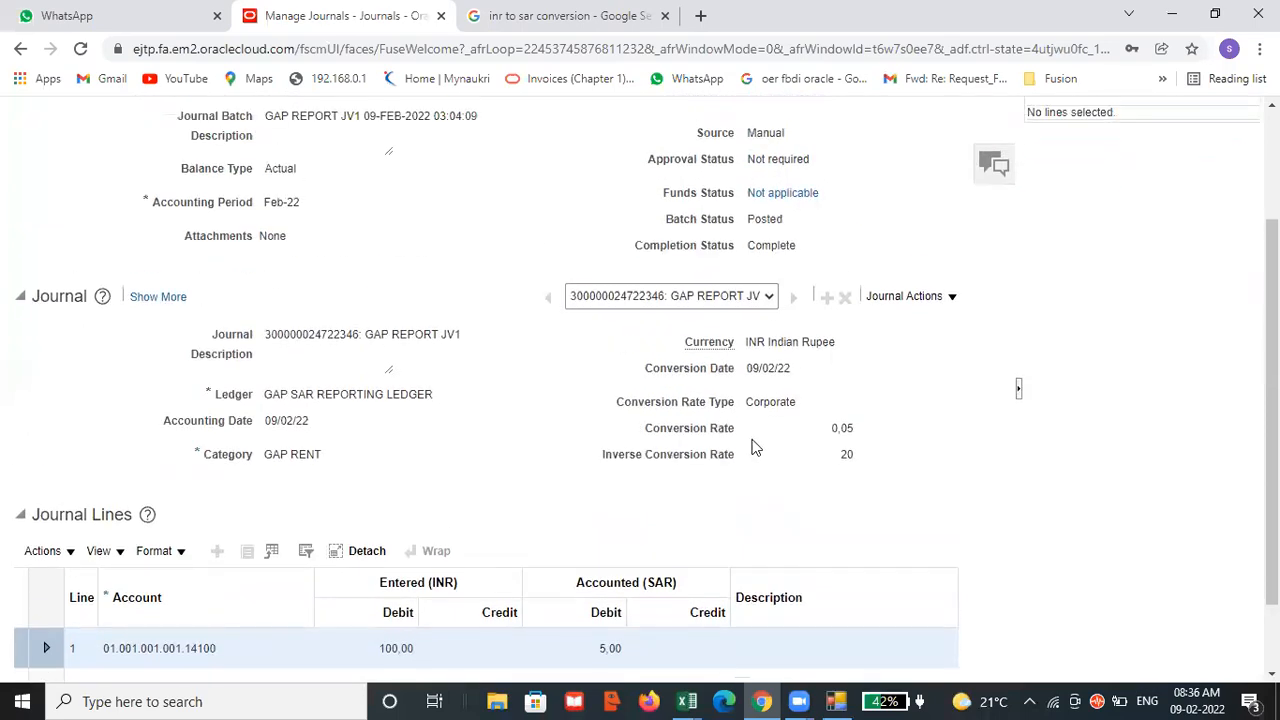
pyautogui.scroll(-1, 755, 447)
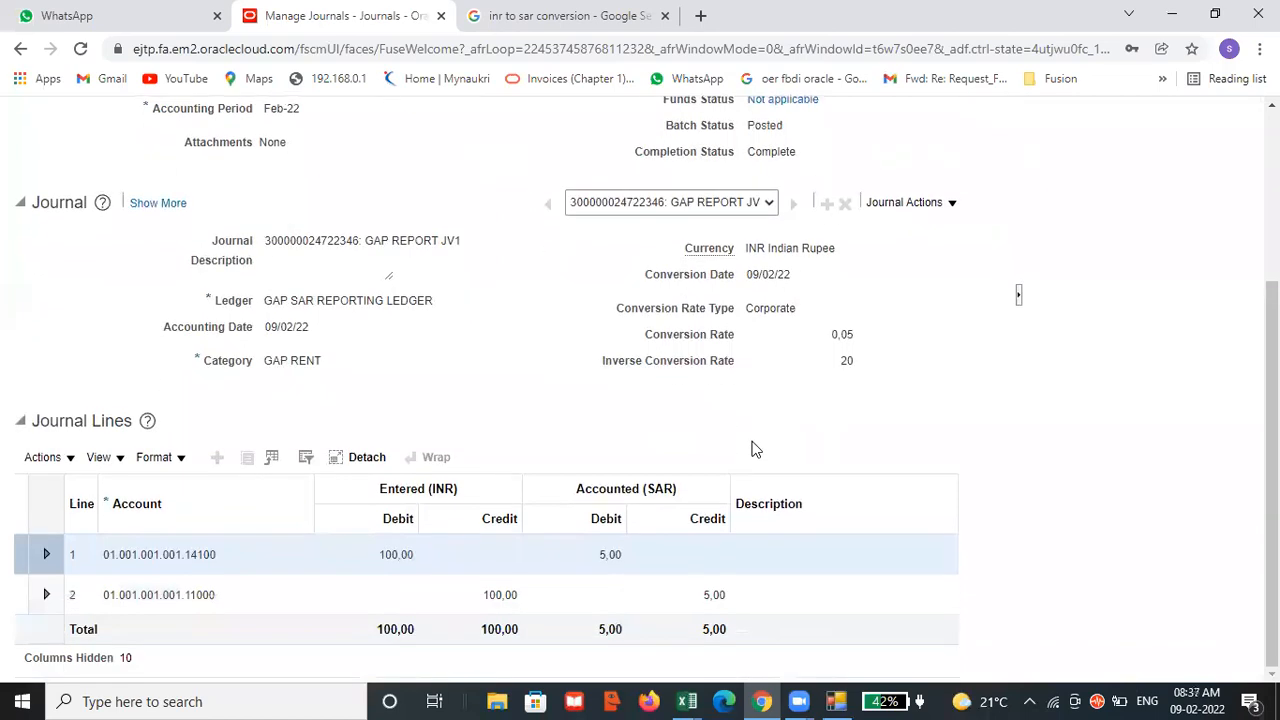
pyautogui.scroll(3, 755, 447)
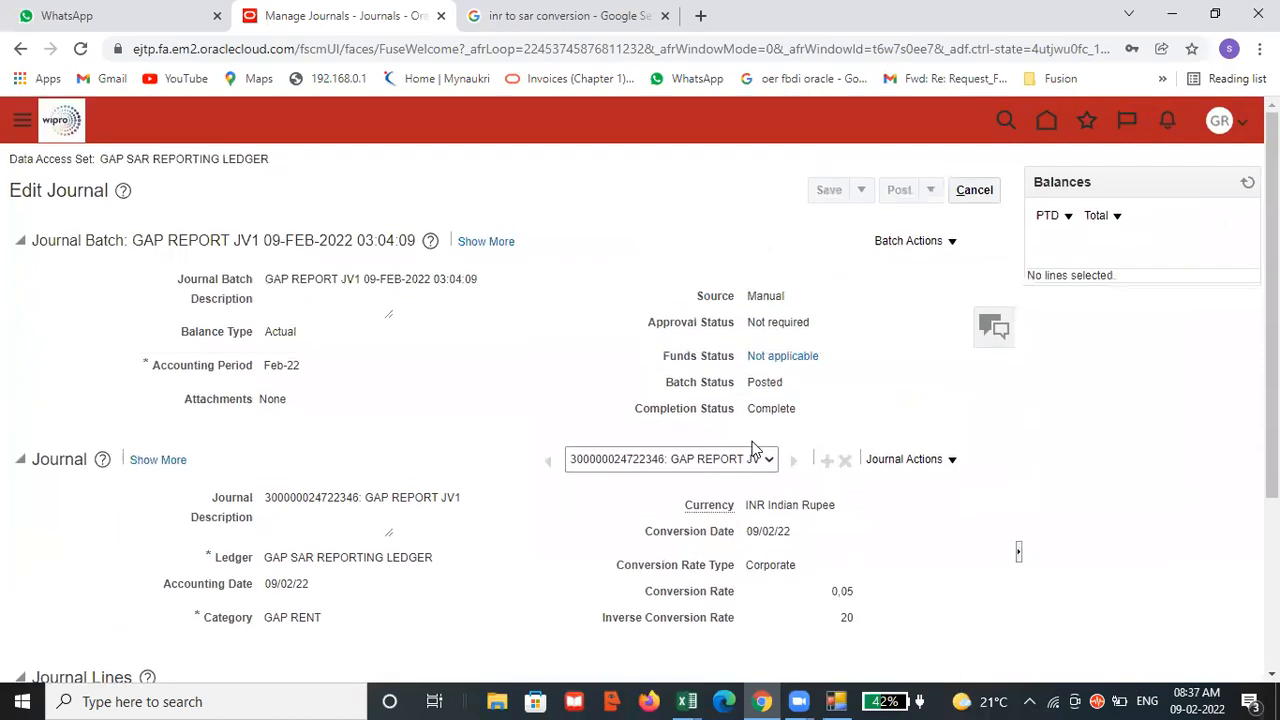
# In the Demos workbook's Reporting Ledger checklist, mark the new-user creation and role assignment tasks as DONE in B104 and B105.
pyautogui.moveTo(686, 701)
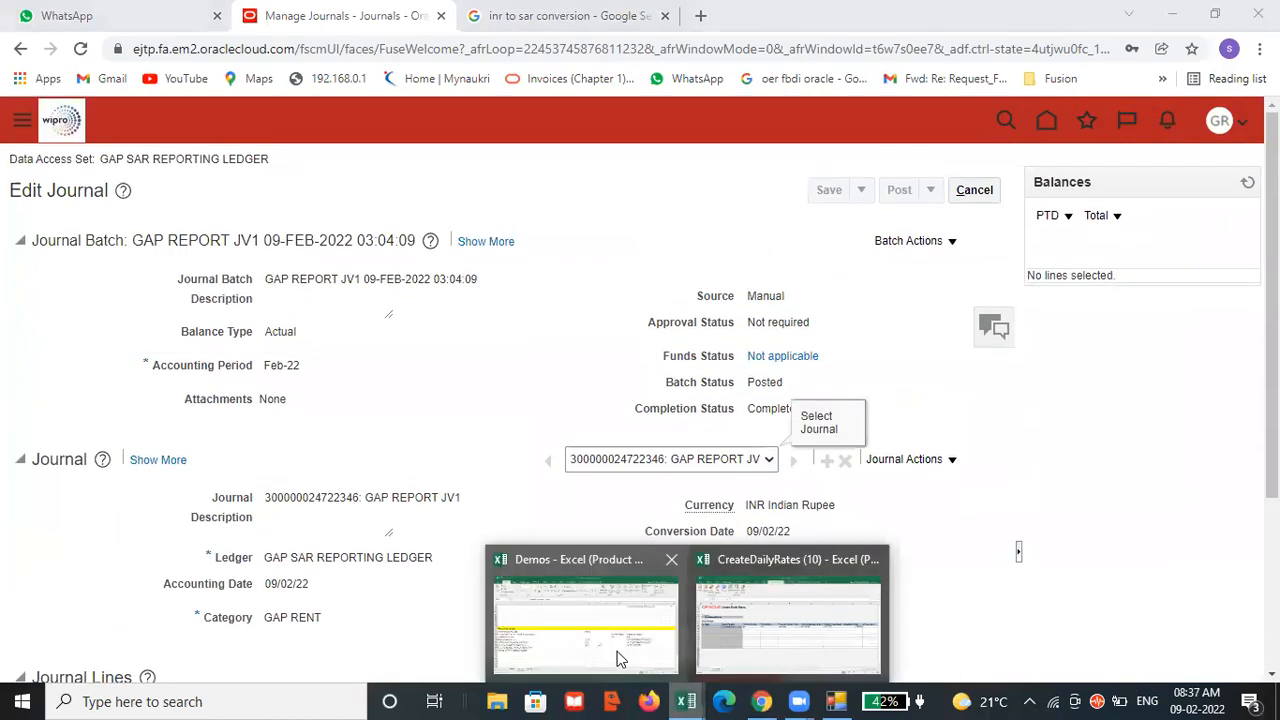
pyautogui.click(615, 651)
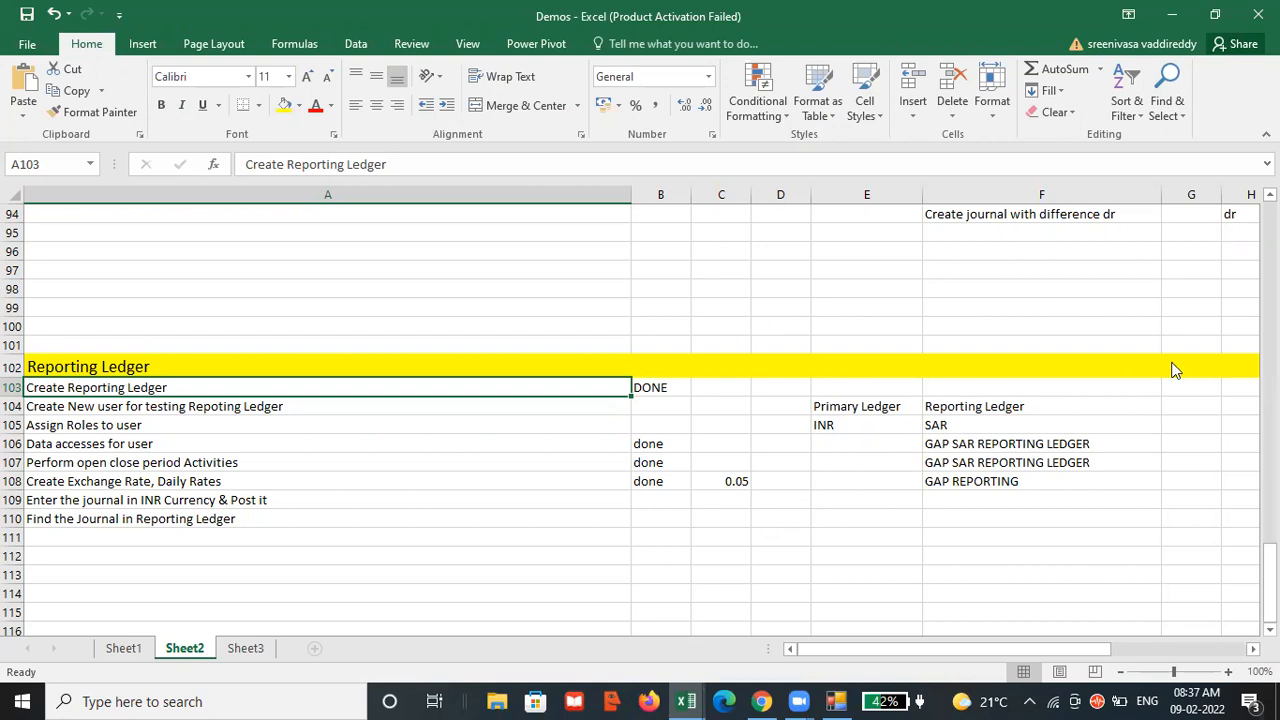
pyautogui.hotkey('alt', 'Tab')
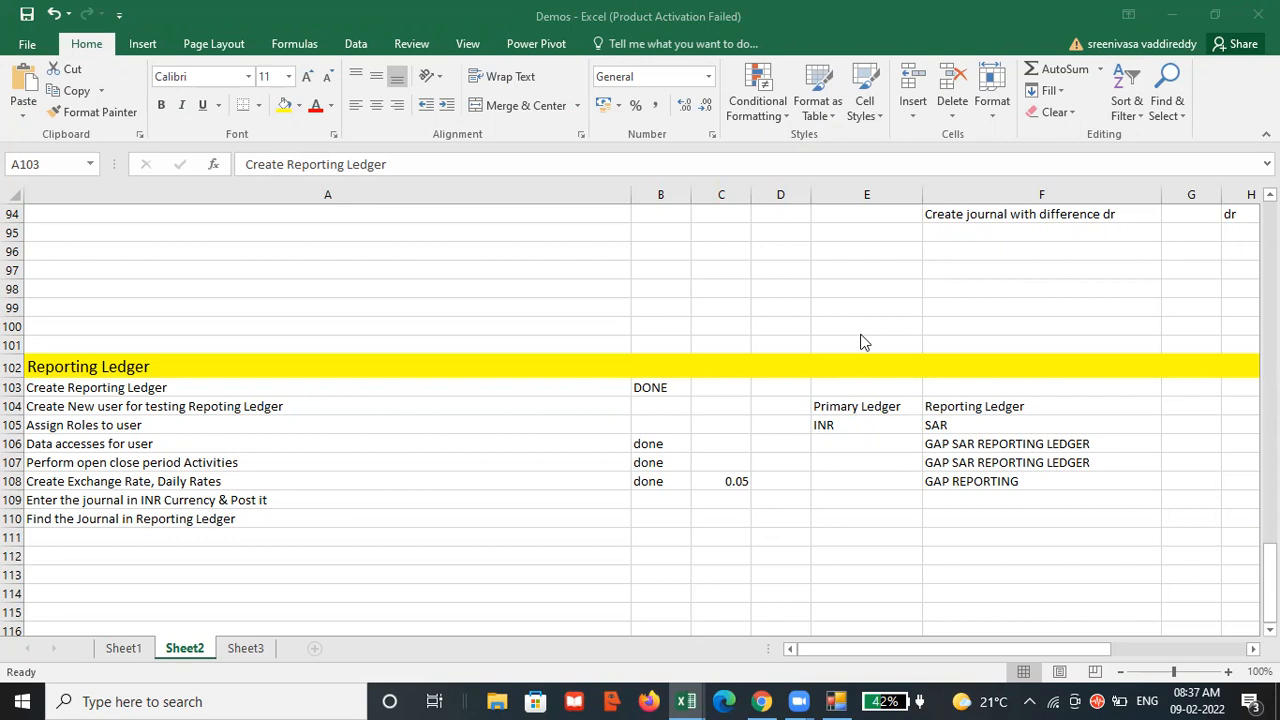
pyautogui.hotkey('alt', 'Tab')
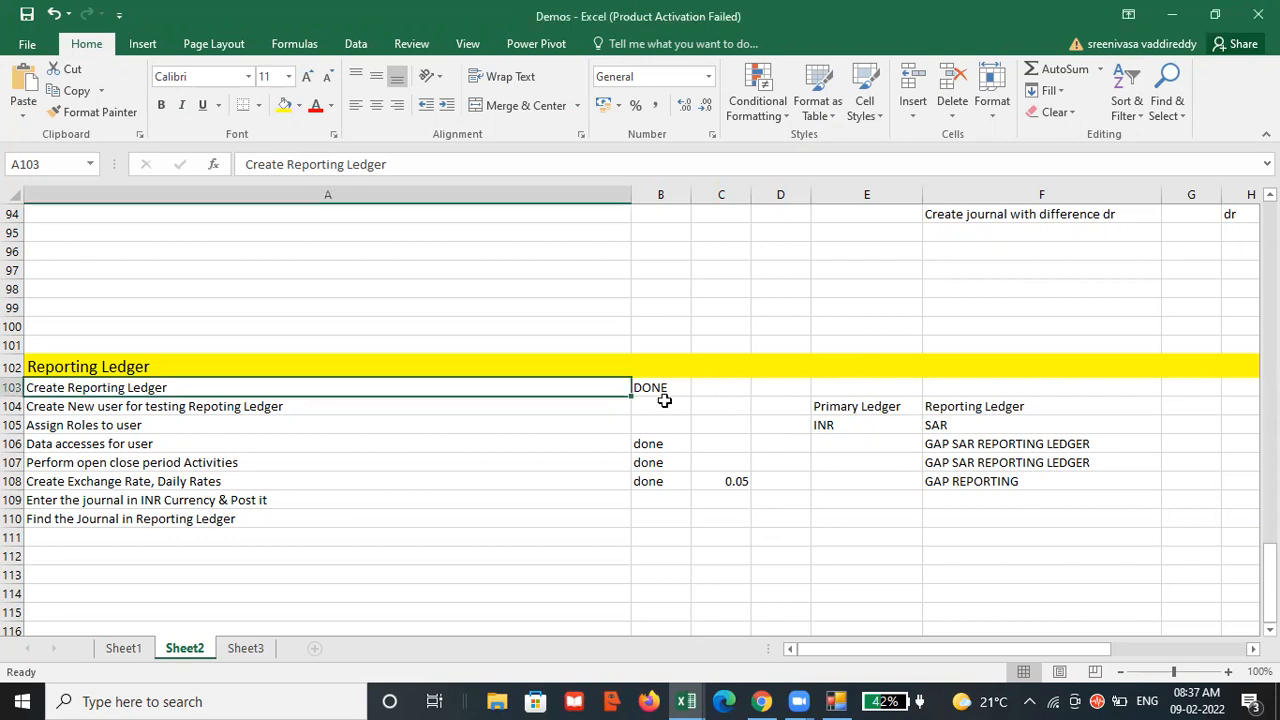
pyautogui.click(661, 402)
pyautogui.write('done')
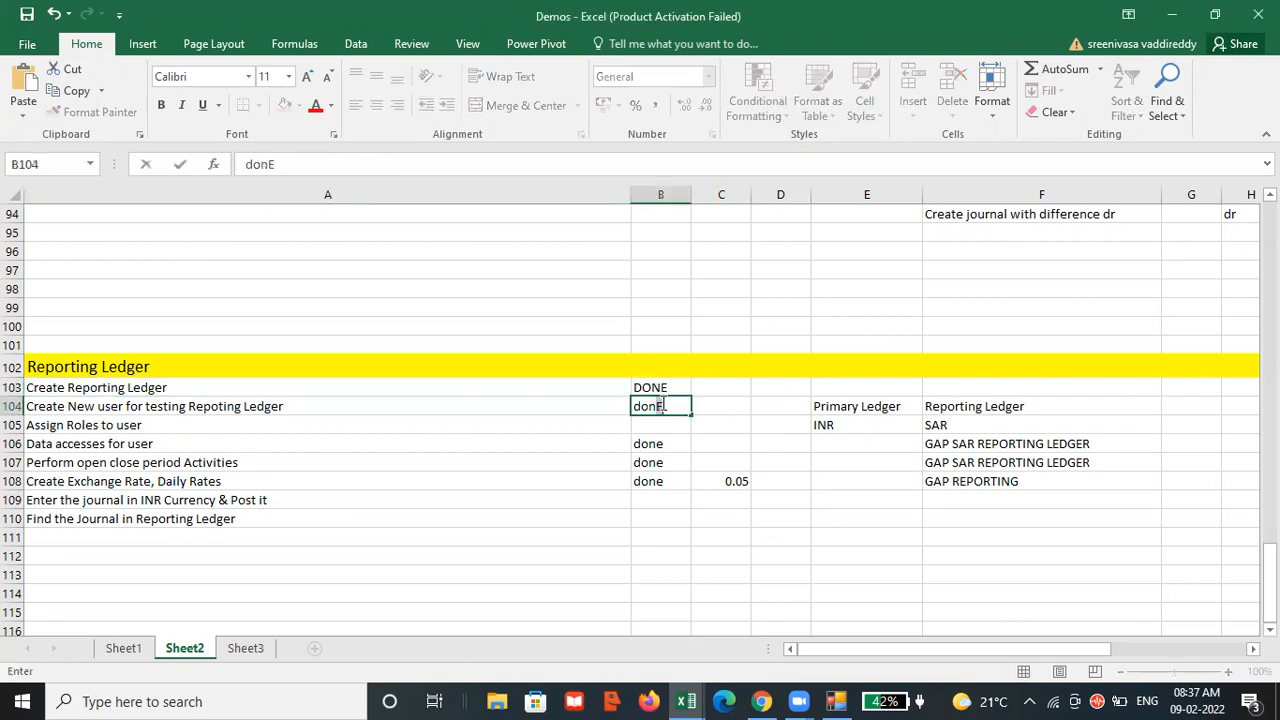
pyautogui.click(641, 427)
pyautogui.write('done')
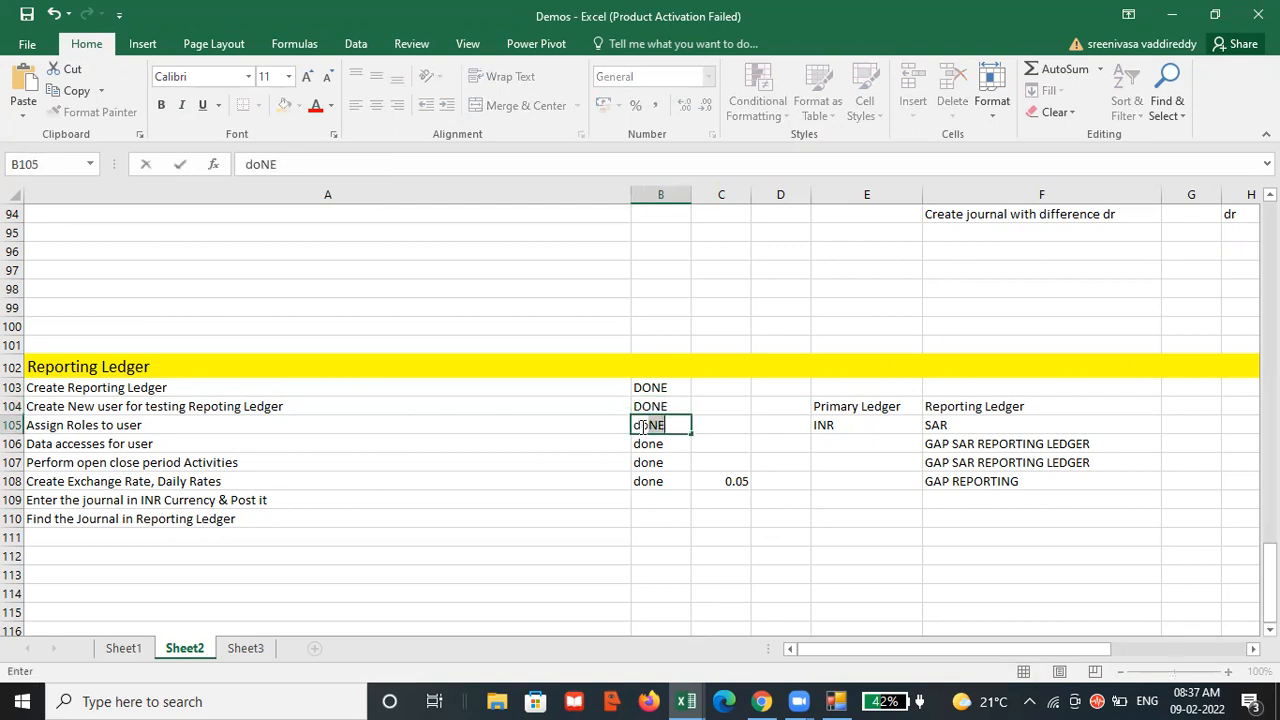
# Mark the task for entering and posting the INR journal as DONE in cell B109.
pyautogui.click(668, 484)
pyautogui.click(666, 500)
pyautogui.write('done')
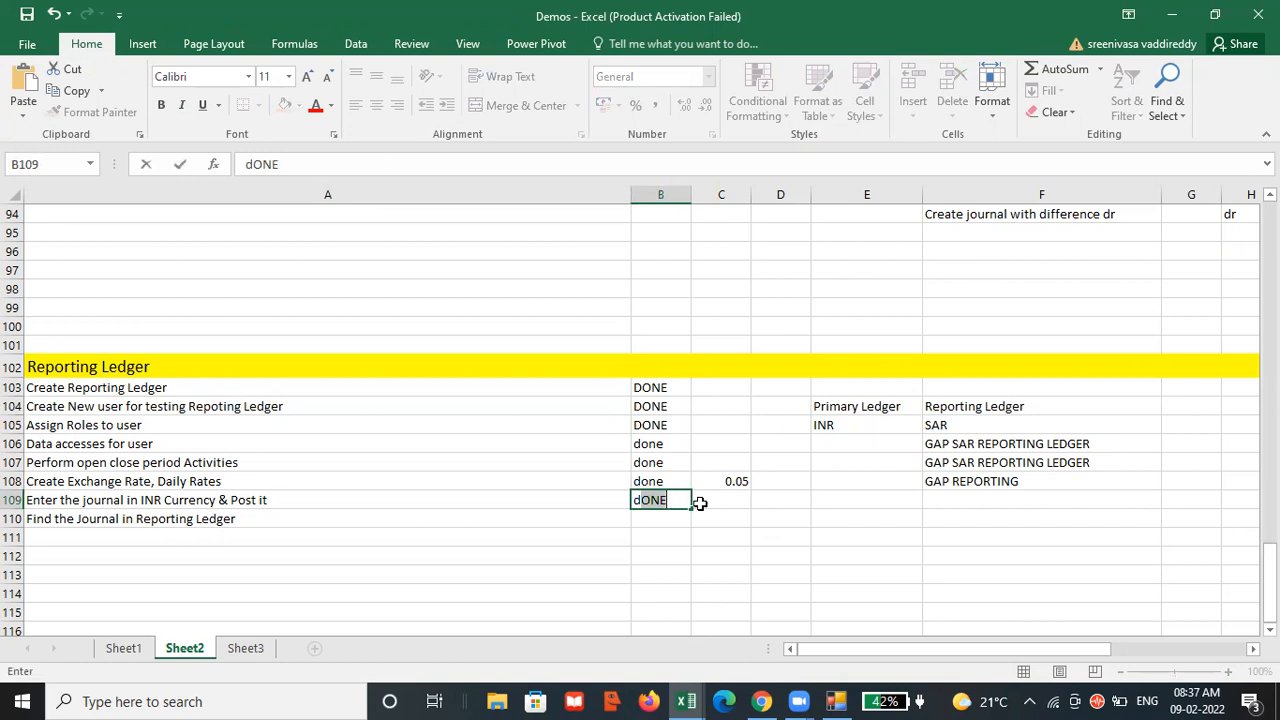
pyautogui.click(700, 505)
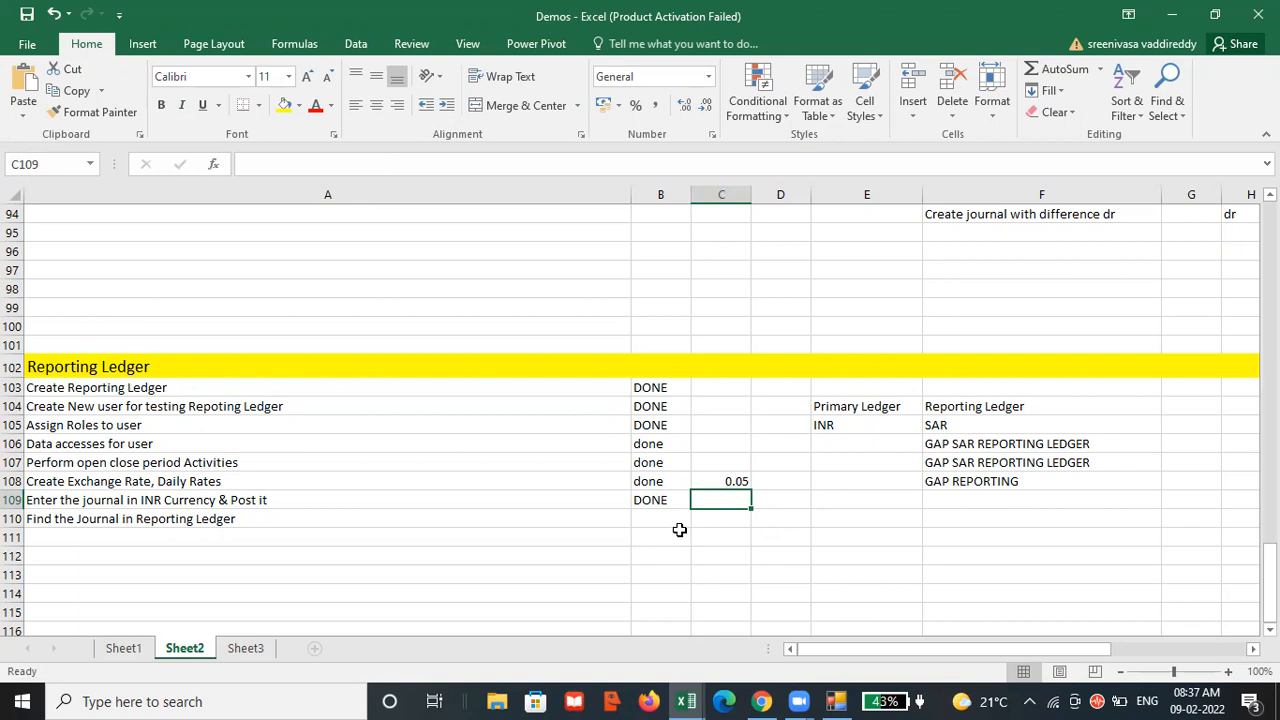
pyautogui.scroll(-2, 679, 530)
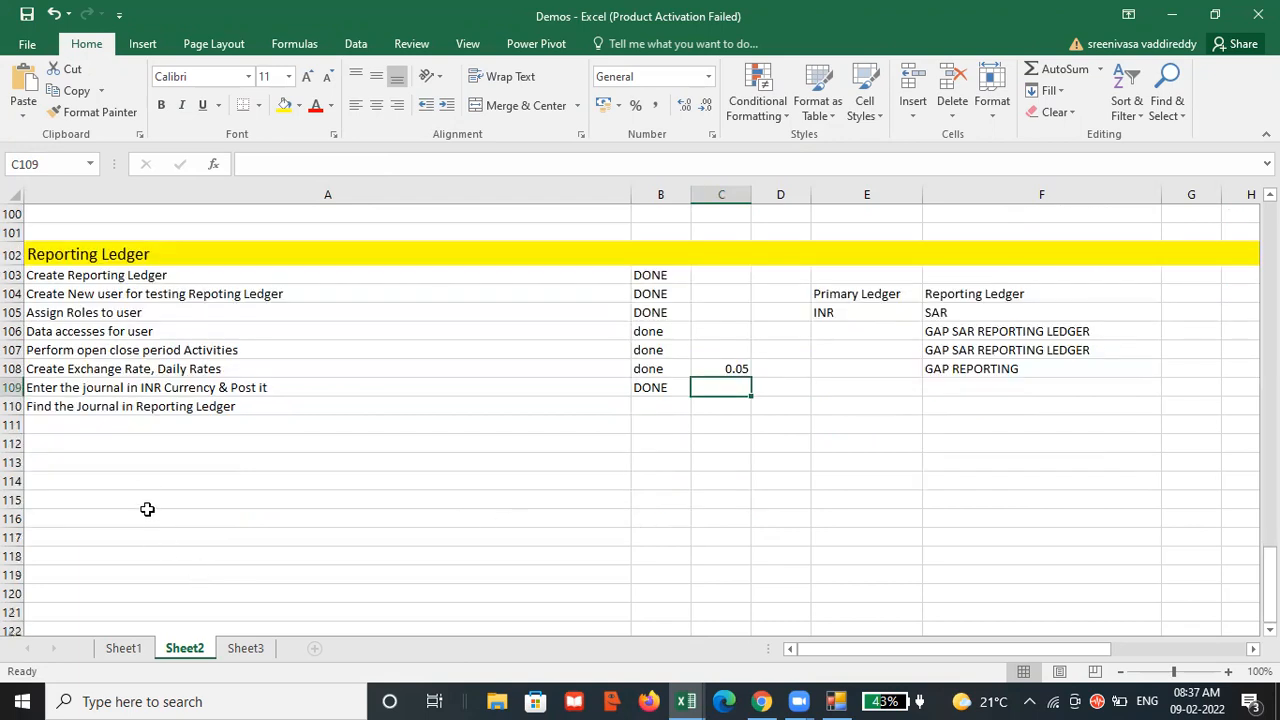
# Add a Revaluation heading in A113 below the Reporting Ledger checklist and fill its entire row with yellow.
pyautogui.click(140, 465)
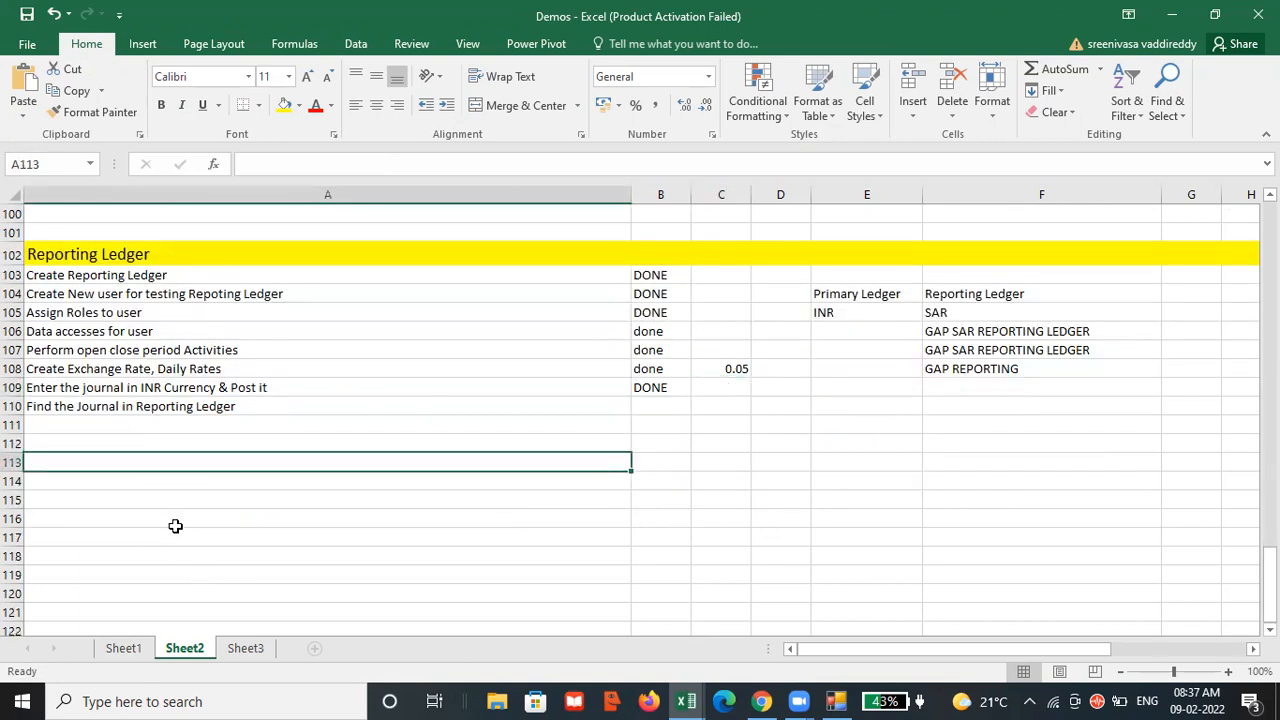
pyautogui.write('Revaluation')
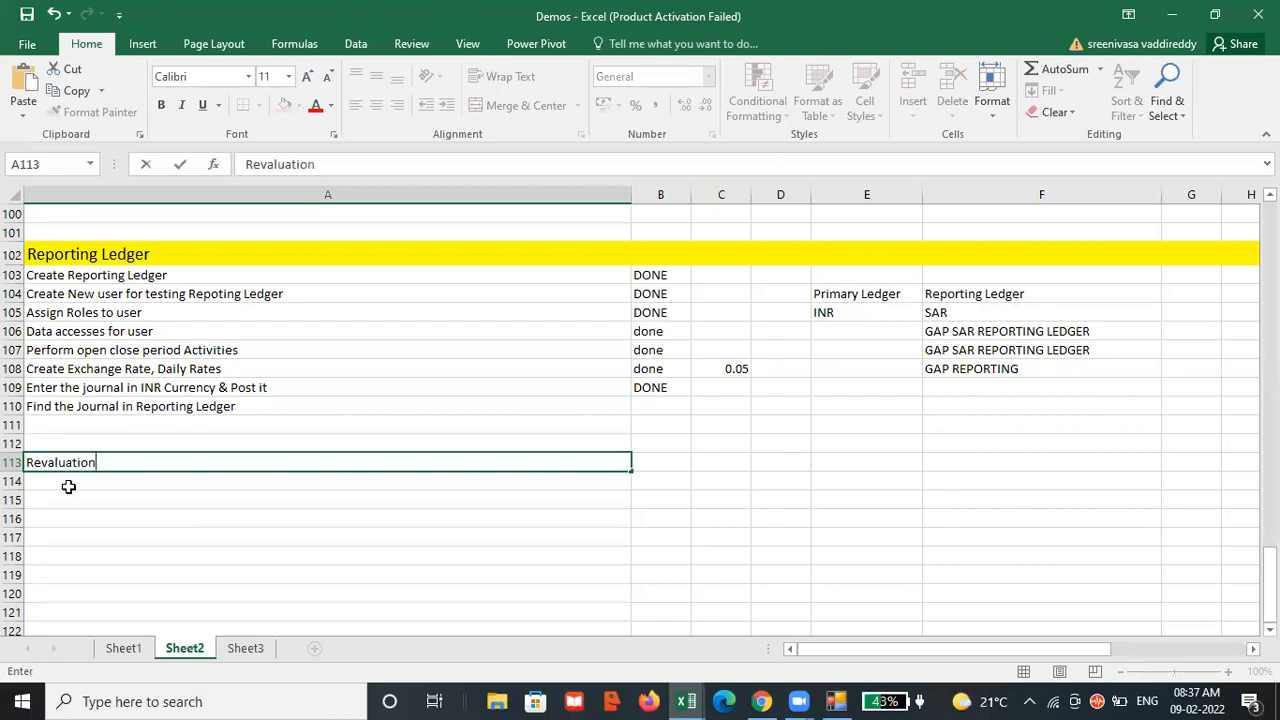
pyautogui.click(14, 462)
pyautogui.click(284, 105)
pyautogui.click(100, 484)
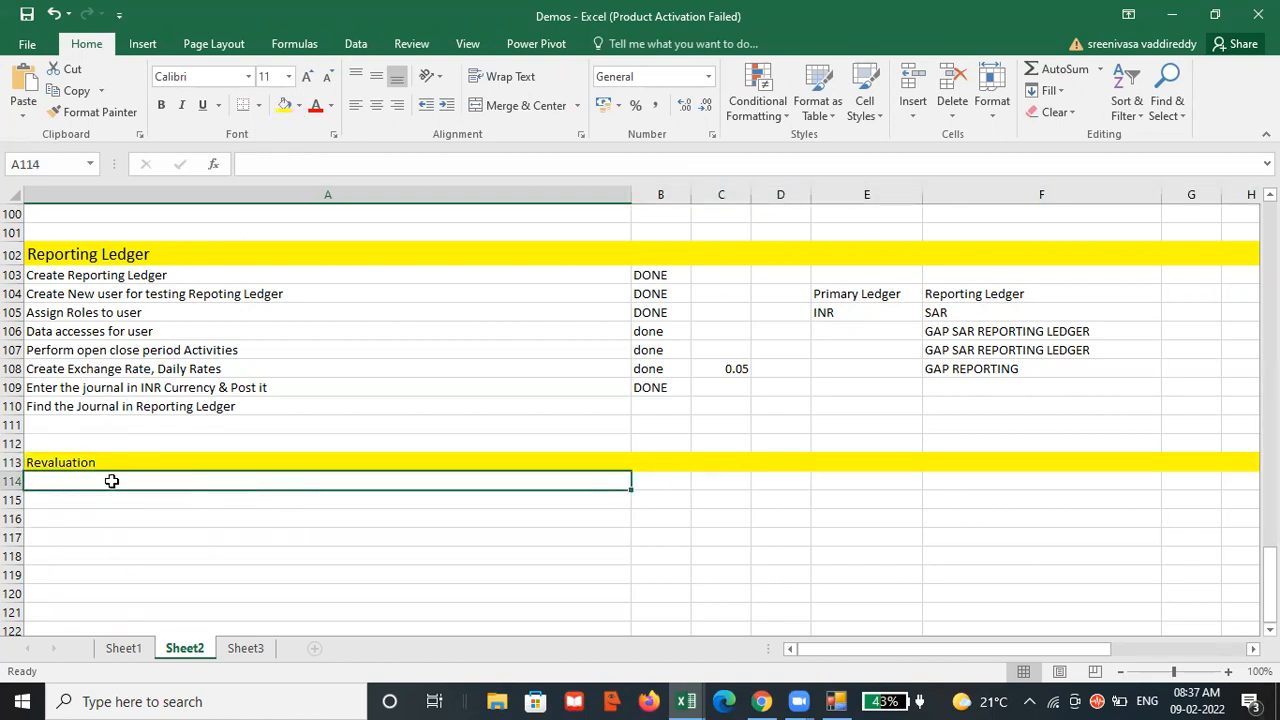
pyautogui.click(138, 462)
pyautogui.click(132, 478)
# Enter the date 01-02-2022 in cell D115 of the Revaluation section.
pyautogui.click(785, 507)
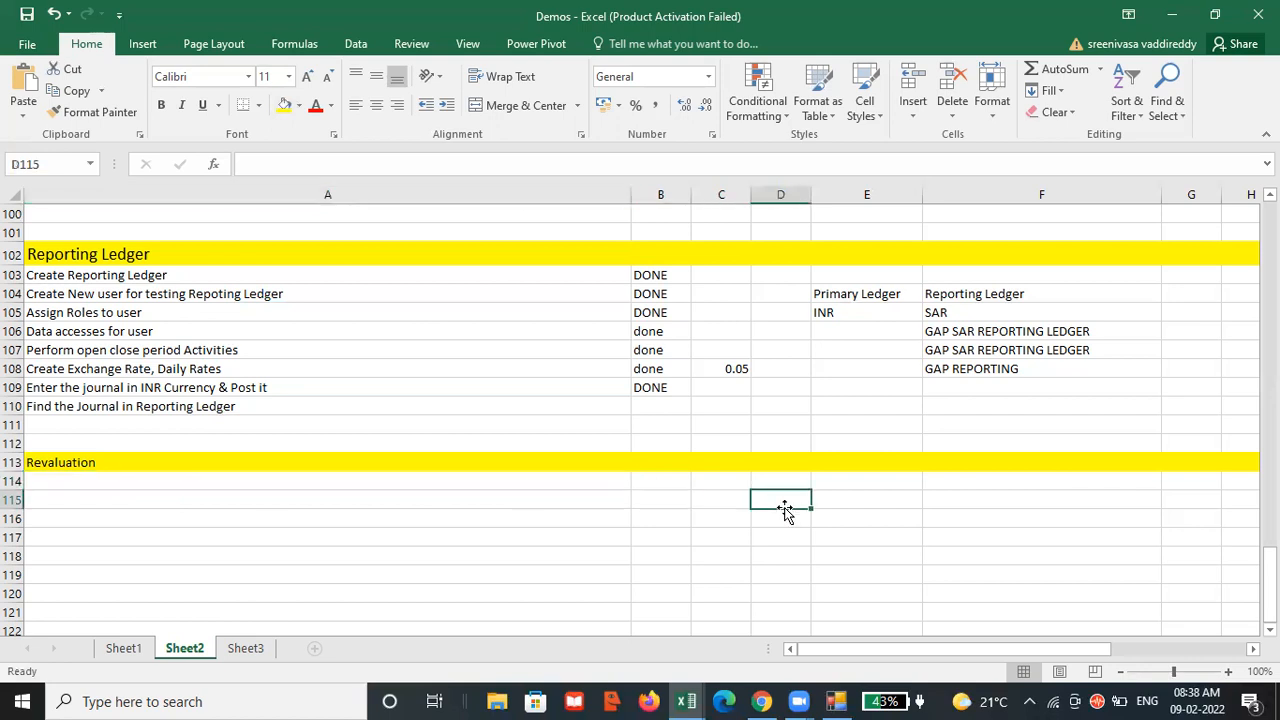
pyautogui.write('01')
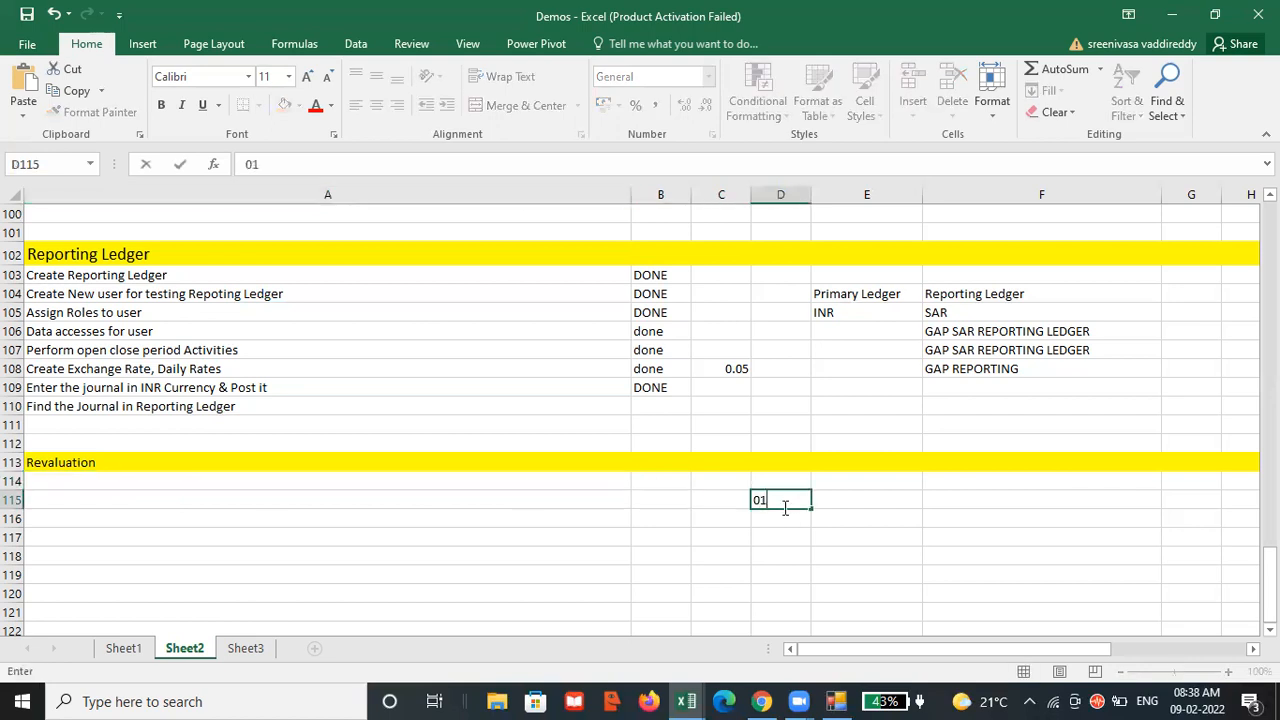
pyautogui.click(845, 505)
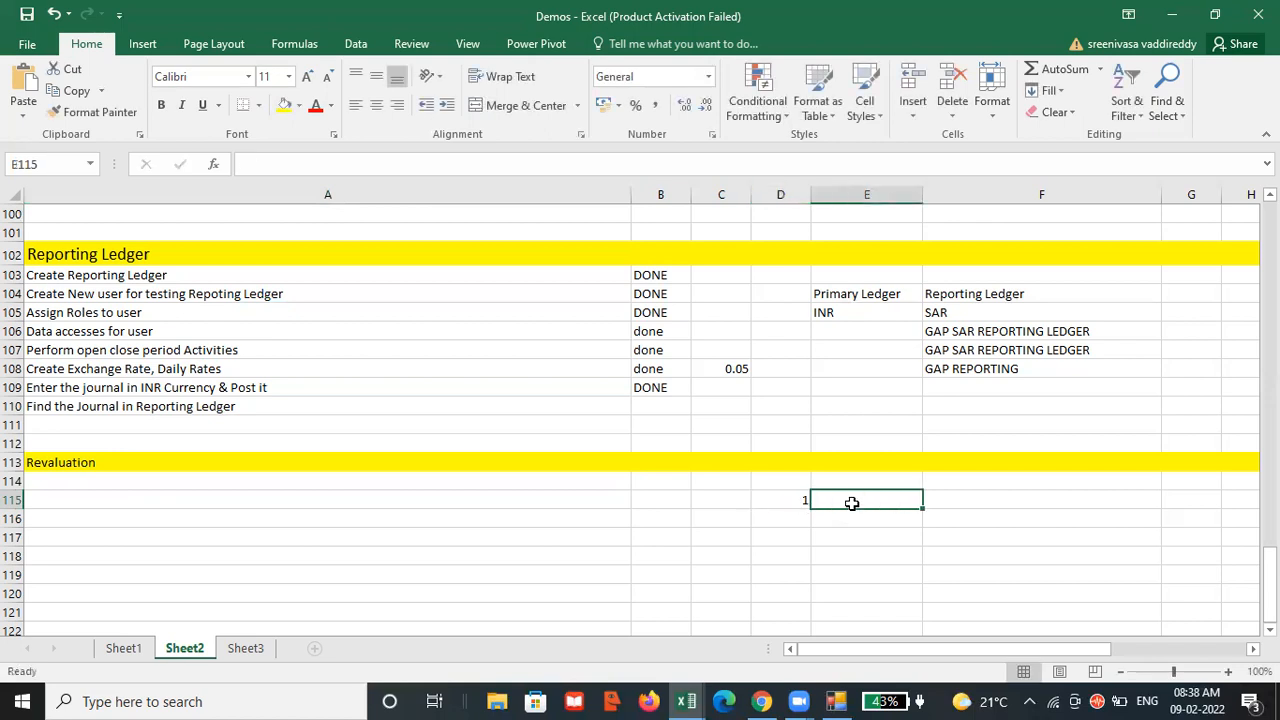
pyautogui.click(788, 503)
pyautogui.write('01')
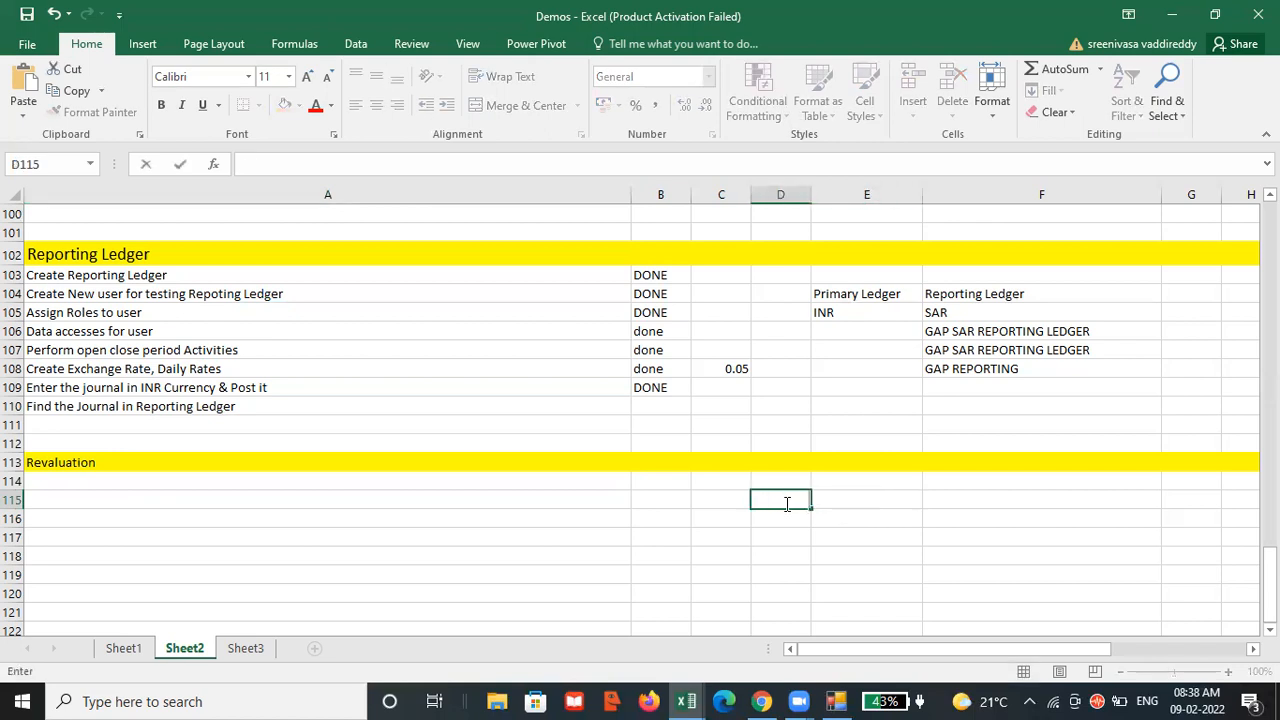
pyautogui.write('-02')
pyautogui.write('-2022')
pyautogui.press('Tab')
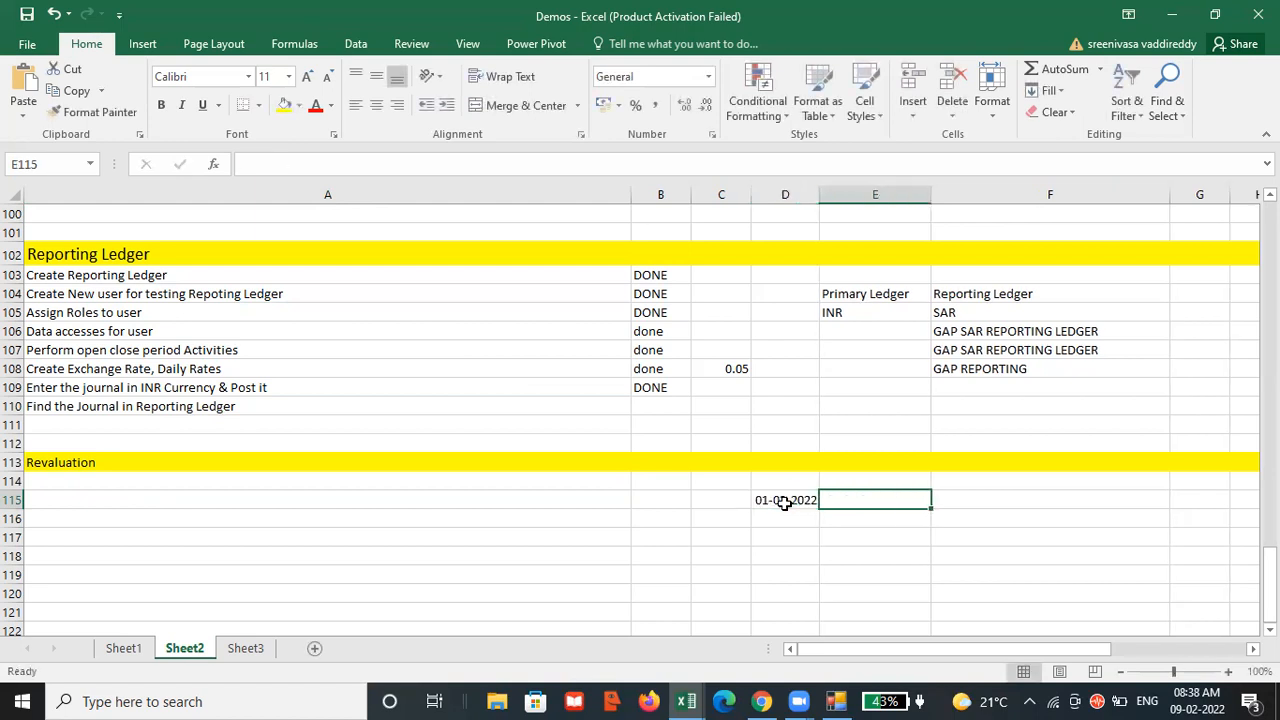
# Add a USD heading in E114 and enter 80 beneath it in E115 for the 01-02-2022 date.
pyautogui.click(885, 478)
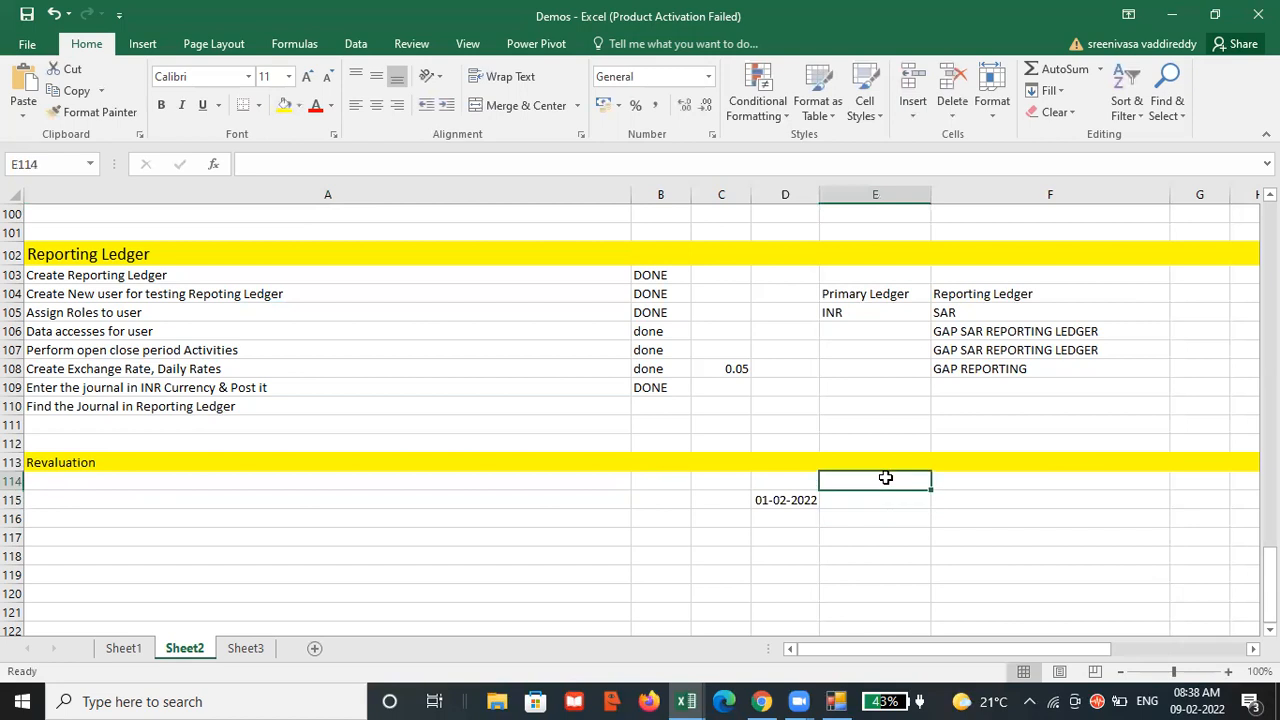
pyautogui.write('USD')
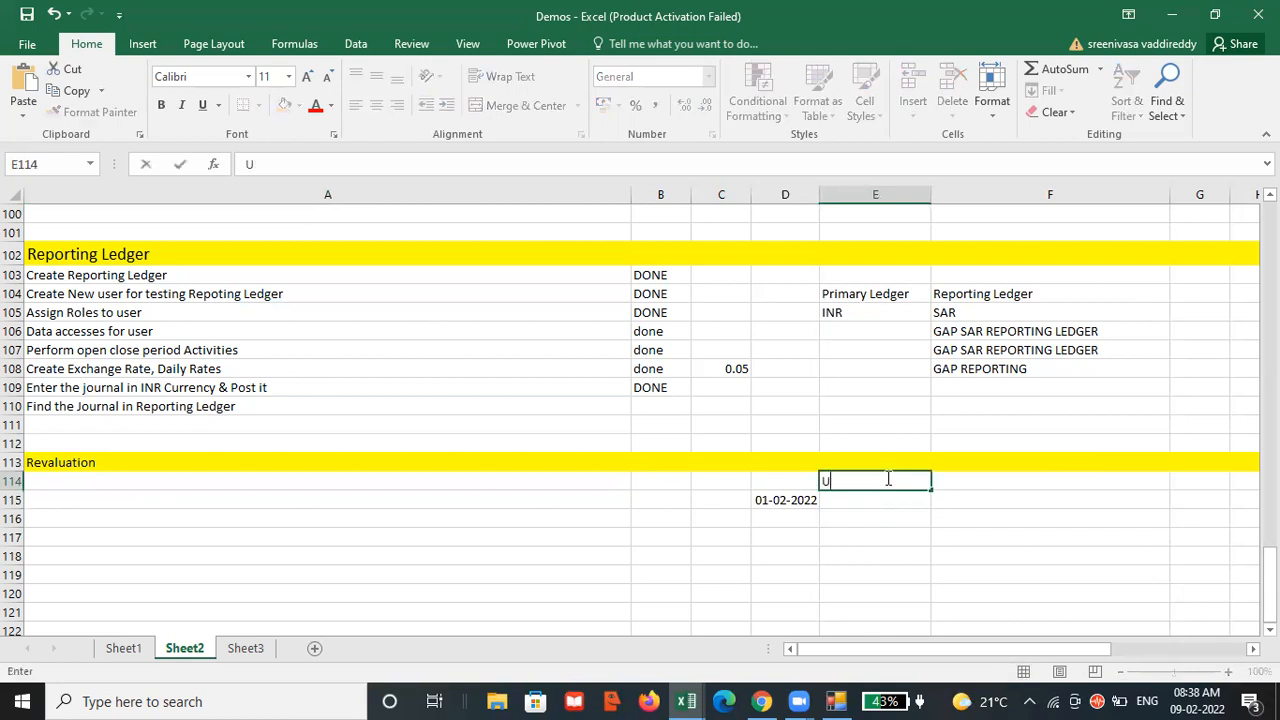
pyautogui.click(840, 509)
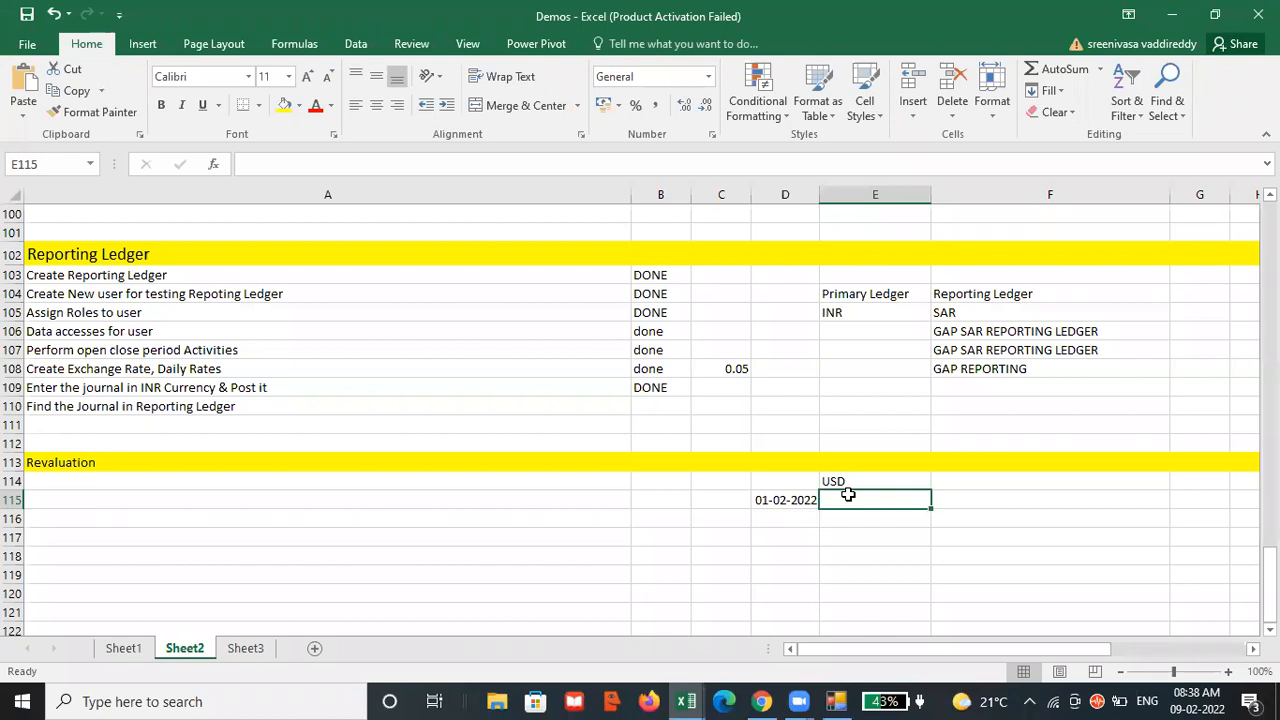
pyautogui.write('80')
pyautogui.click(786, 519)
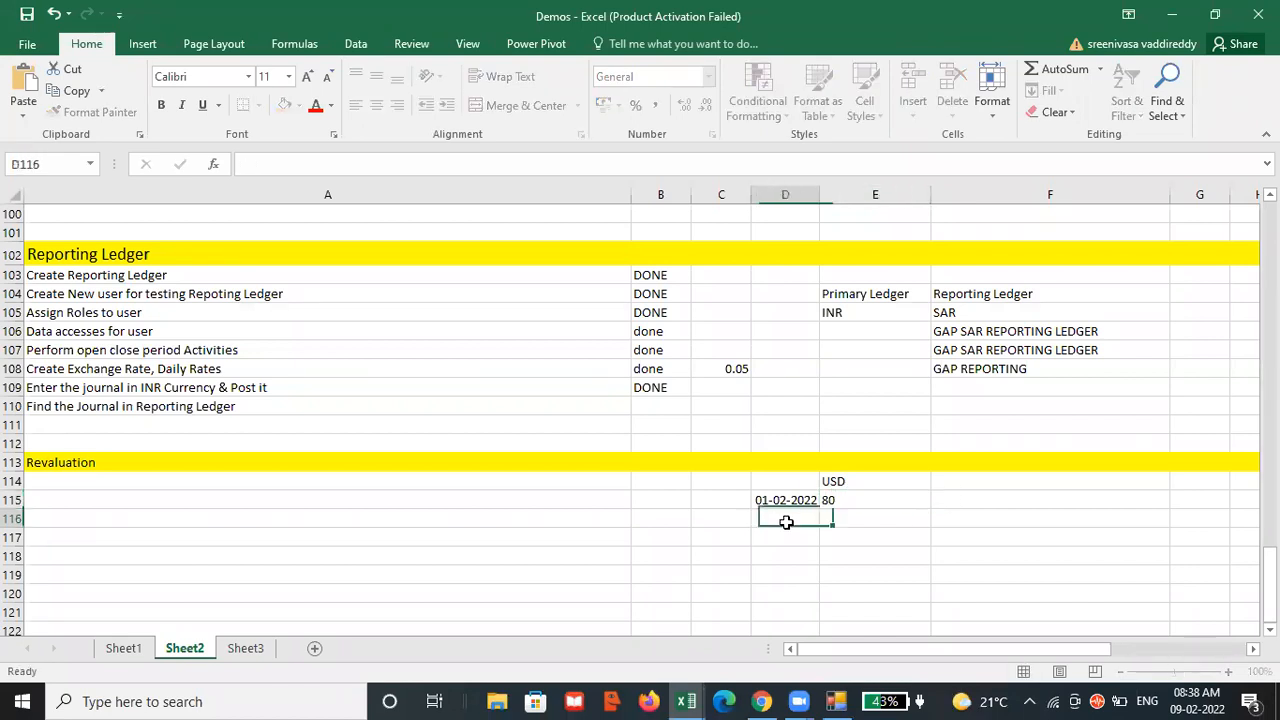
# Label the 01-02-2022 row as "Journal Entry posted" in cell C115.
pyautogui.click(732, 503)
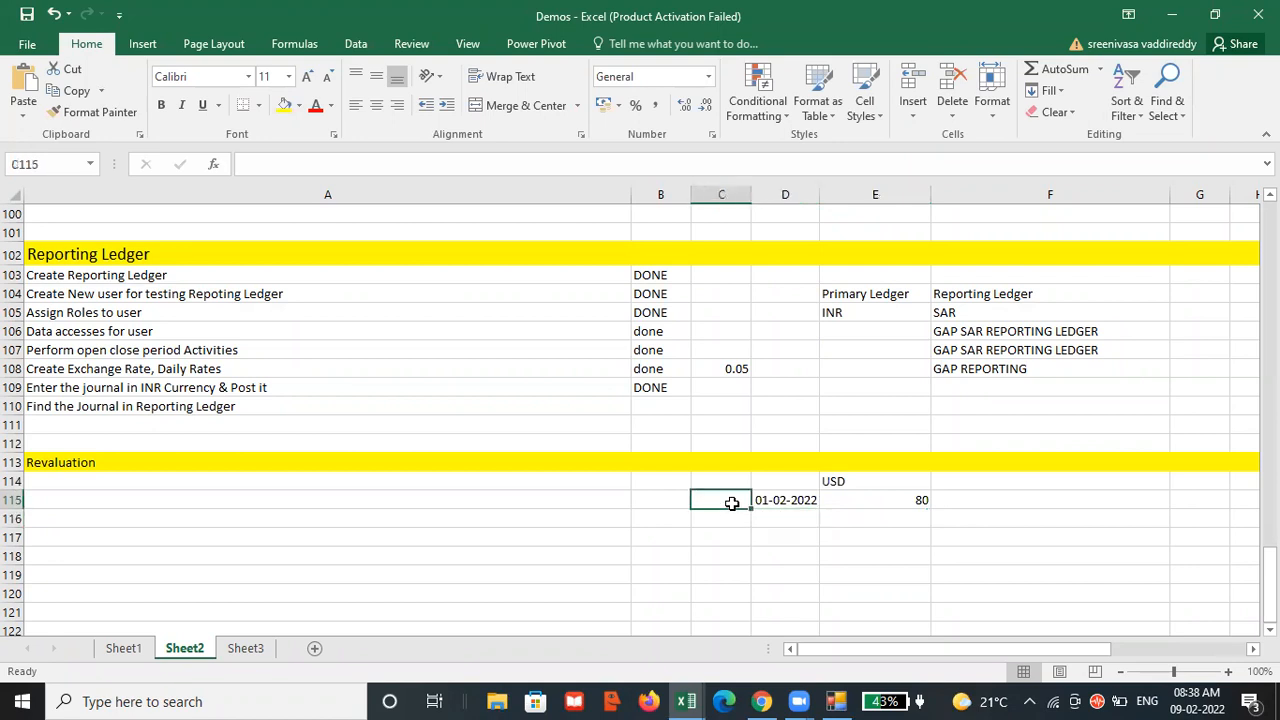
pyautogui.write('Journal Entr')
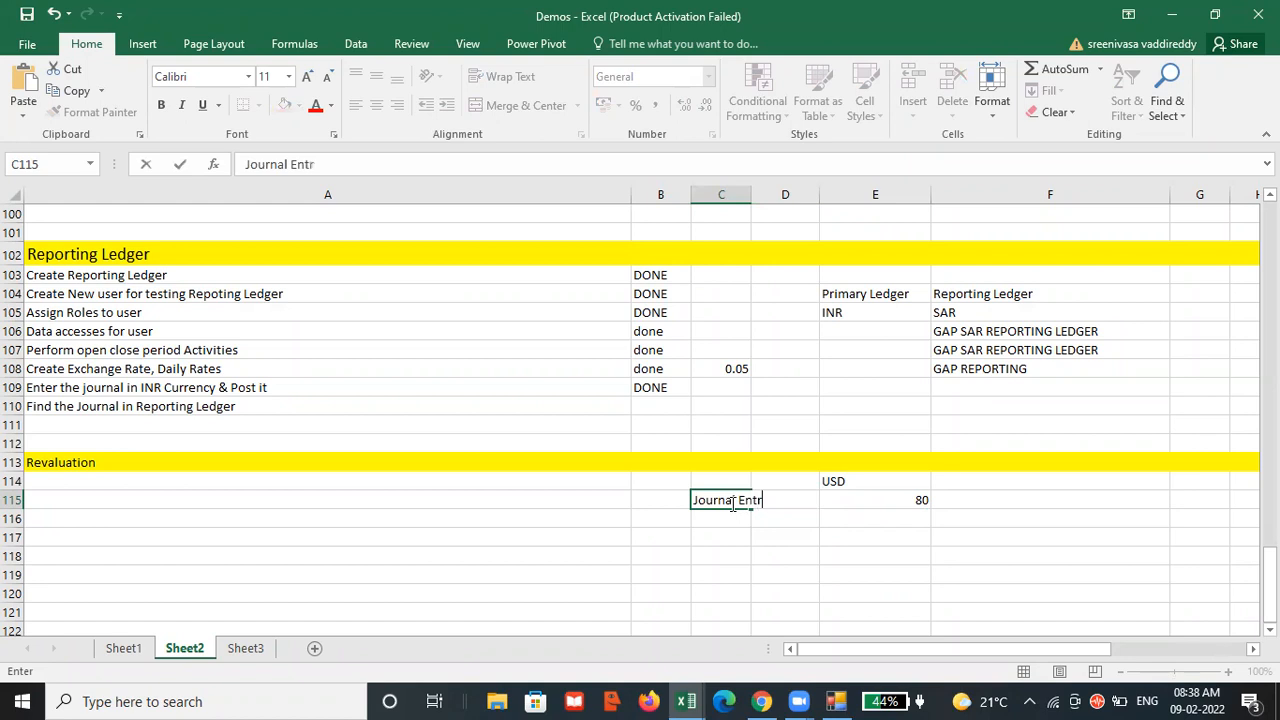
pyautogui.write('y posted')
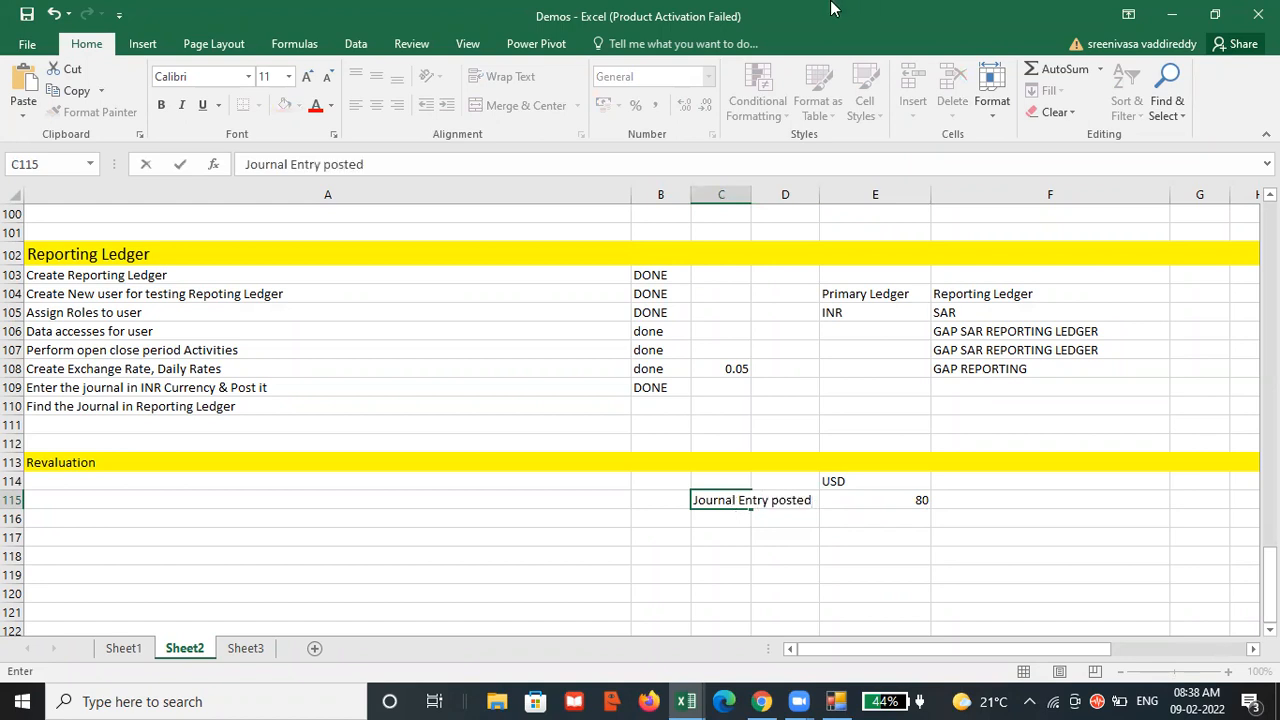
pyautogui.click(724, 498)
pyautogui.press('Tab')
pyautogui.click(722, 499)
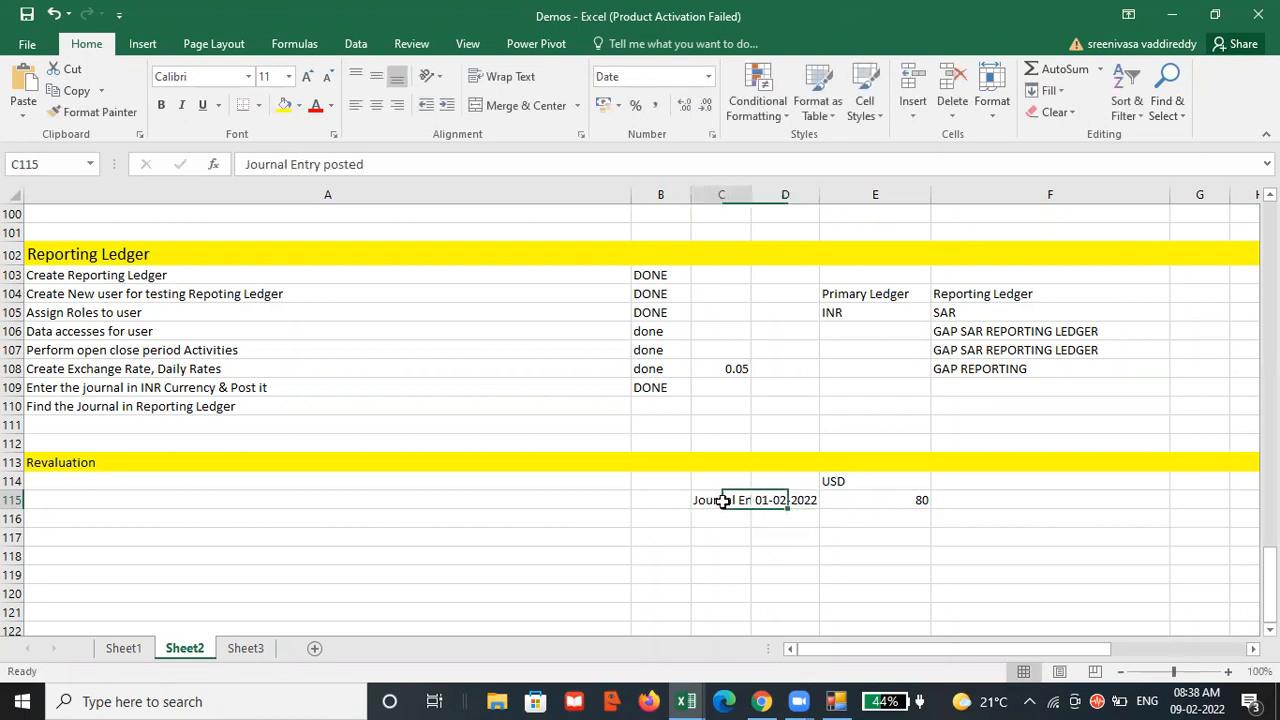
# Resize column C so the "Journal Entry posted" label fits while columns D and E stay in view.
pyautogui.doubleClick(748, 188)
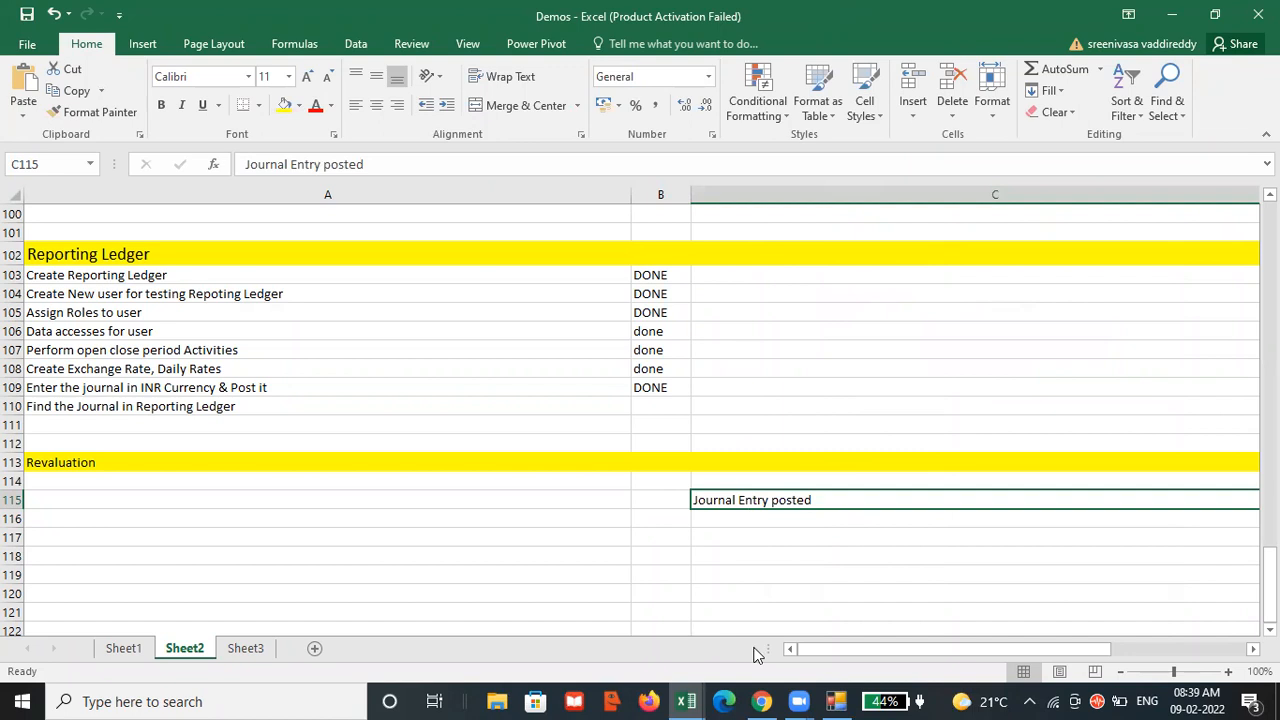
pyautogui.hscroll(6, 1185, 588)
pyautogui.scroll(2, 1185, 588)
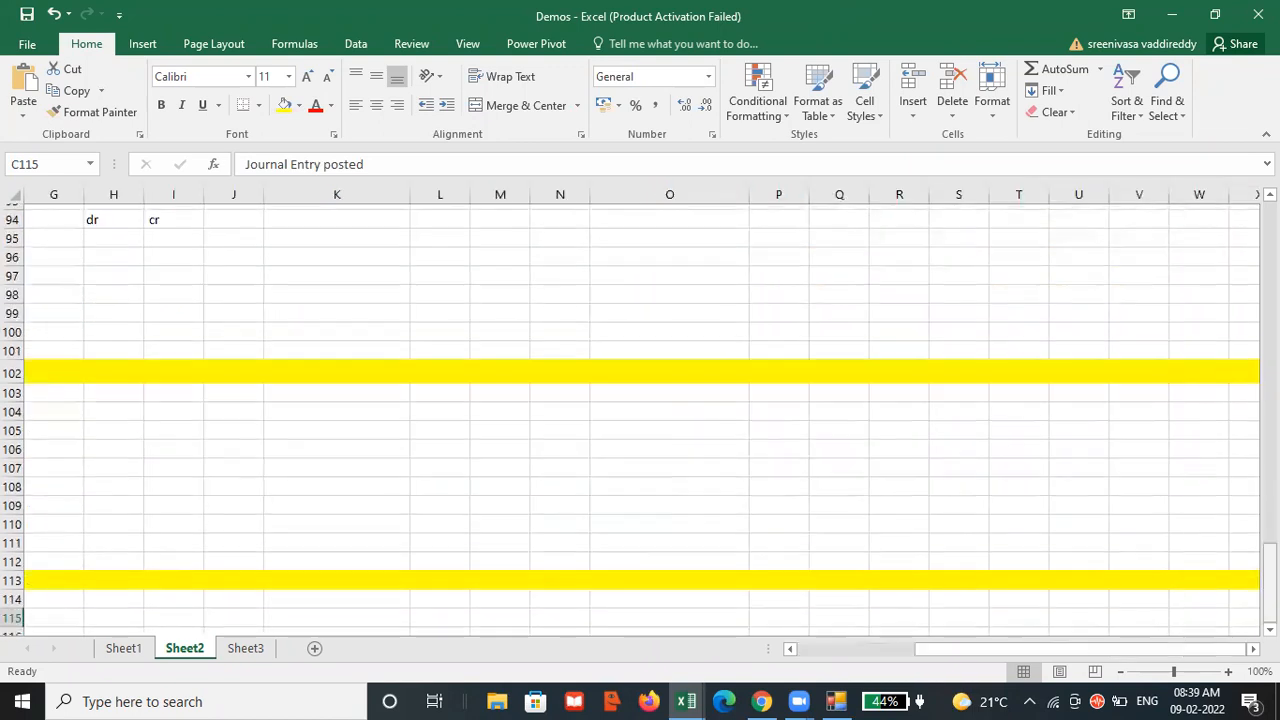
pyautogui.moveTo(937, 649); pyautogui.dragTo(772, 612)
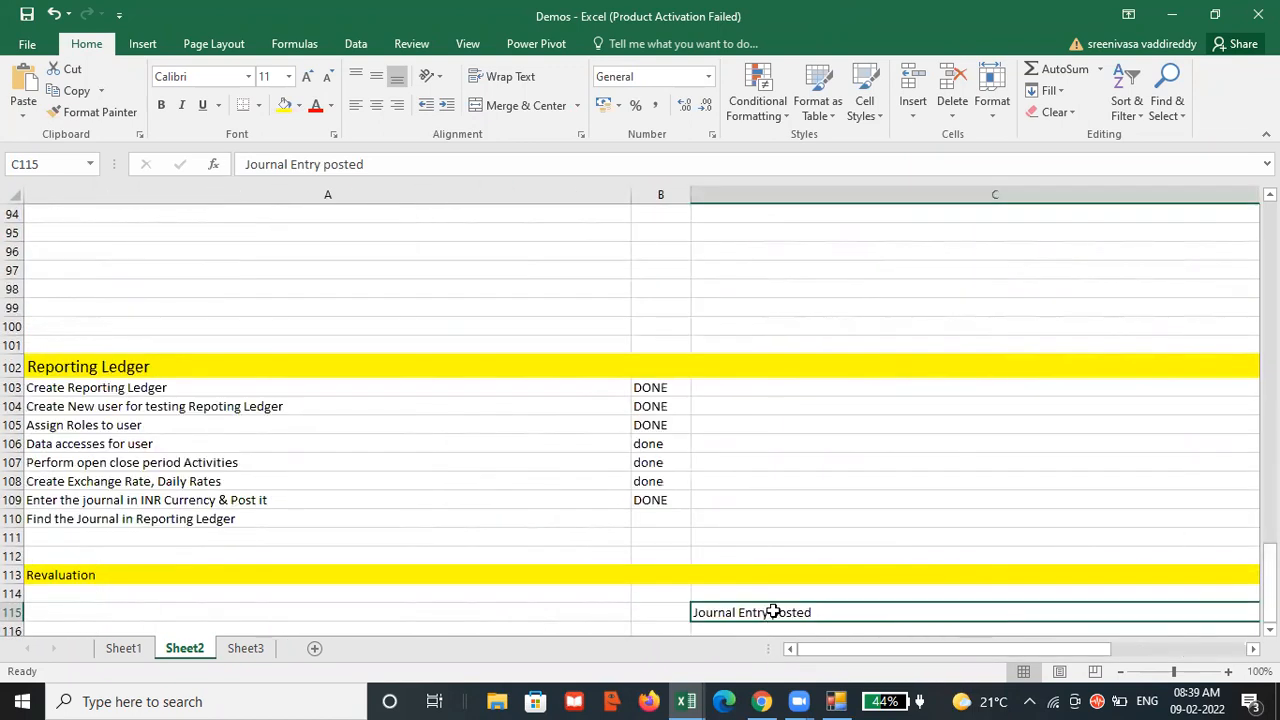
pyautogui.scroll(-2, 823, 541)
pyautogui.click(771, 517)
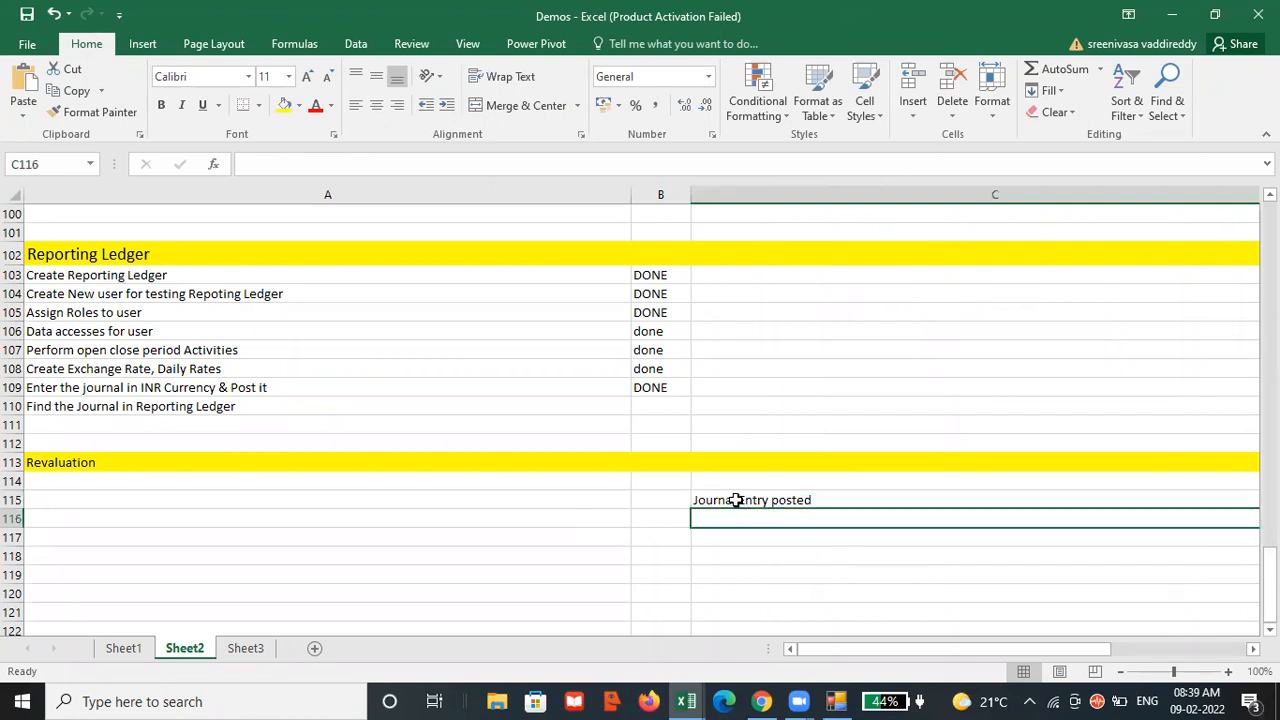
pyautogui.click(736, 499)
pyautogui.hotkey('ctrl', 'c')
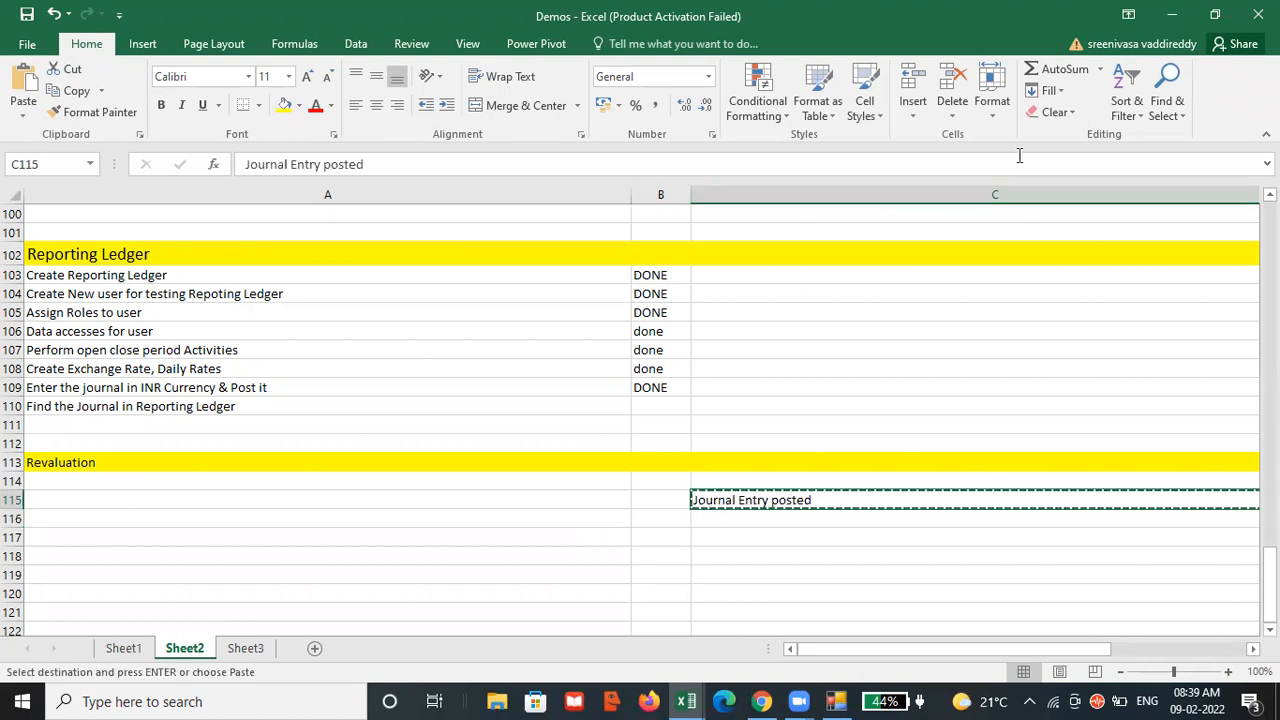
pyautogui.click(799, 195)
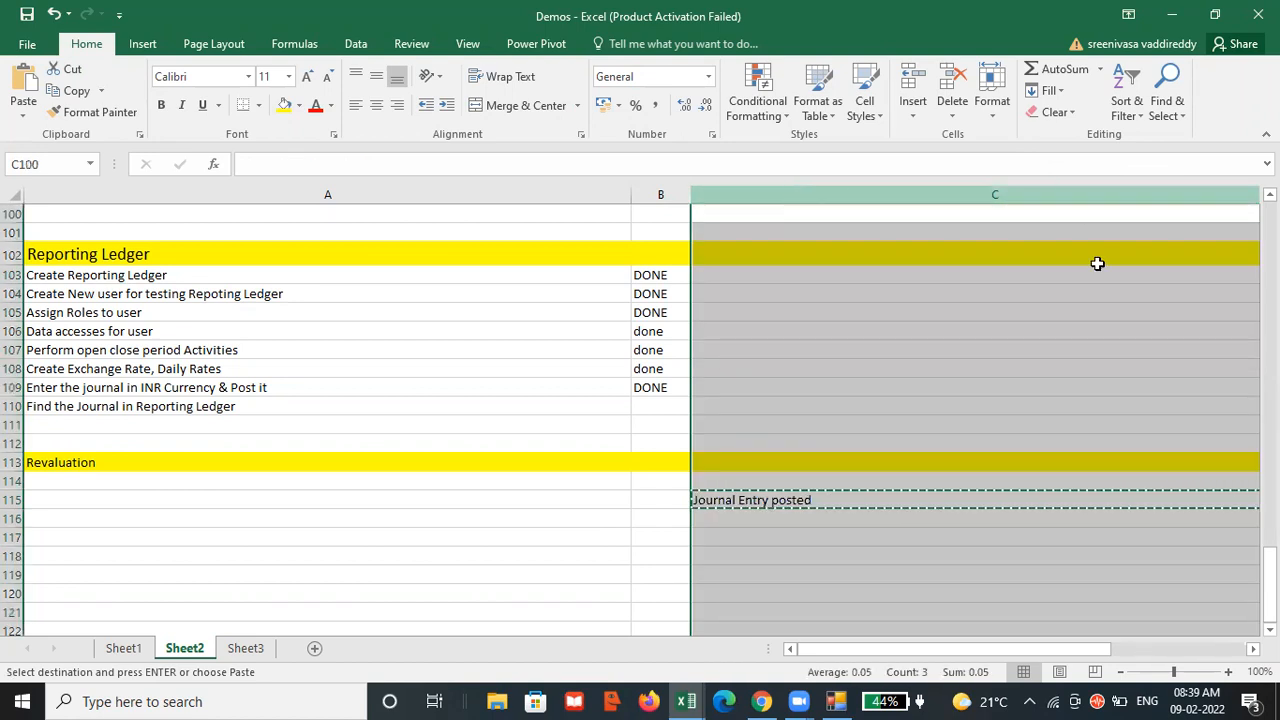
pyautogui.moveTo(965, 652); pyautogui.dragTo(1017, 648)
pyautogui.moveTo(631, 194); pyautogui.dragTo(375, 195)
pyautogui.moveTo(905, 650); pyautogui.dragTo(735, 625)
# Enter the label "When we run the revaluation on 09" in cell C116.
pyautogui.click(773, 519)
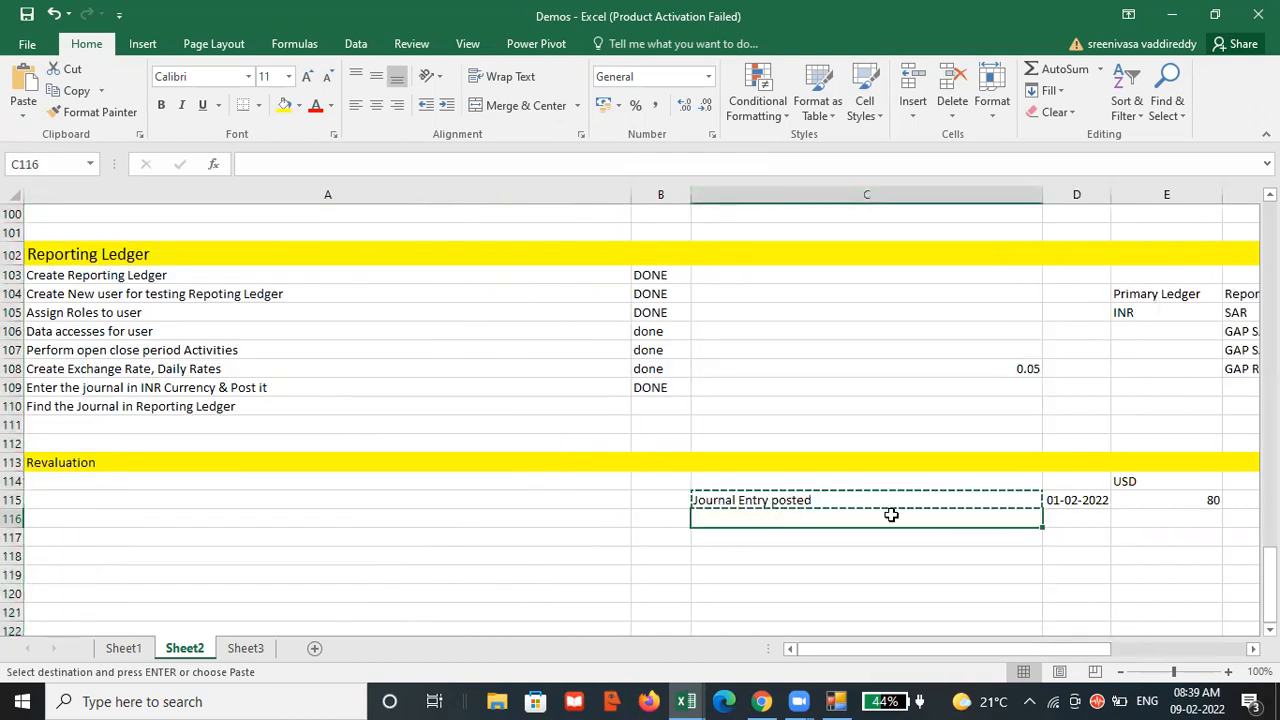
pyautogui.write('W')
pyautogui.write('hen')
pyautogui.write(' wow')
pyautogui.press('BackSpace')
pyautogui.press('BackSpace')
pyautogui.write('e run the')
pyautogui.write(' t')
pyautogui.press('BackSpace')
pyautogui.write('revaluation on 09')
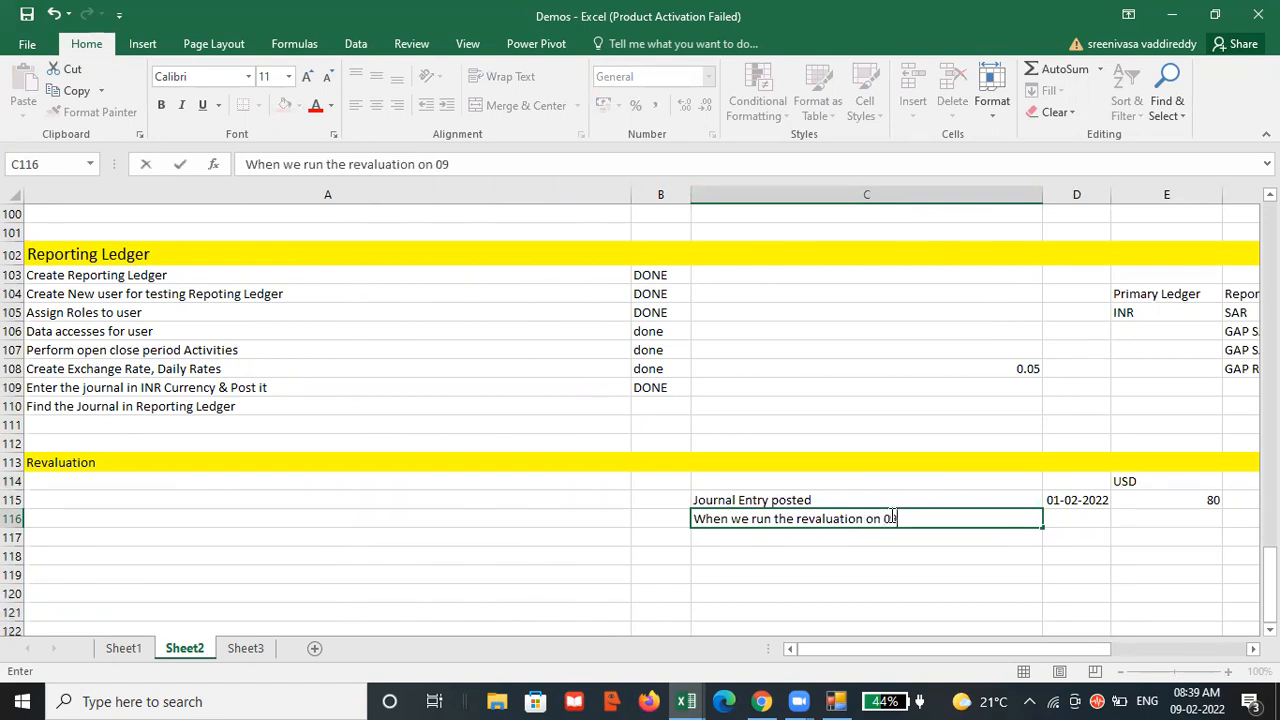
# Complete the revaluation row with the date 09-02-2022 in D116 and the USD value 85 in E116.
pyautogui.click(1064, 521)
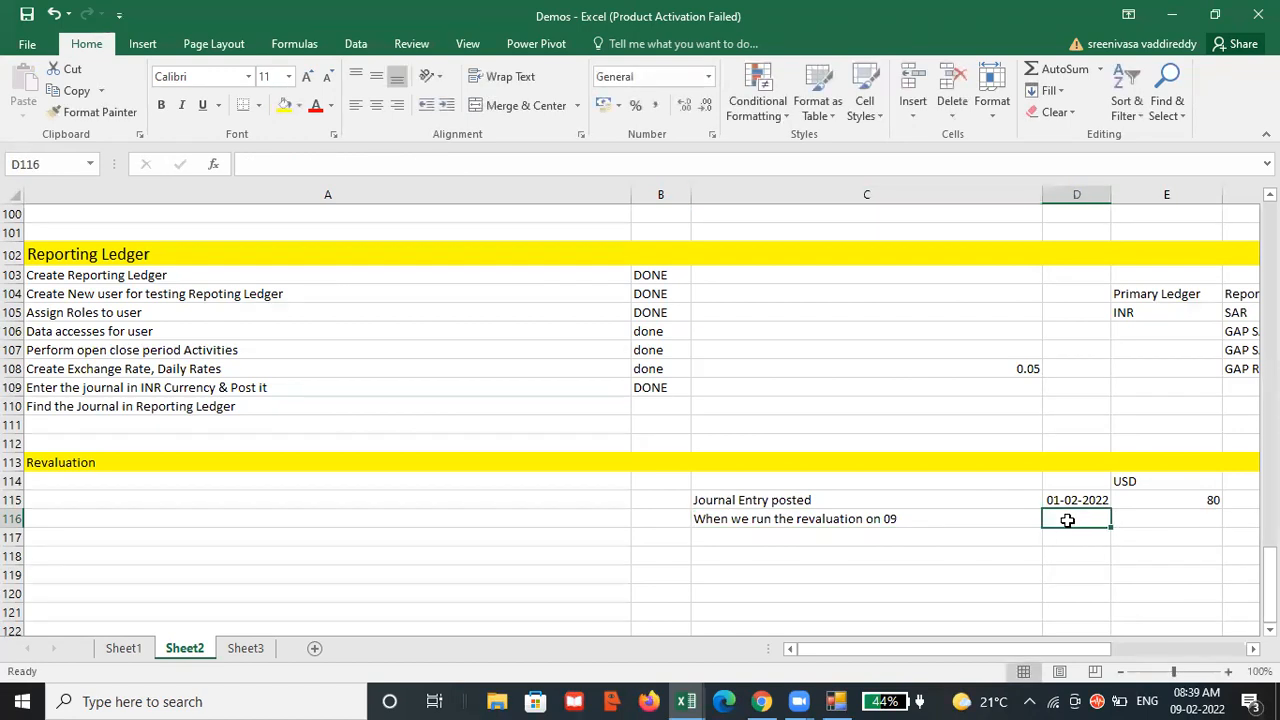
pyautogui.write('09-02-2022')
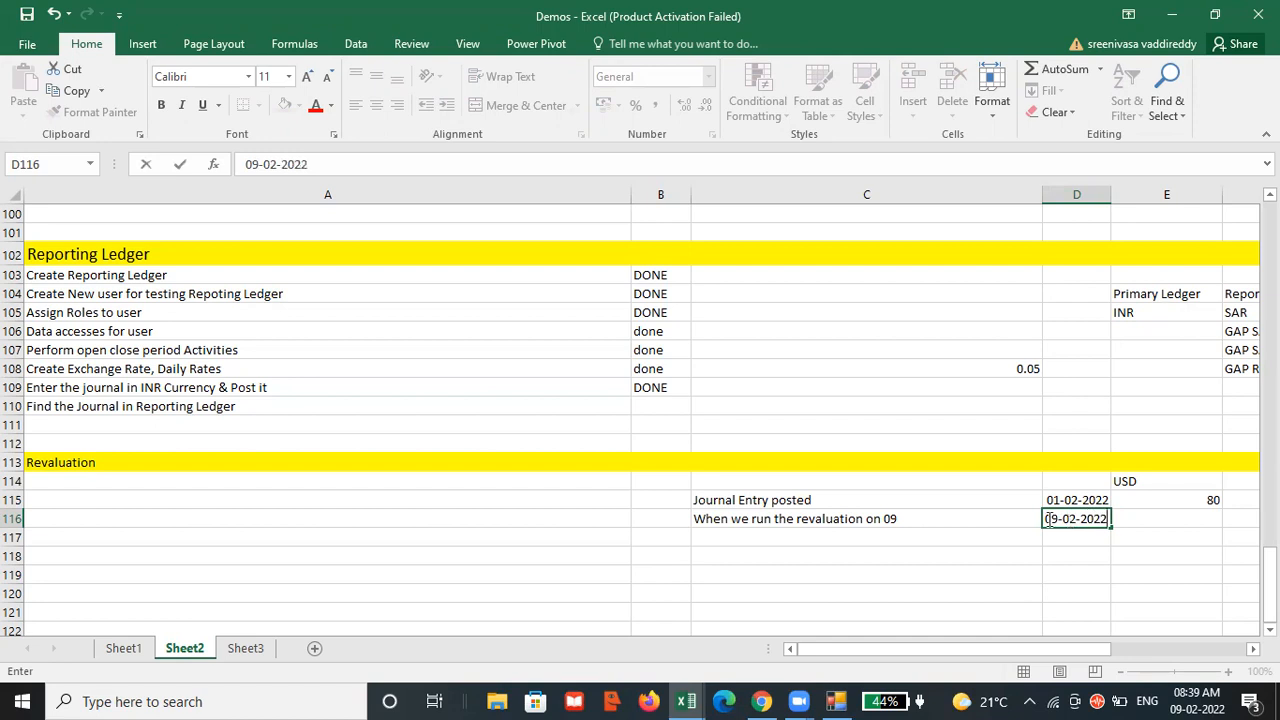
pyautogui.click(1130, 522)
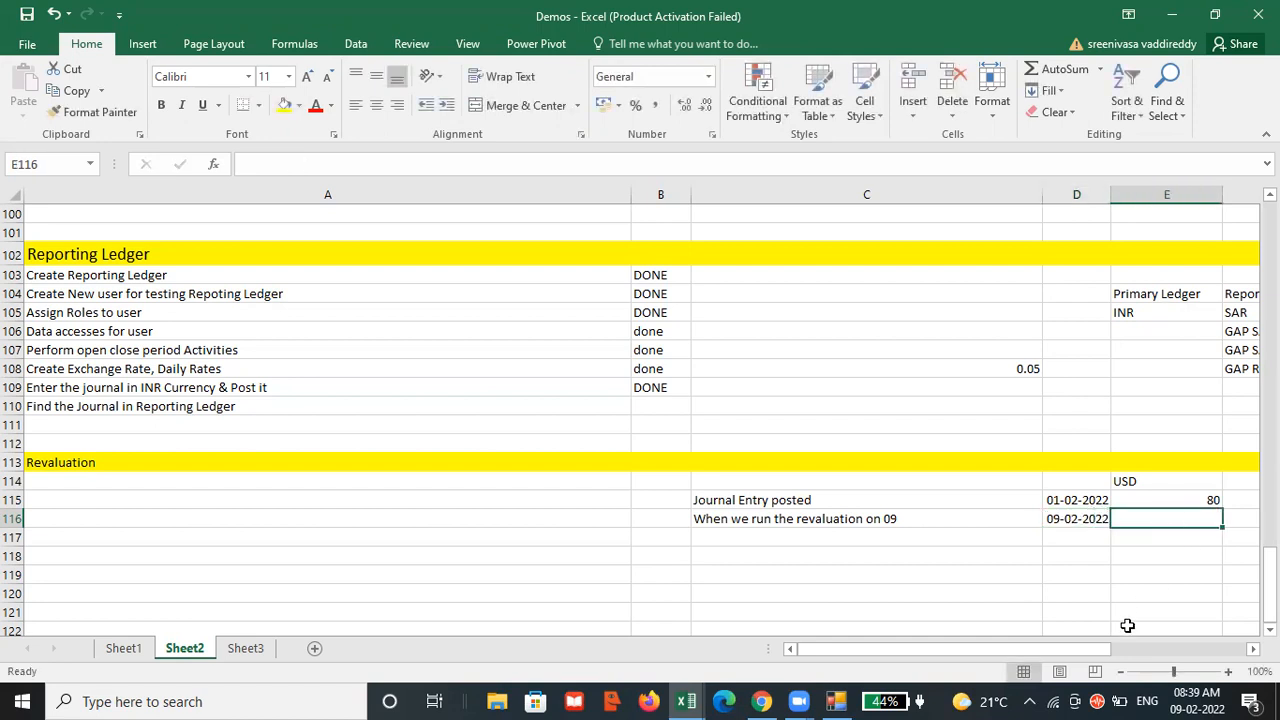
pyautogui.moveTo(1093, 653); pyautogui.dragTo(1118, 653)
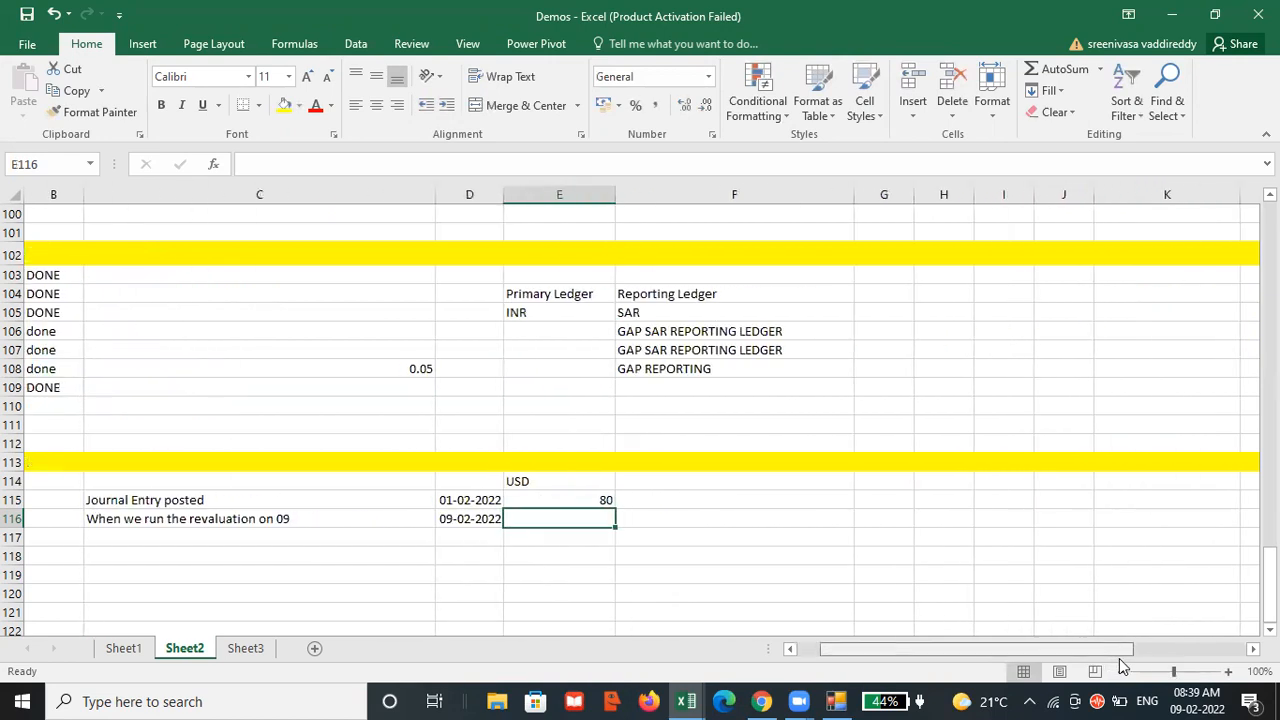
pyautogui.write('85')
pyautogui.click(588, 539)
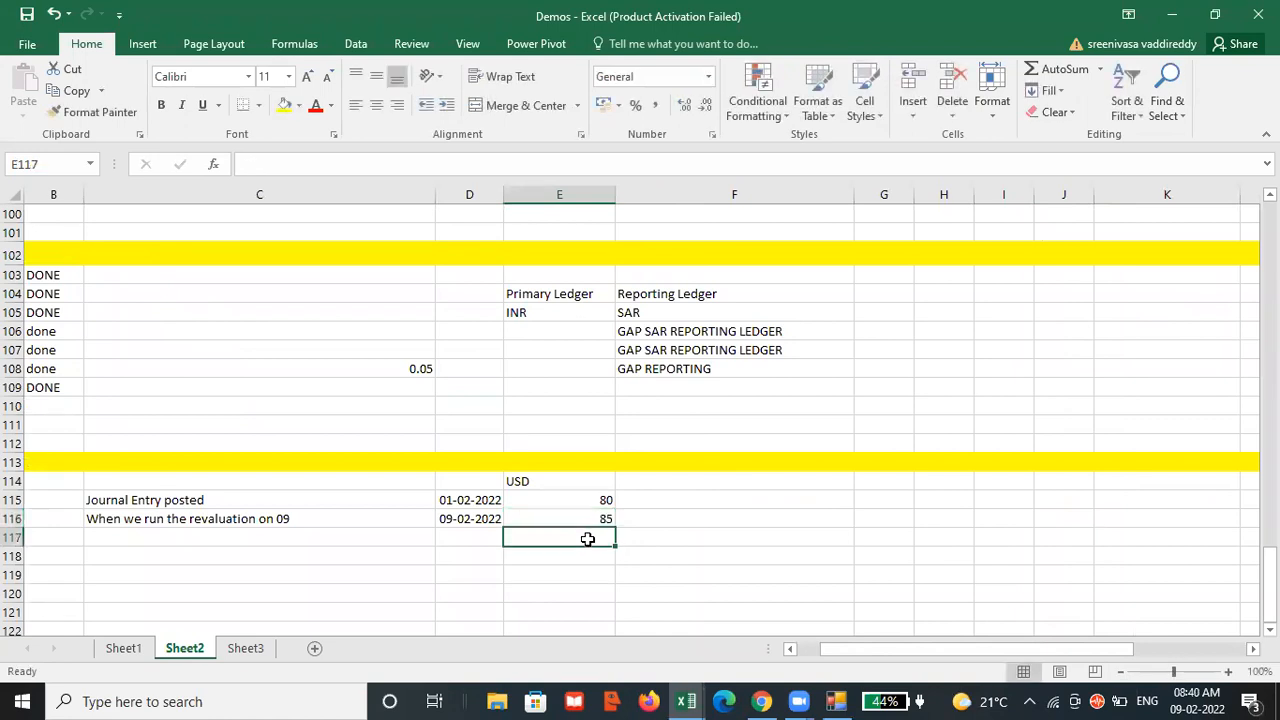
pyautogui.scroll(-1, 650, 535)
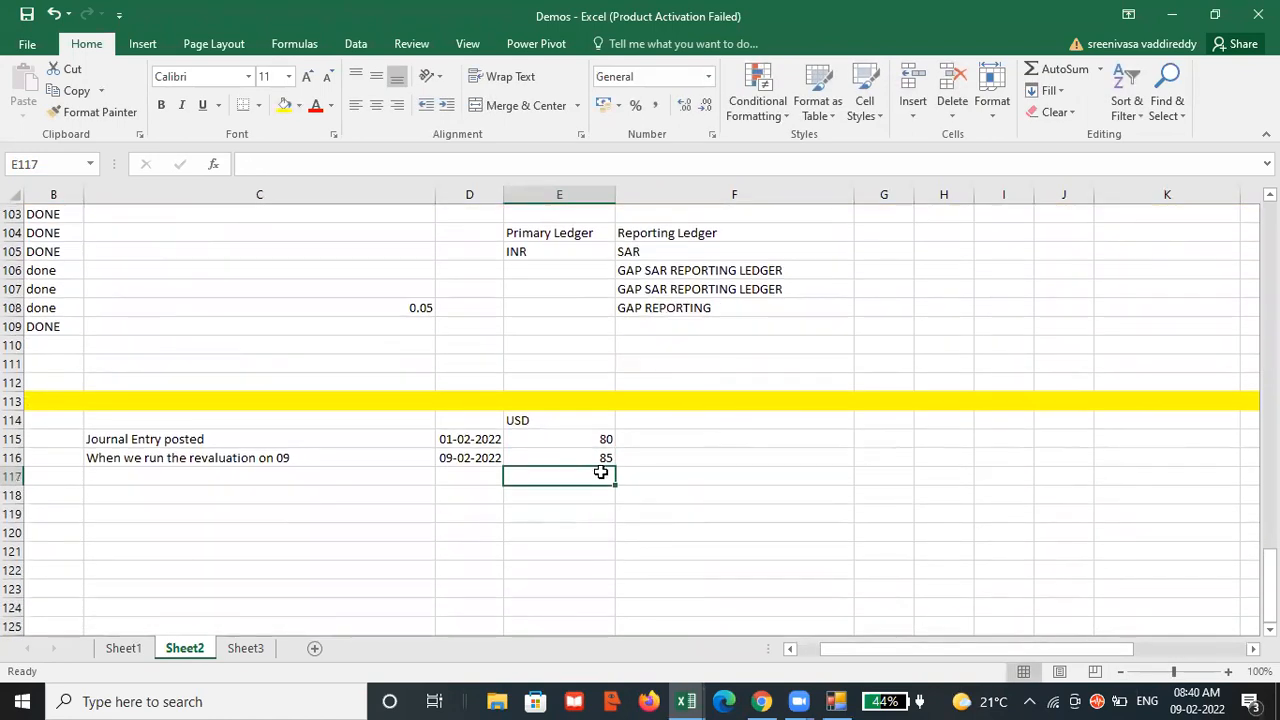
pyautogui.click(565, 513)
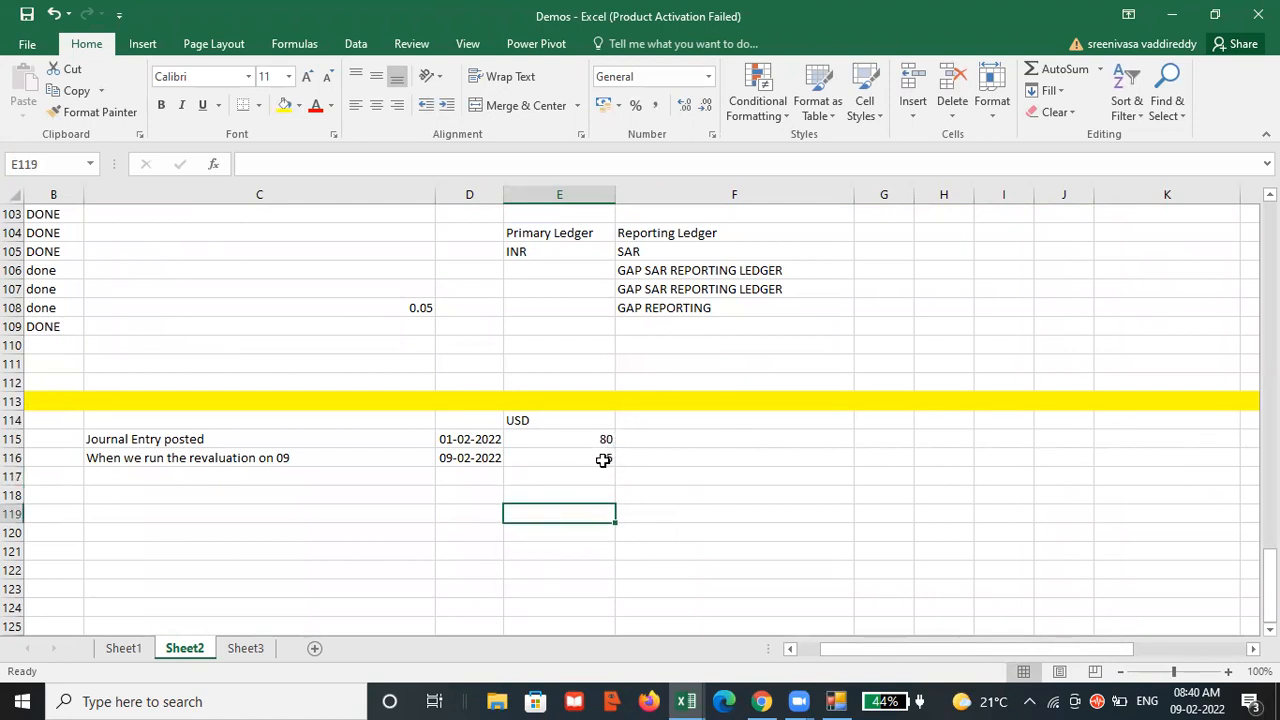
pyautogui.moveTo(862, 649); pyautogui.dragTo(815, 633)
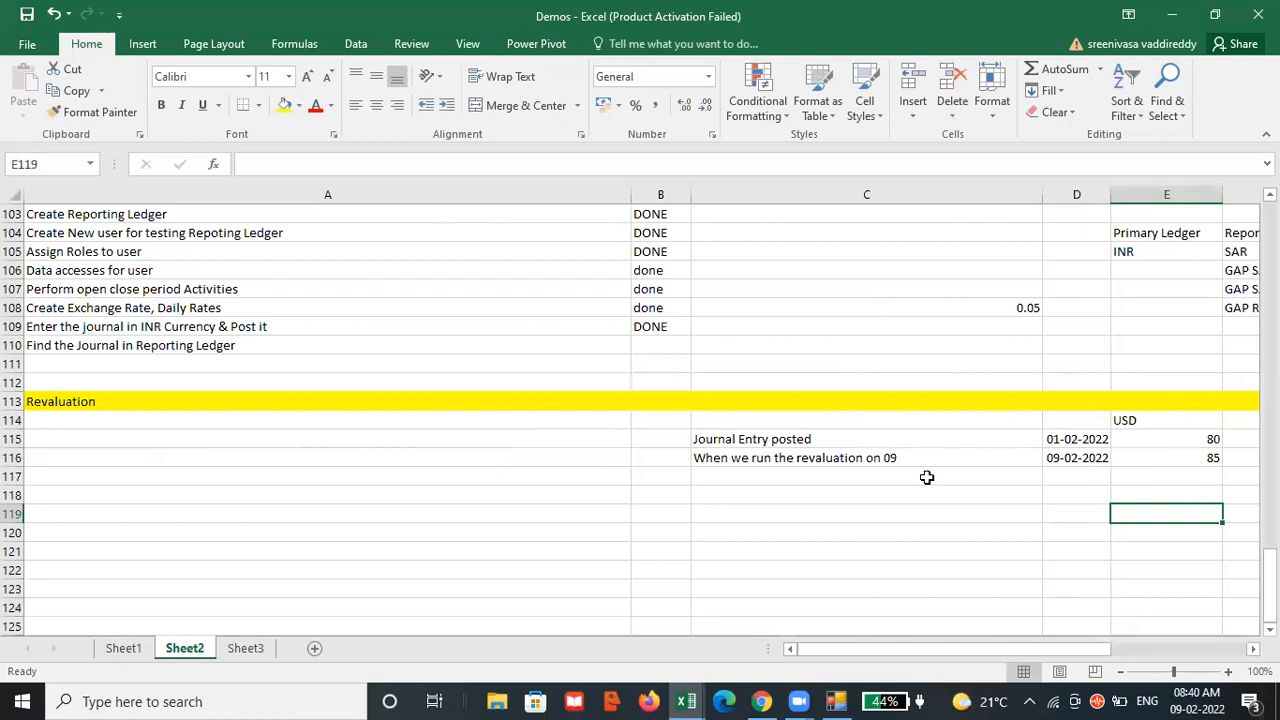
pyautogui.click(372, 416)
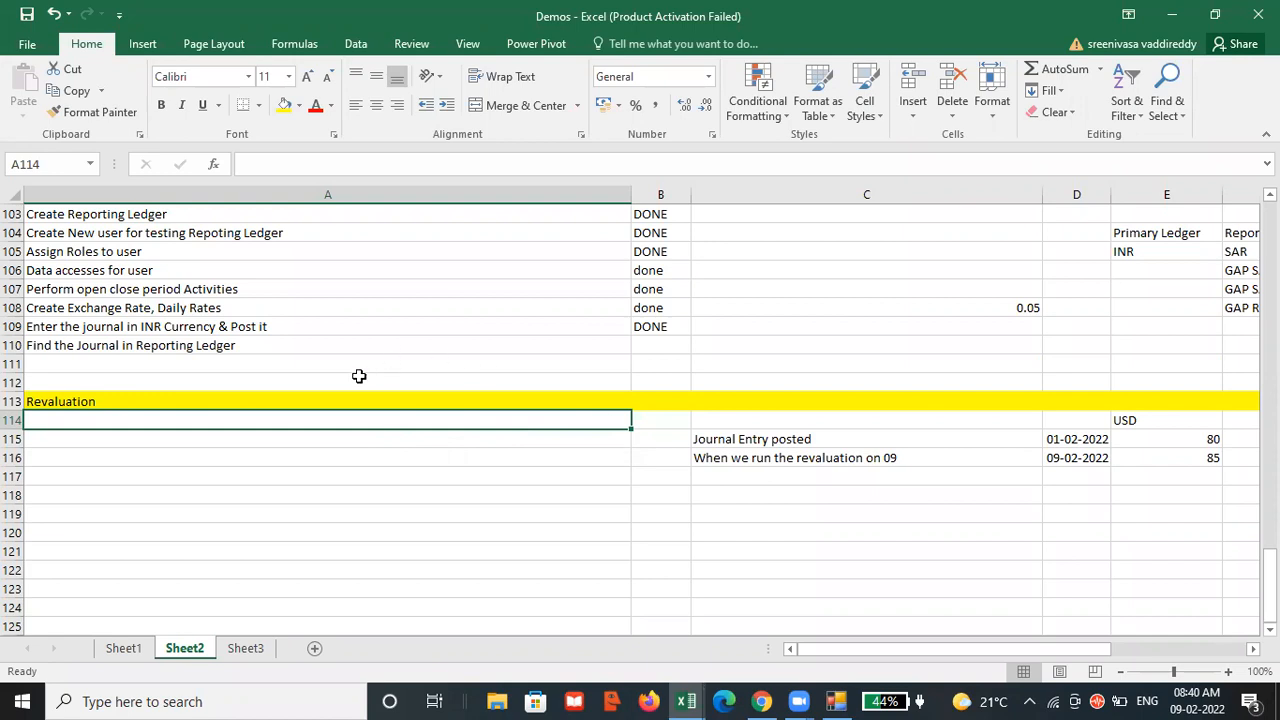
pyautogui.click(314, 401)
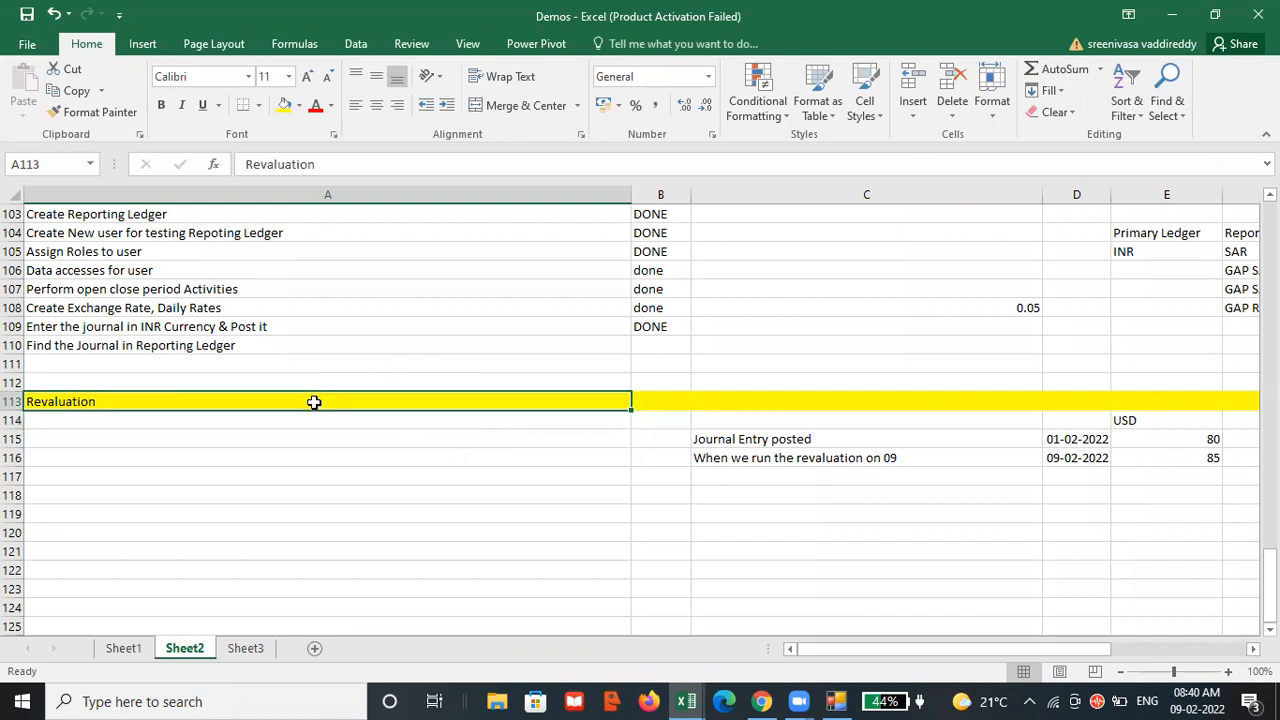